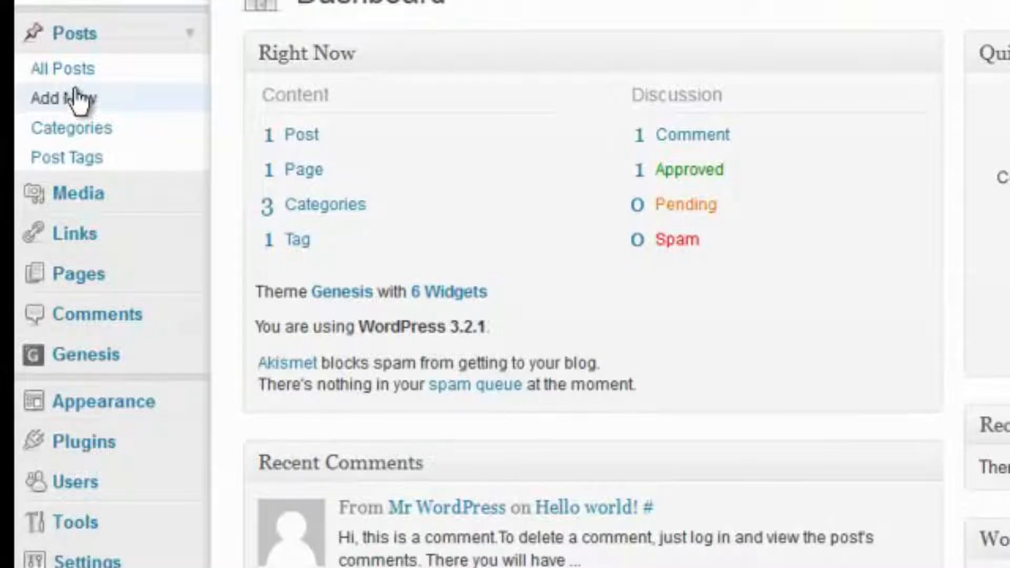
Create a new post and enter the title 'Dog Training for Puppies', fixing typos along the way
click(76, 98)
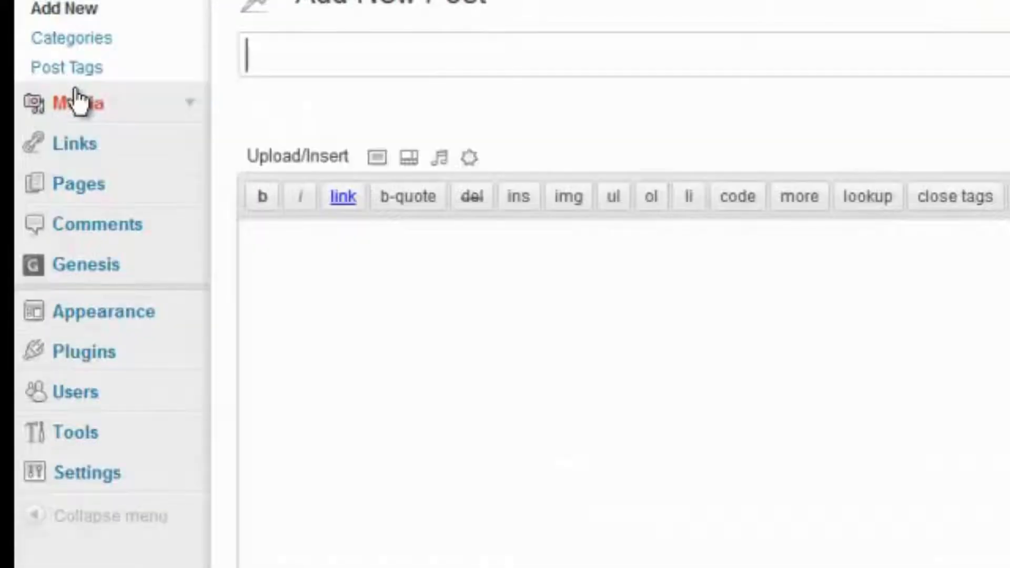
click(357, 49)
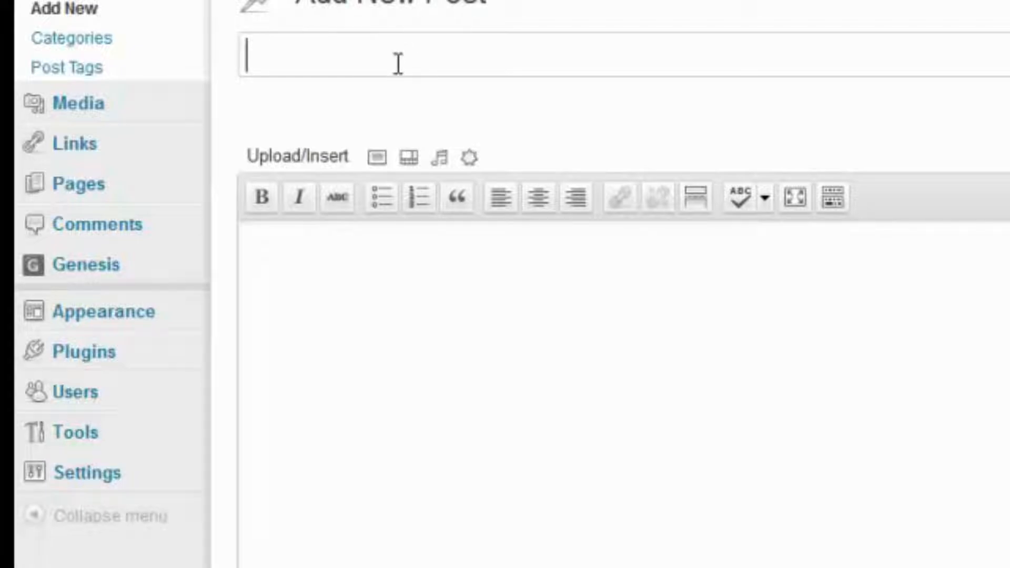
text(Dog t)
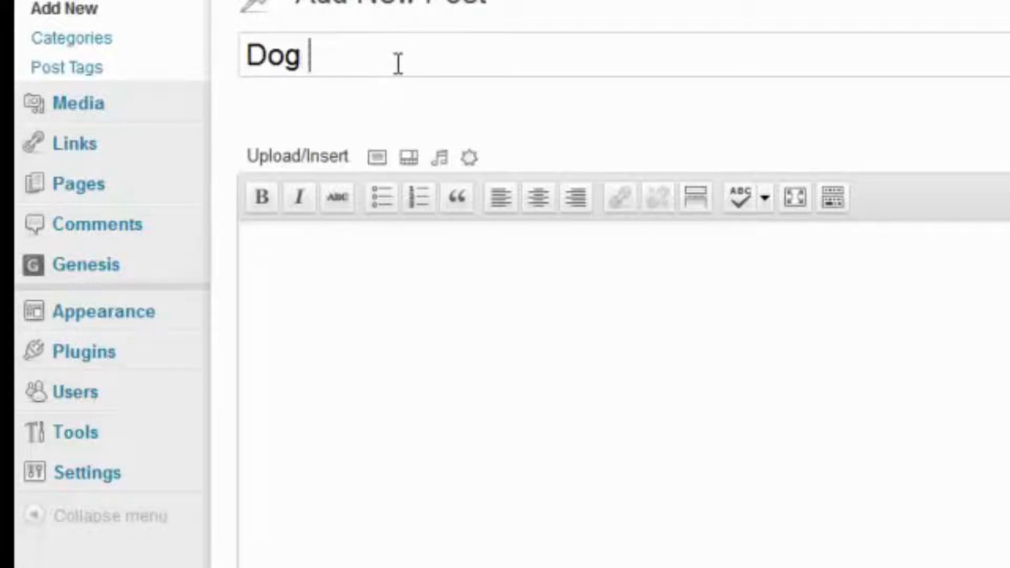
key(BackSpace)
text(Tai)
key(BackSpace)
key(BackSpace)
text(raining)
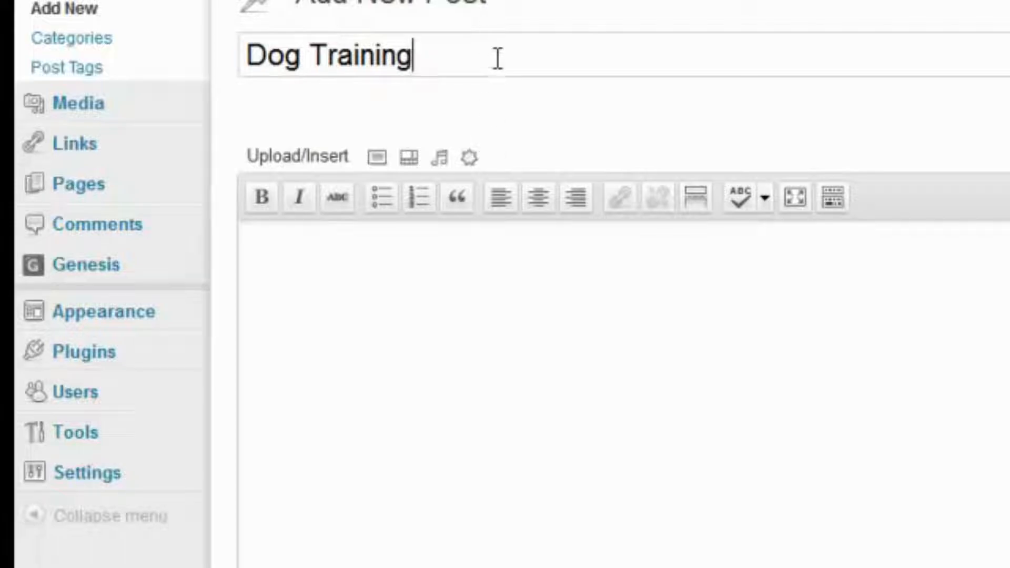
text( for Pu)
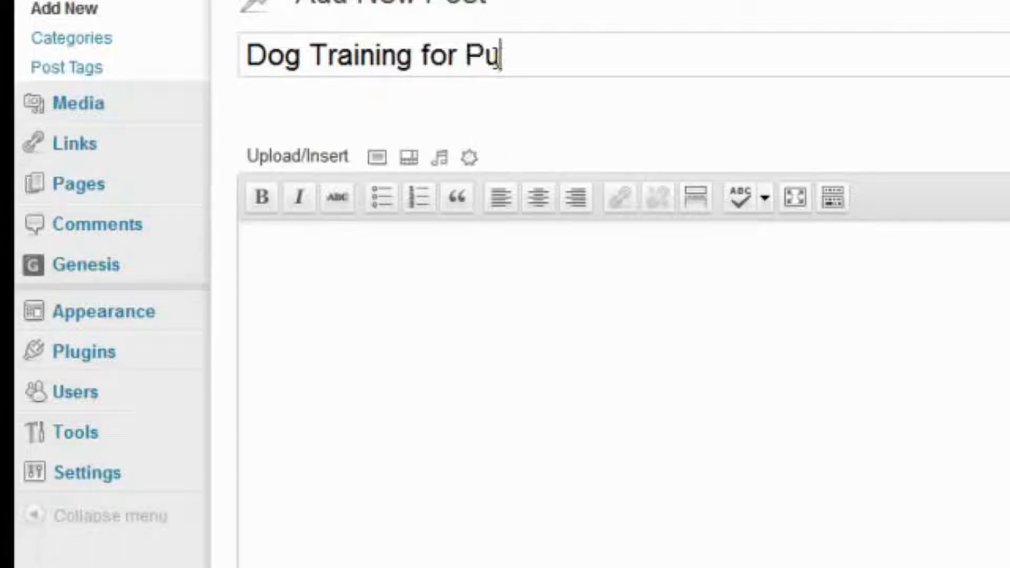
text(ppies)
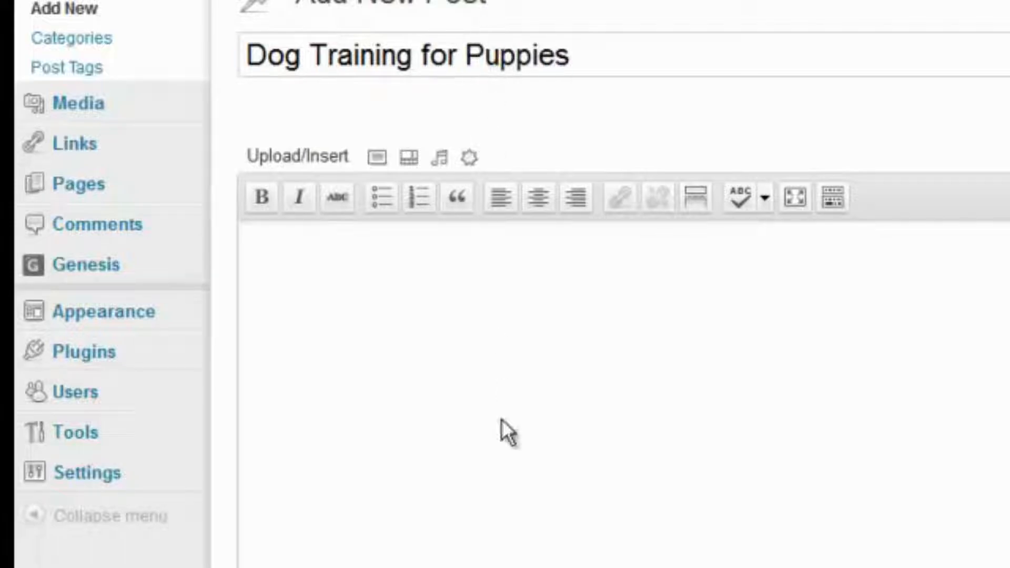
Paste the prepared puppy-training sample text into the post body
click(439, 394)
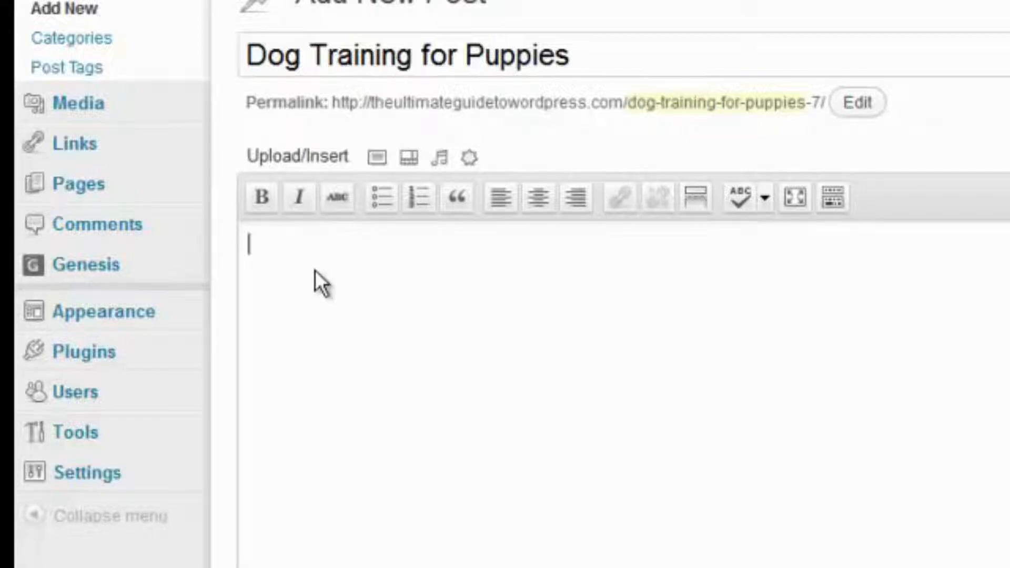
key(ctrl+v)
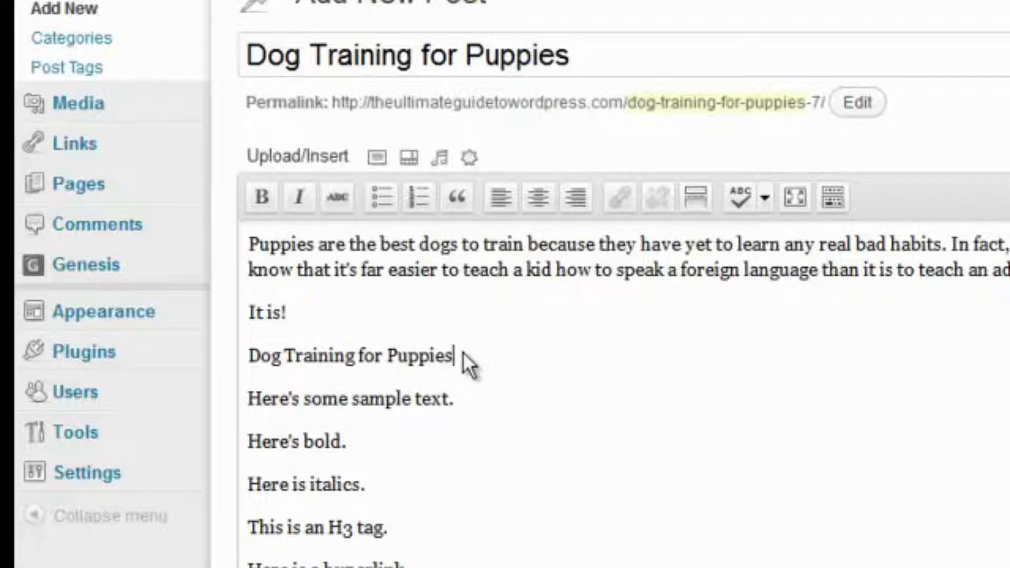
Make the line 'Dog Training for Puppies' a Heading 1
drag(463, 353, 229, 377)
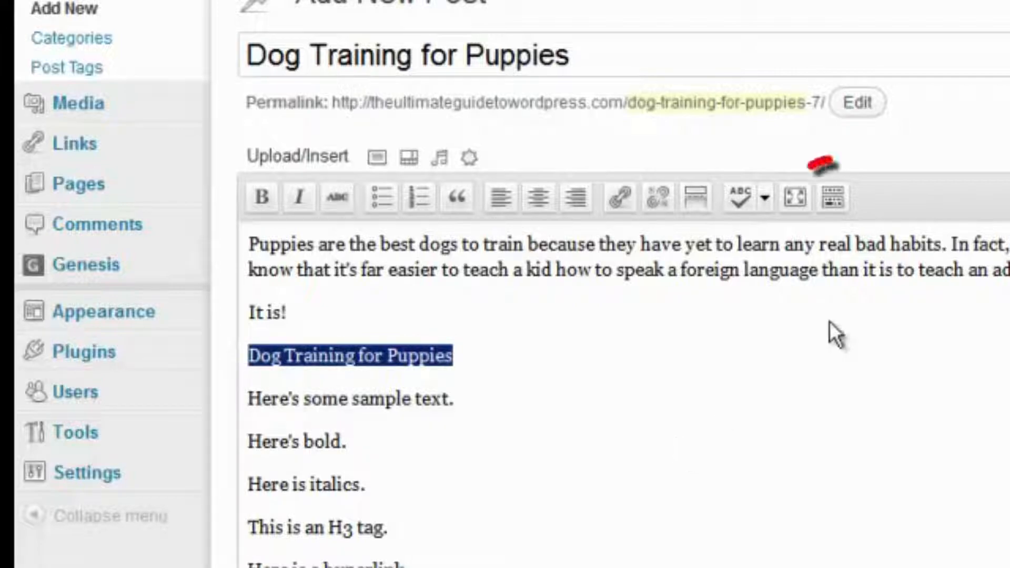
click(831, 197)
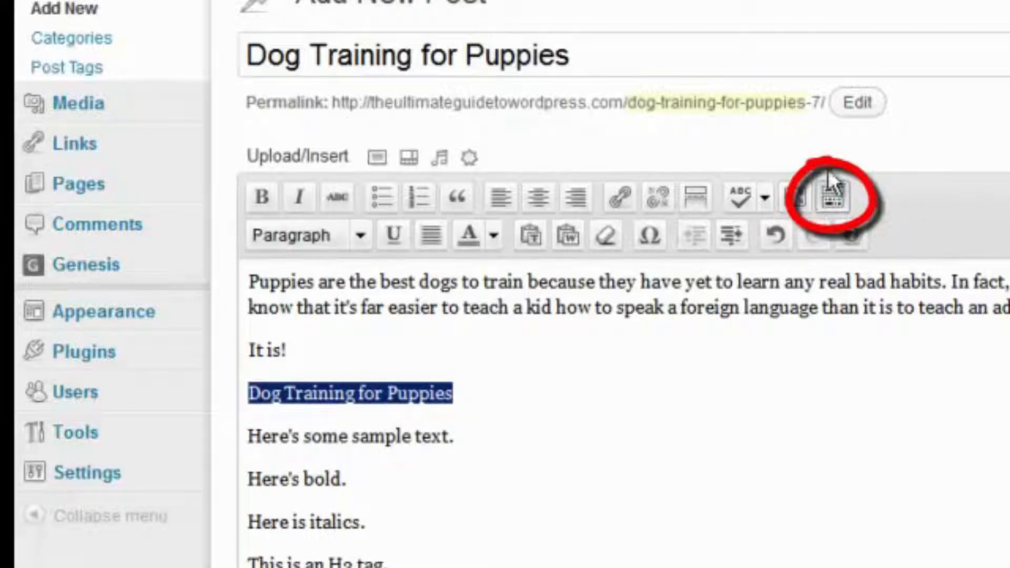
click(362, 237)
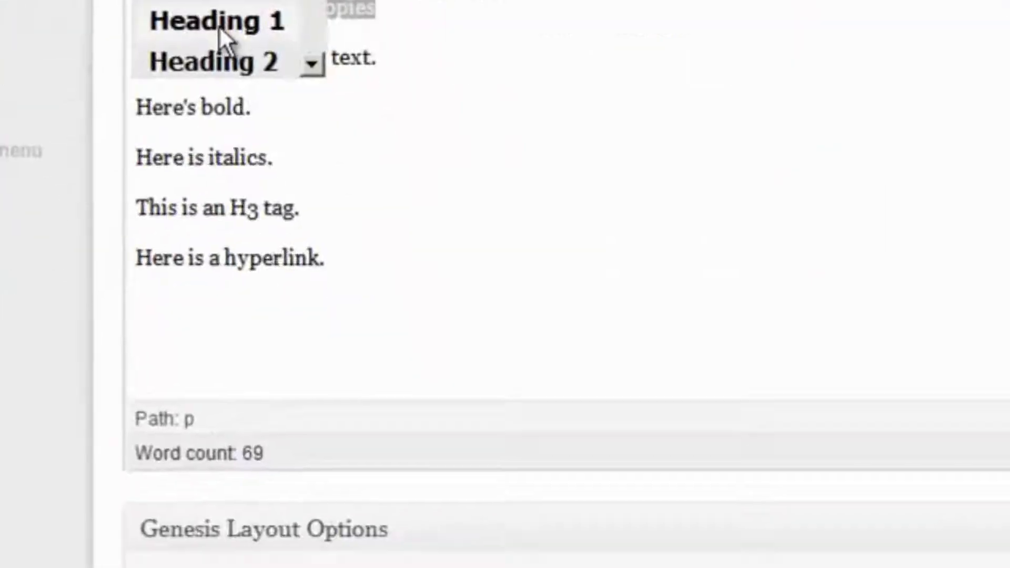
click(337, 408)
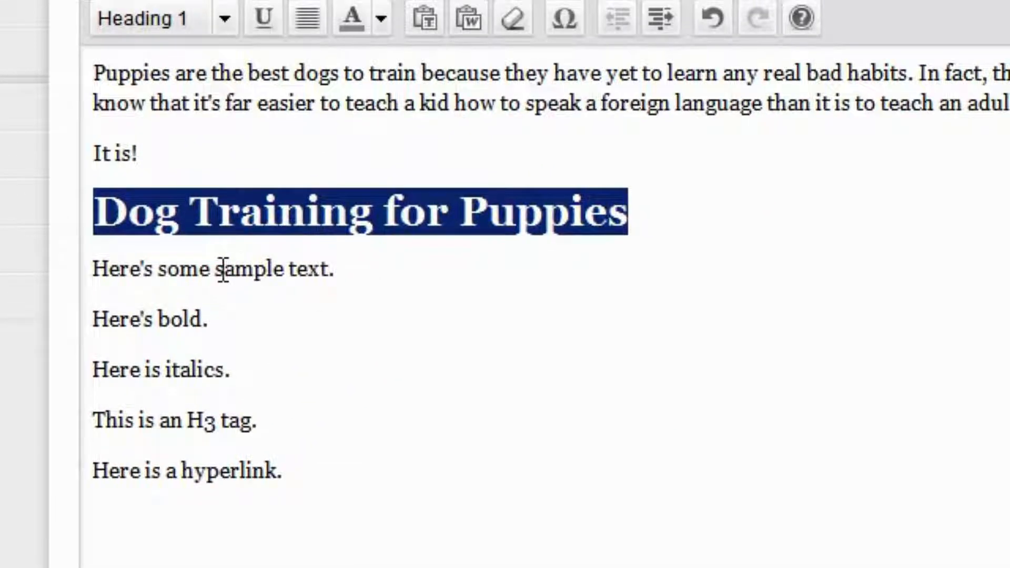
click(380, 271)
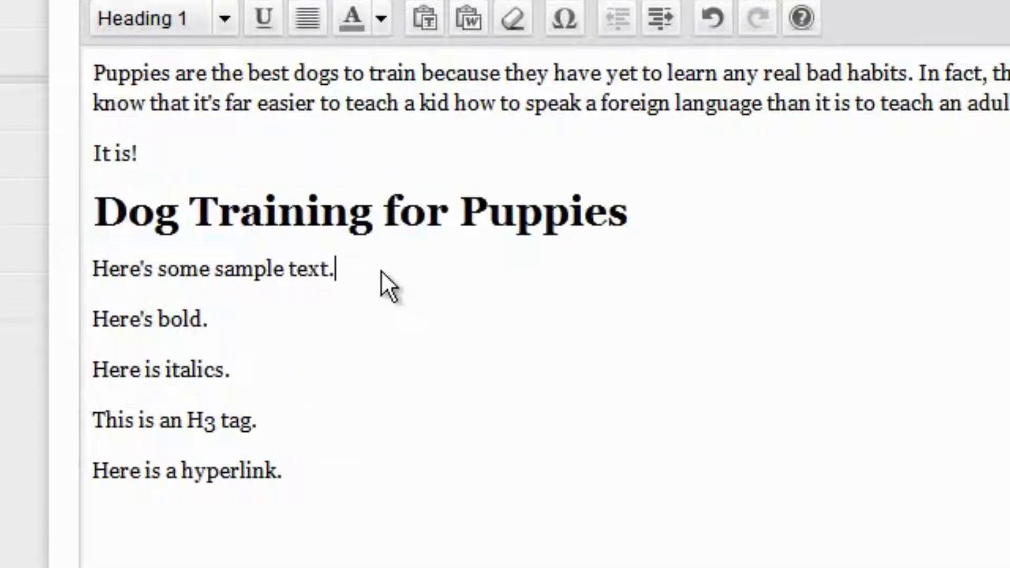
Set the word 'bold' in bold and the word 'italics' in italic
double_click(171, 319)
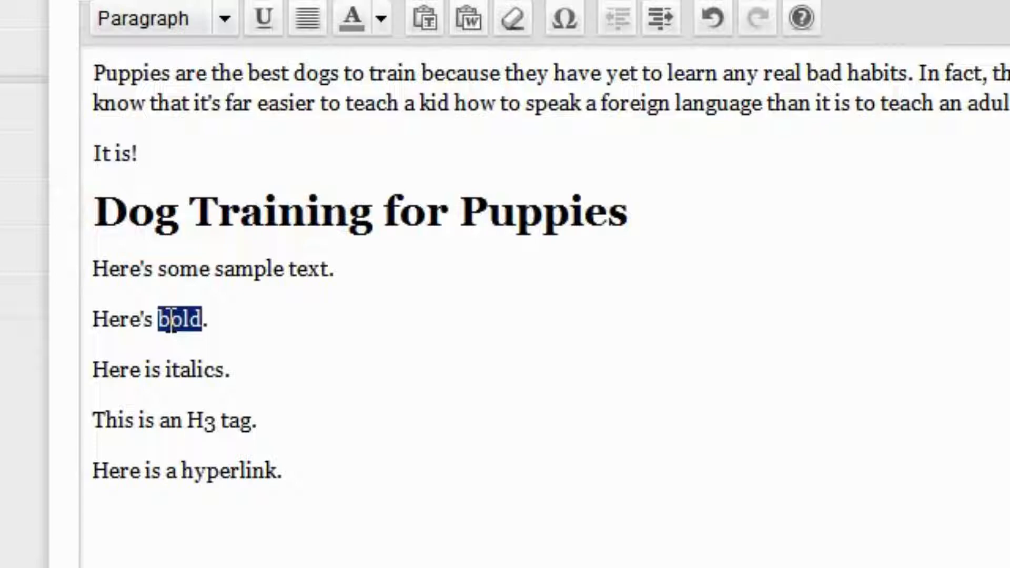
key(ctrl+b)
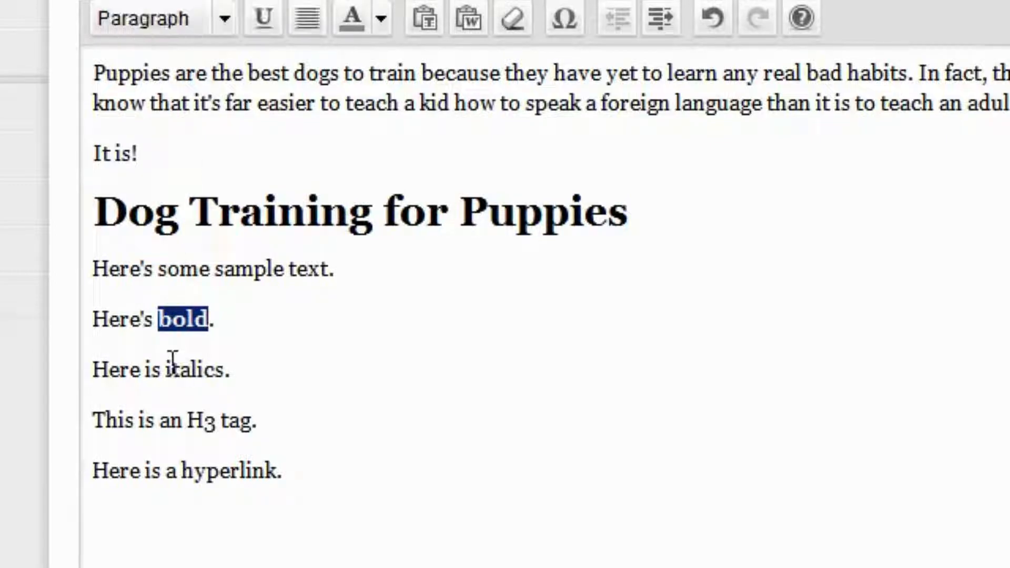
double_click(191, 371)
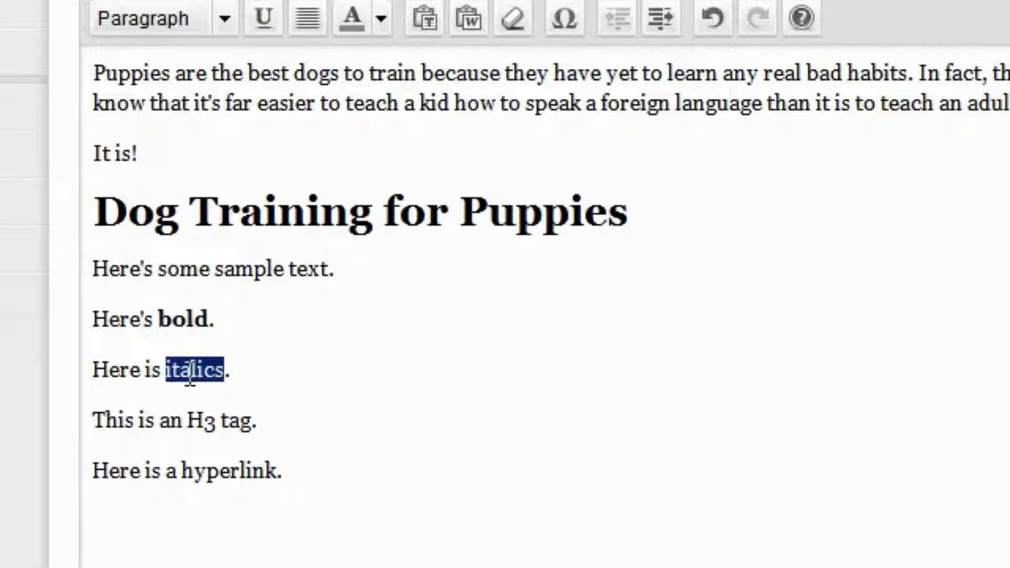
key(ctrl+i)
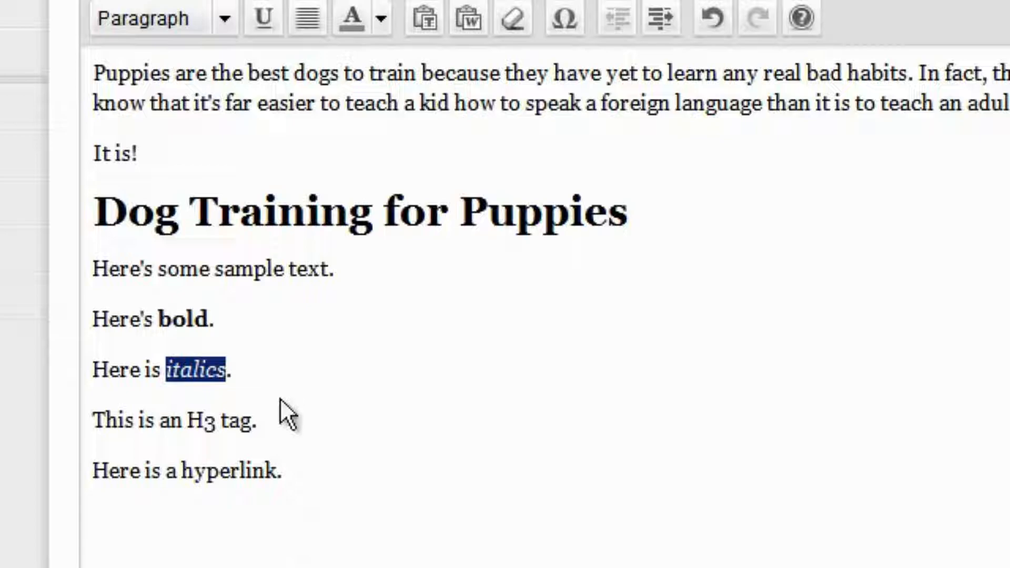
Format the line 'This is an H3 tag.' as Heading 3
click(279, 413)
drag(280, 413, 62, 397)
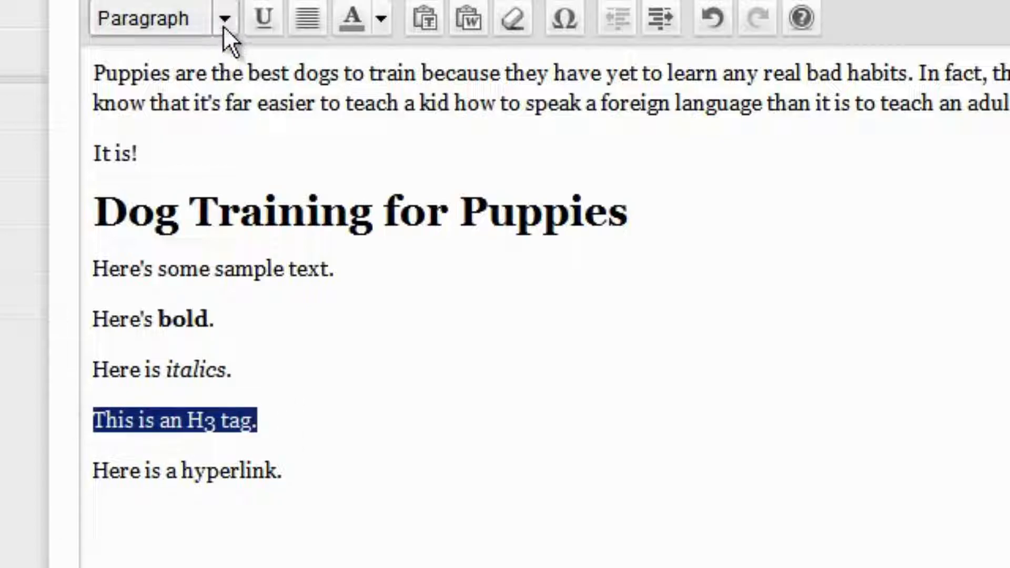
click(225, 20)
click(273, 261)
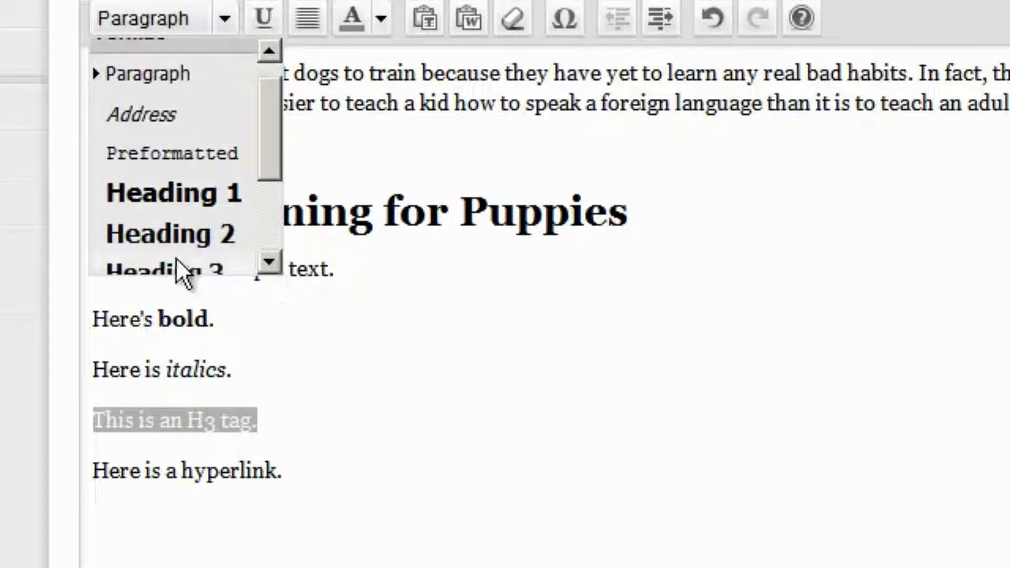
click(175, 269)
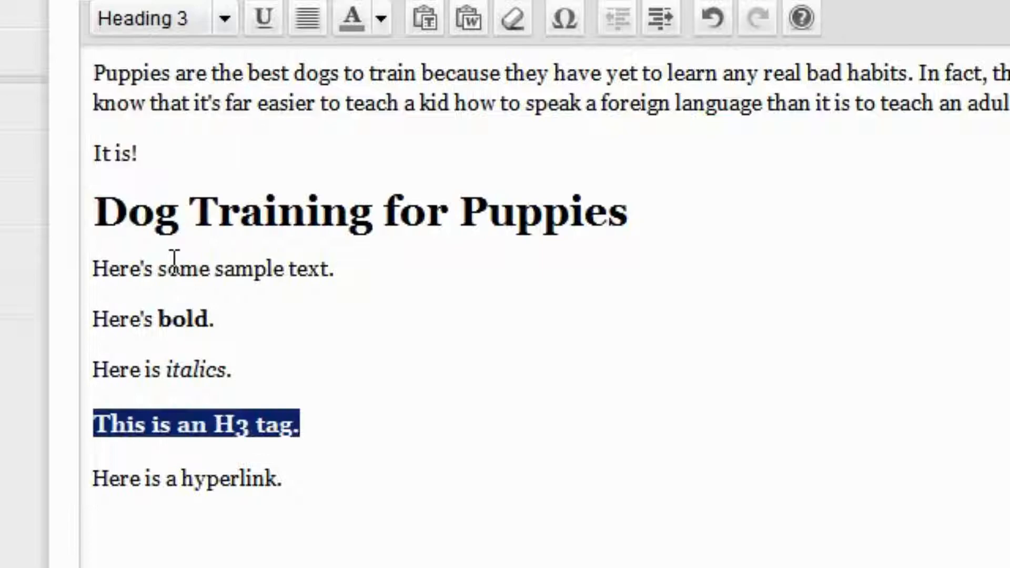
double_click(237, 477)
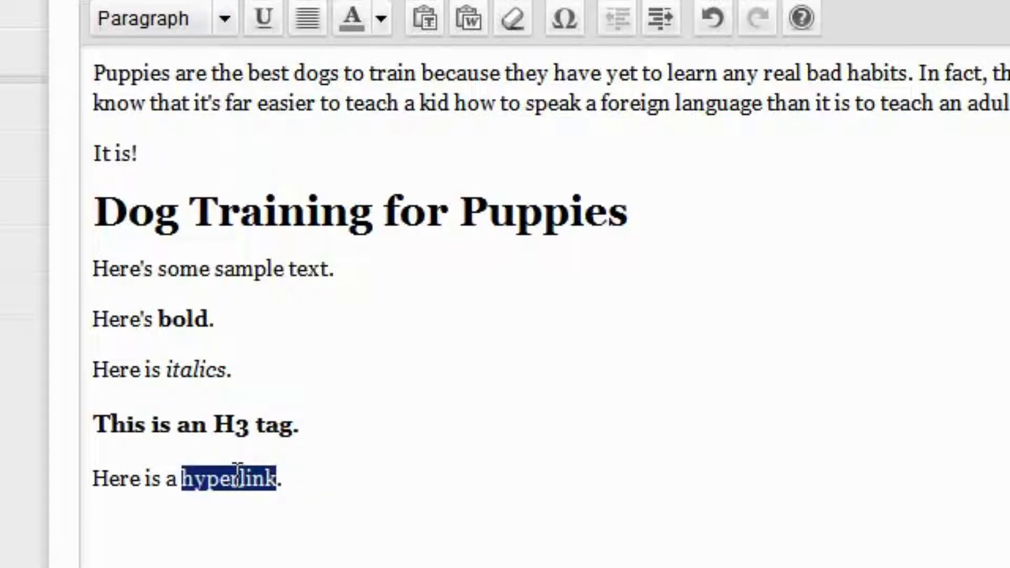
click(530, 0)
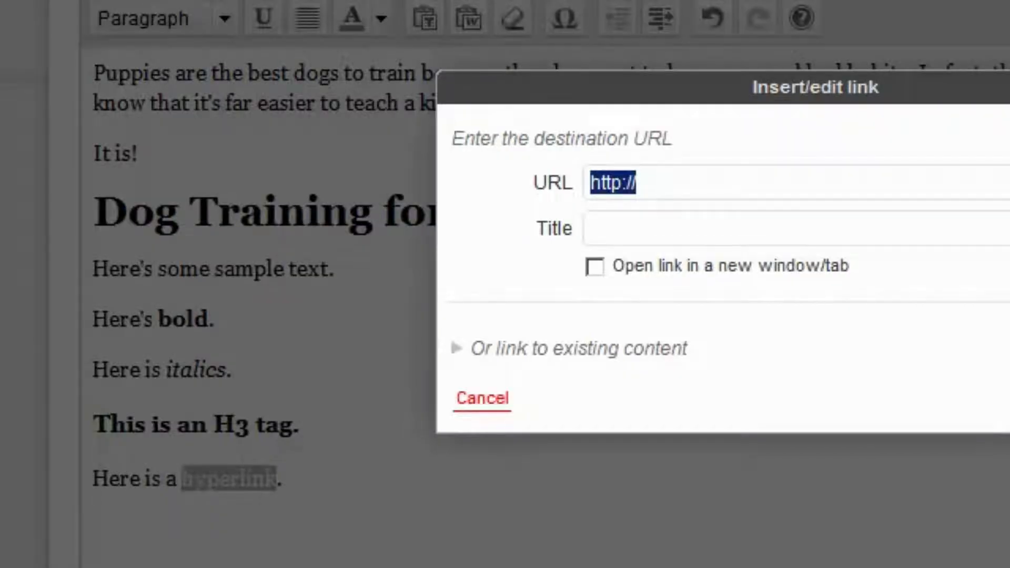
key(Right)
text(g)
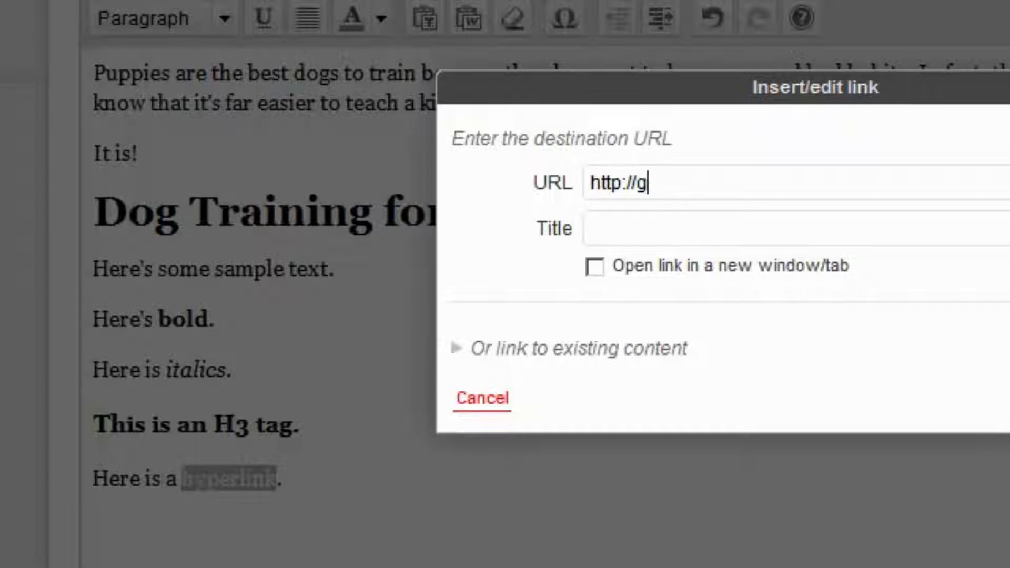
text(oogle.com)
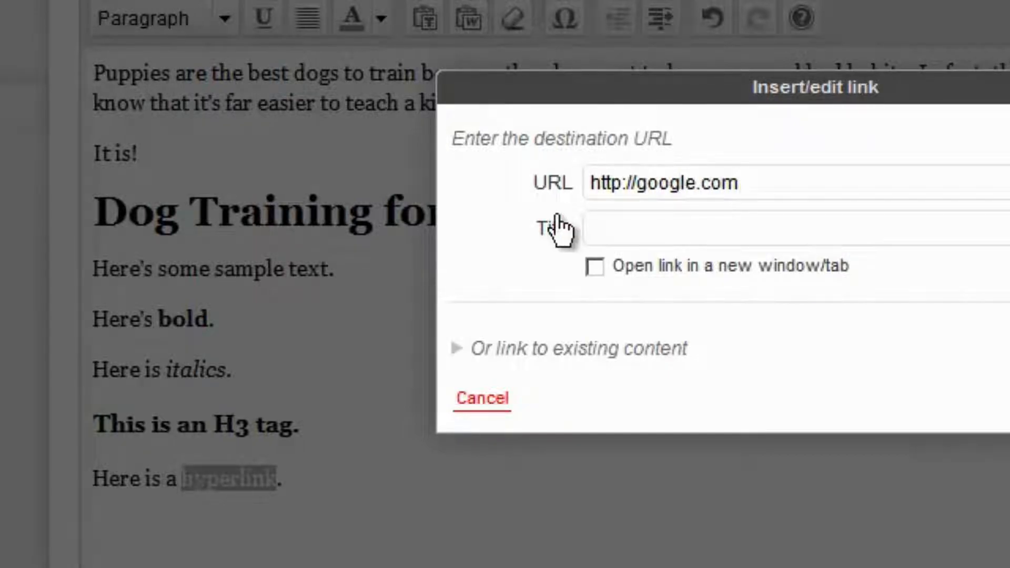
click(599, 267)
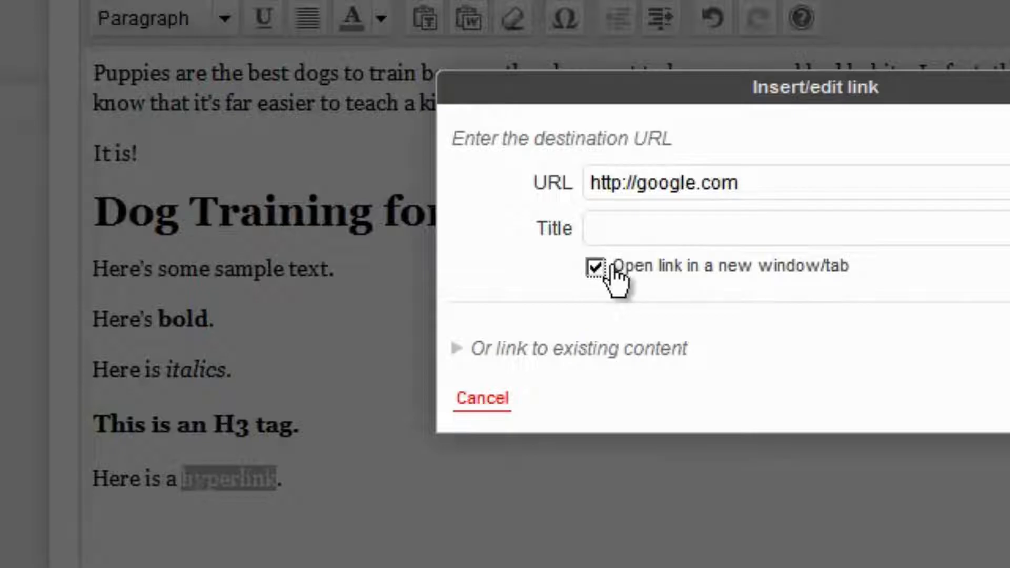
click(1009, 399)
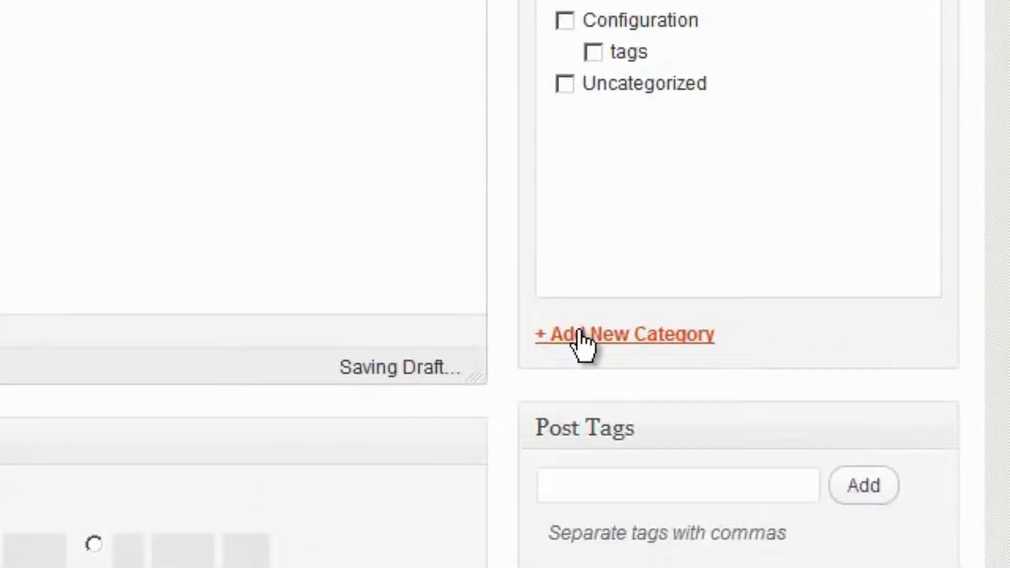
Create a 'Dog-Training' category and assign it to the post
click(581, 336)
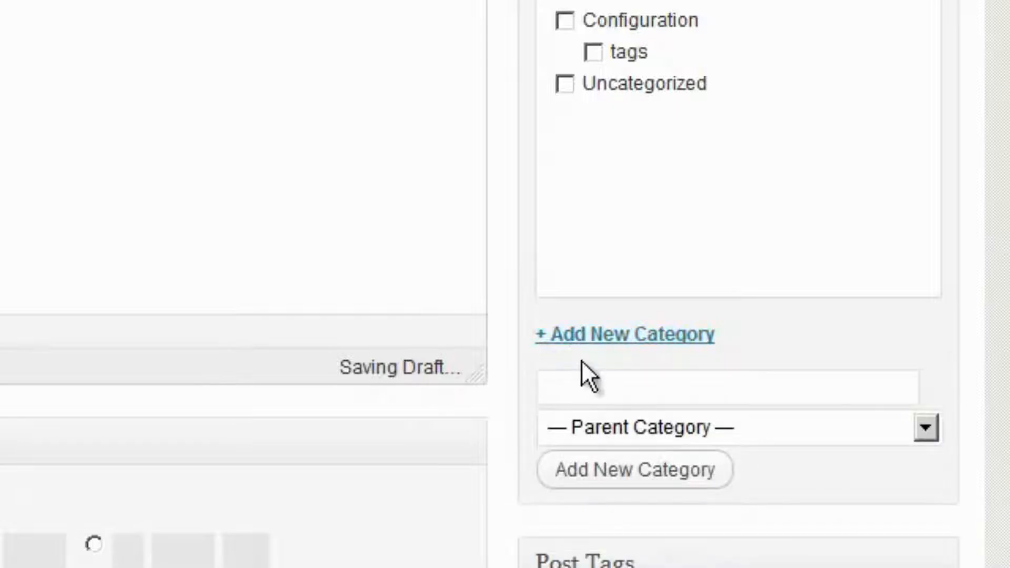
text(Dog-Trai)
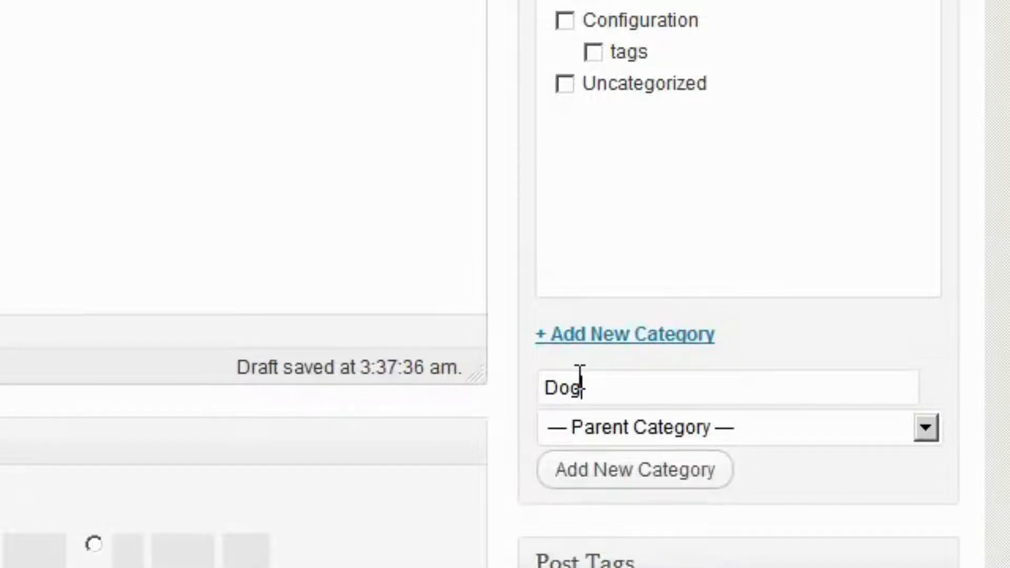
text(ning)
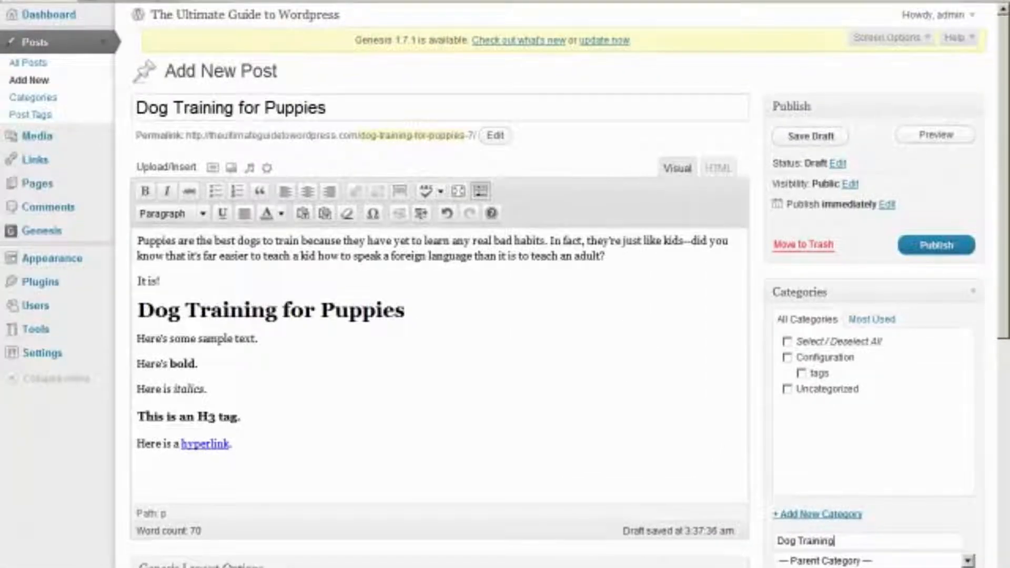
key(Return)
Tag the post 'dog training for puppies', 'dog training', 'puppy dog training' and publish it
scroll(830, 549, down, 5)
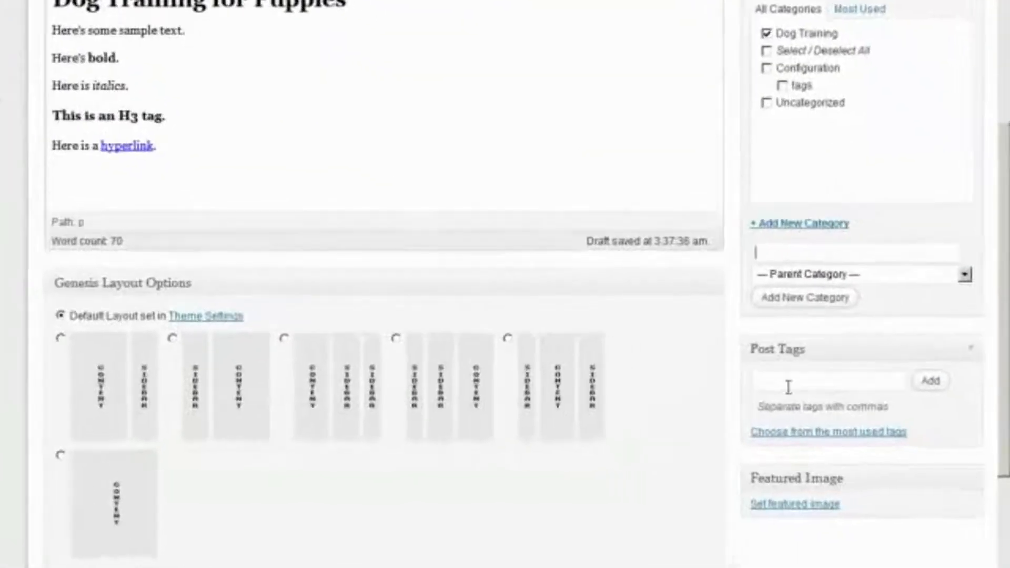
click(805, 391)
text(dog )
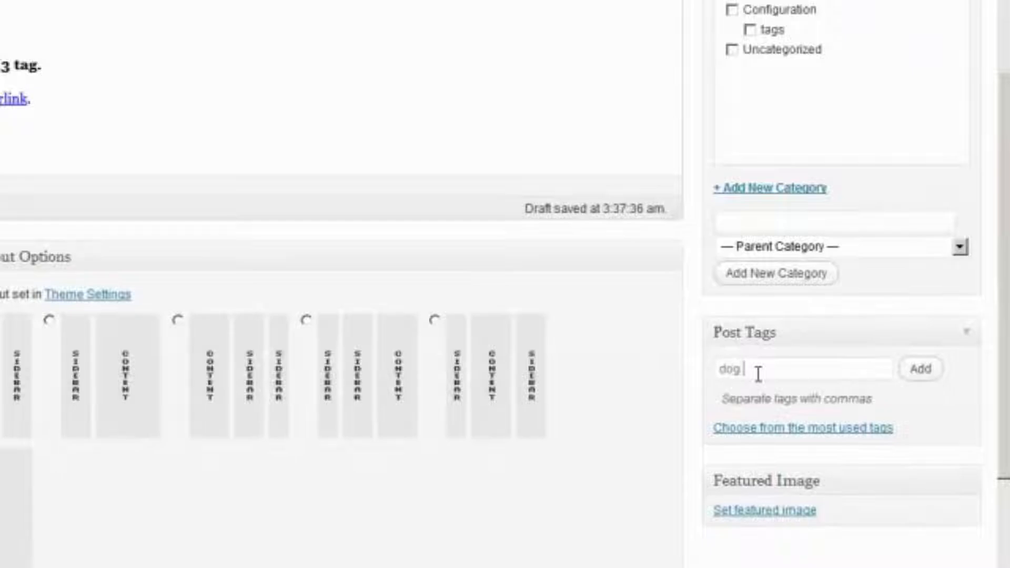
text(training for pup)
text(pies)
text(, dog traini)
text(ng, pupp)
text(y dog tra)
text(ining)
key(Return)
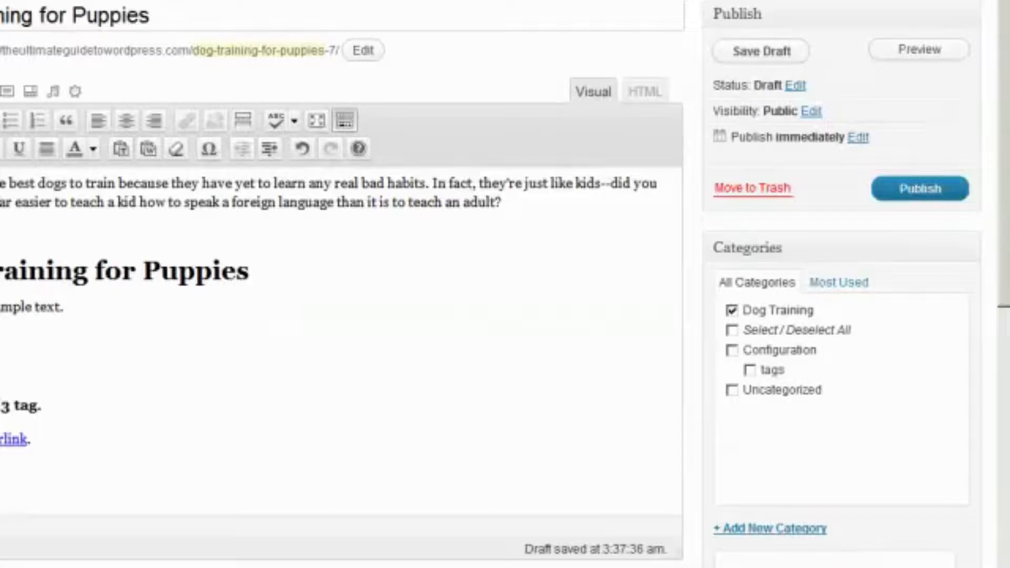
scroll(963, 163, up, 5)
click(921, 189)
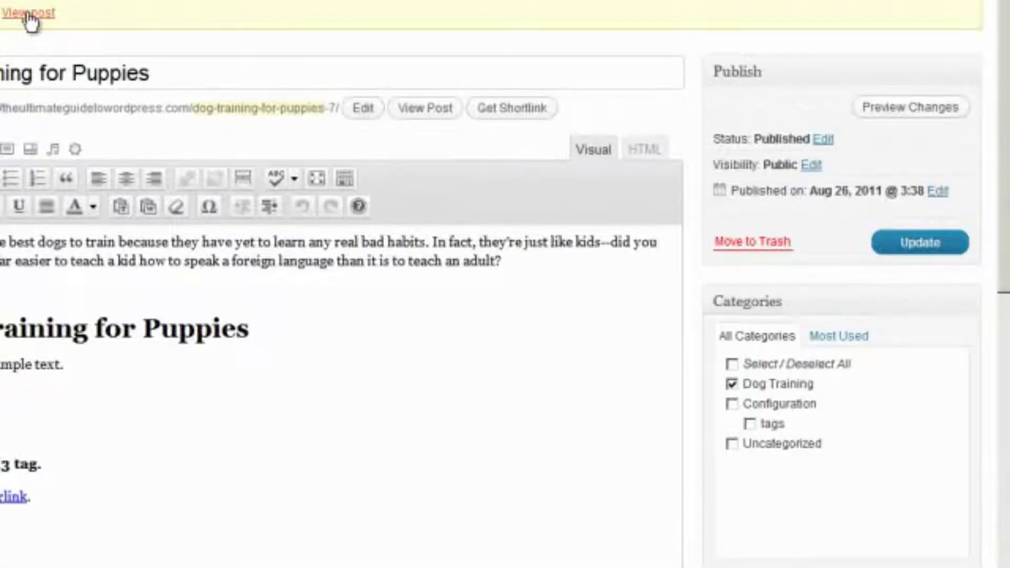
View the published post on the site, scrolling to check its category and tags
click(28, 14)
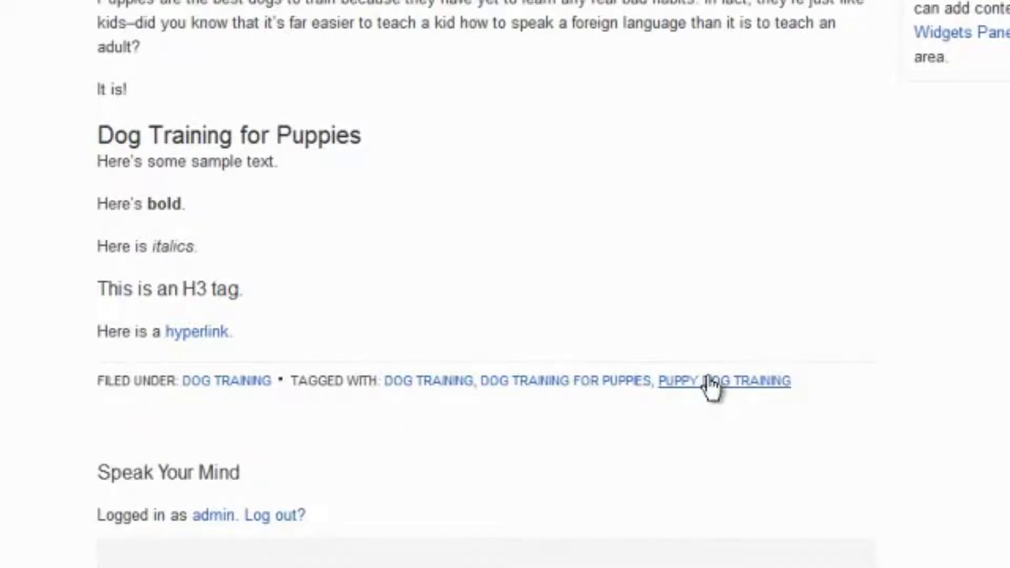
scroll(667, 421, down, 2)
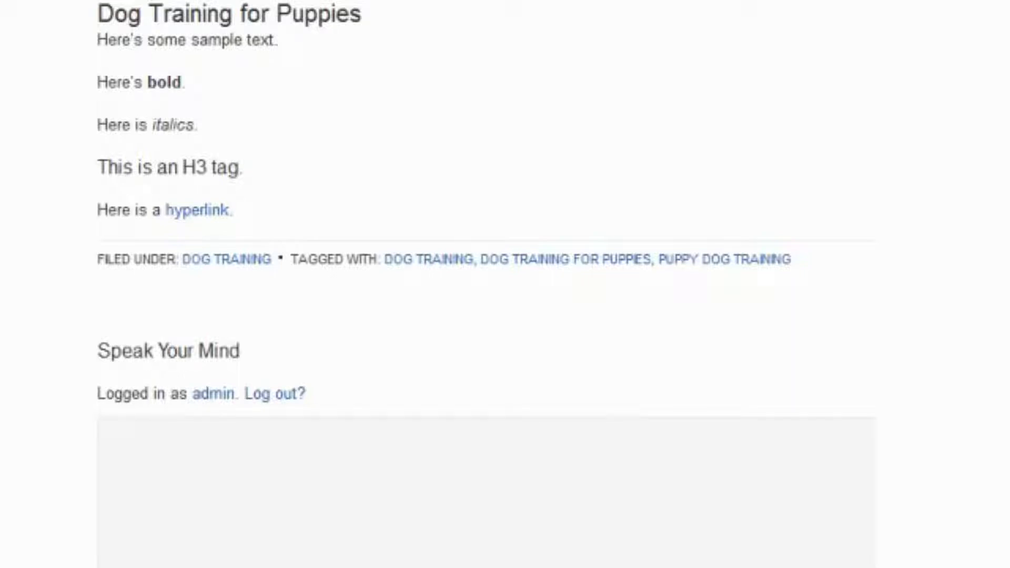
scroll(2, 550, up, 5)
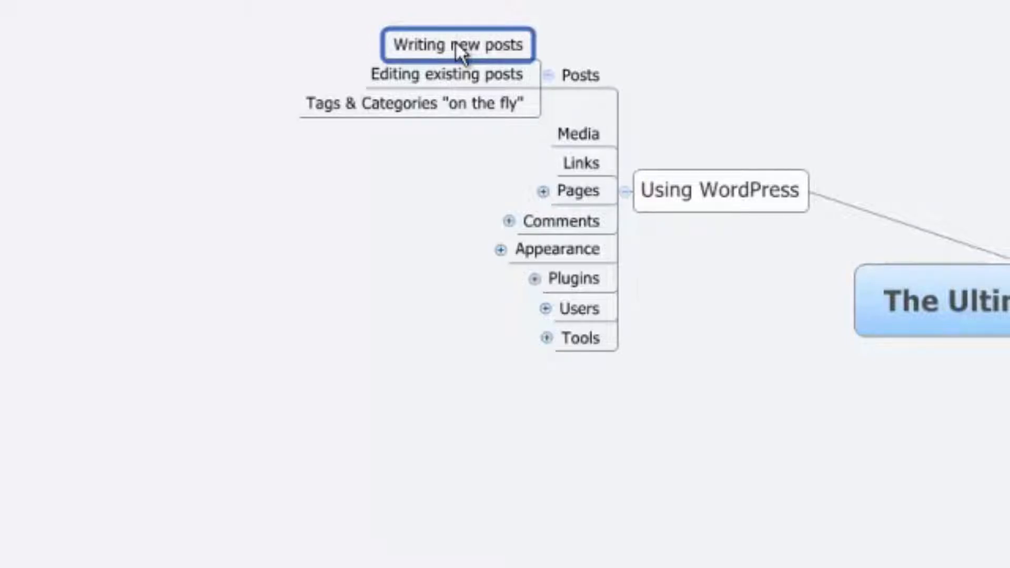
Select the 'Editing existing posts' topic in the mind map
key(Down)
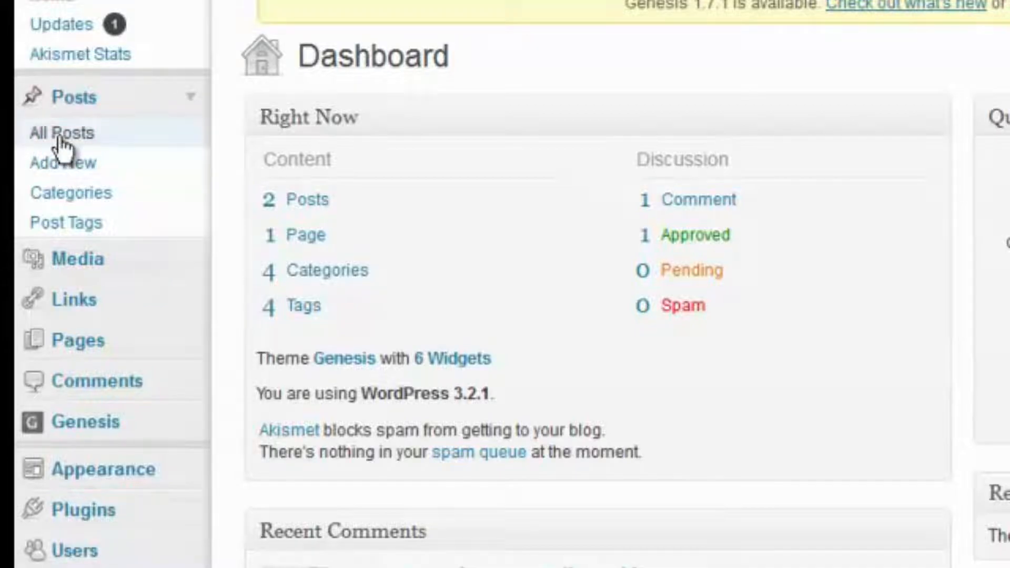
Edit the post so 'Here's bold.' becomes 'Here's bold italics', with 'bold italics' set bold and italic
click(61, 138)
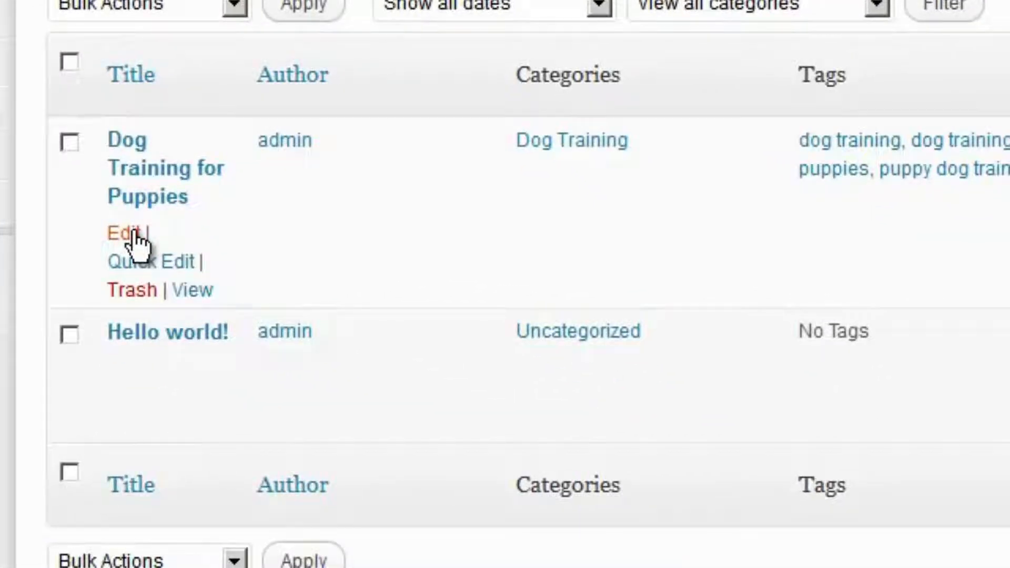
click(129, 233)
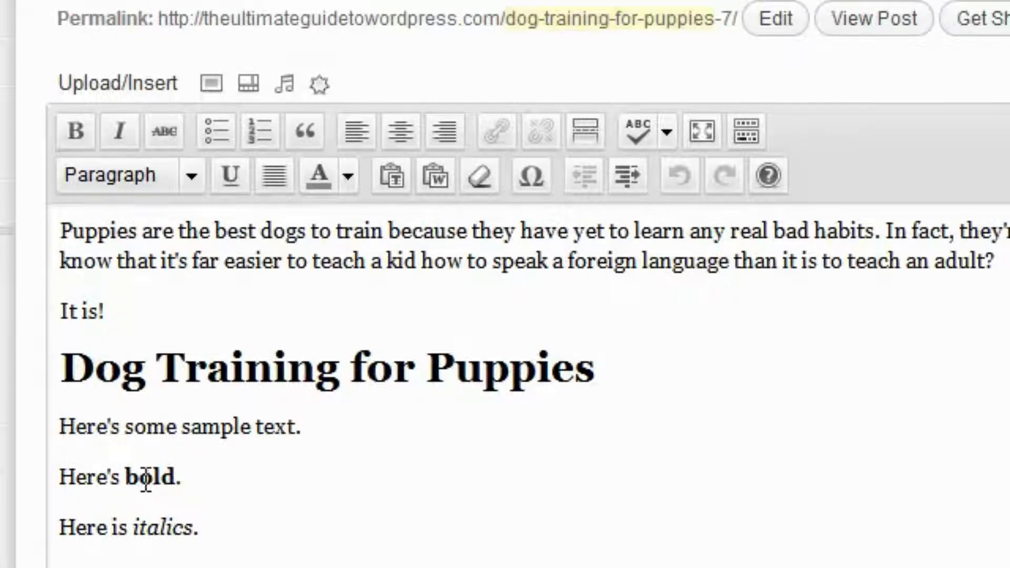
click(214, 477)
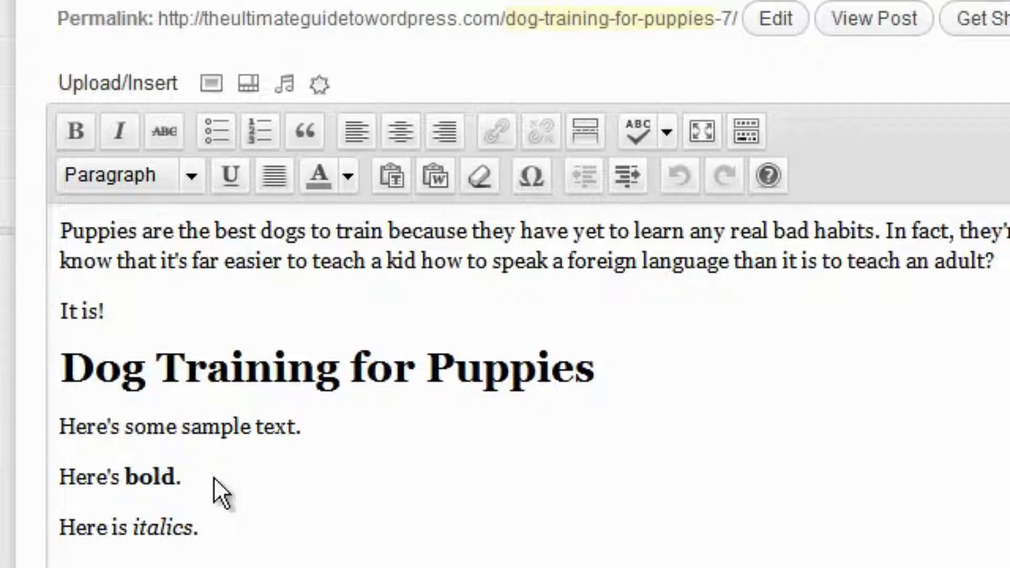
key(BackSpace)
text(italics)
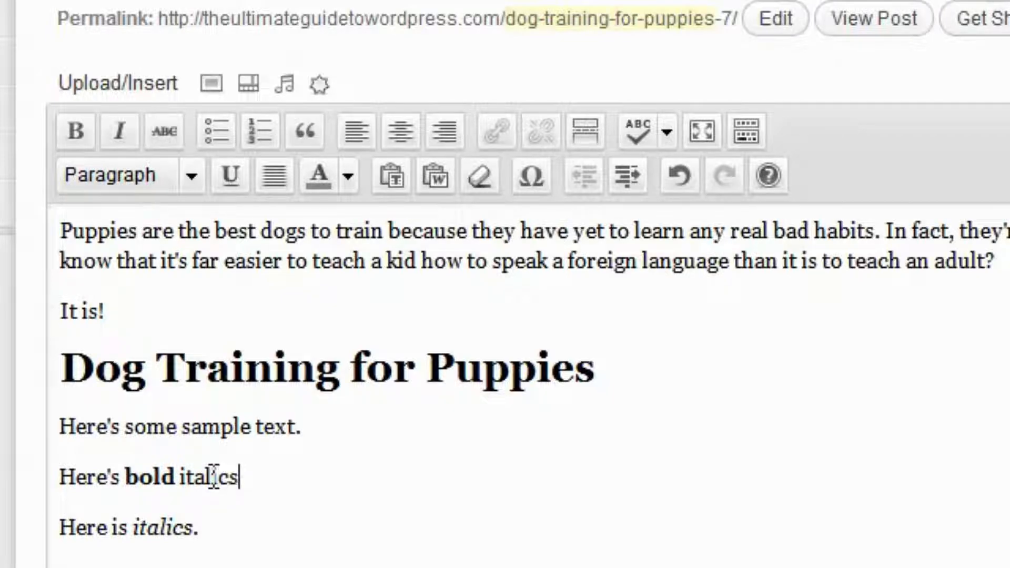
double_click(213, 477)
key(ctrl+shift+Left)
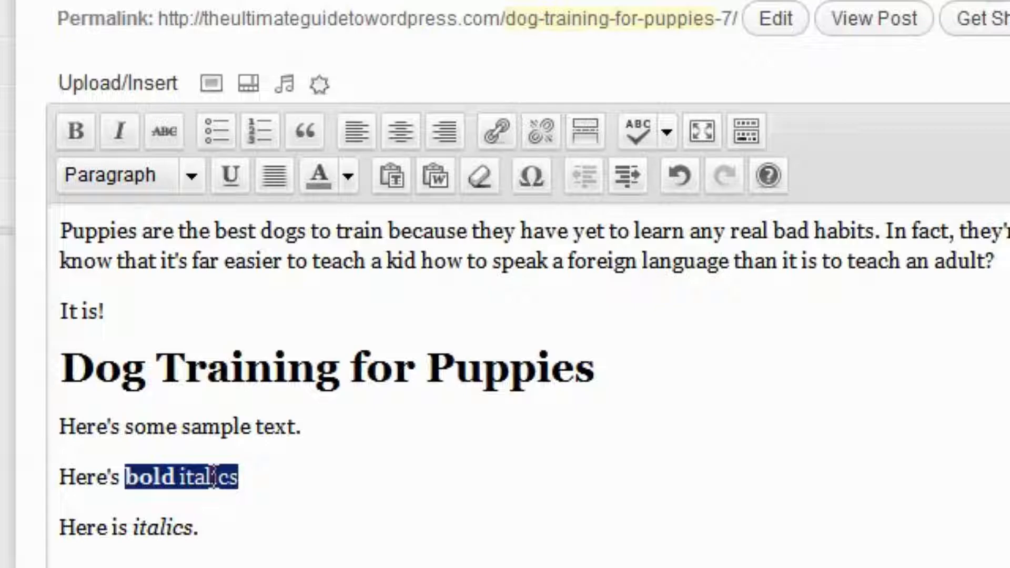
key(ctrl+b)
key(ctrl+i)
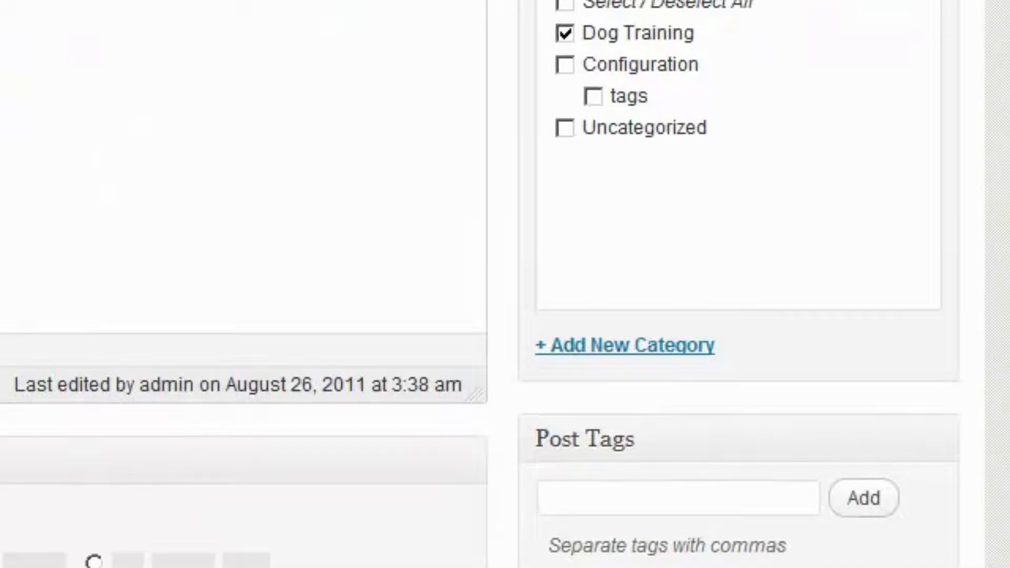
click(565, 65)
click(565, 6)
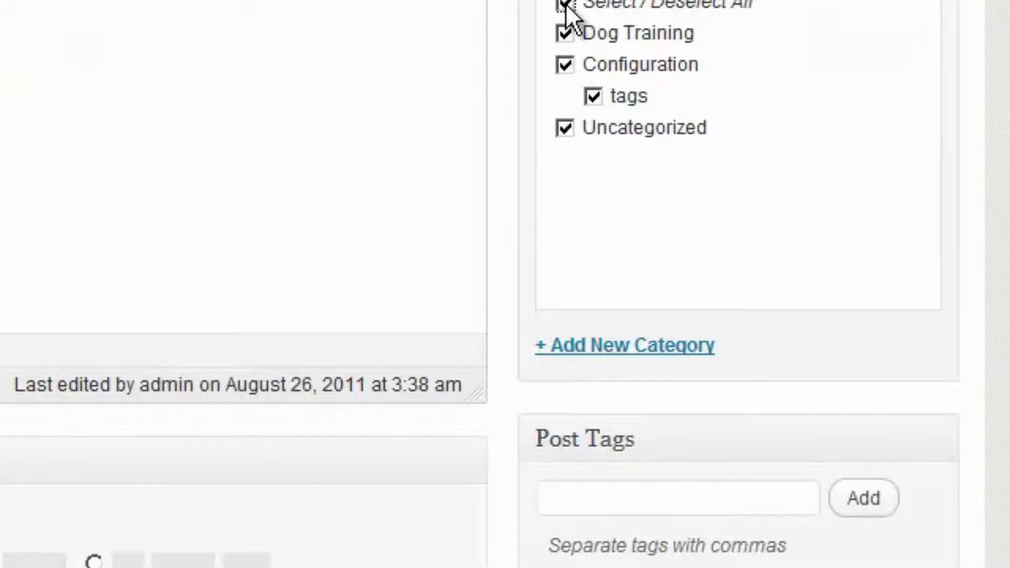
click(564, 33)
click(566, 66)
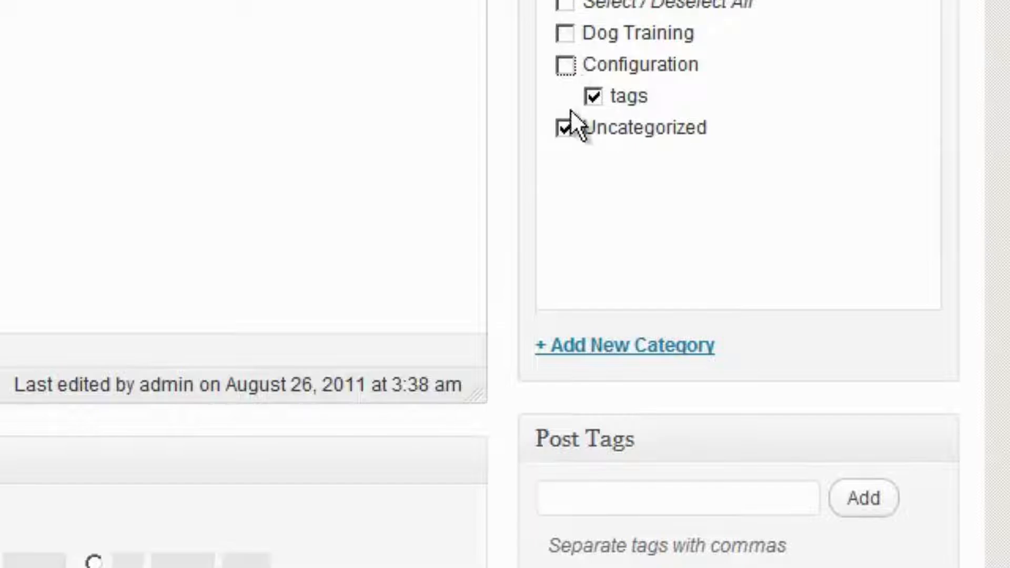
click(593, 96)
click(565, 127)
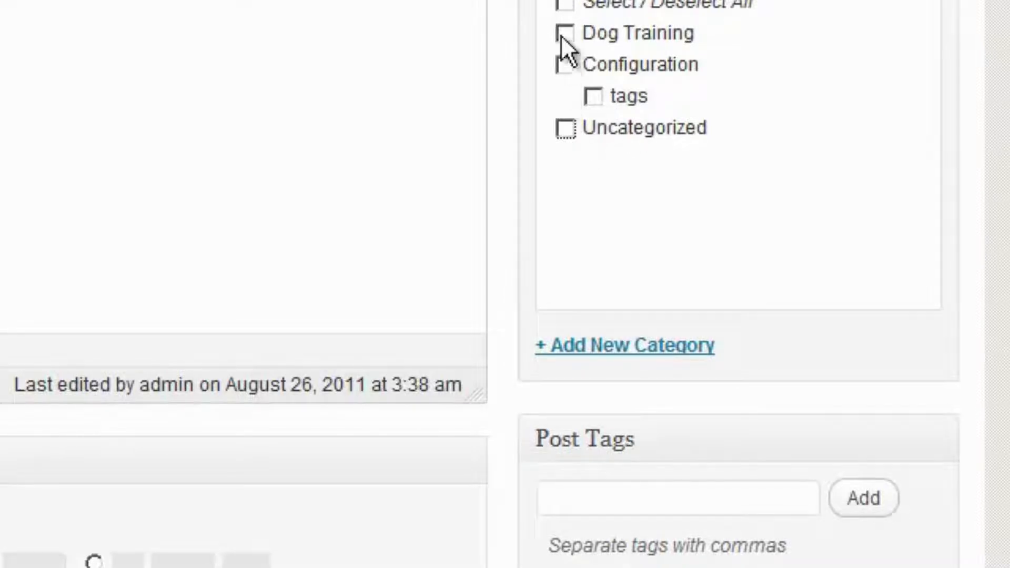
click(564, 34)
click(564, 6)
click(564, 8)
click(564, 8)
click(564, 7)
click(570, 36)
click(565, 64)
click(593, 97)
click(564, 128)
click(588, 69)
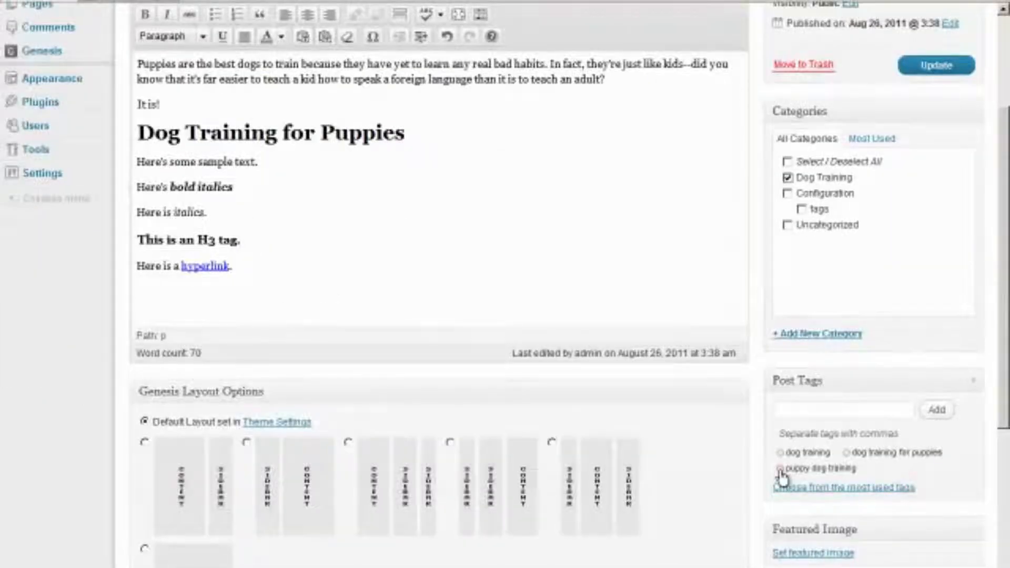
Swap the 'puppy dog training' tag for 'puppy training' and update the post
click(780, 469)
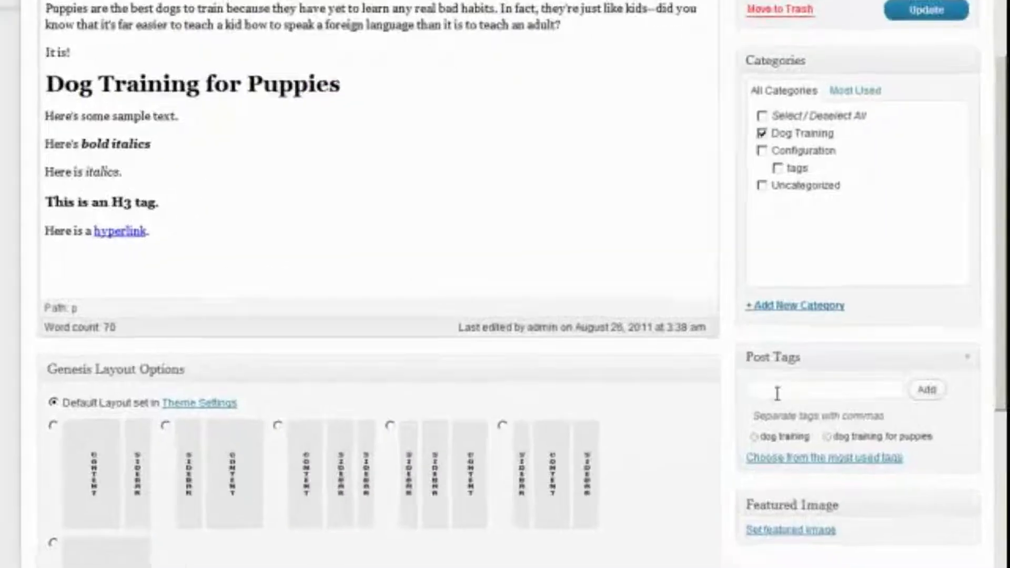
click(801, 413)
text(pu)
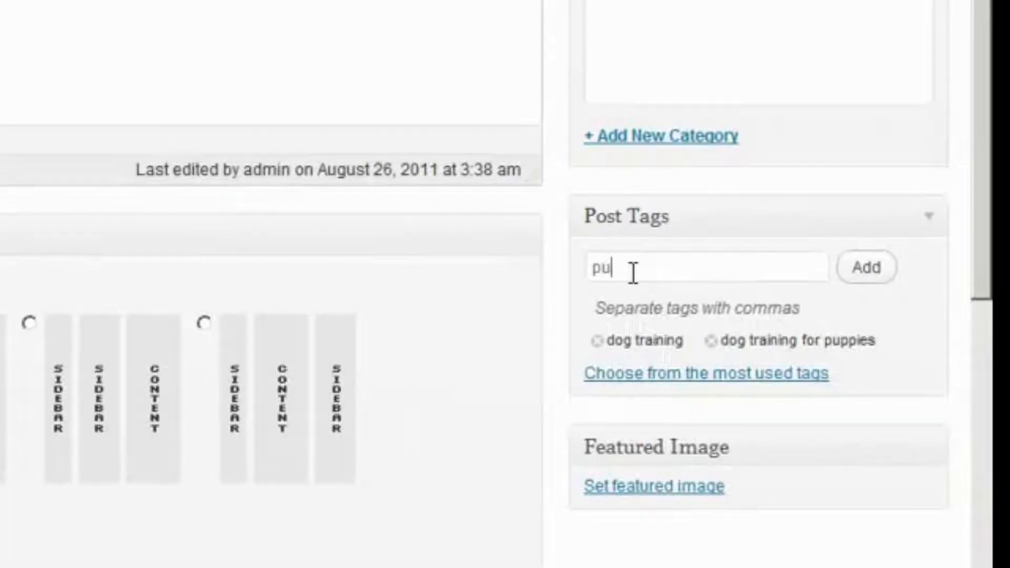
text(ppy training)
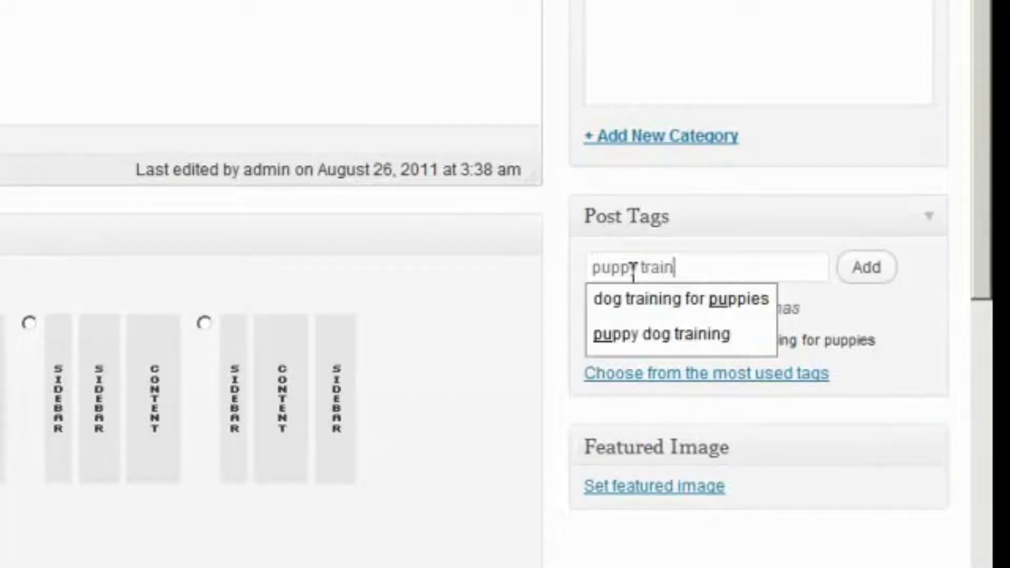
click(866, 277)
scroll(757, 315, up, 3)
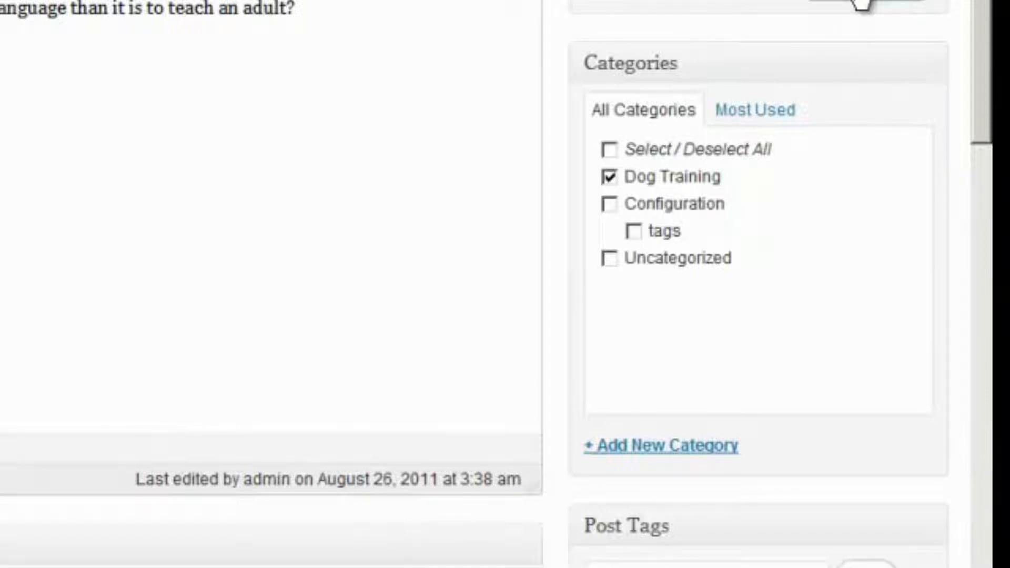
click(863, 3)
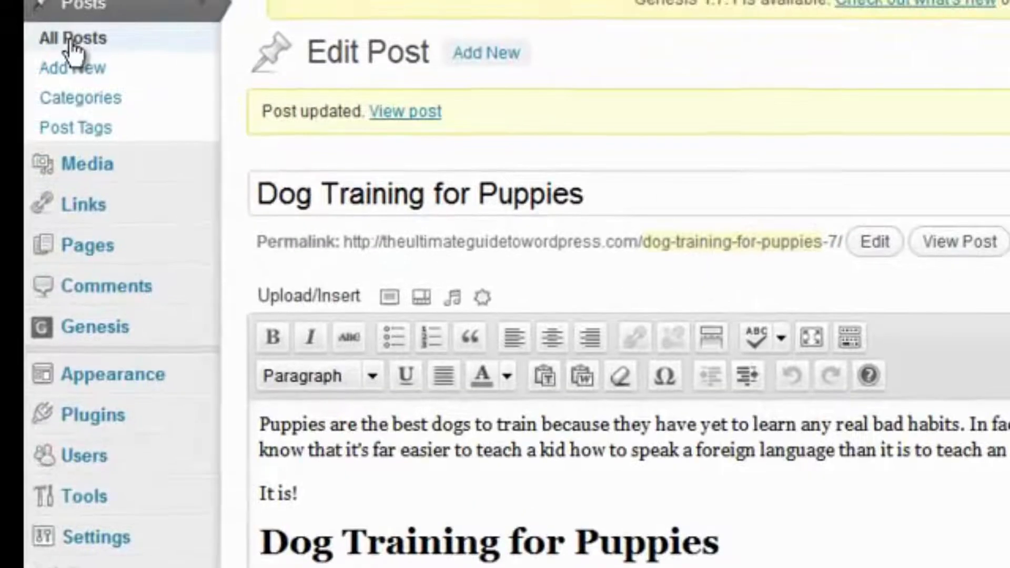
Open Quick Edit for Dog Training for Puppies in All Posts, keeping status Published
click(70, 47)
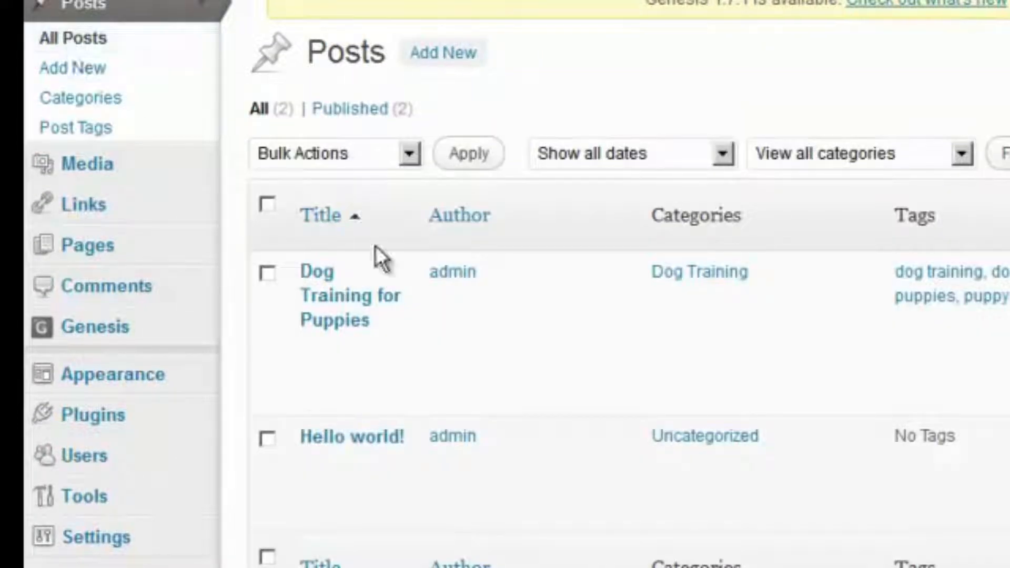
click(337, 376)
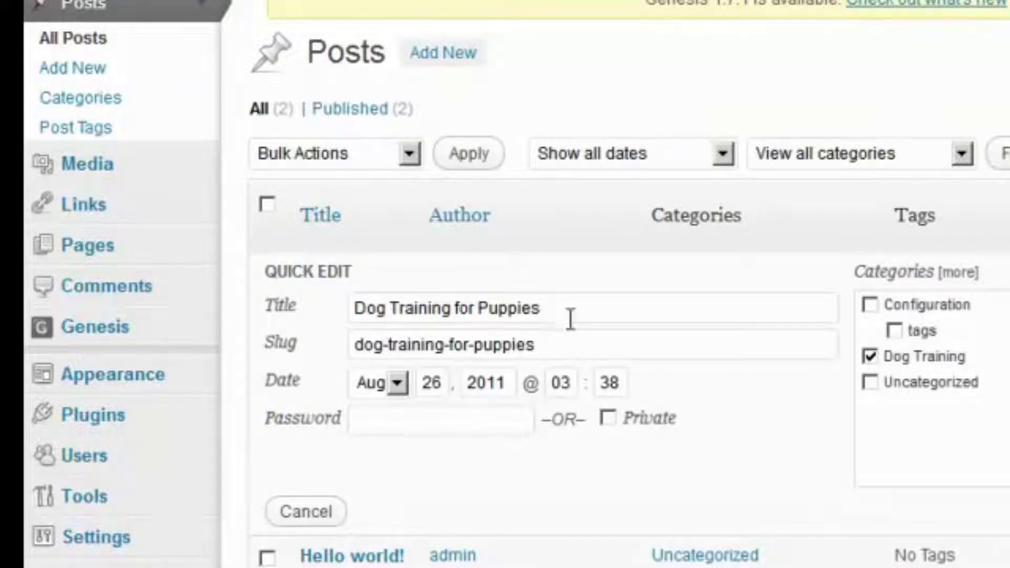
click(513, 319)
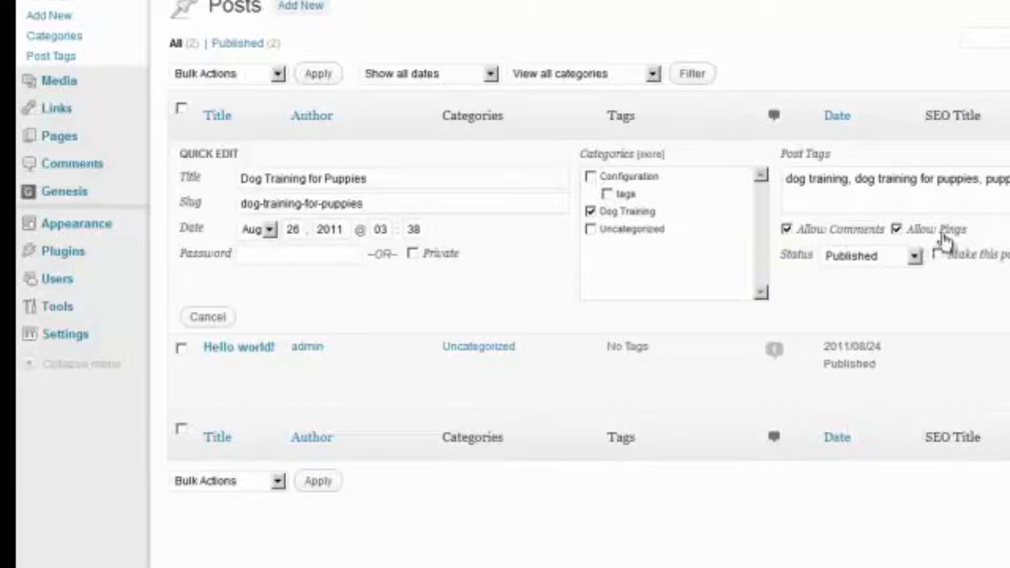
click(915, 256)
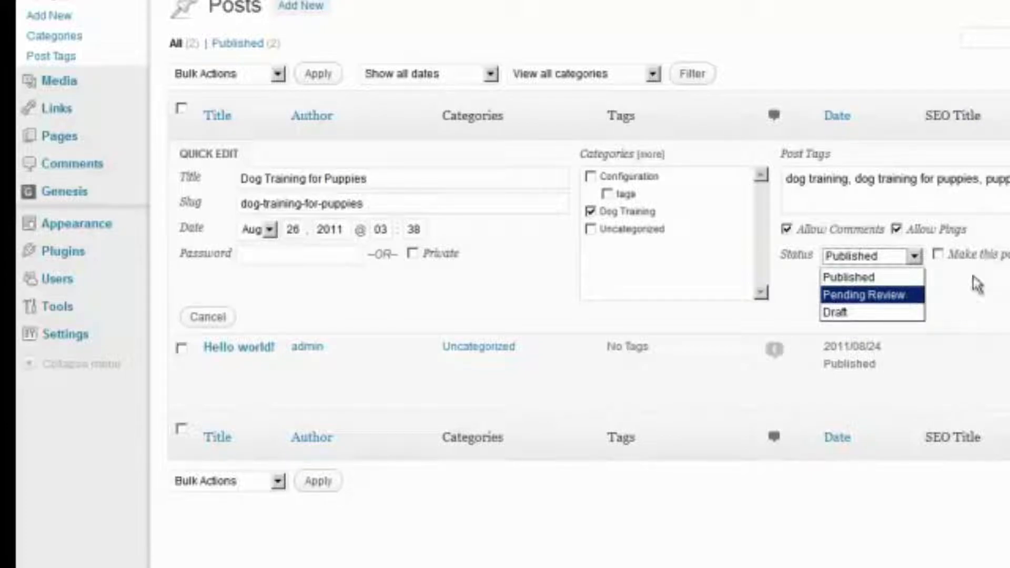
click(979, 295)
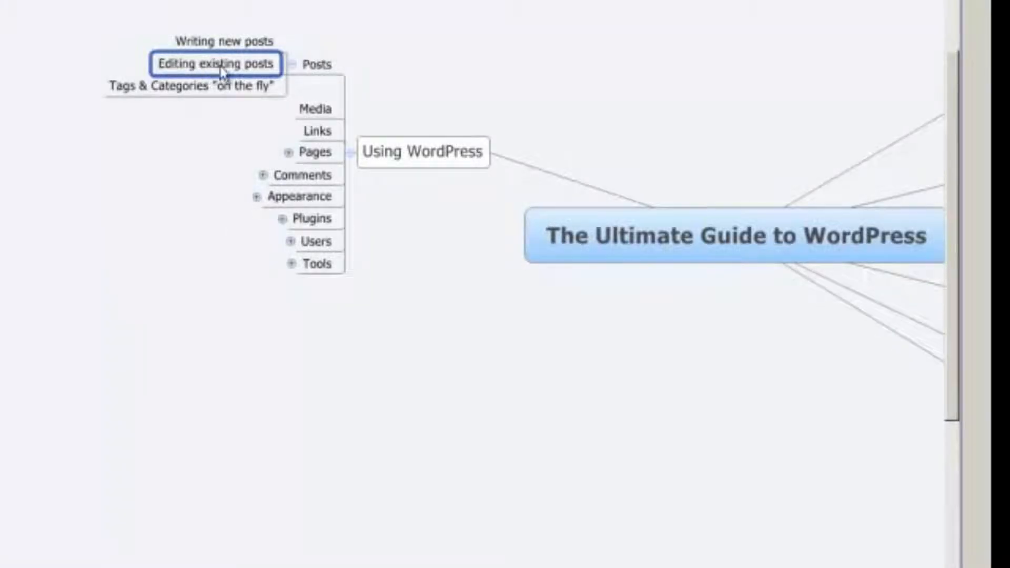
Select the 'Tags & Categories on the fly' topic in the mind map
click(167, 93)
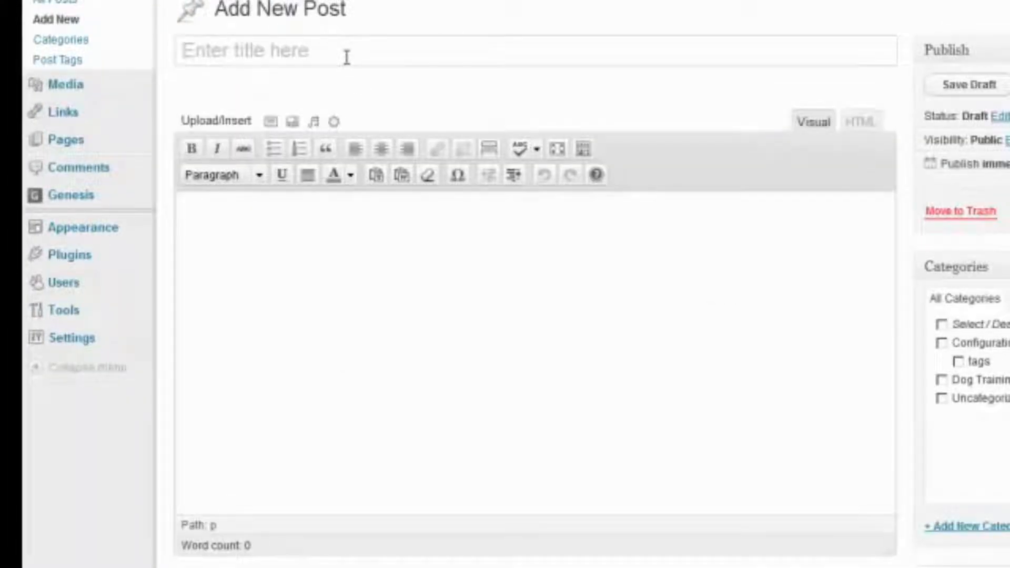
Title the new post 'How to Install a WordPress Plugin' and add the body text 'type some stuff here.'
text(How to Install a Wor)
key(BackSpace)
key(BackSpace)
text(ordPress Plugin)
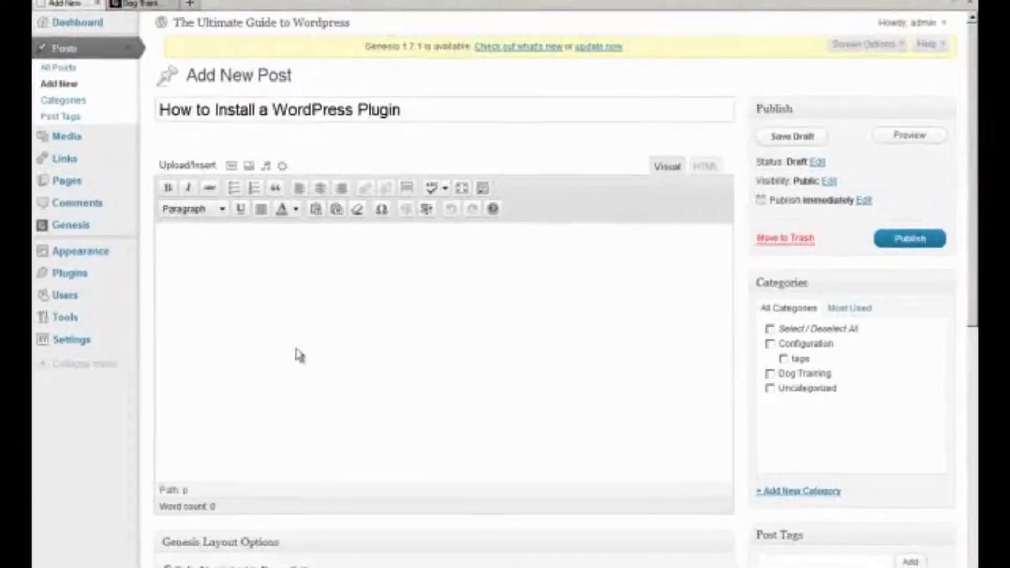
click(319, 418)
text(type s)
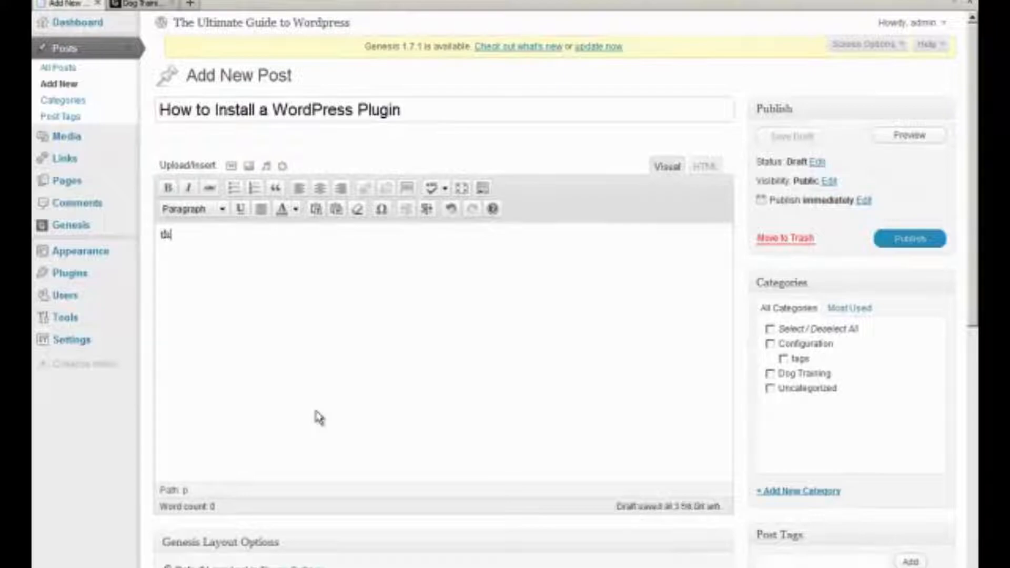
text(ome stuff her)
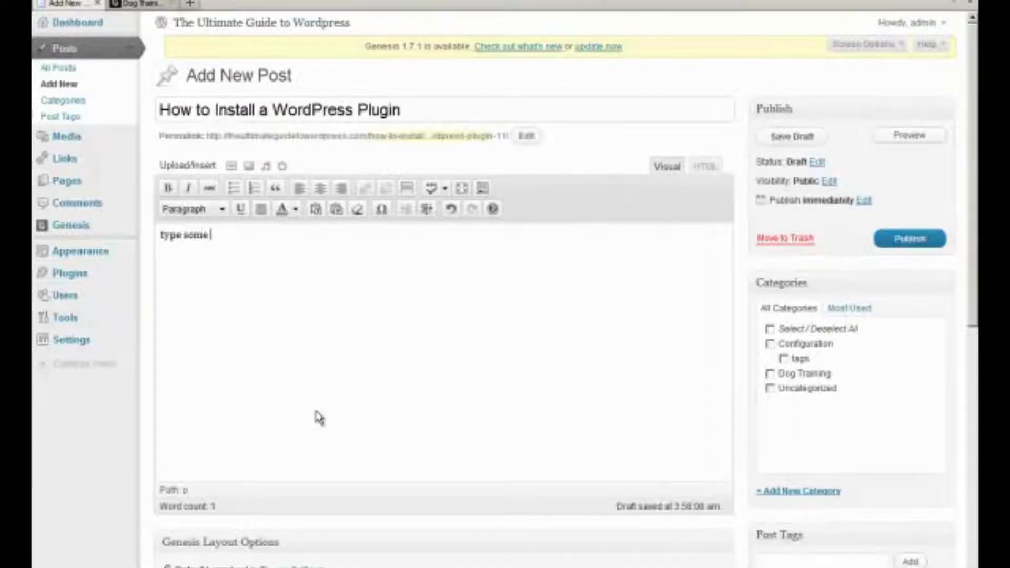
text(e.)
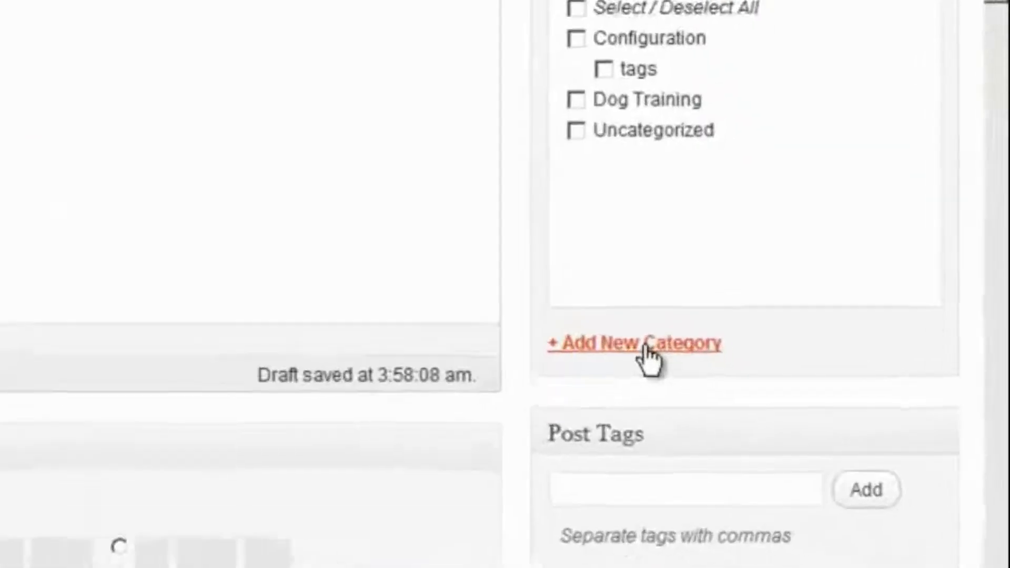
Create a new checked category named Plugin for the post
click(804, 493)
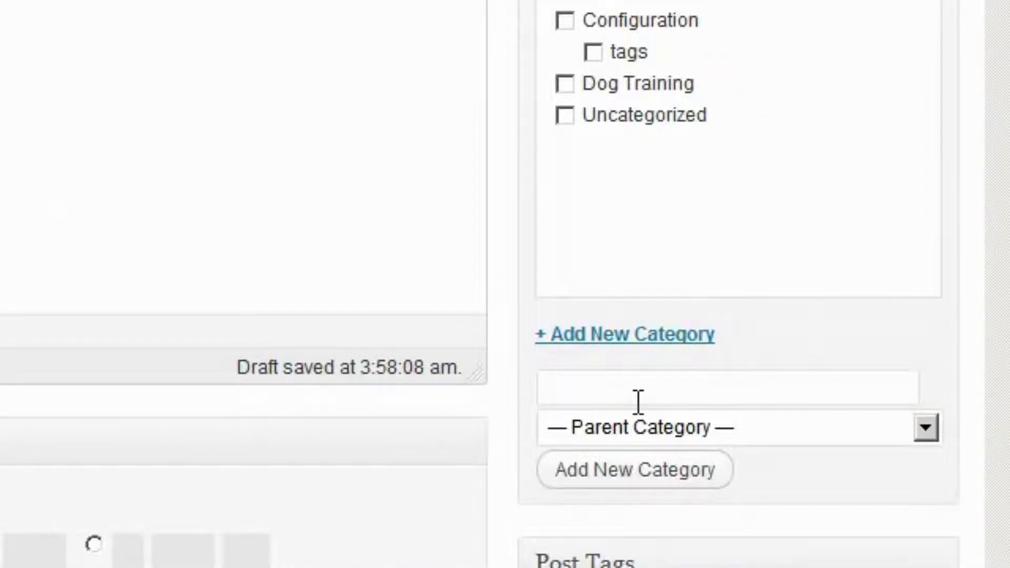
text(Plugin)
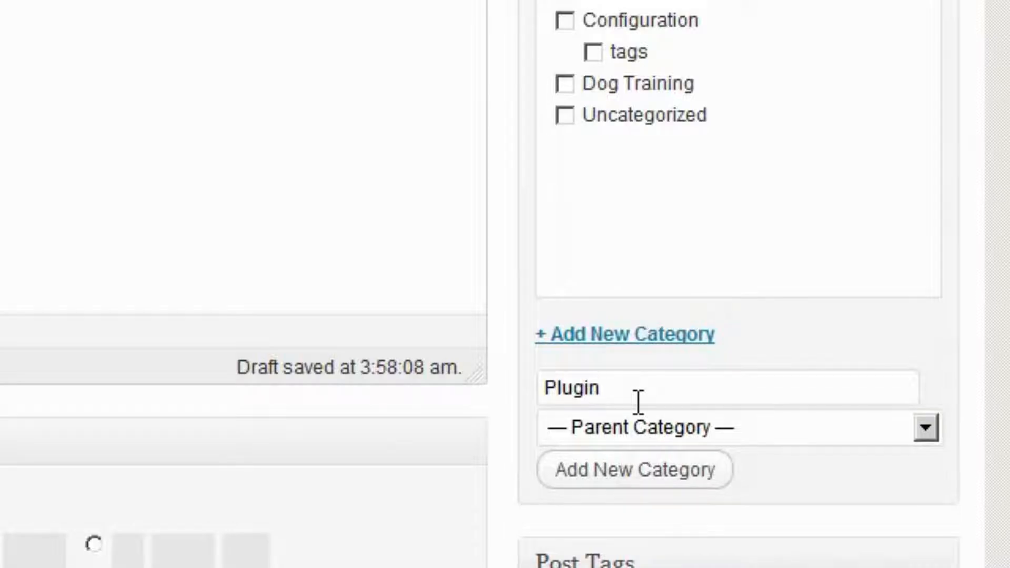
click(653, 475)
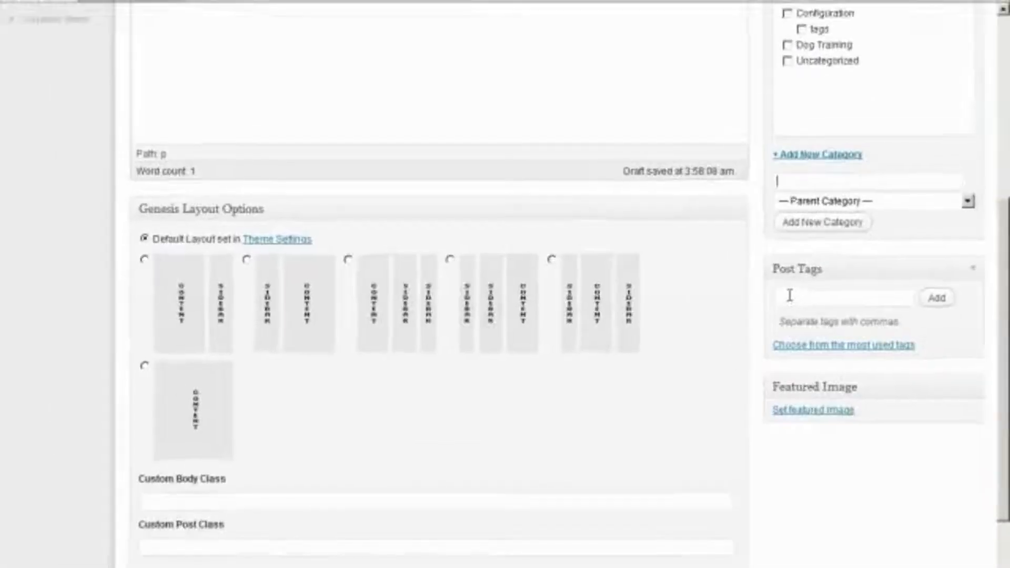
Tag the post with plugin and WordPress
click(790, 296)
text(plugin, WordPres)
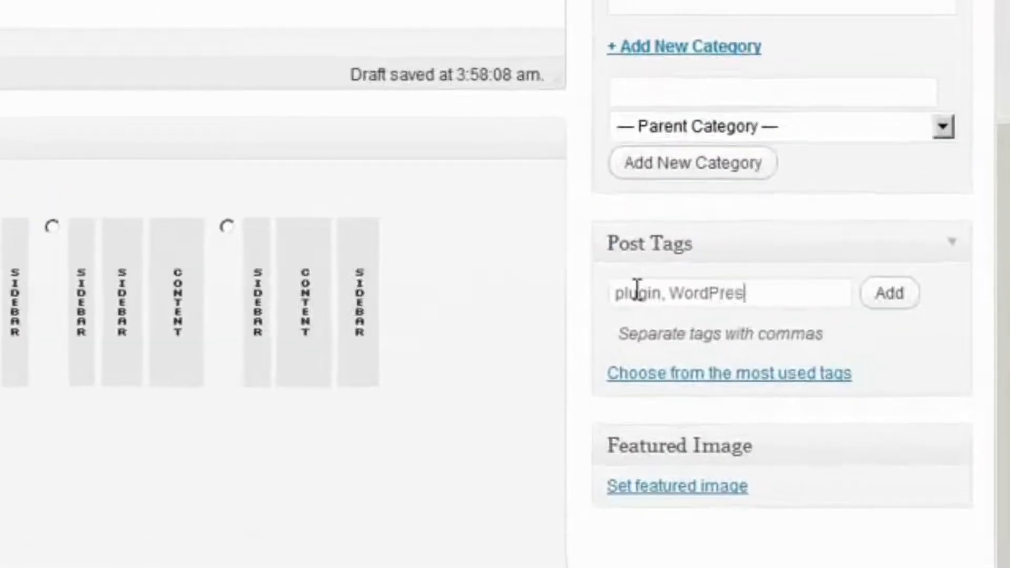
text(s,)
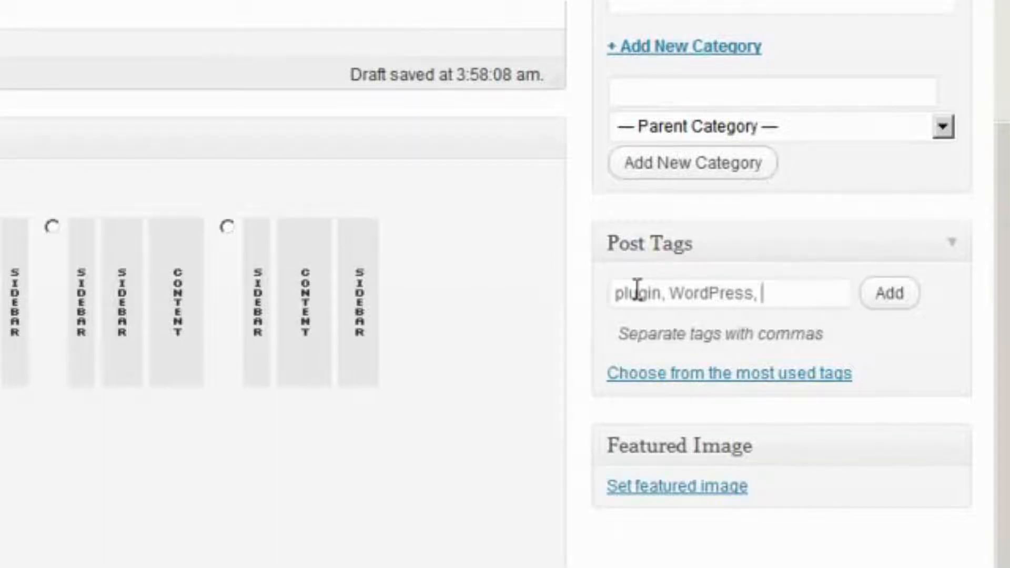
key(BackSpace)
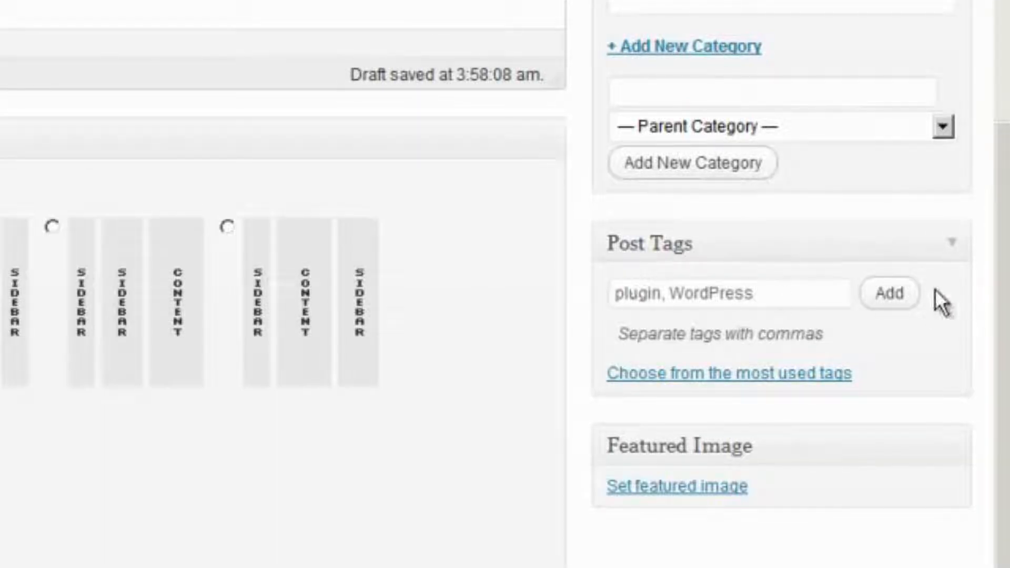
click(888, 294)
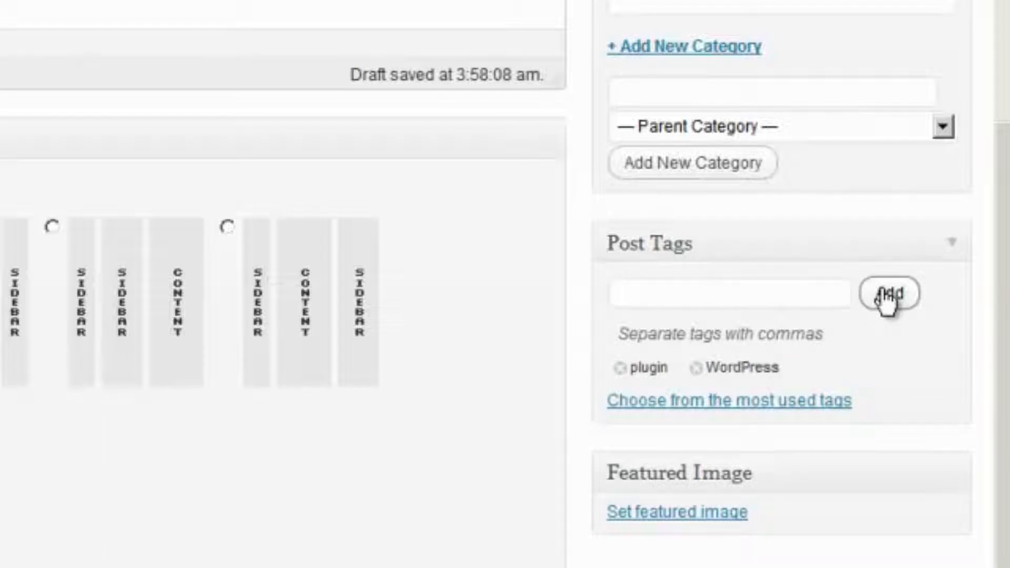
Publish the 'How to Install a WordPress Plugin' post and view it live
drag(1007, 390, 1007, 105)
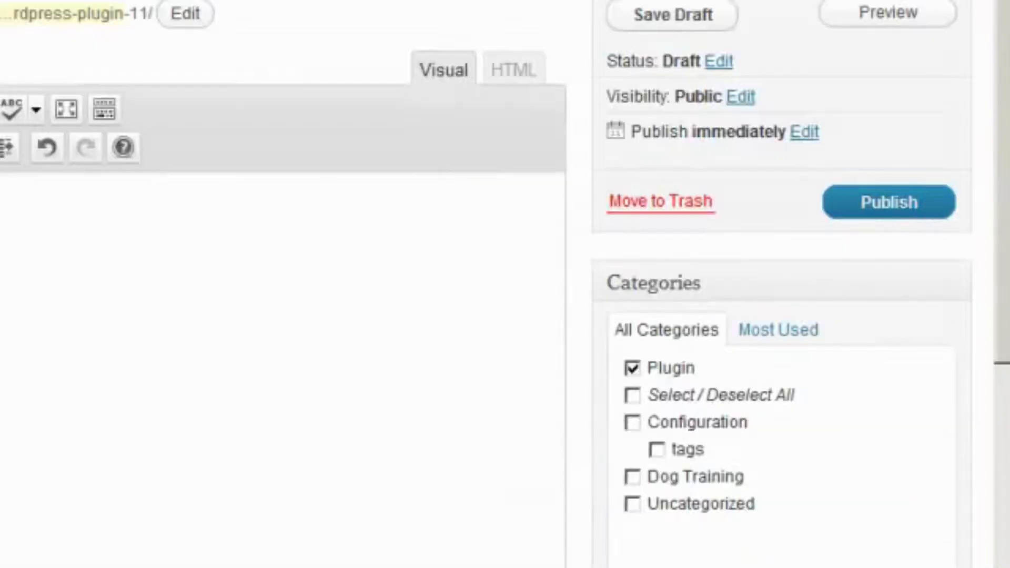
click(892, 210)
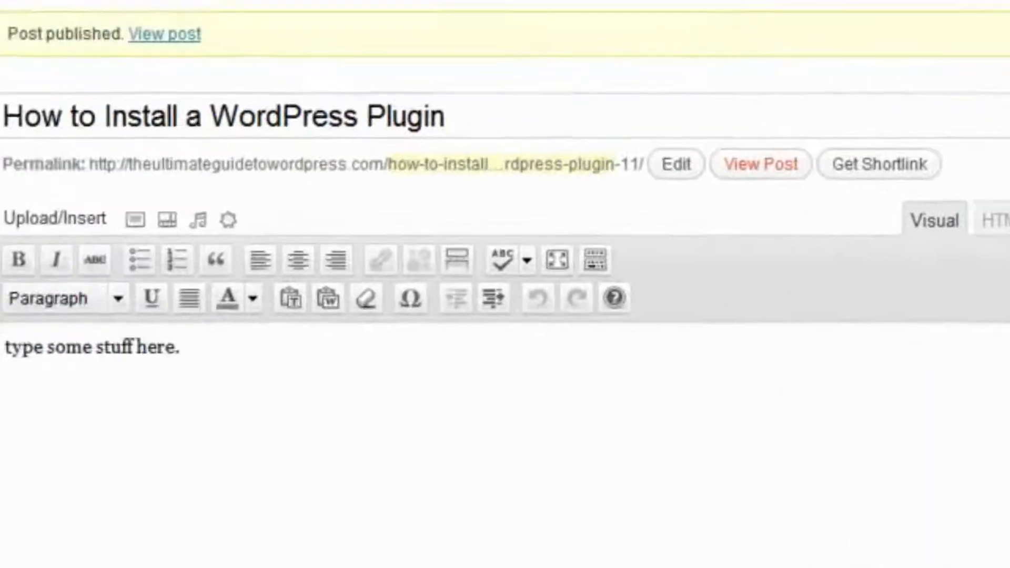
click(343, 106)
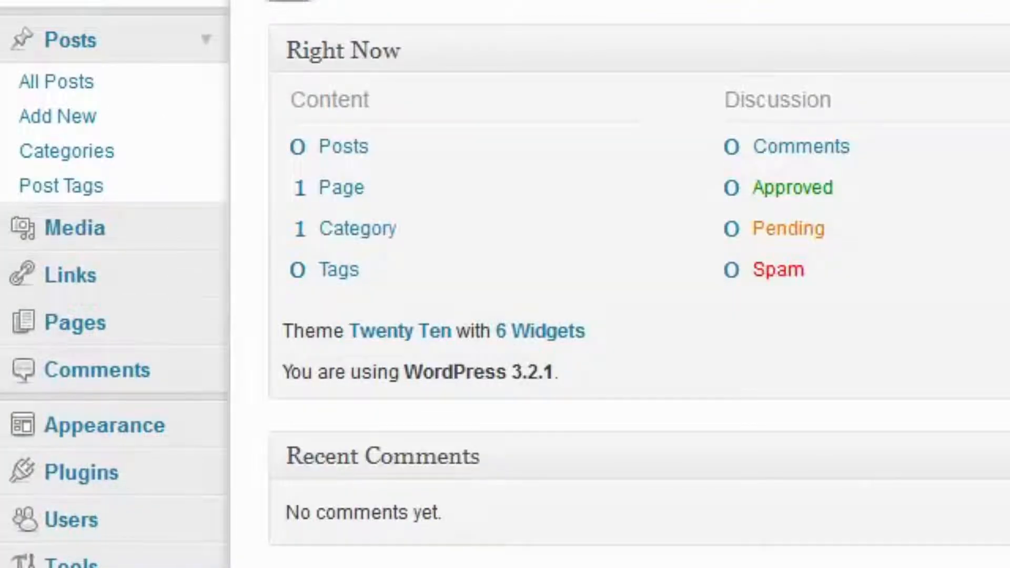
Permanently delete all three images from the Media Library, then go to Media > Add New
click(207, 228)
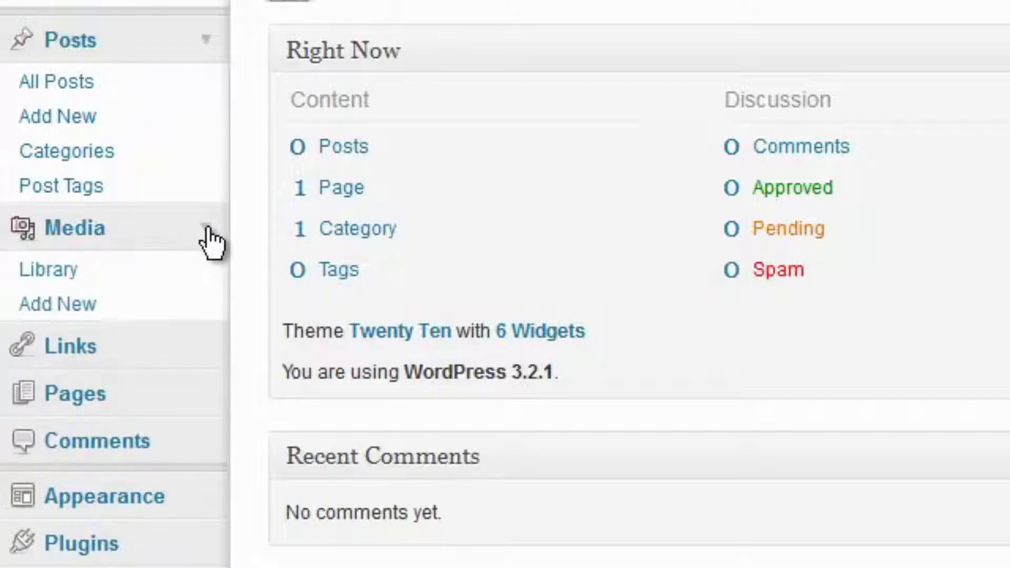
click(51, 268)
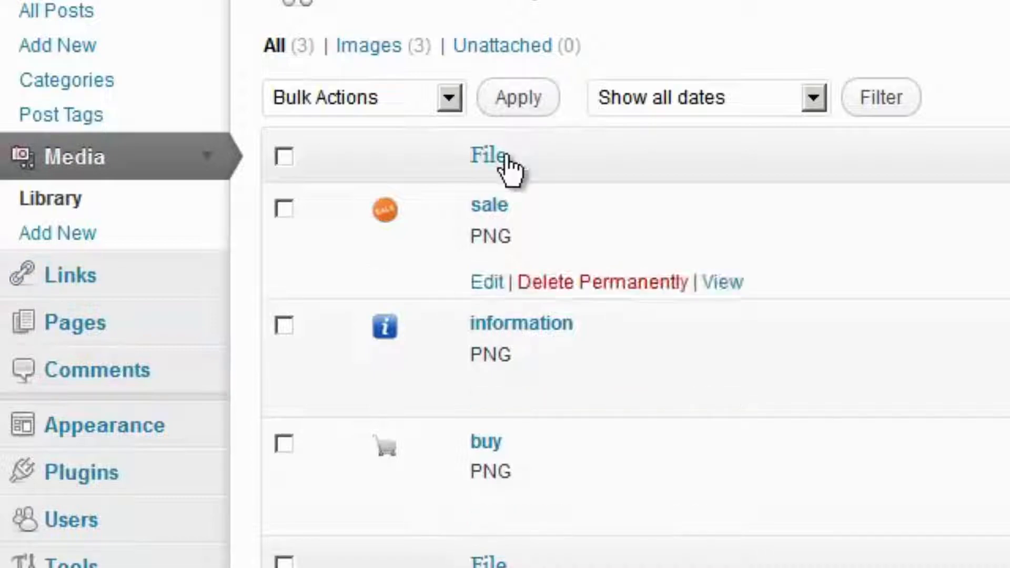
click(282, 155)
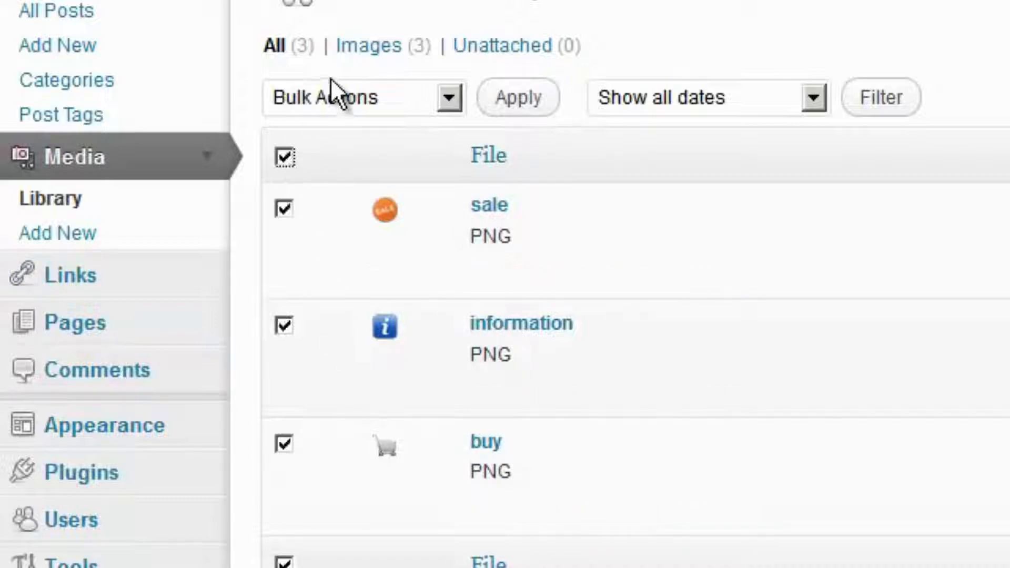
click(331, 88)
click(330, 164)
click(516, 97)
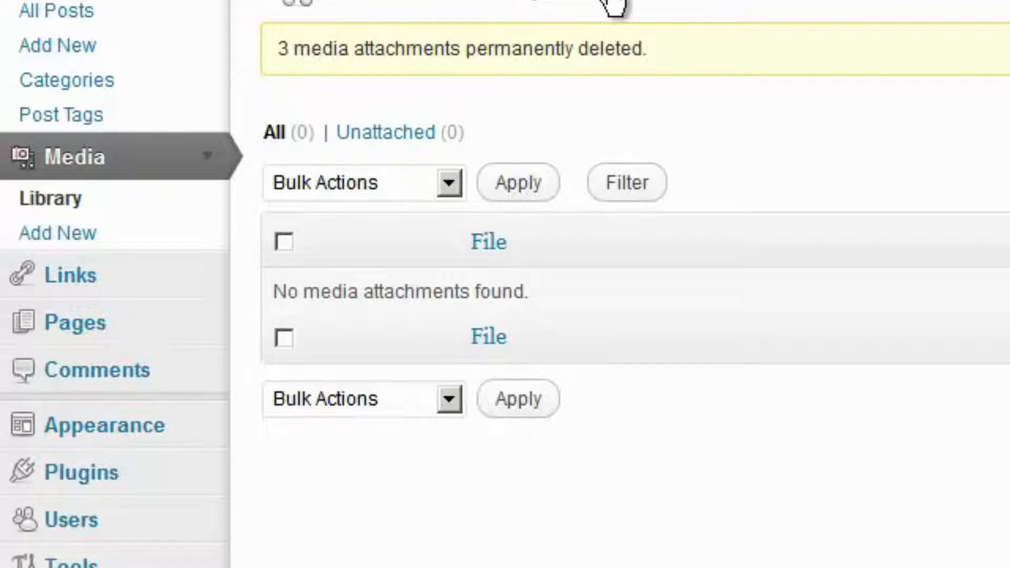
click(67, 243)
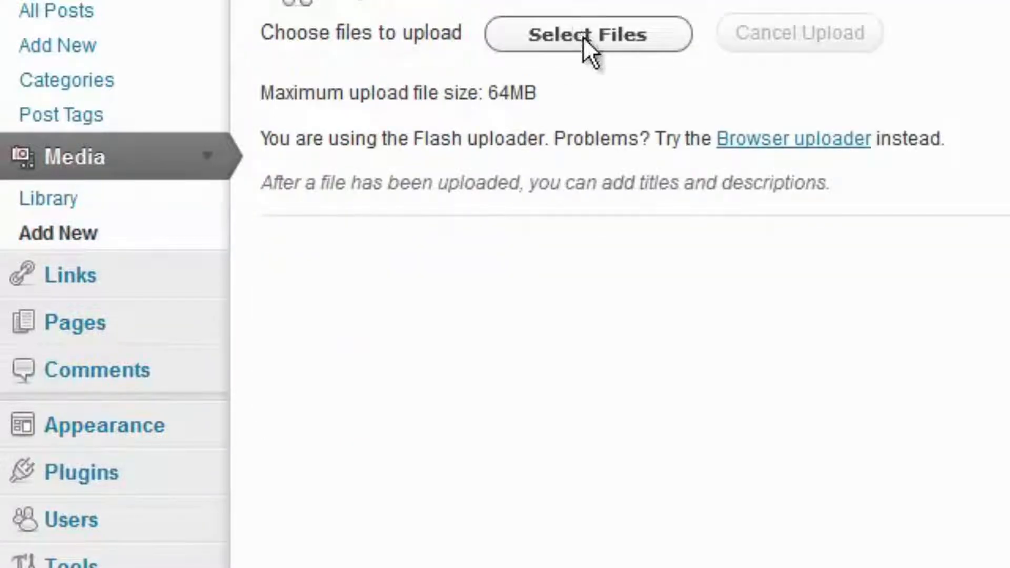
Upload order1.png, check its title reads order1, and select its File URL
click(583, 36)
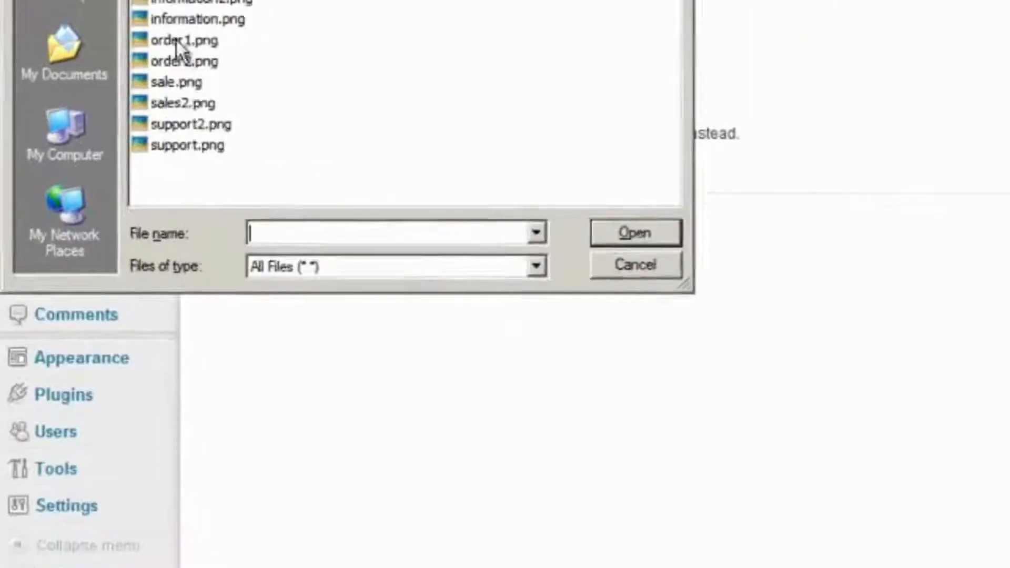
double_click(179, 42)
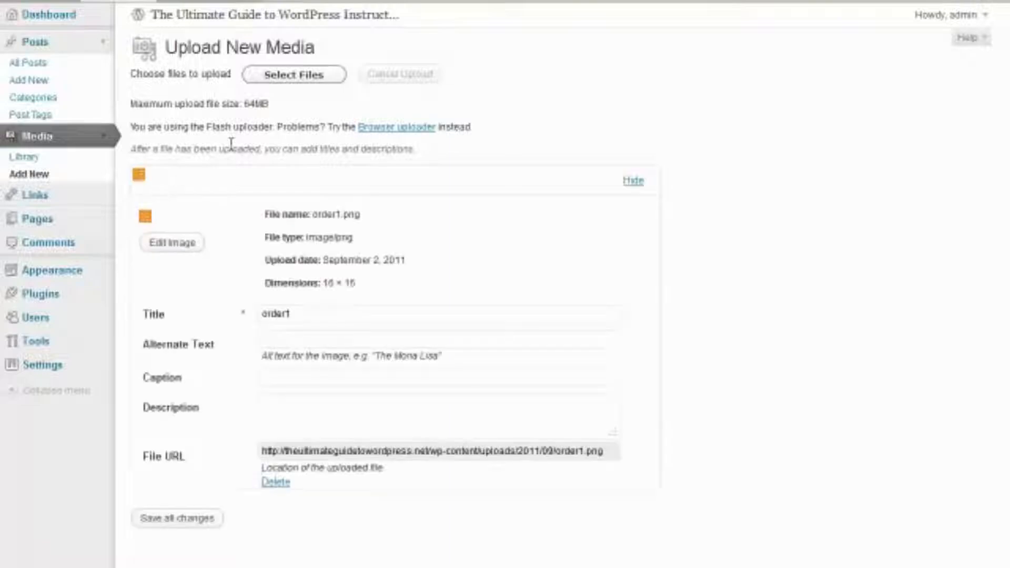
drag(300, 311, 251, 313)
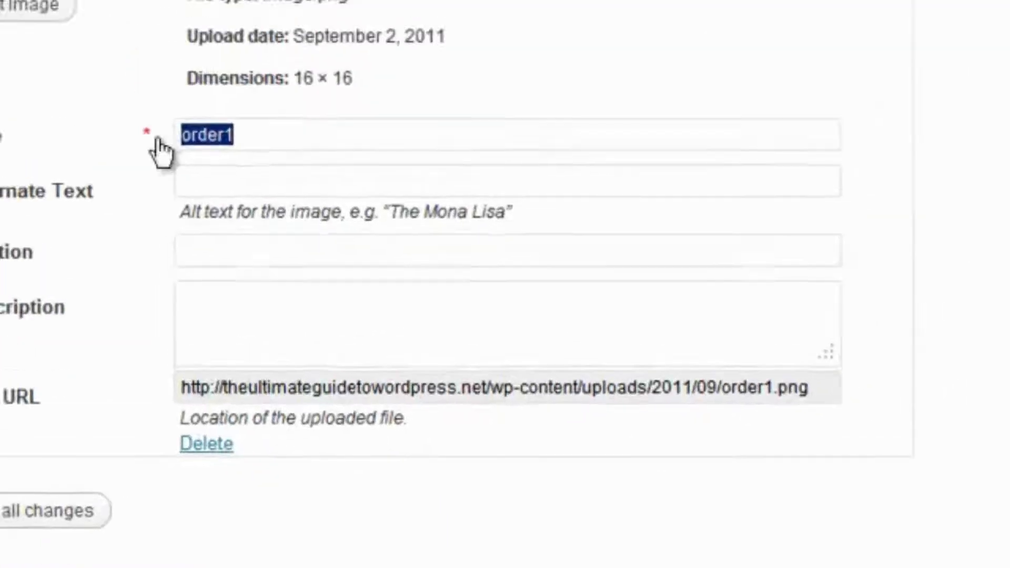
click(261, 141)
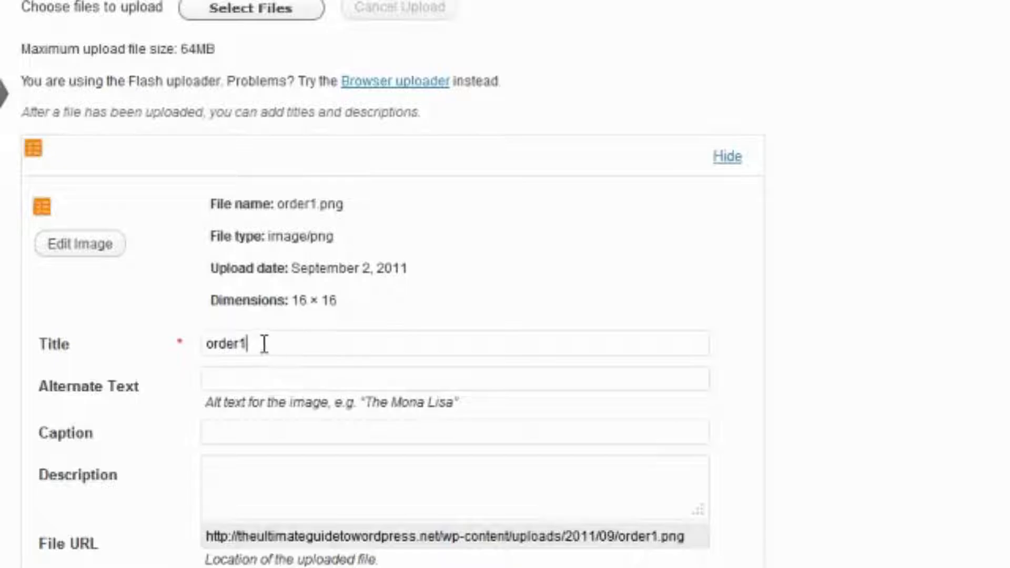
drag(263, 344, 194, 345)
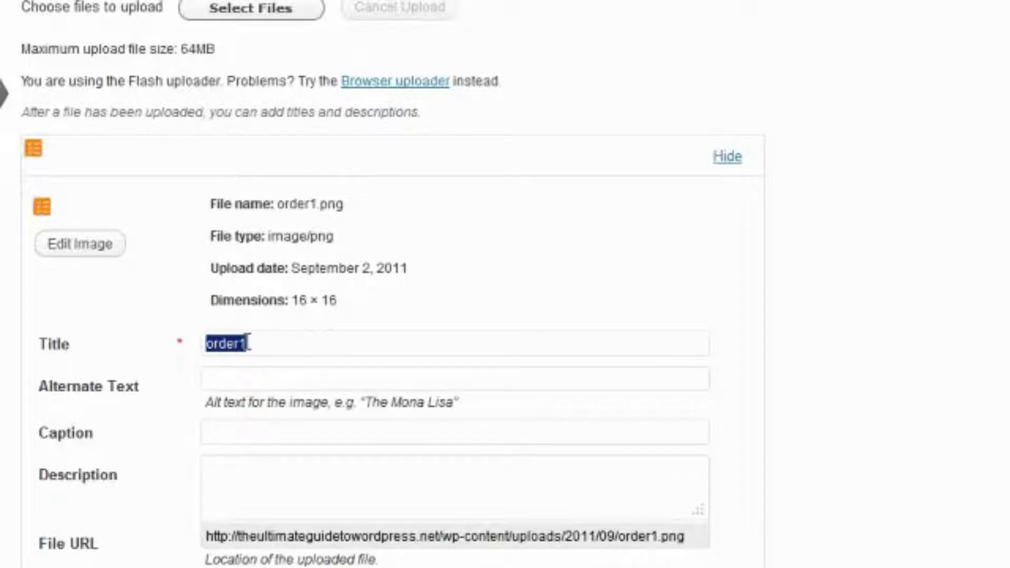
click(217, 537)
triple_click(218, 538)
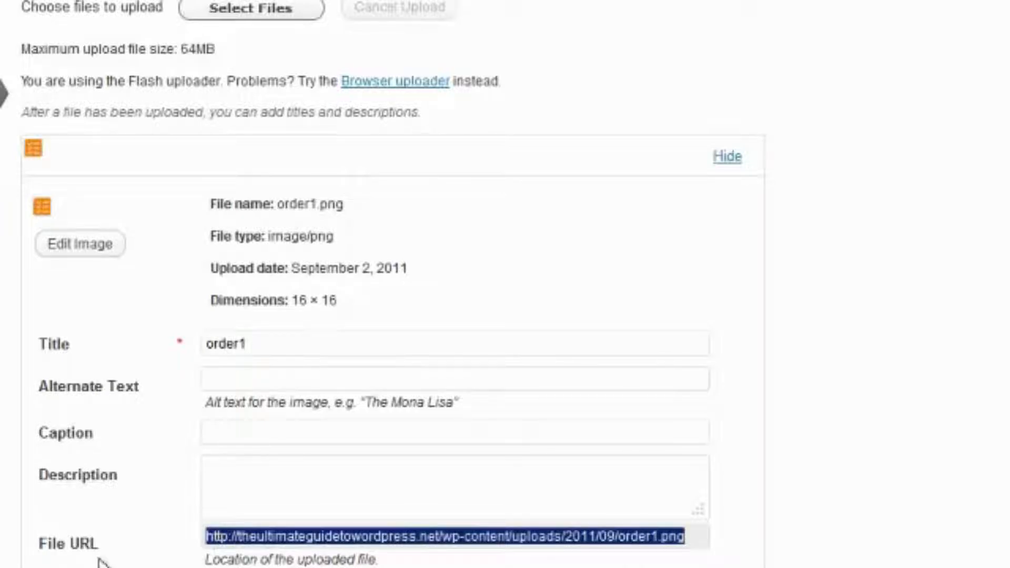
Load order1.png's File URL in a new browser tab to check it, then close the tab
click(103, 8)
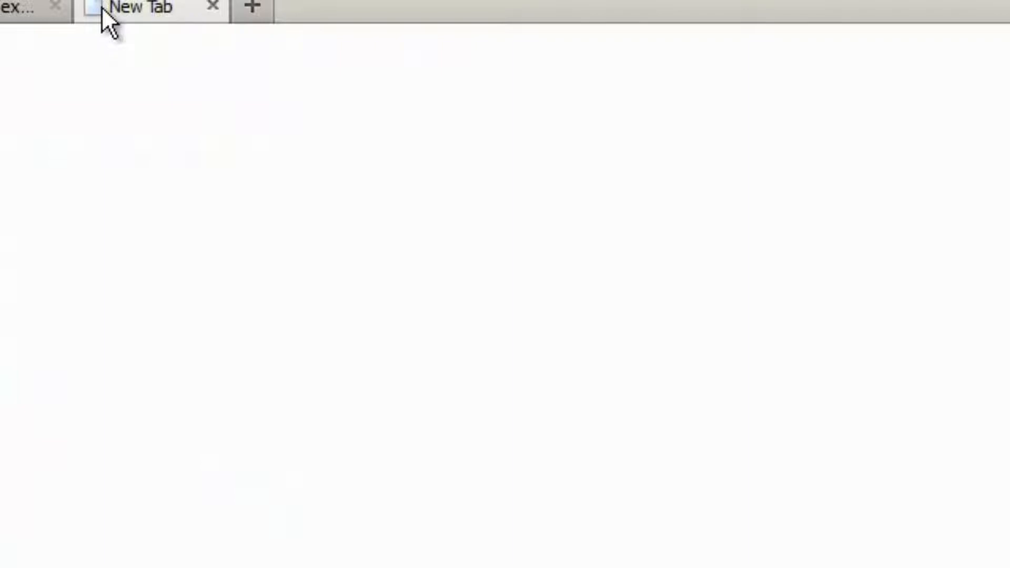
key(Return)
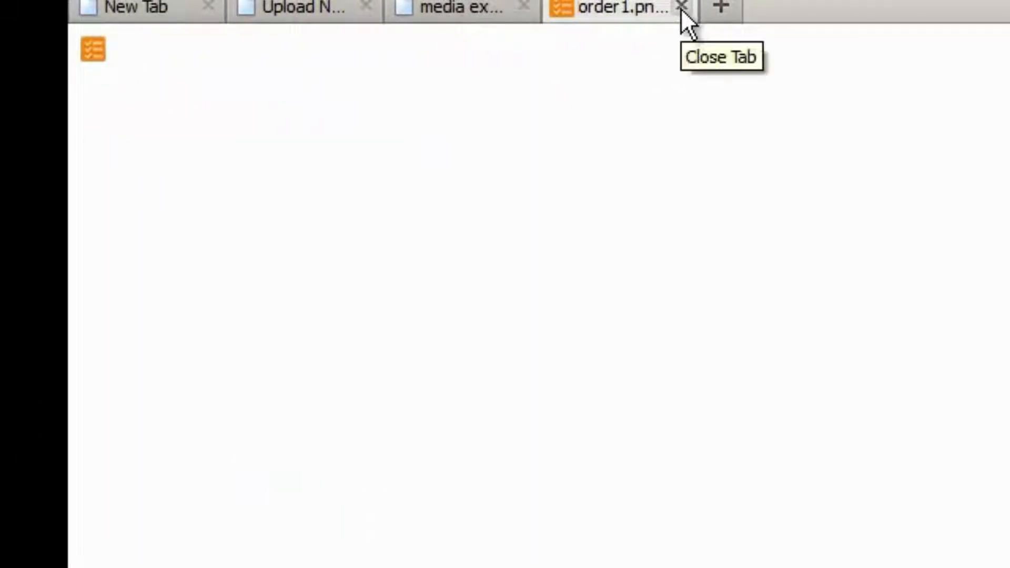
click(681, 6)
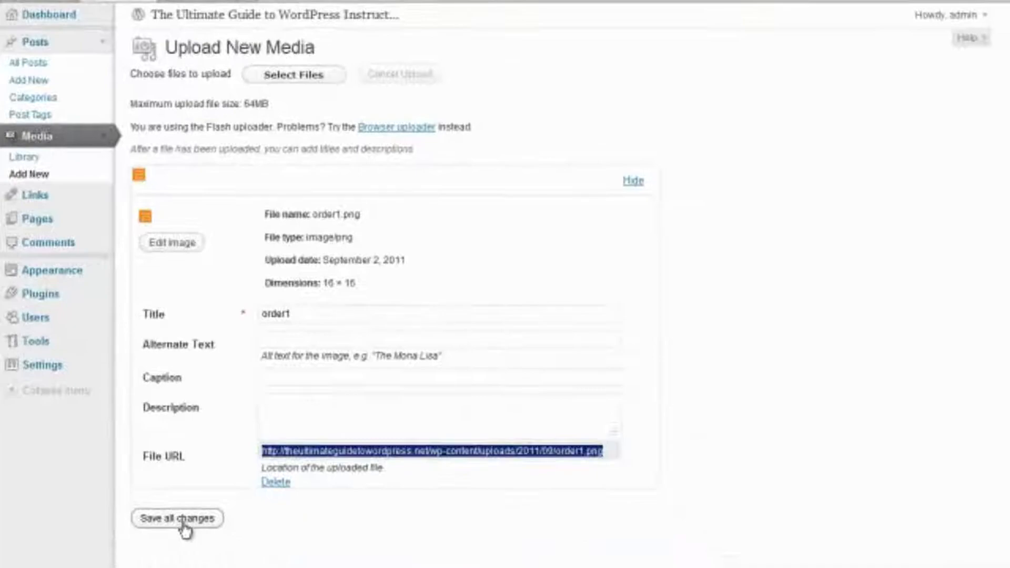
Save all changes so order1 is listed in the Media Library
click(181, 520)
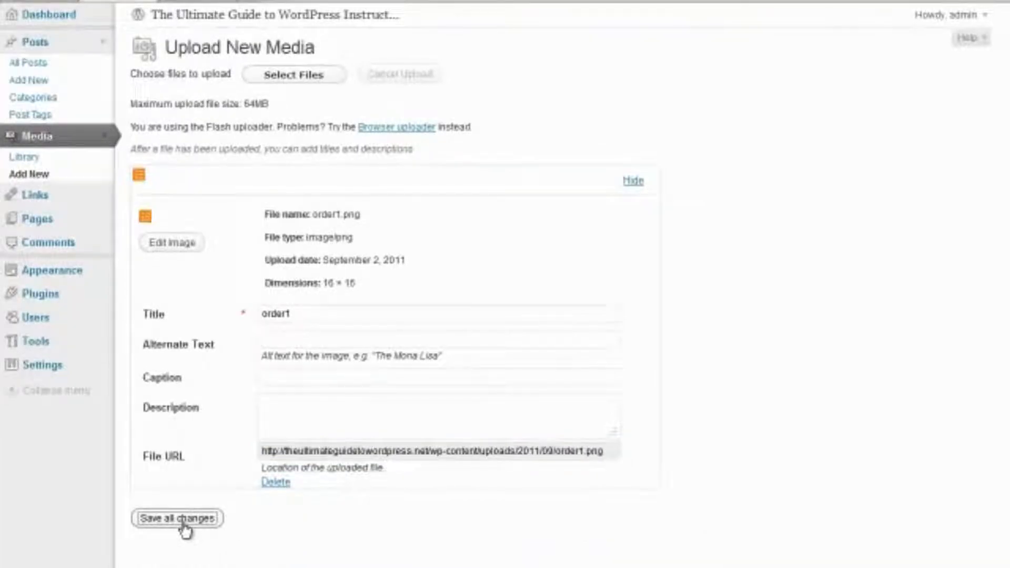
mouse_move(261, 161)
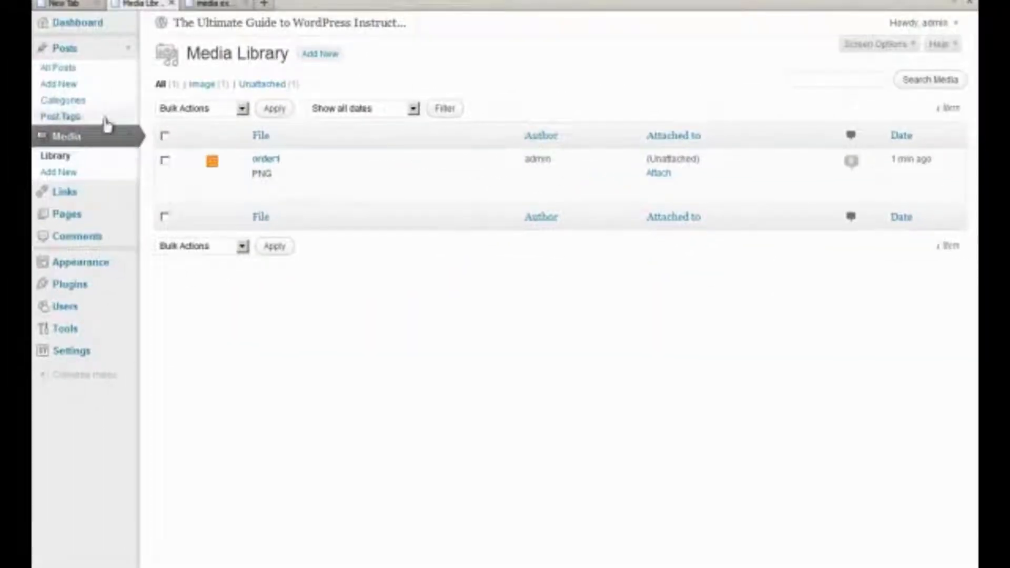
click(59, 86)
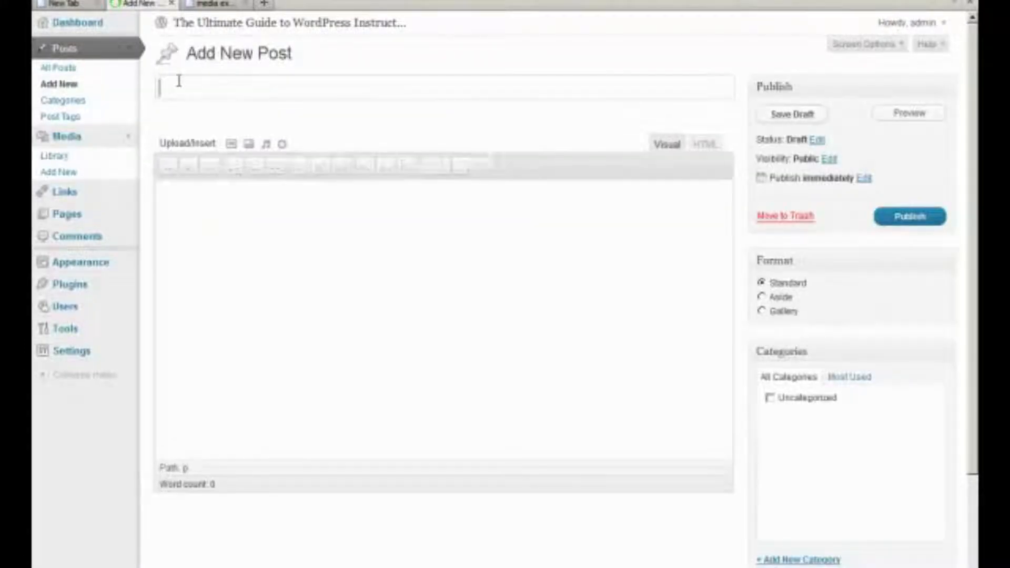
Title the new post 'media example 1' and move into the body
text(media )
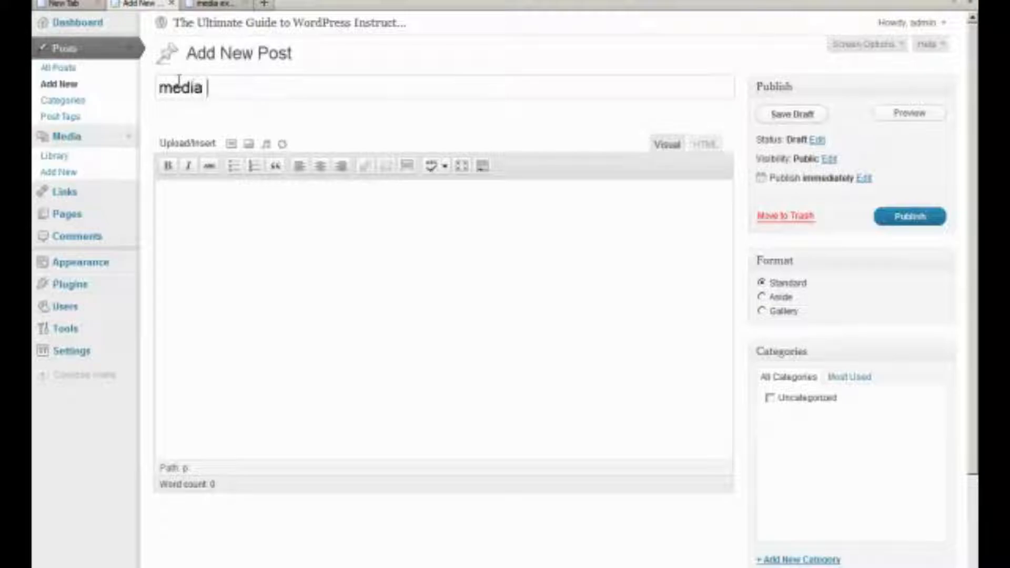
text(example #)
key(BackSpace)
text(1)
key(Tab)
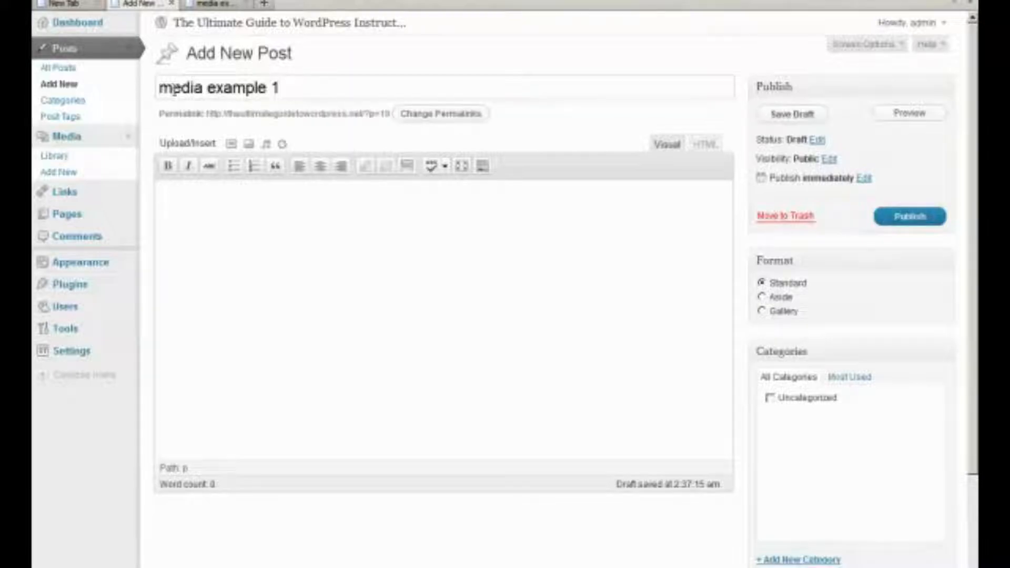
click(232, 143)
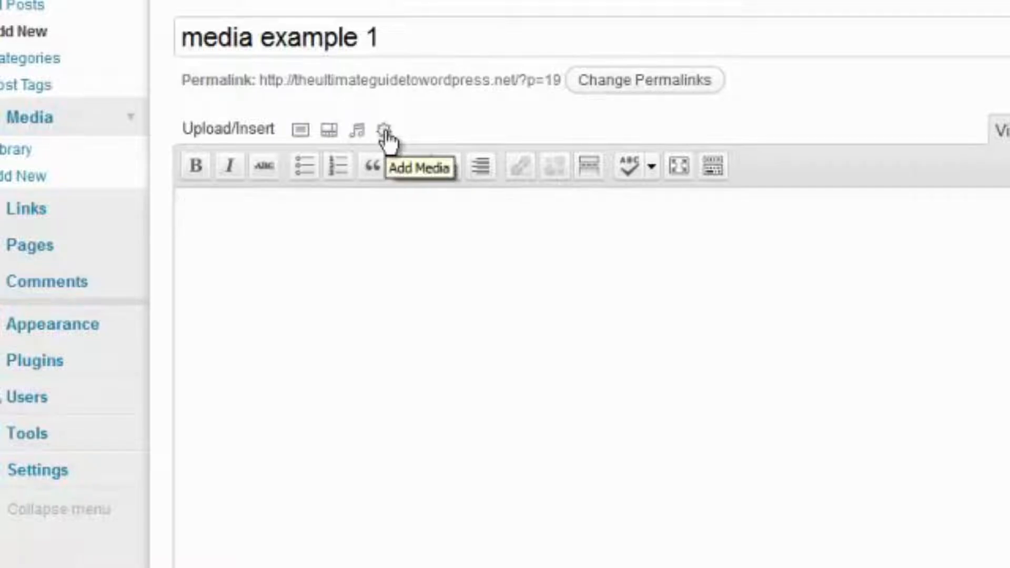
In the Add Media dialog's Media Library, expand the order1 image's details
click(301, 132)
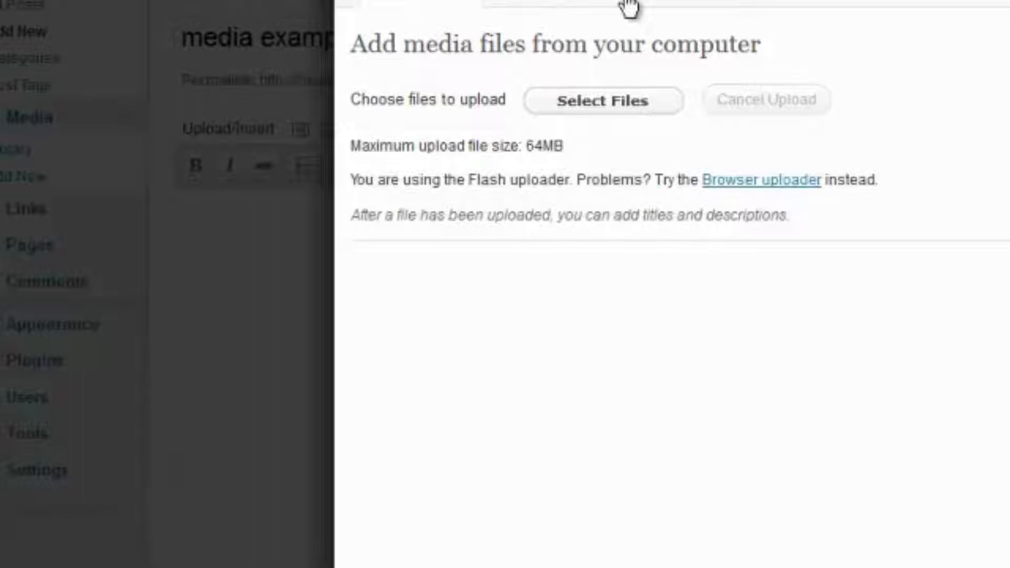
click(628, 7)
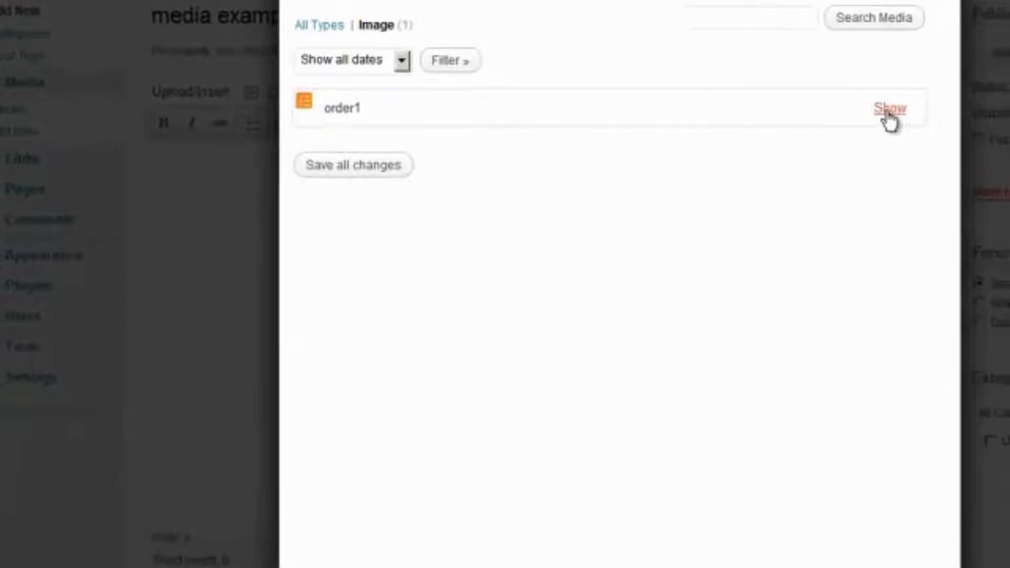
click(888, 114)
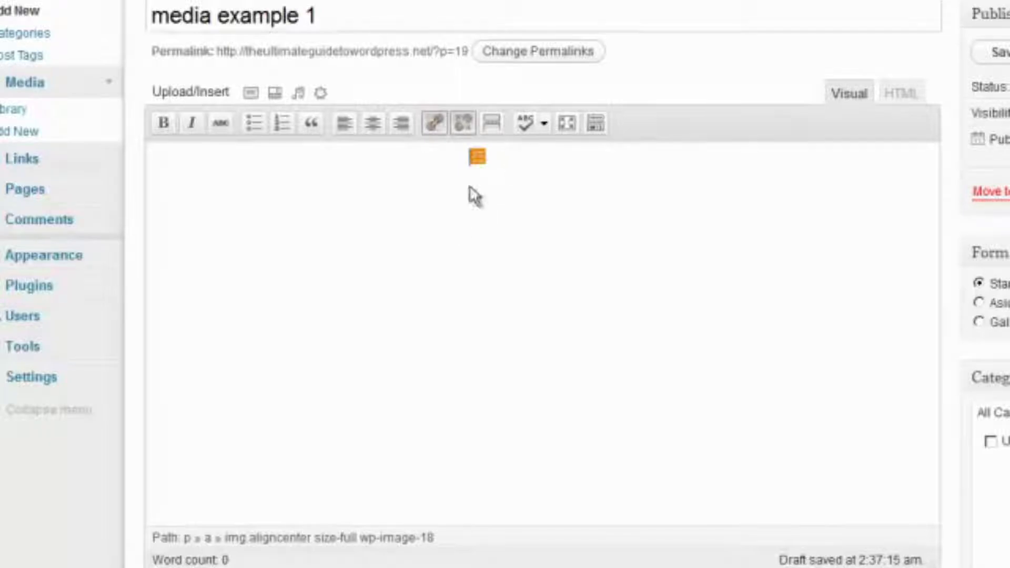
Open the edit settings for the inserted order1 image and review its title and alternate text
click(475, 158)
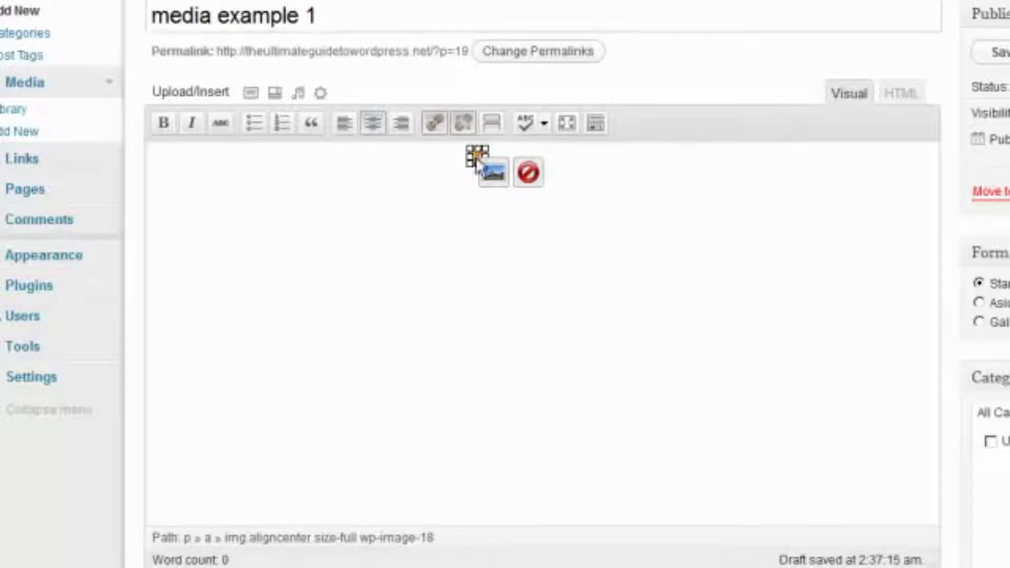
click(527, 172)
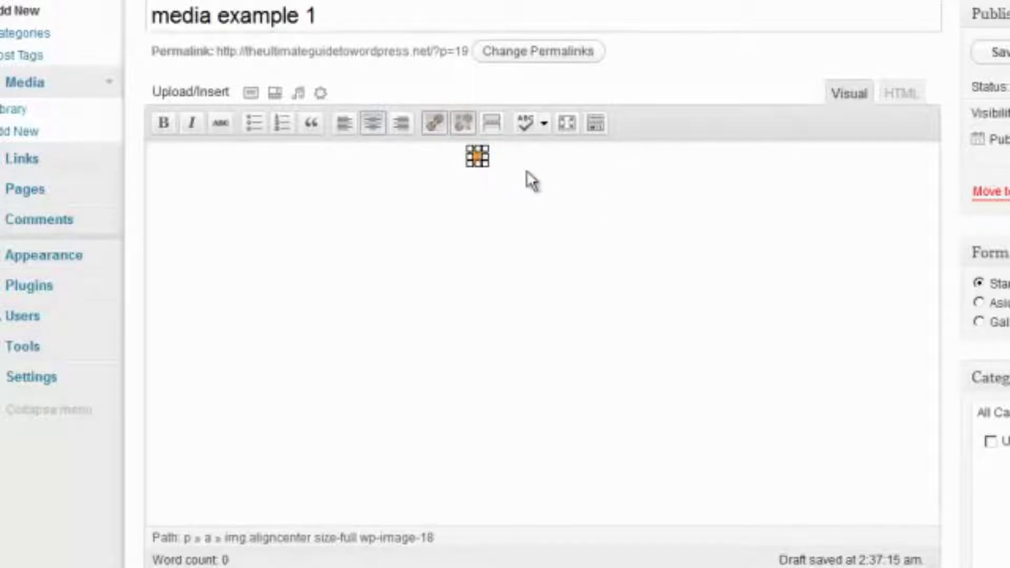
click(477, 156)
click(497, 179)
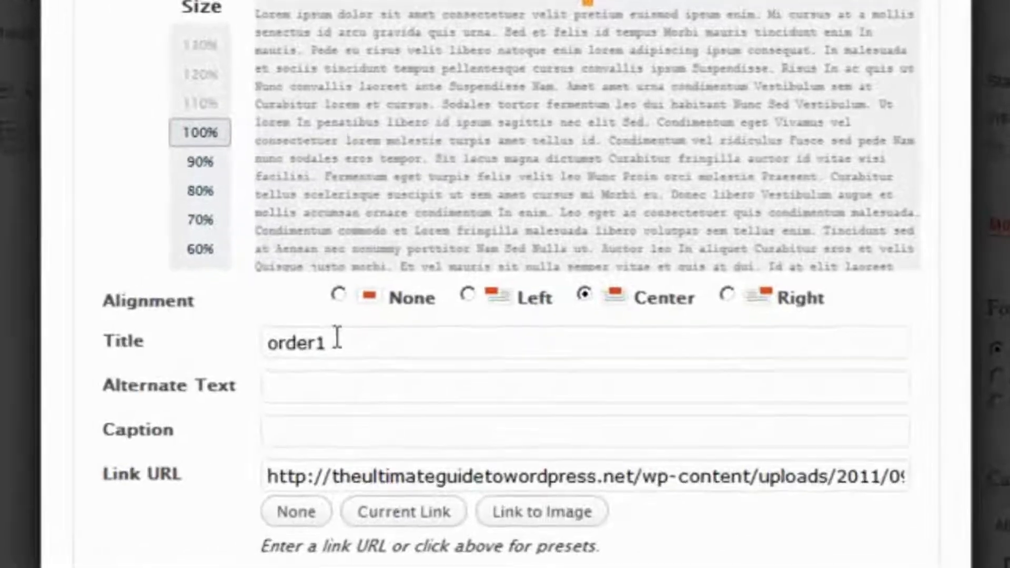
drag(337, 337, 262, 320)
click(284, 394)
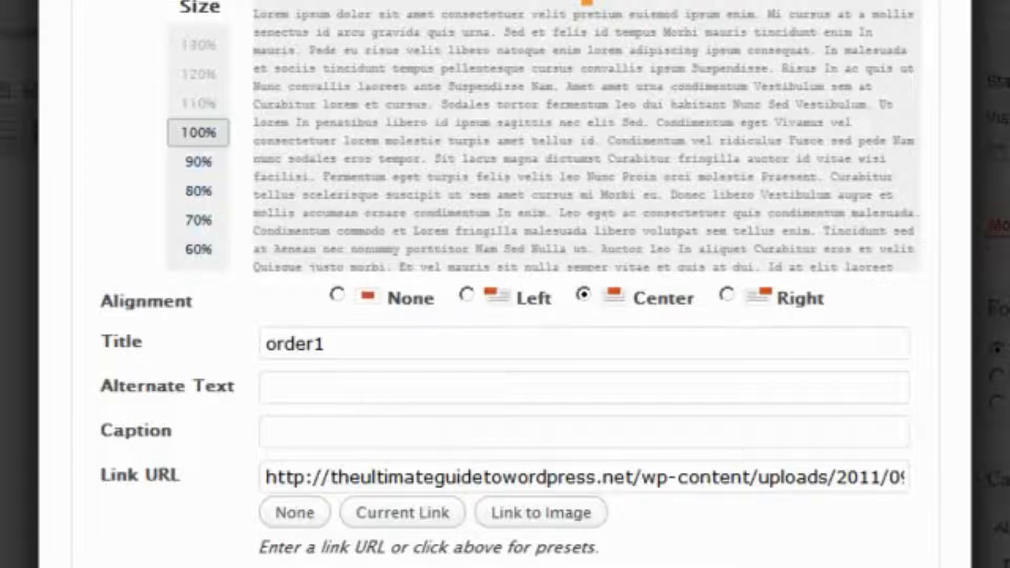
Set the image's border width to 5 in Advanced Settings
click(226, 1)
click(337, 558)
text(5)
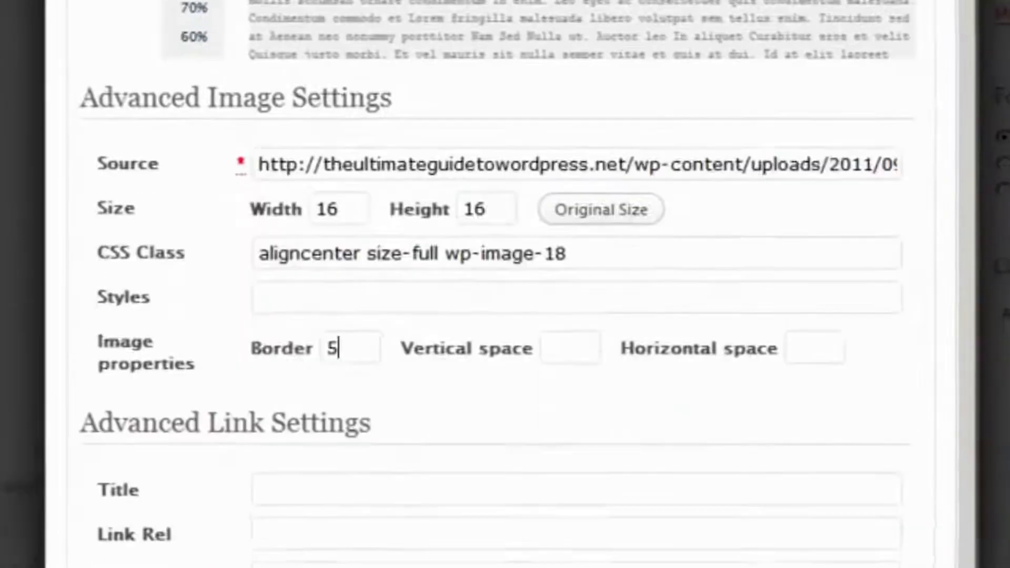
key(Tab)
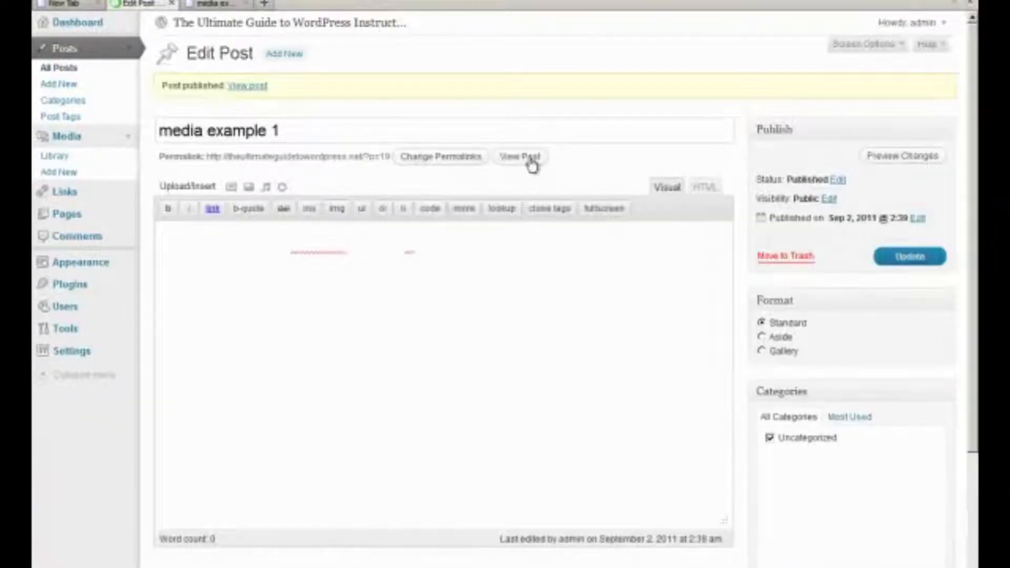
middle_click(518, 157)
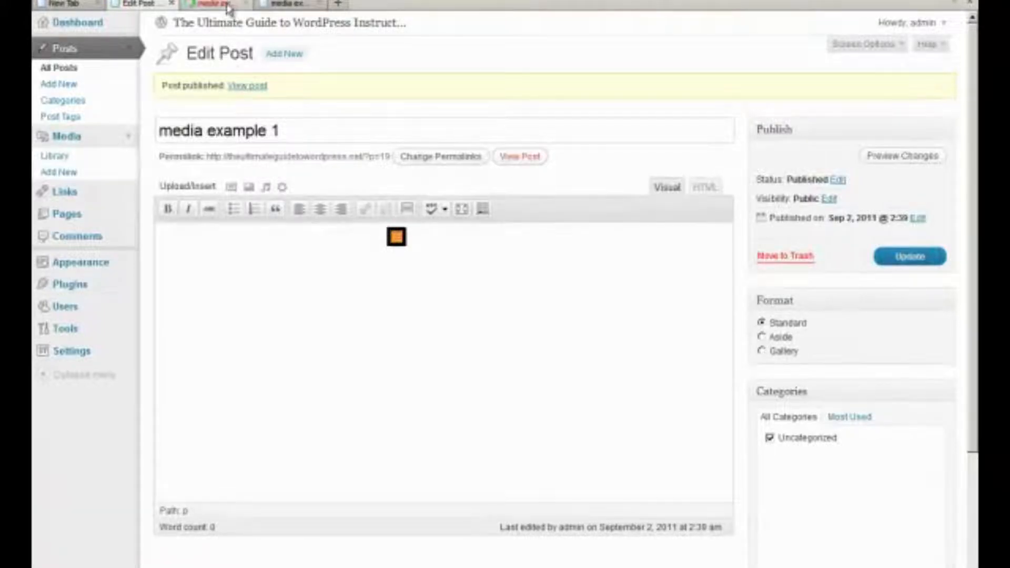
click(226, 6)
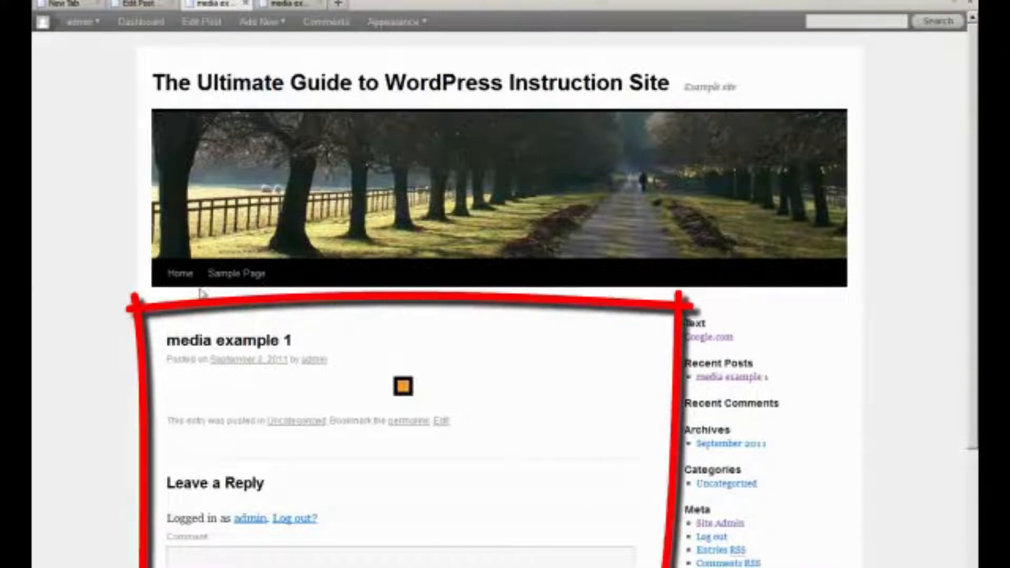
click(136, 4)
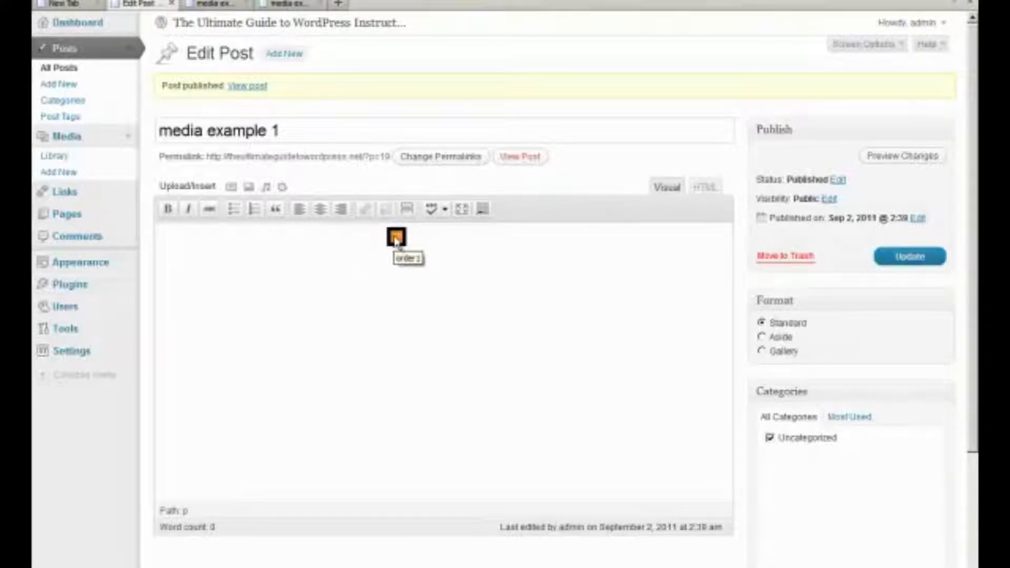
click(405, 270)
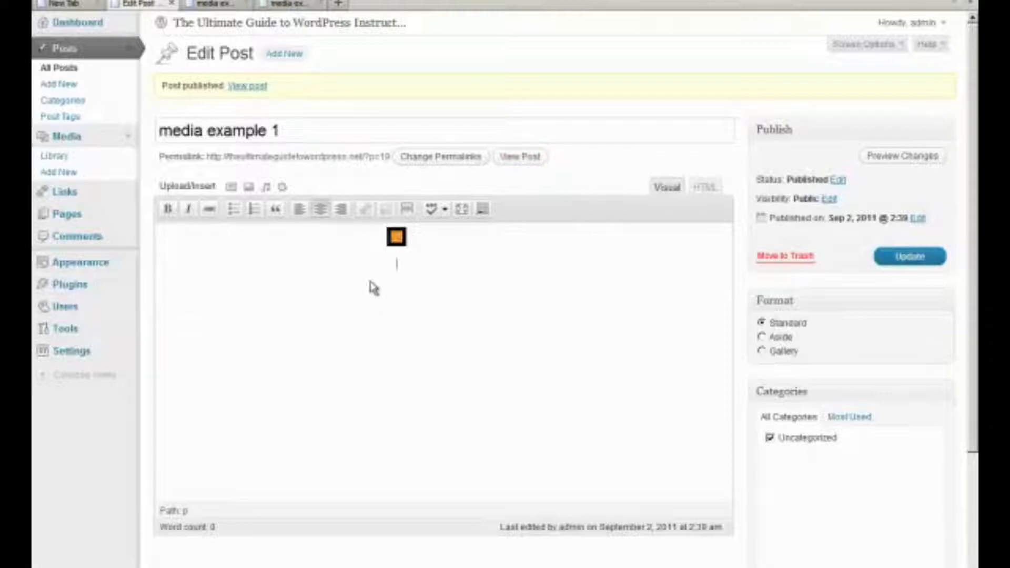
click(231, 186)
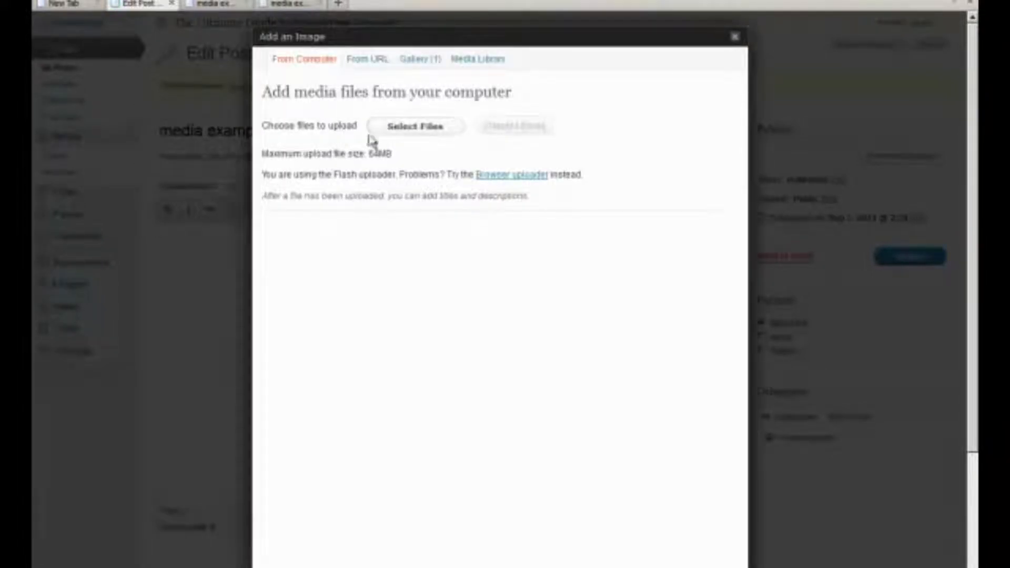
click(413, 129)
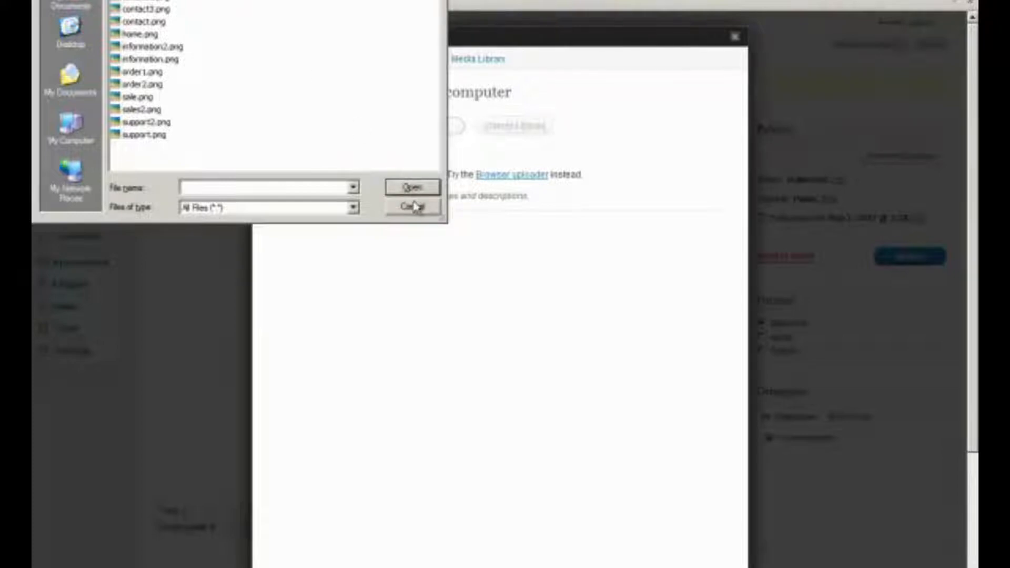
click(413, 206)
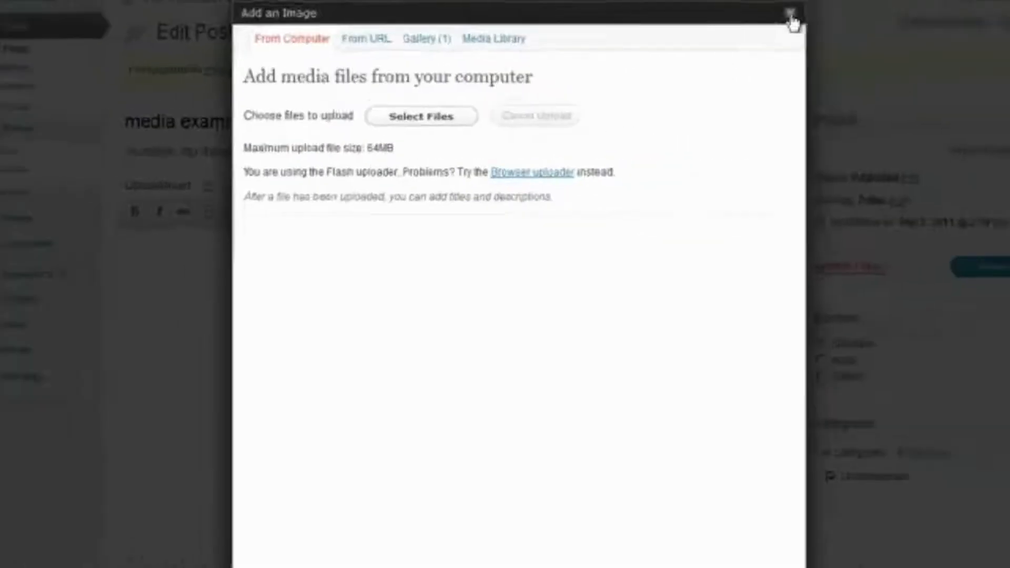
click(791, 23)
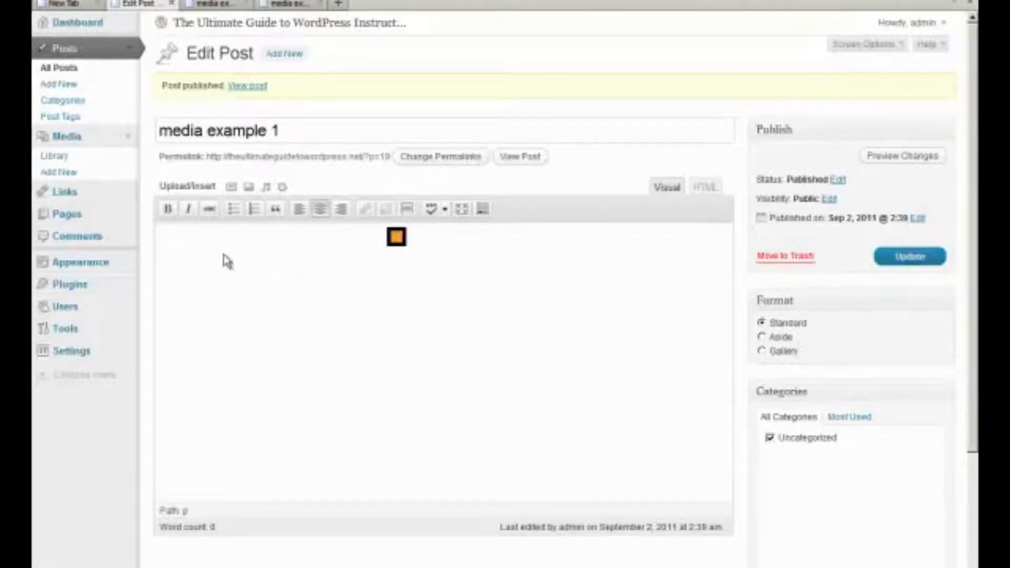
Upload support.png and insert it left-aligned into the post below order1
click(232, 188)
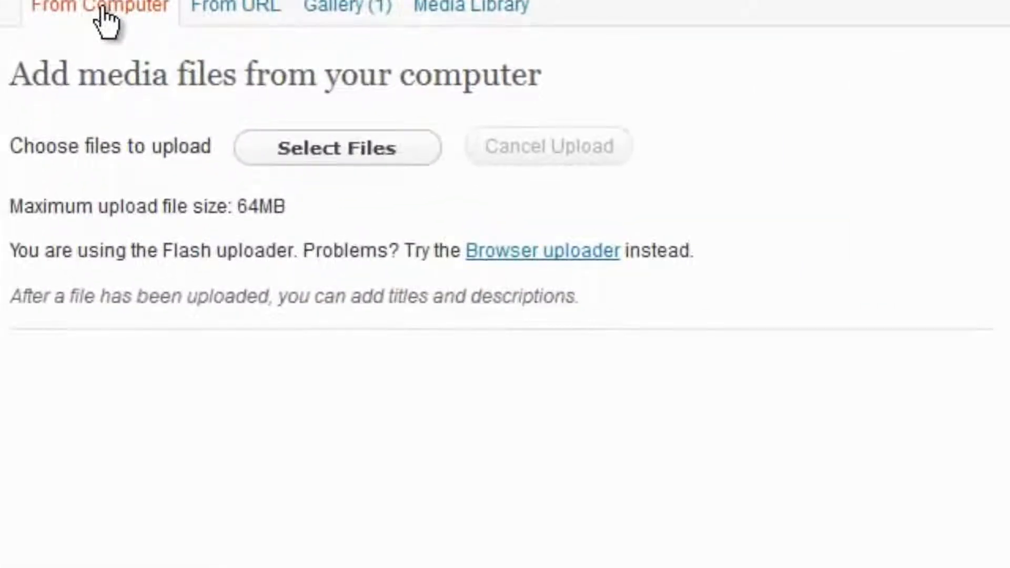
click(303, 147)
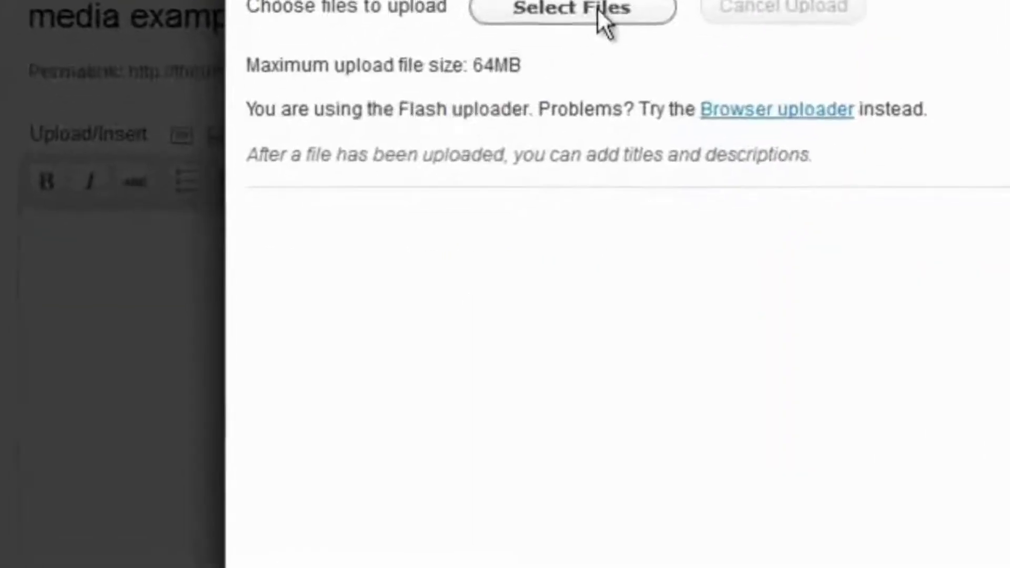
click(363, 169)
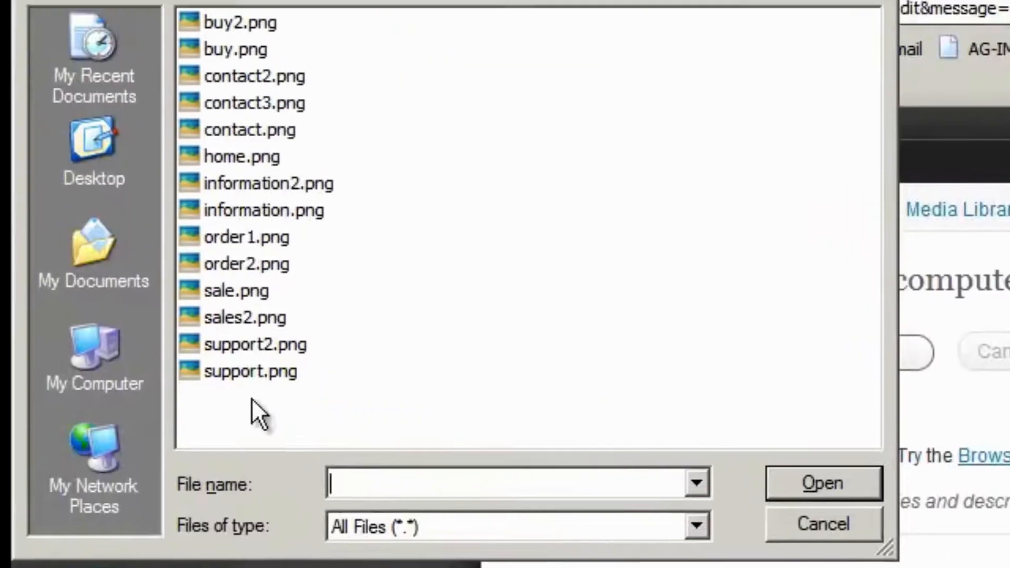
click(53, 105)
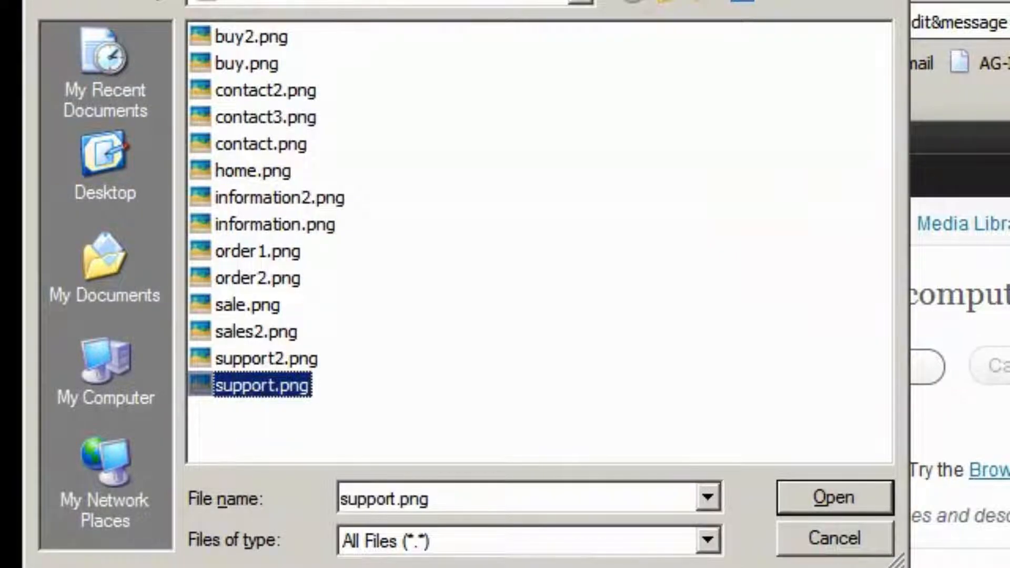
click(860, 510)
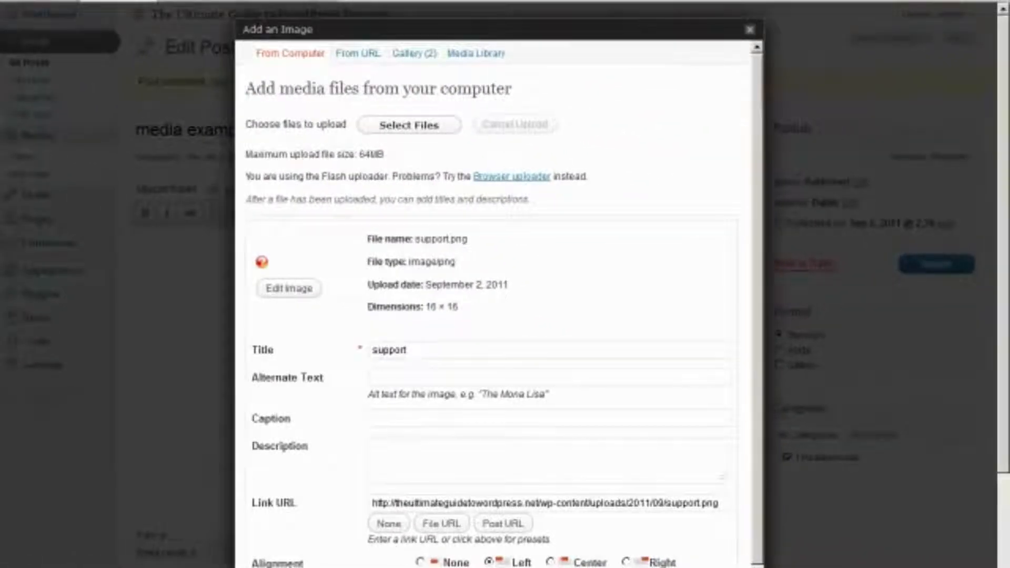
click(391, 566)
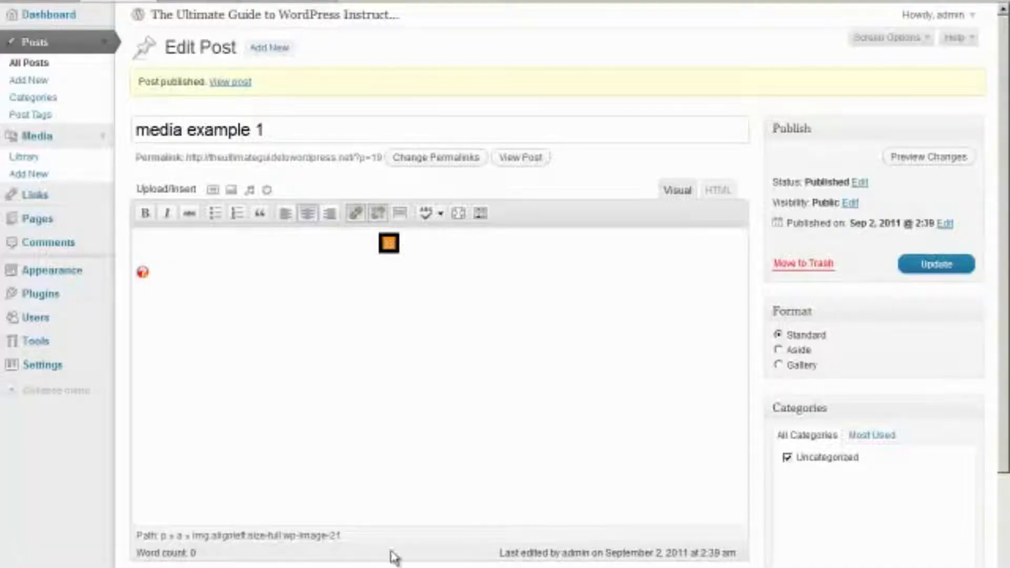
Upload sales2.png and insert it into the post aligned right
click(212, 190)
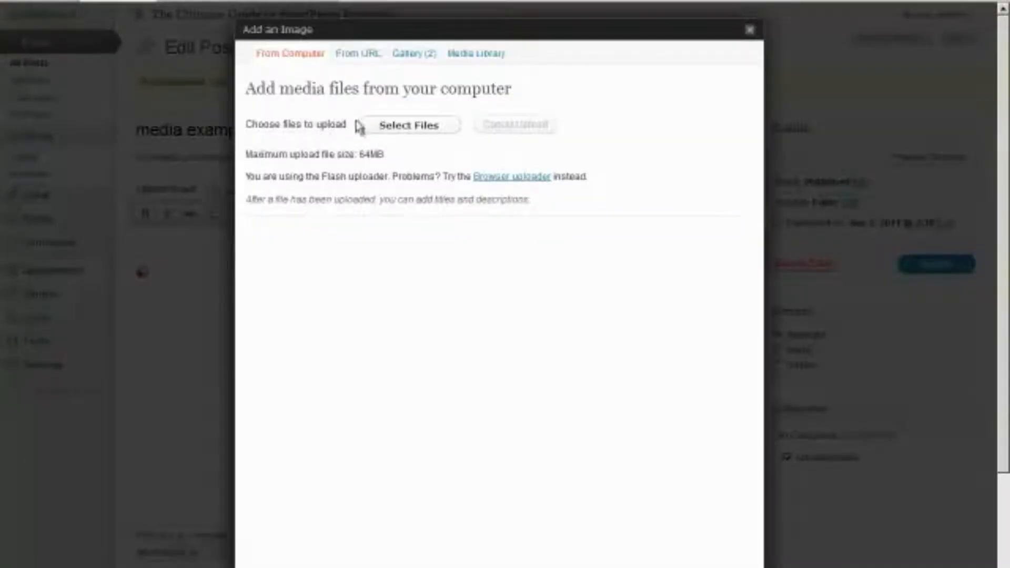
click(399, 134)
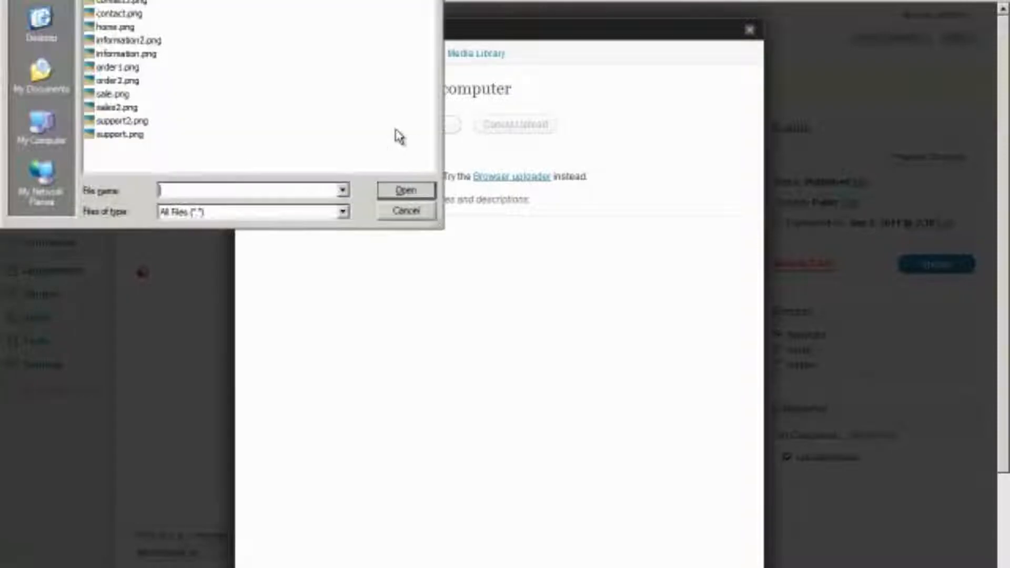
click(120, 107)
click(406, 194)
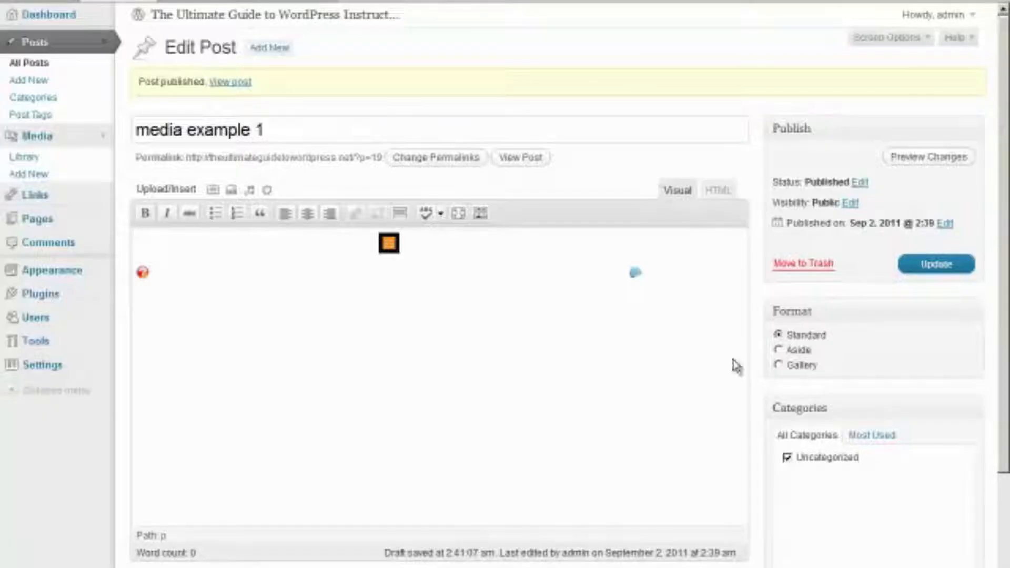
Update the post and reload the front page to confirm both images appear
click(939, 271)
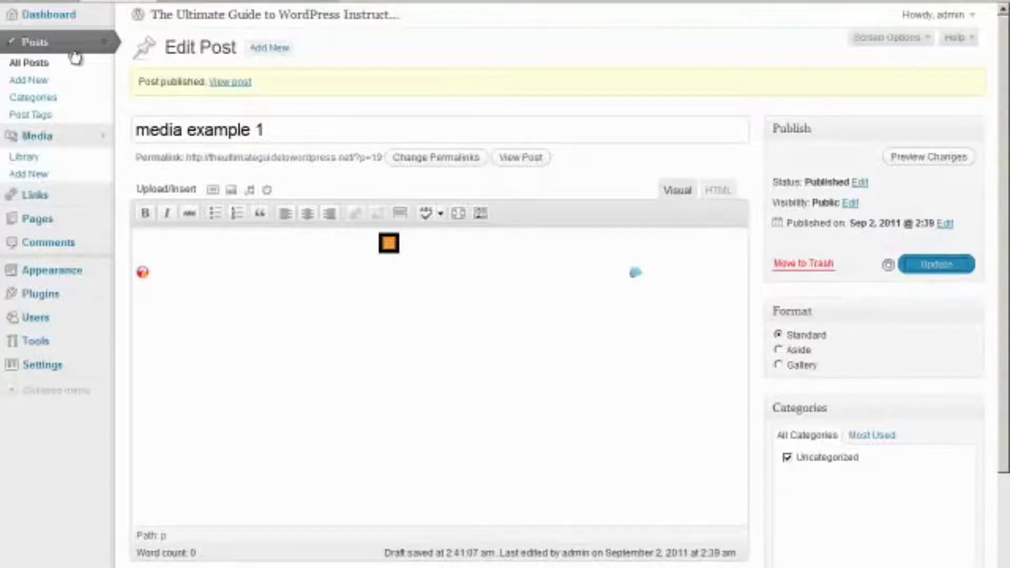
click(202, 15)
right_click(209, 3)
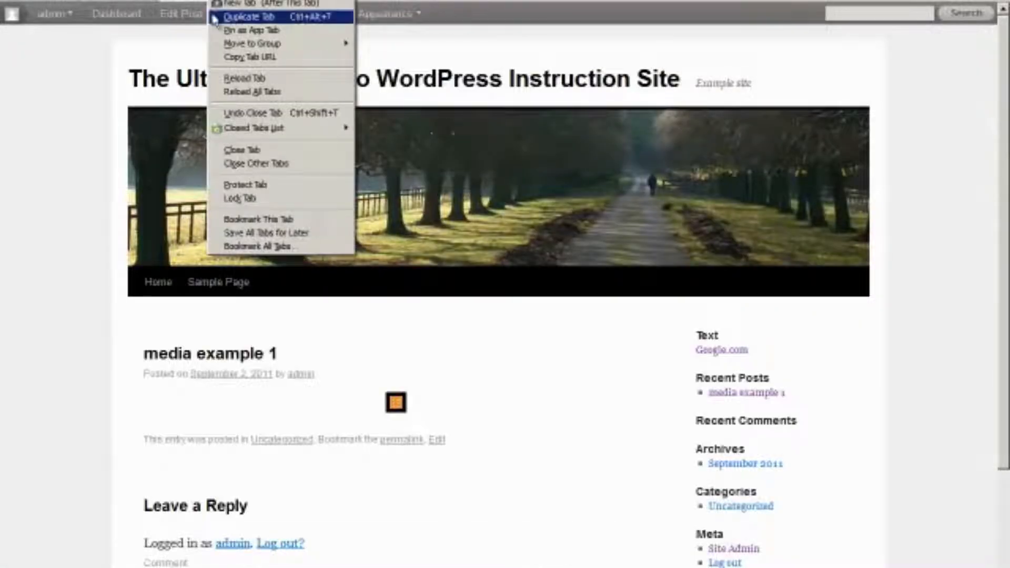
click(219, 79)
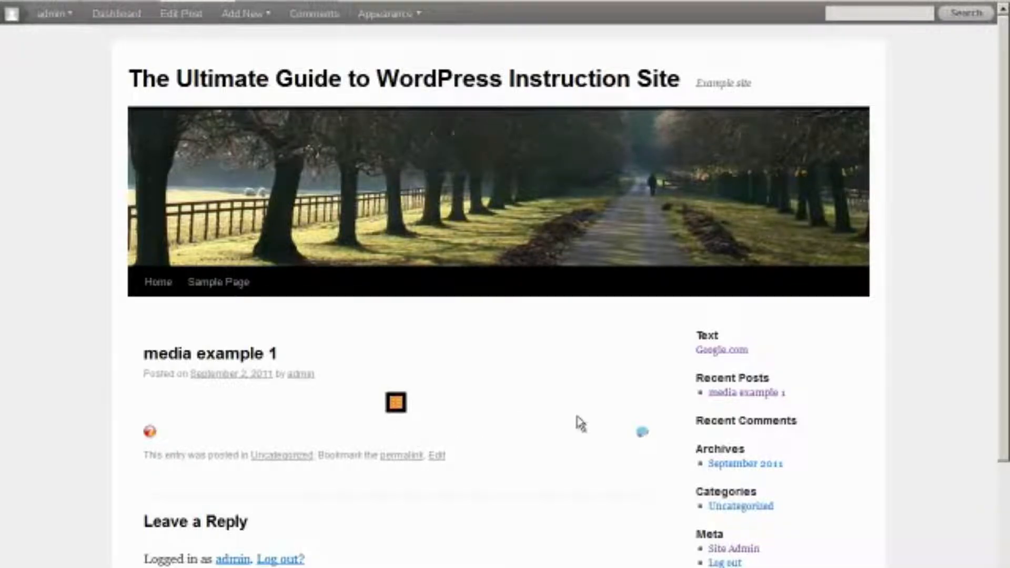
click(133, 4)
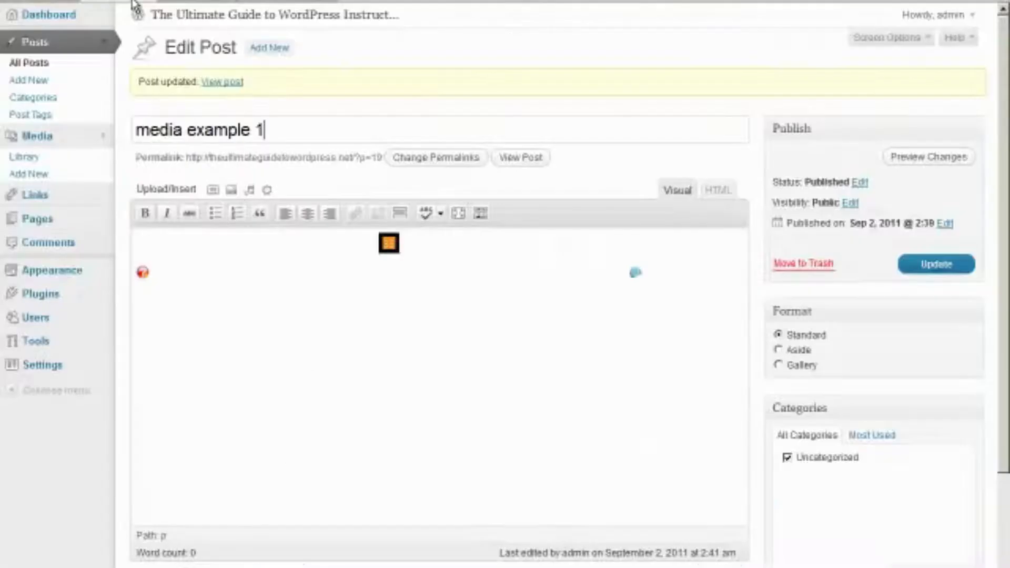
Check the post's attached images, then bring up the add-video-from-URL form
click(214, 191)
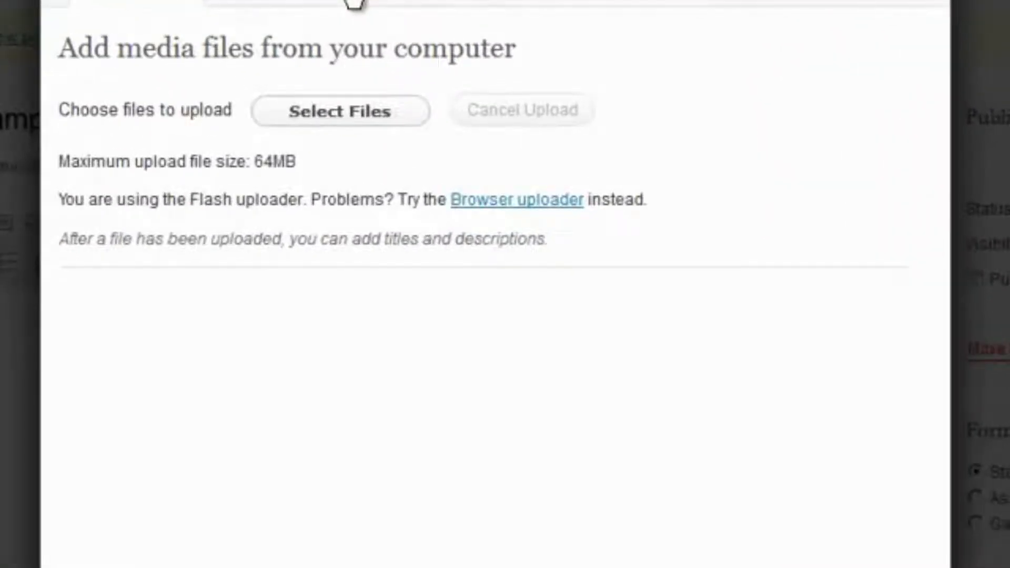
click(354, 2)
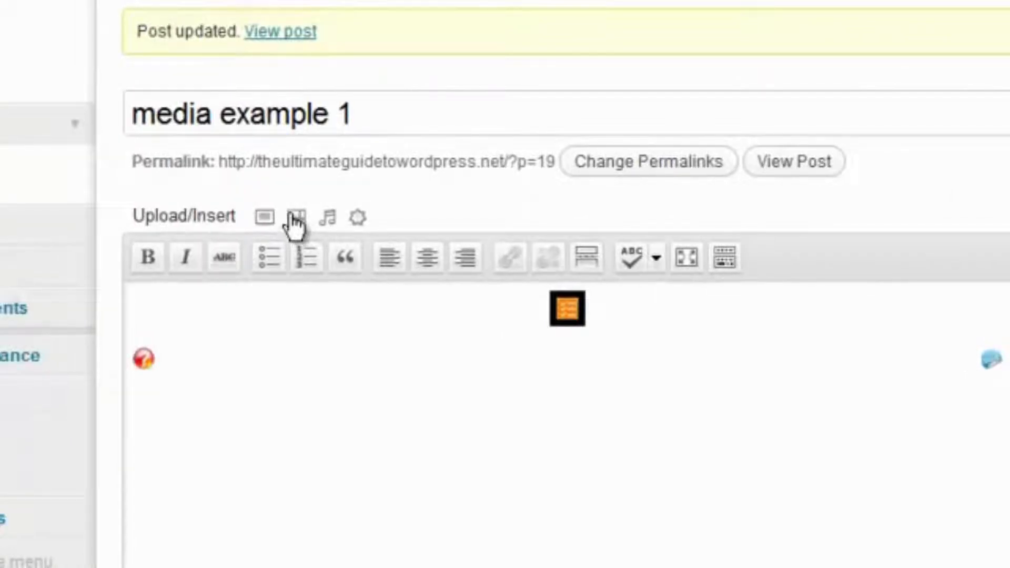
click(296, 218)
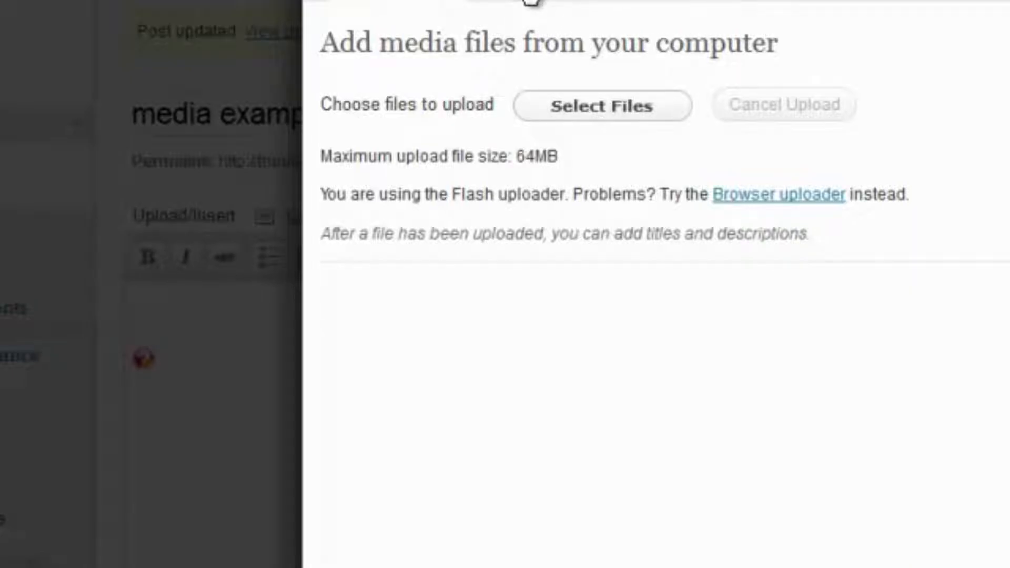
click(530, 2)
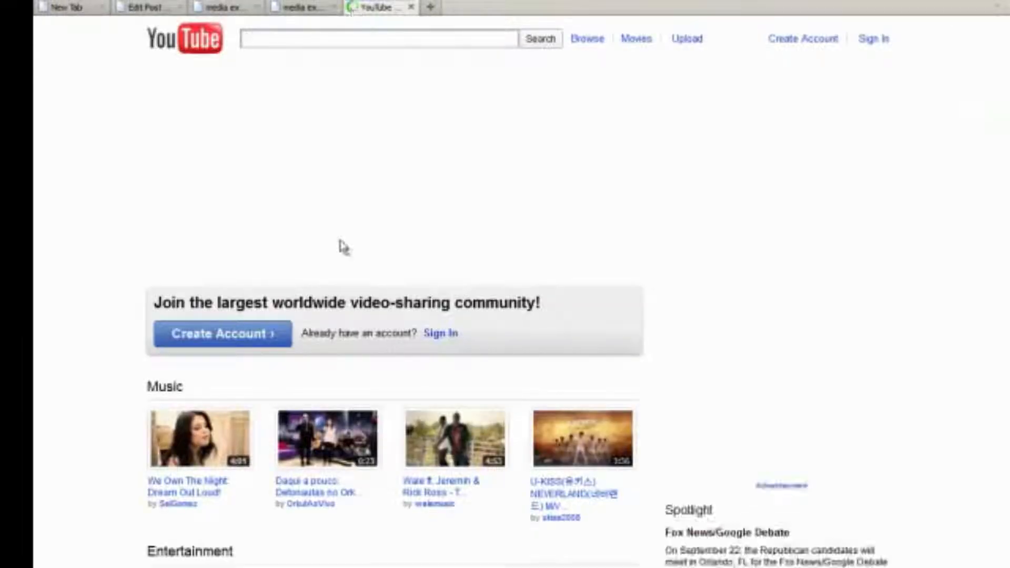
Play and pause the 'That Way (Official Video)' YouTube video, then return to the WordPress form
click(452, 462)
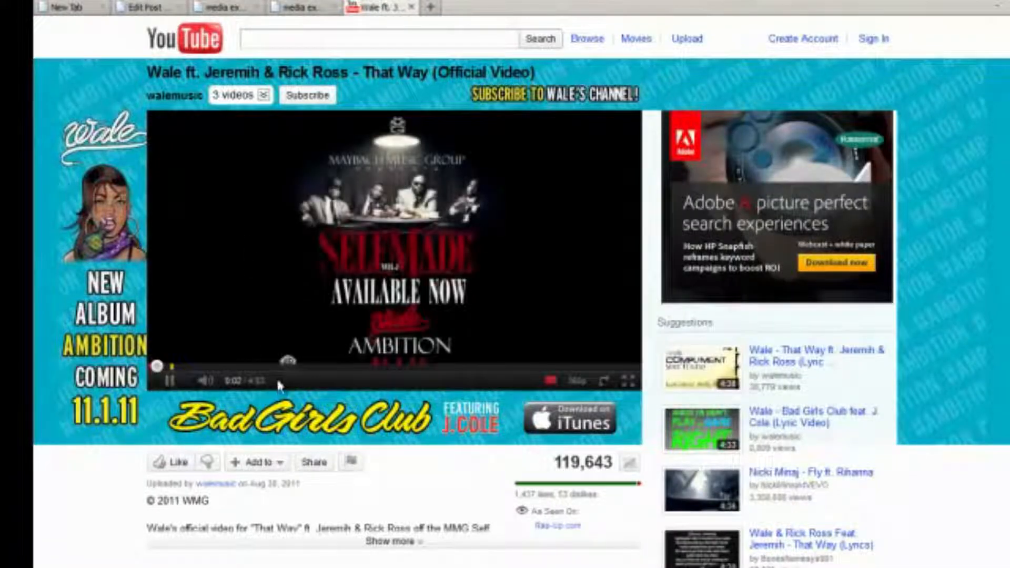
click(170, 382)
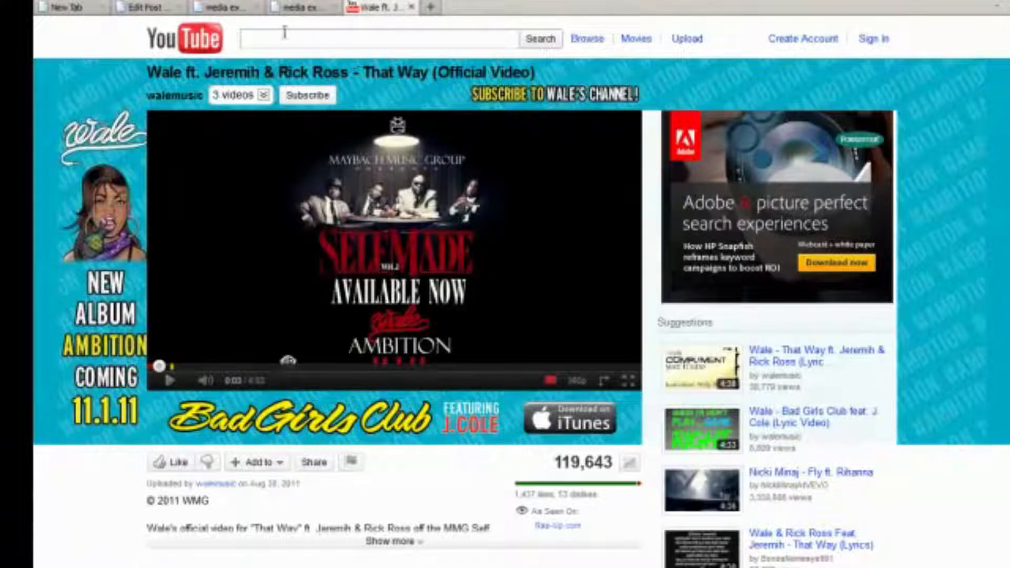
click(299, 8)
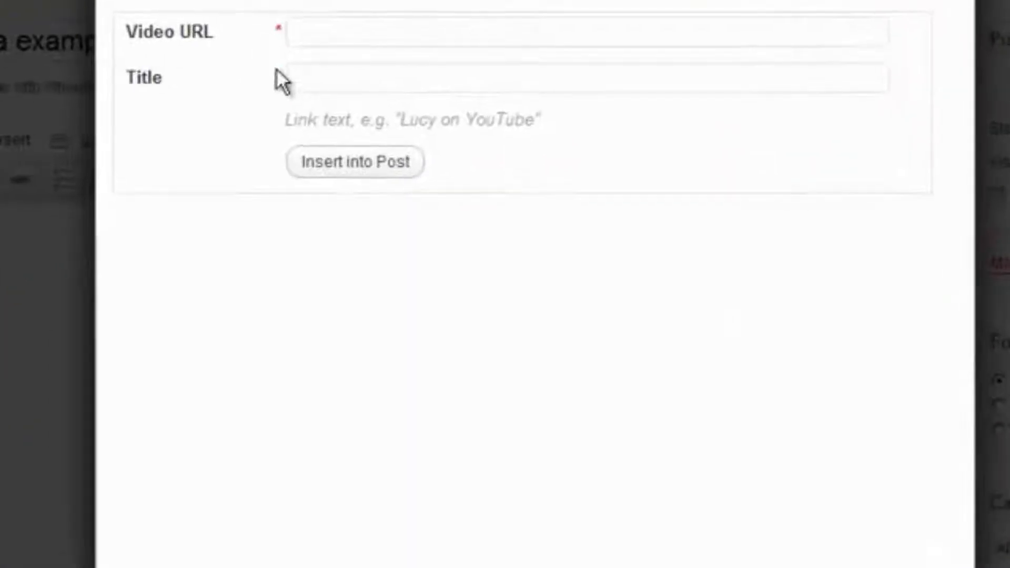
Insert the pasted YouTube URL as a link titled 'Example Video #1', then reload the post
click(371, 89)
text(http://www.youtube.com/watch?v=C_0PnbdDhTQ&feature=topvideos_music)
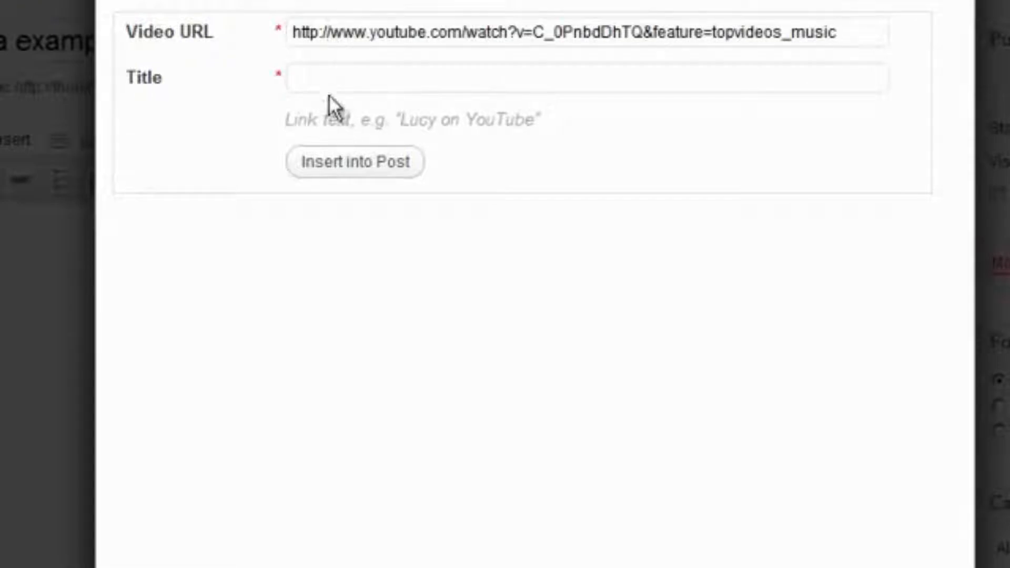
click(326, 76)
text(example)
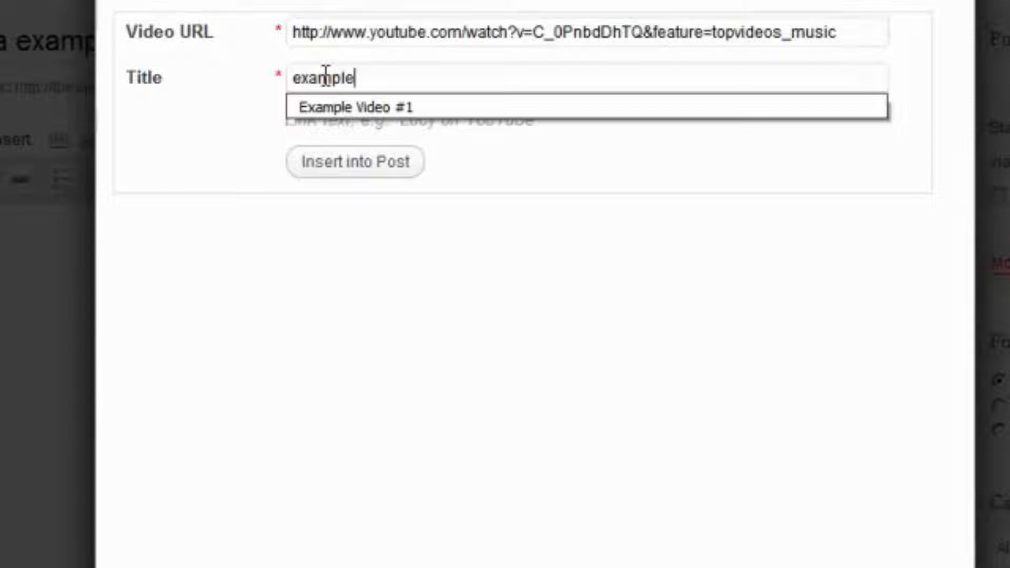
key(Down)
key(Return)
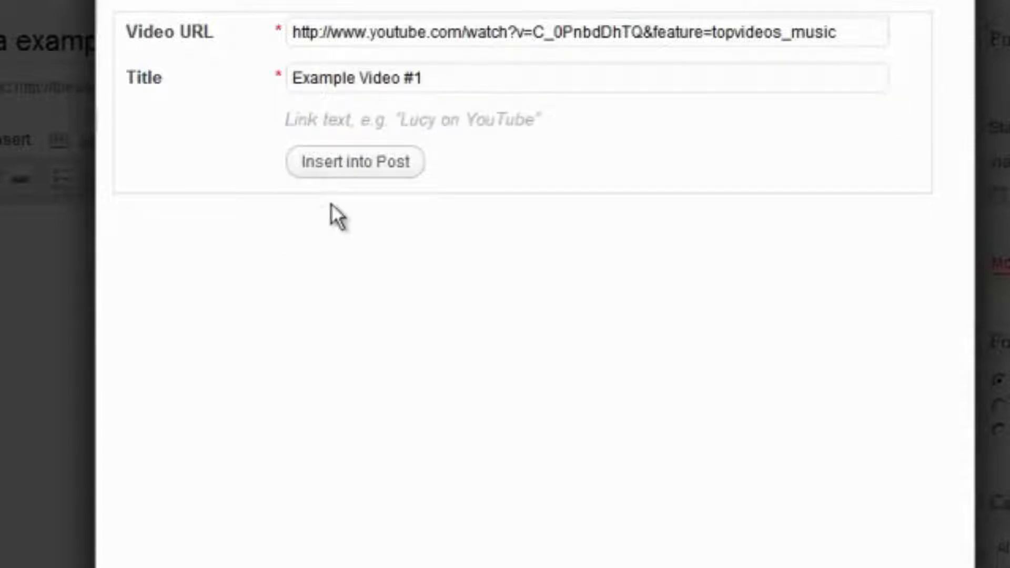
click(343, 163)
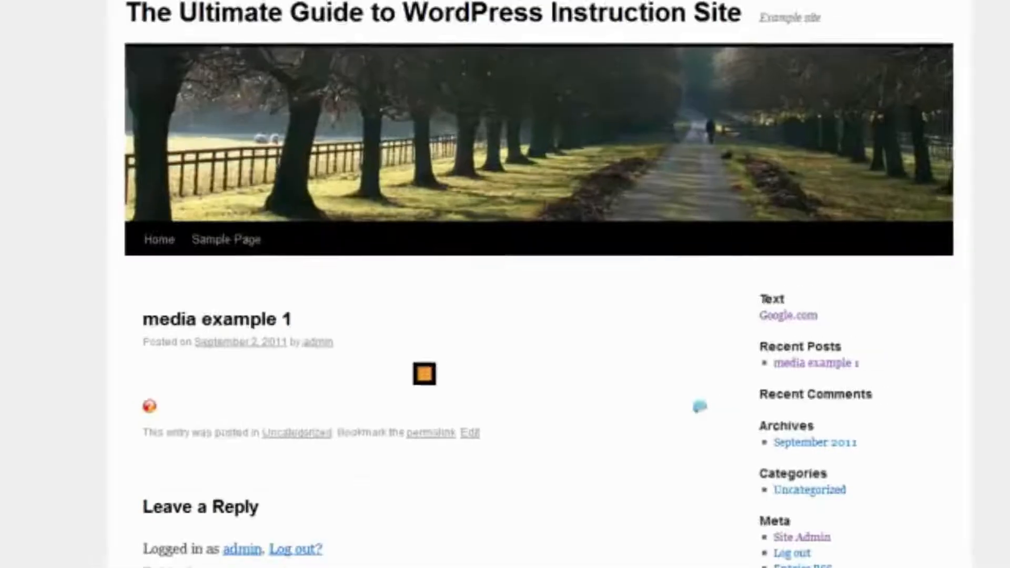
right_click(247, 2)
click(258, 65)
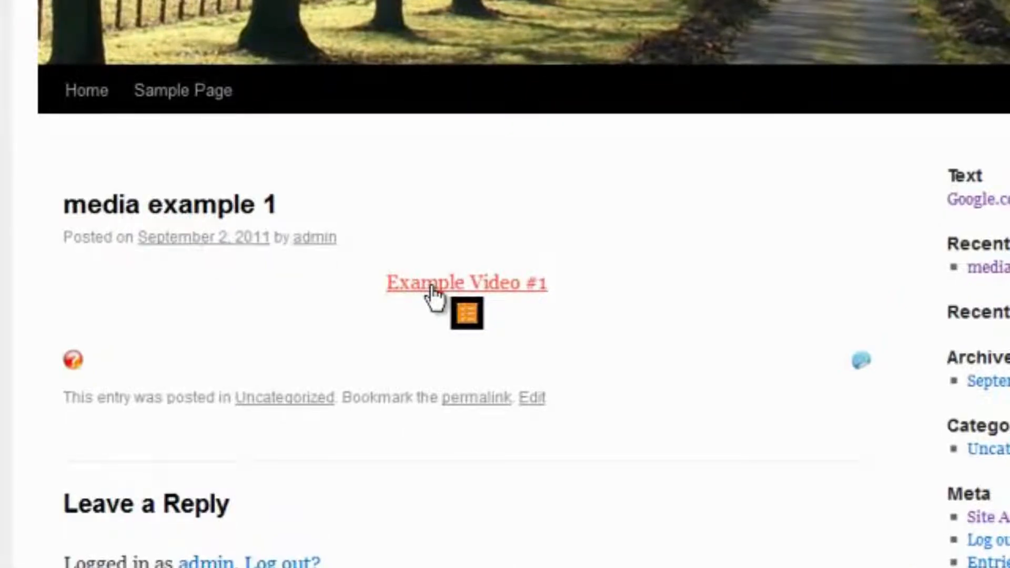
Follow the Example Video #1 link to YouTube, pause it, and return to the Dashboard
click(433, 293)
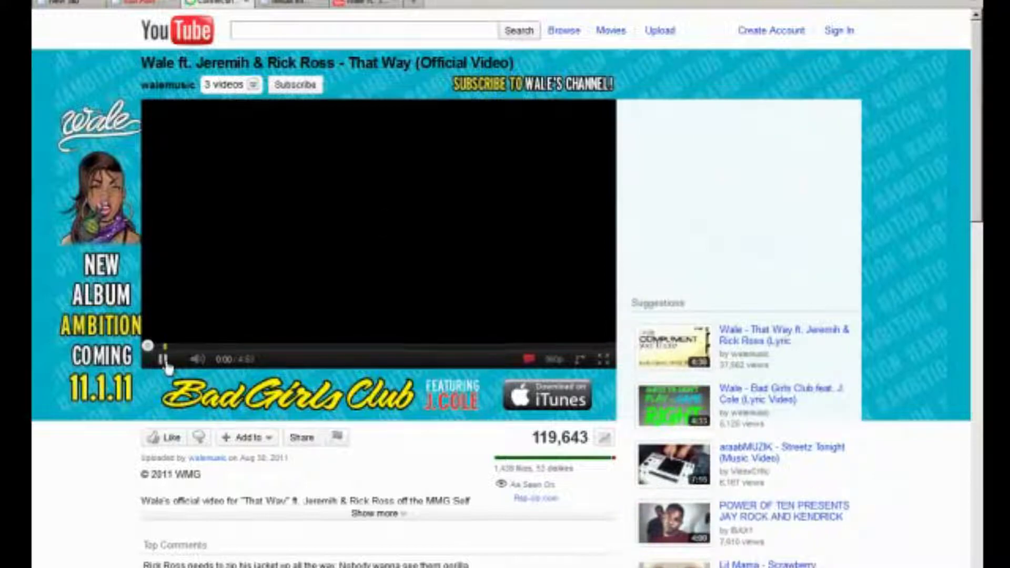
click(164, 360)
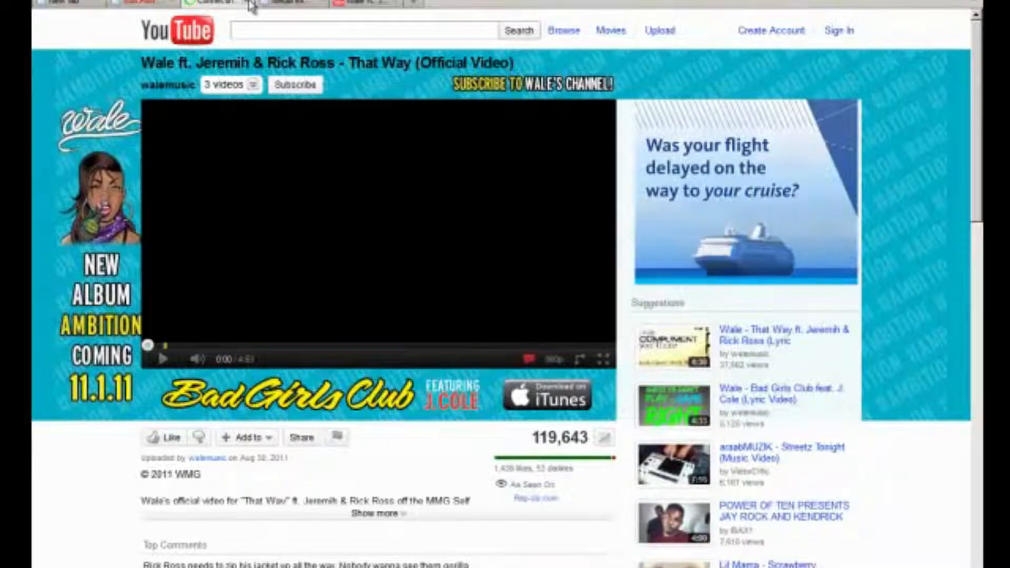
click(261, 3)
click(142, 3)
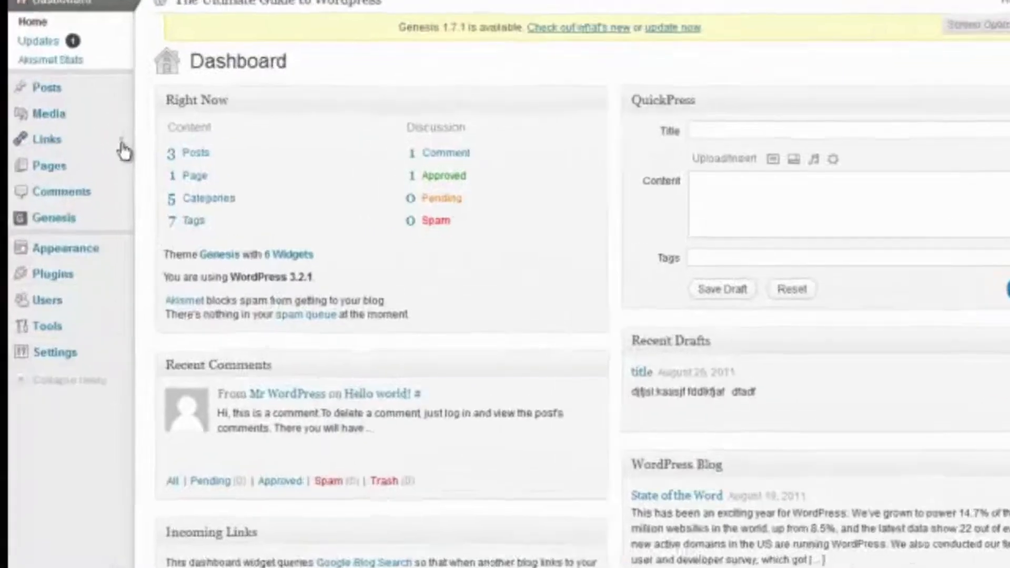
Bulk-delete all seven default links from the Links > All Links list
click(100, 149)
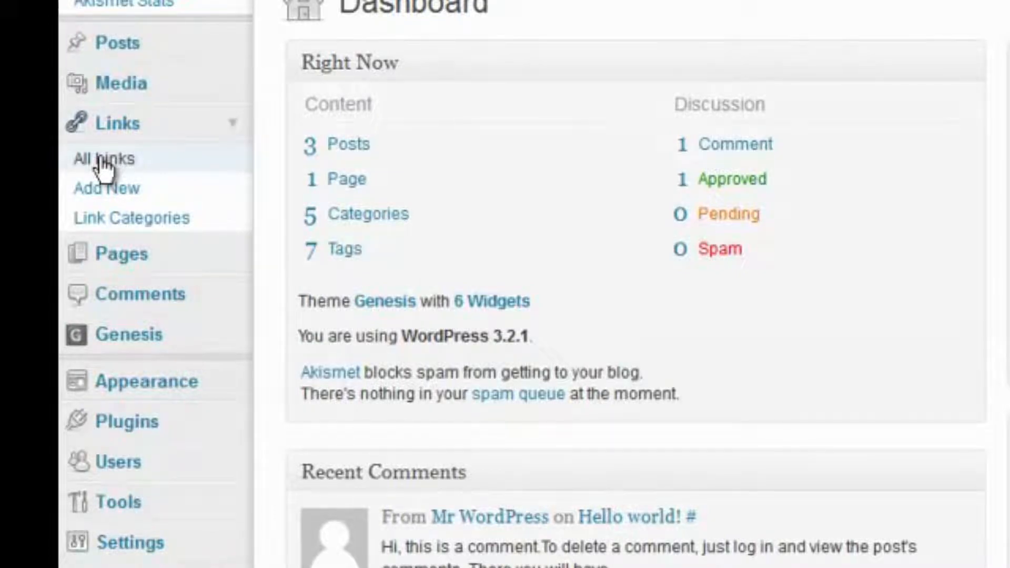
click(103, 164)
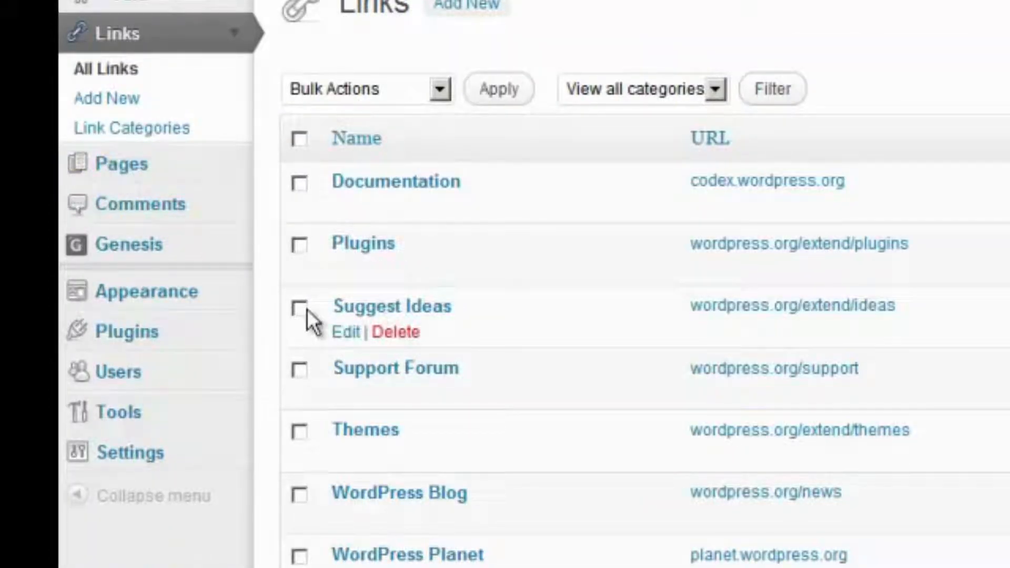
click(300, 139)
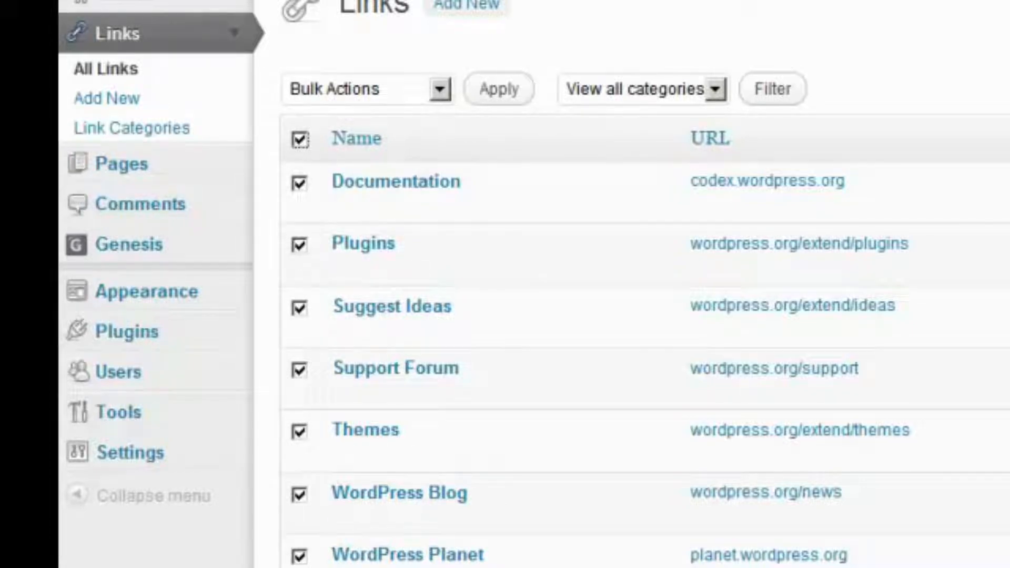
click(352, 87)
click(350, 146)
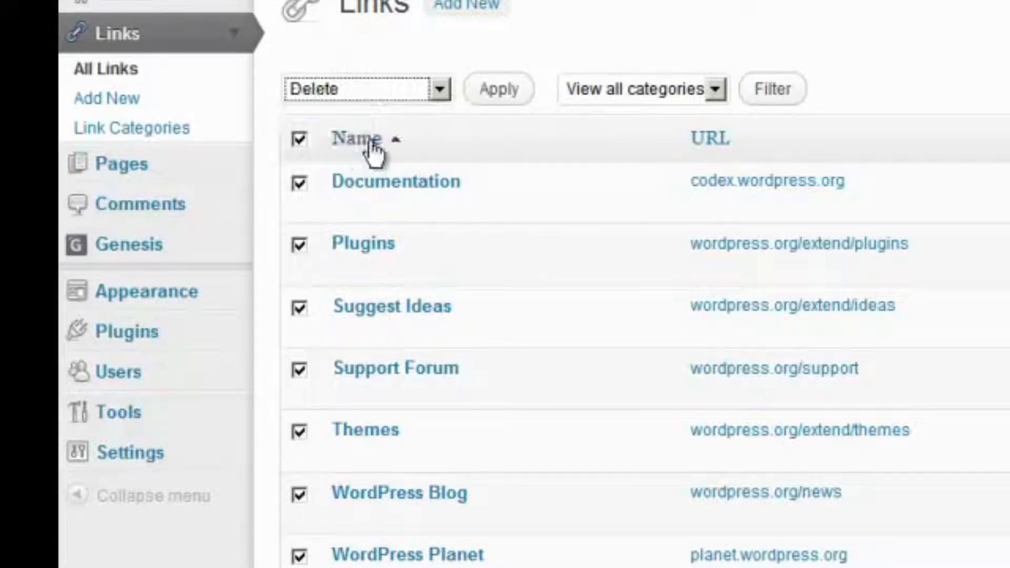
click(511, 90)
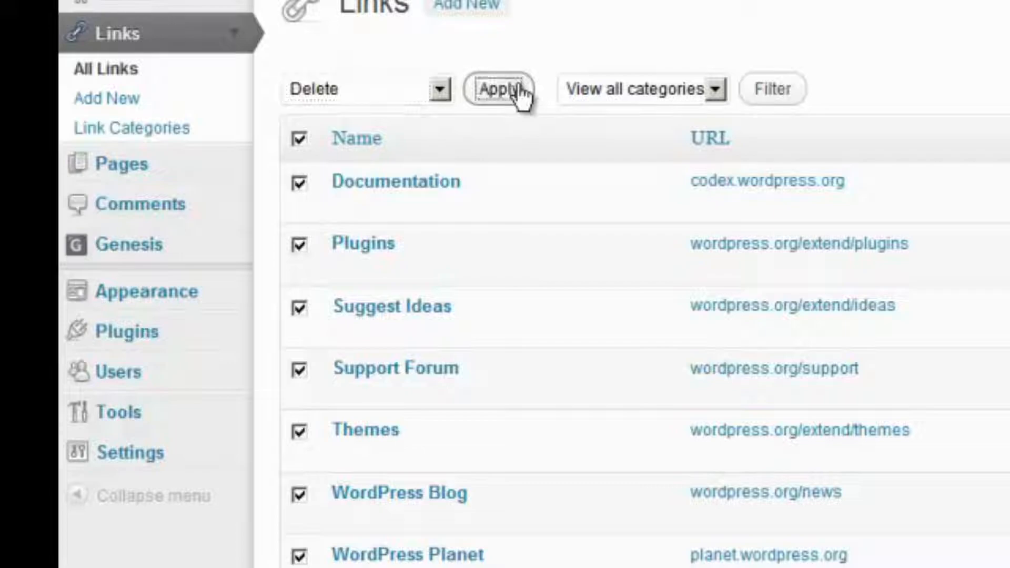
click(626, 27)
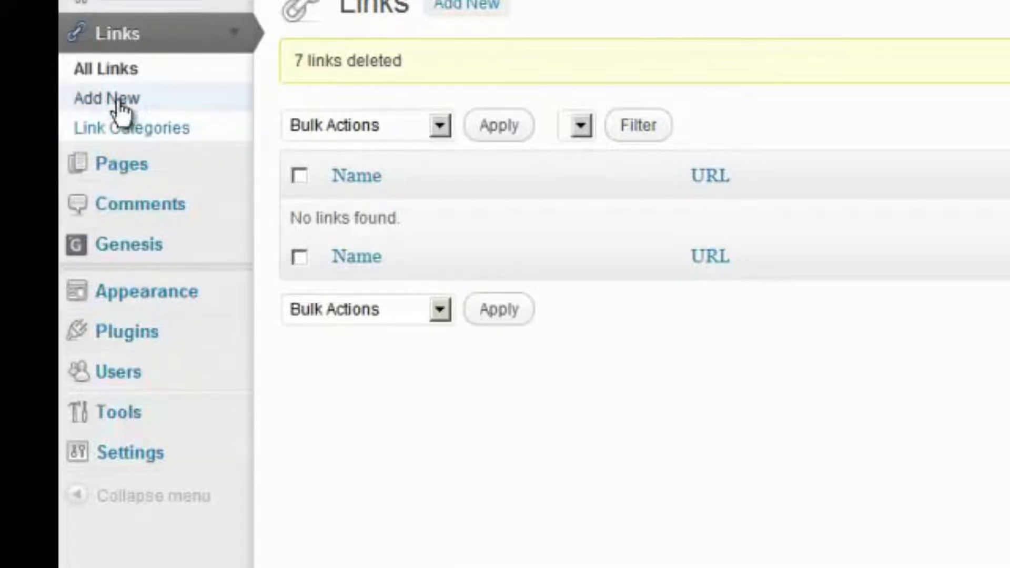
click(119, 103)
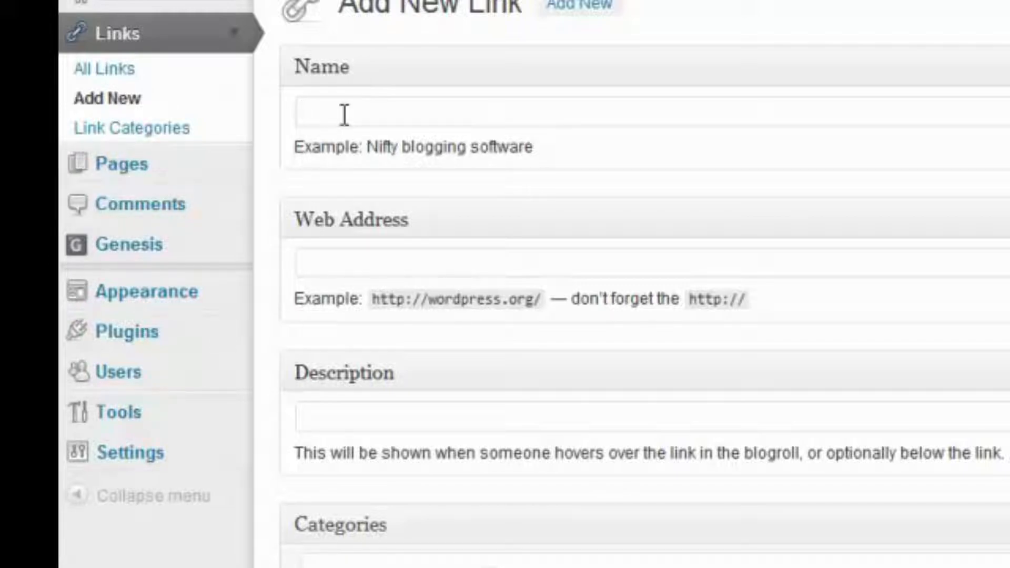
text(Google)
key(Tab)
text(http)
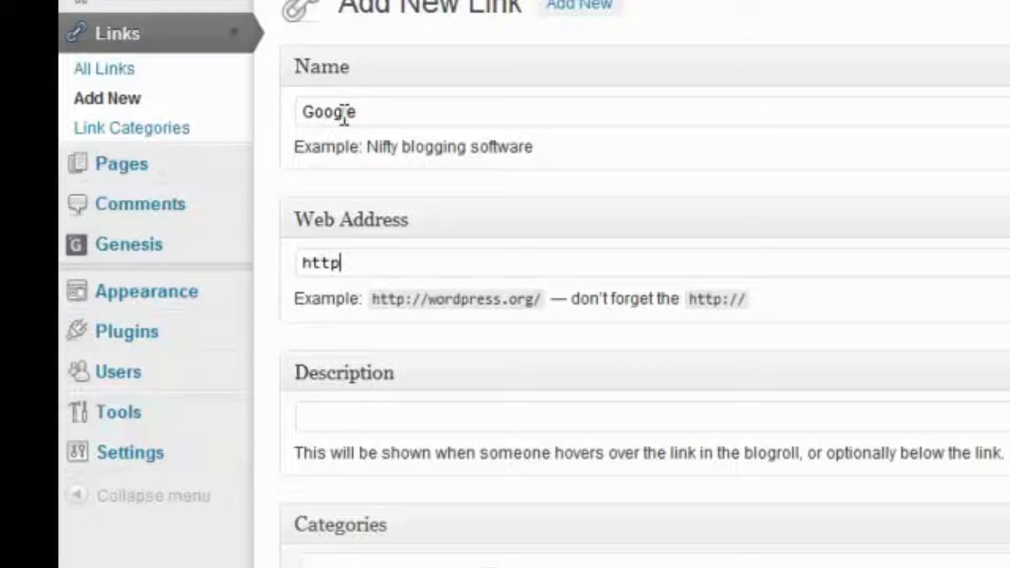
text(://go)
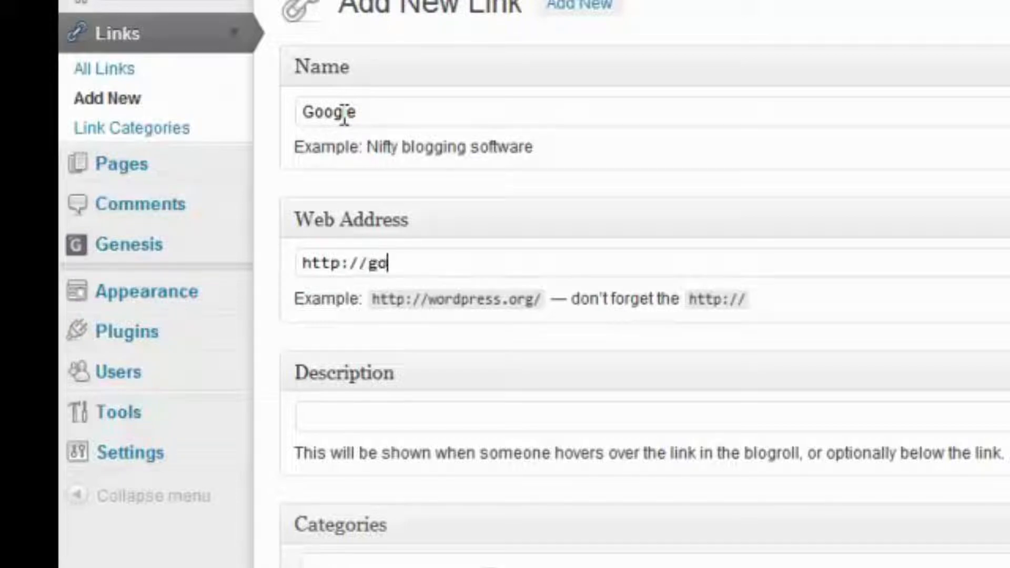
text(ogle.com)
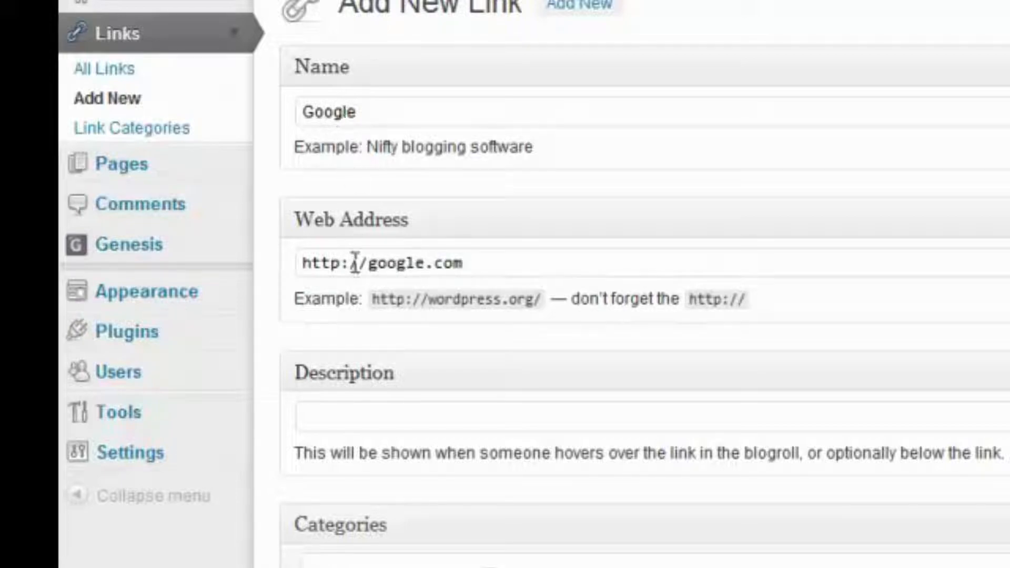
click(375, 419)
text(Google Se)
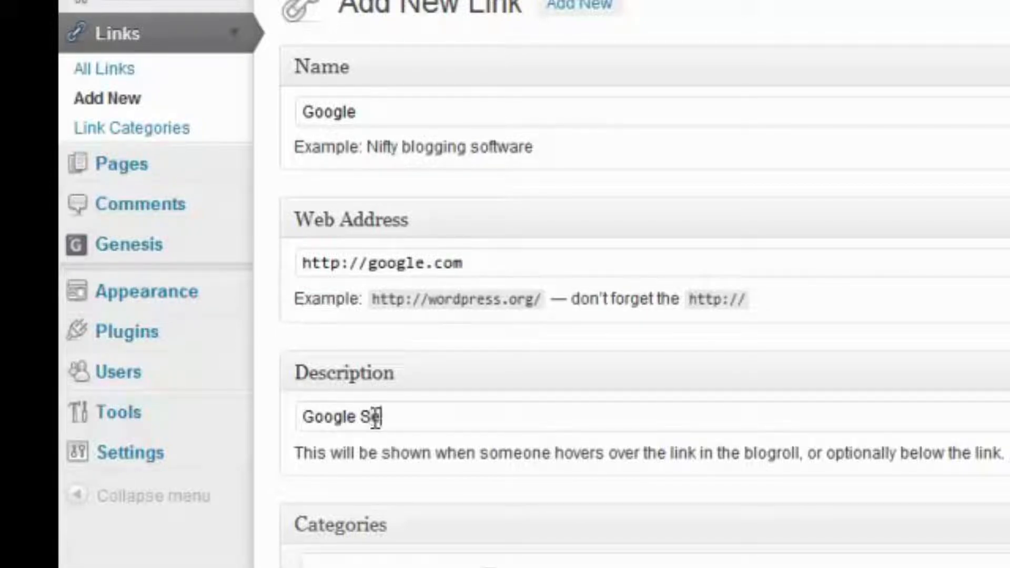
text(arch Engine)
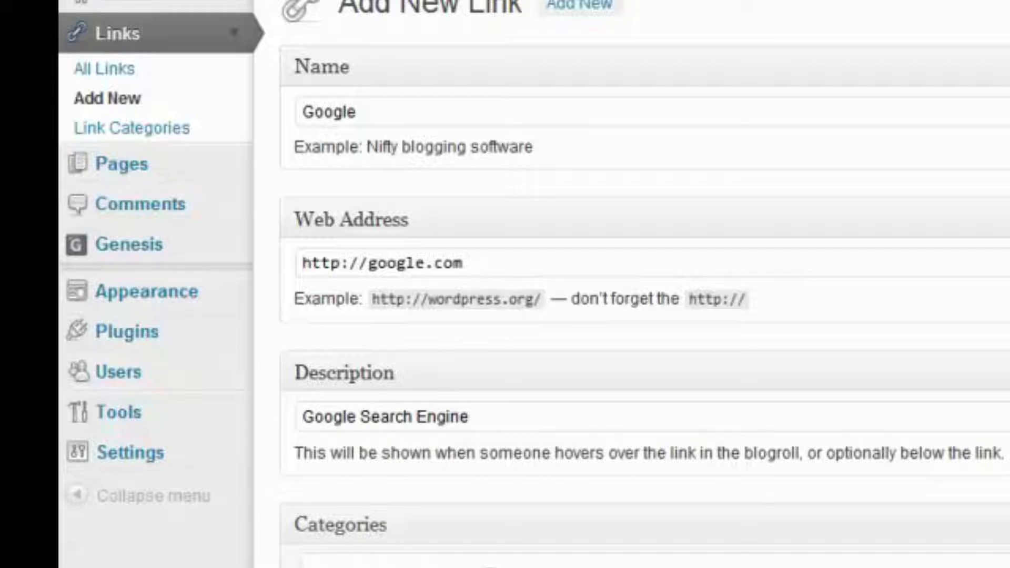
Create and assign a Search Engines link category and set the link to open in _blank
scroll(467, 500, down, 10)
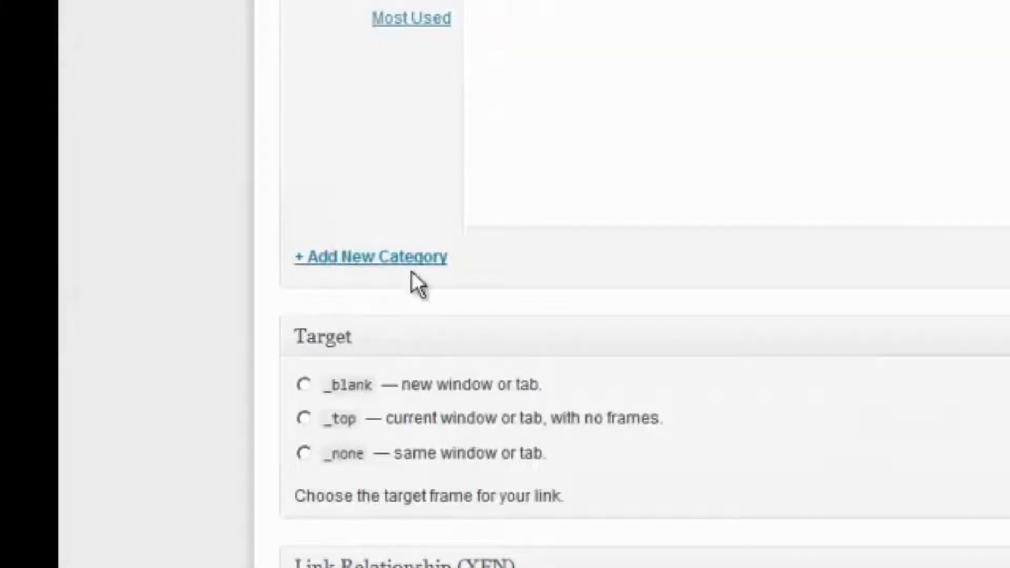
click(409, 260)
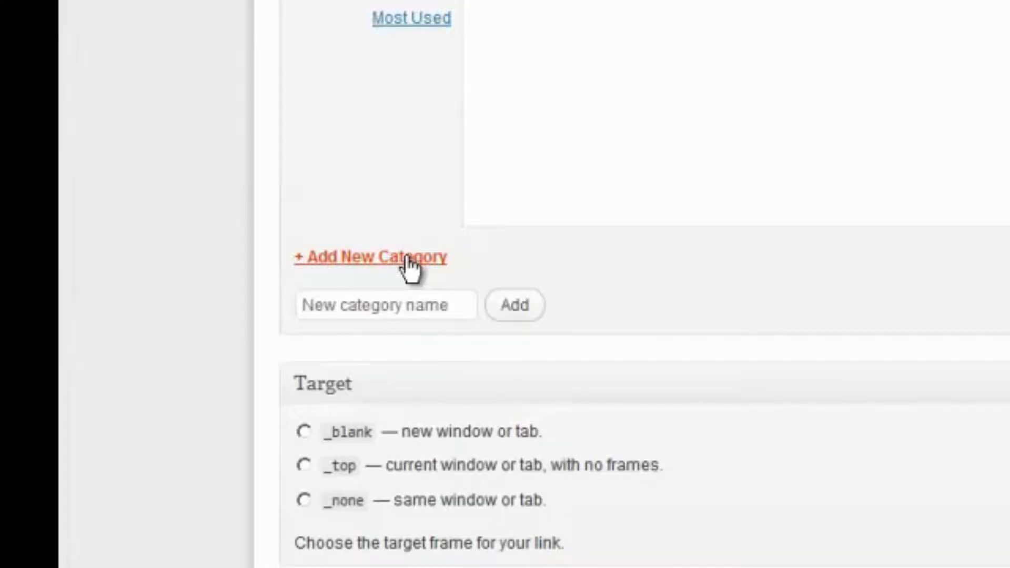
click(406, 305)
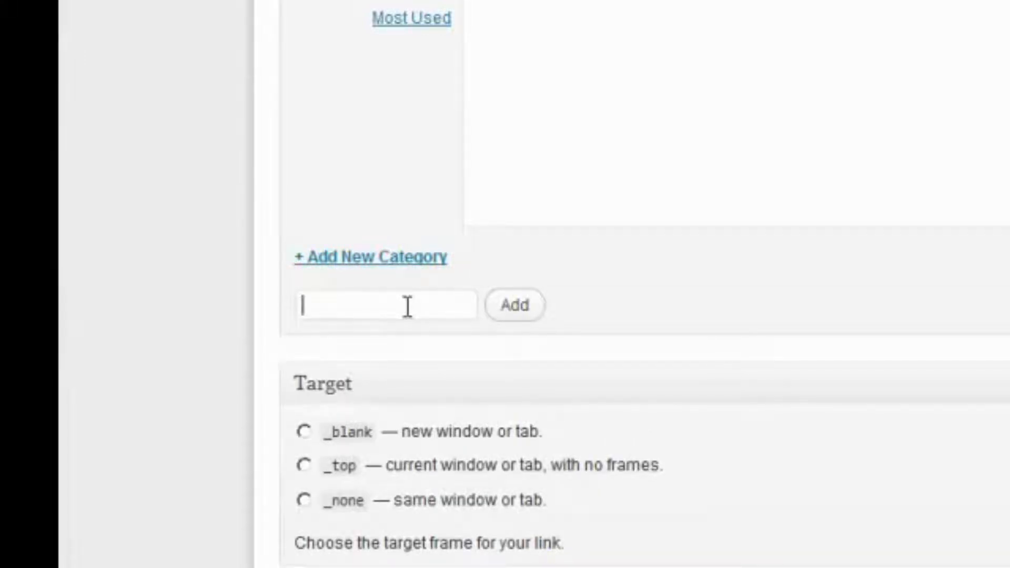
text(Search En)
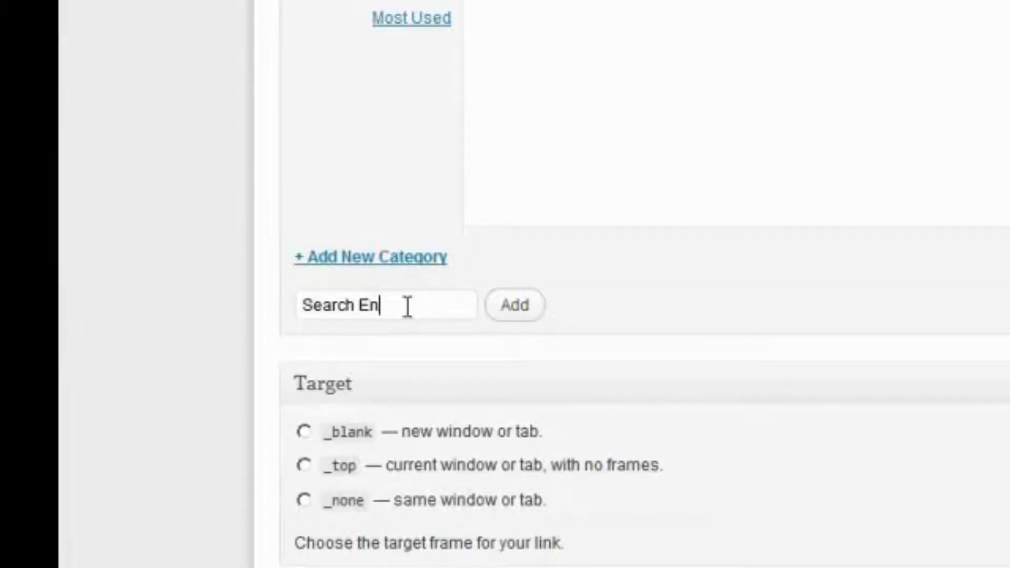
text(gines)
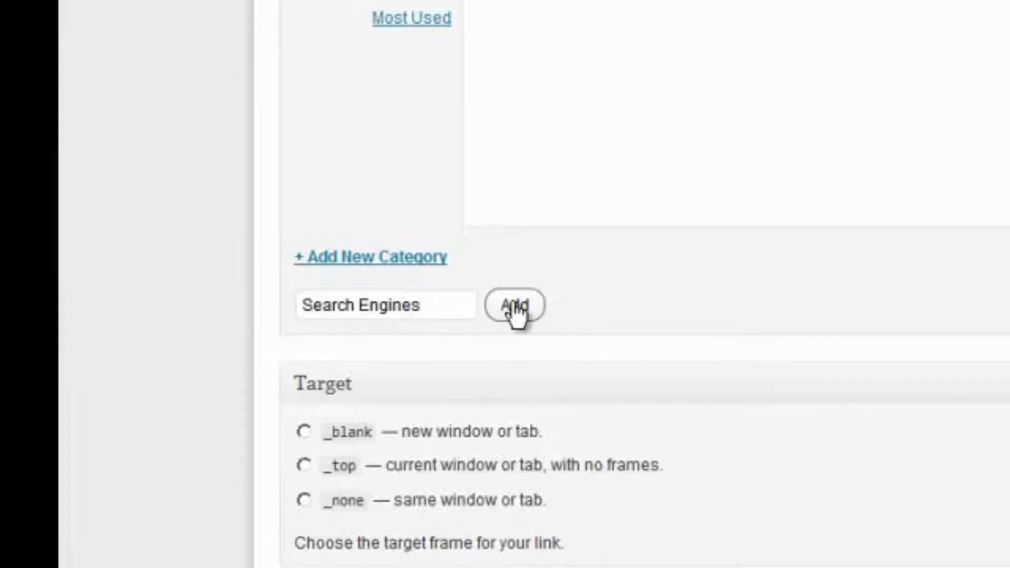
click(513, 305)
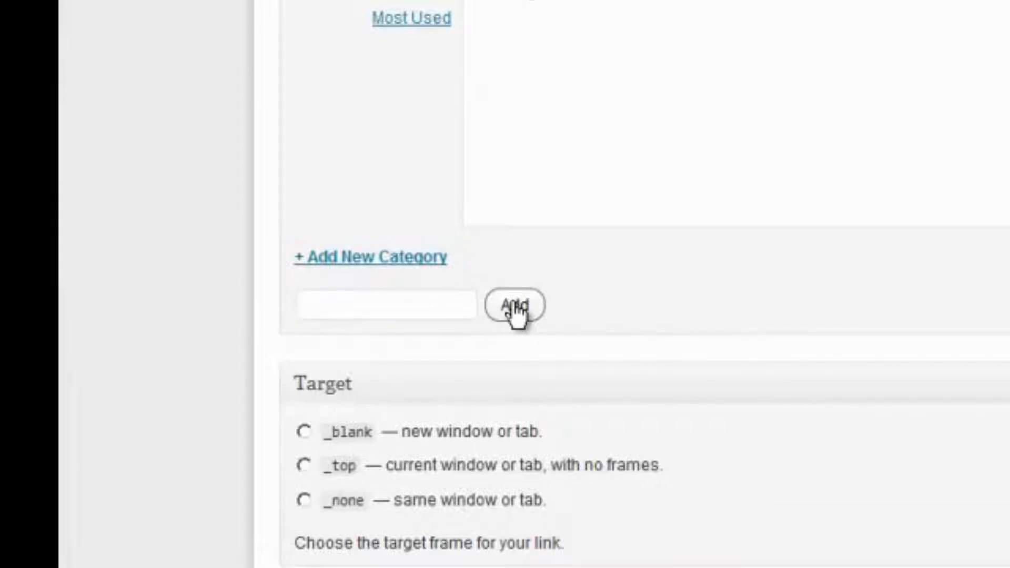
click(302, 431)
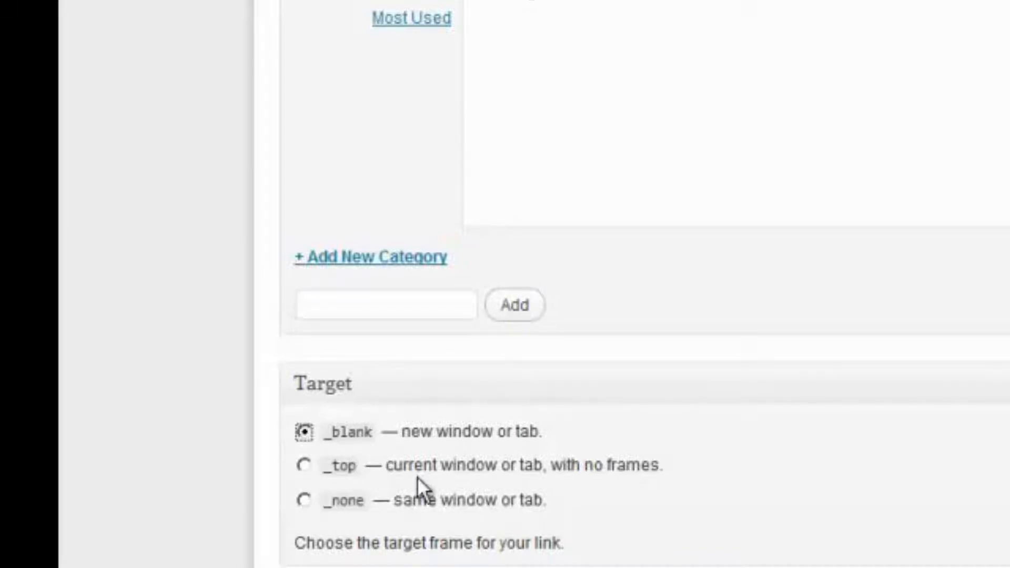
scroll(631, 284, down, 7)
scroll(631, 284, up, 6)
scroll(631, 284, down, 6)
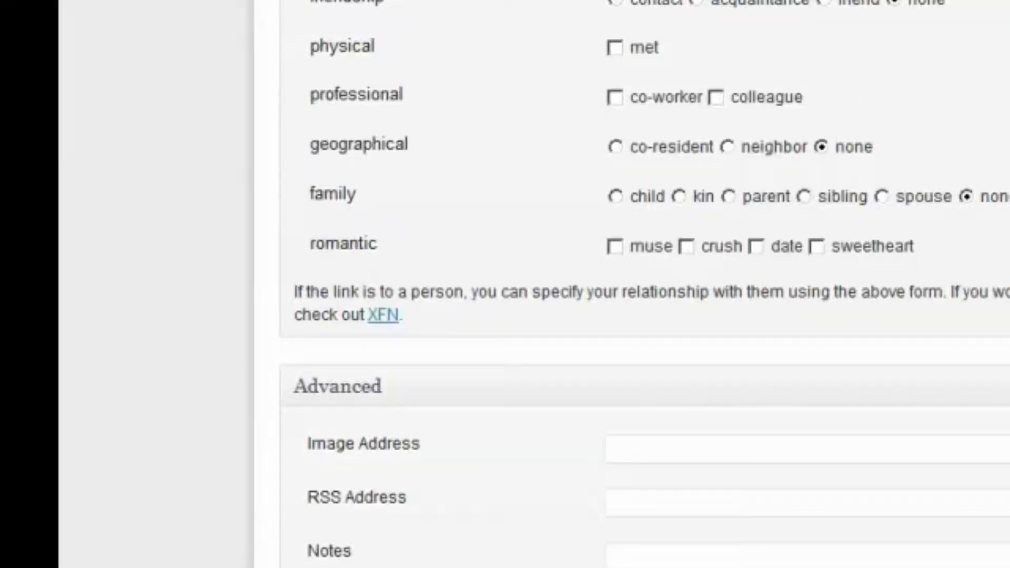
scroll(631, 284, up, 10)
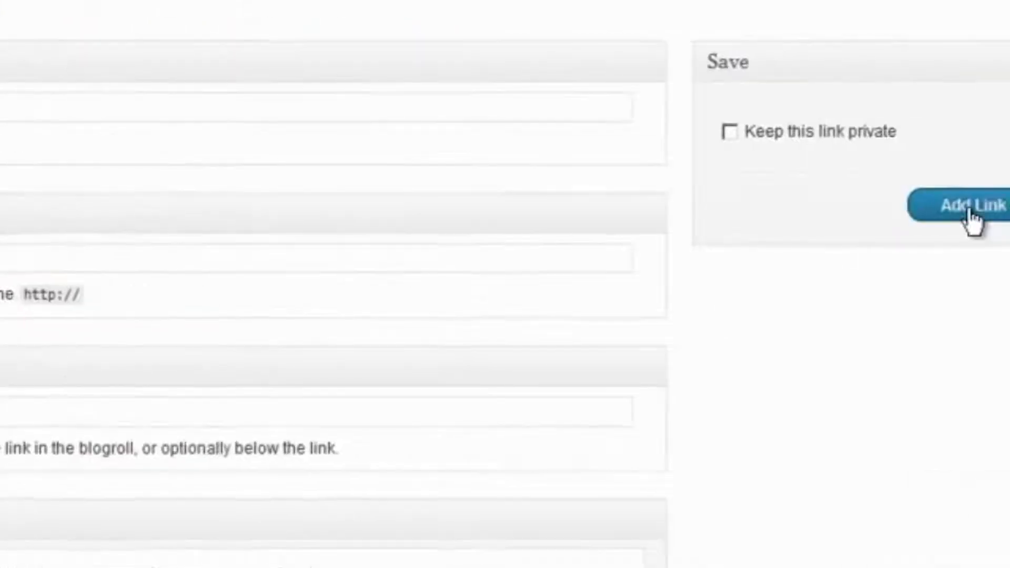
Save the Google link, check it in All Links, and refresh the blog front page
click(889, 210)
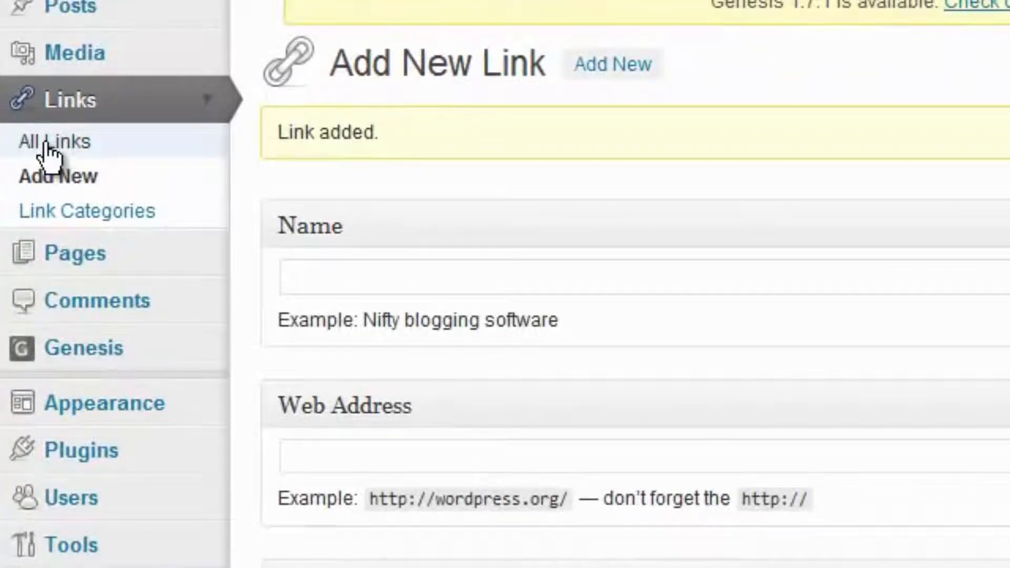
click(47, 144)
mouse_move(428, 315)
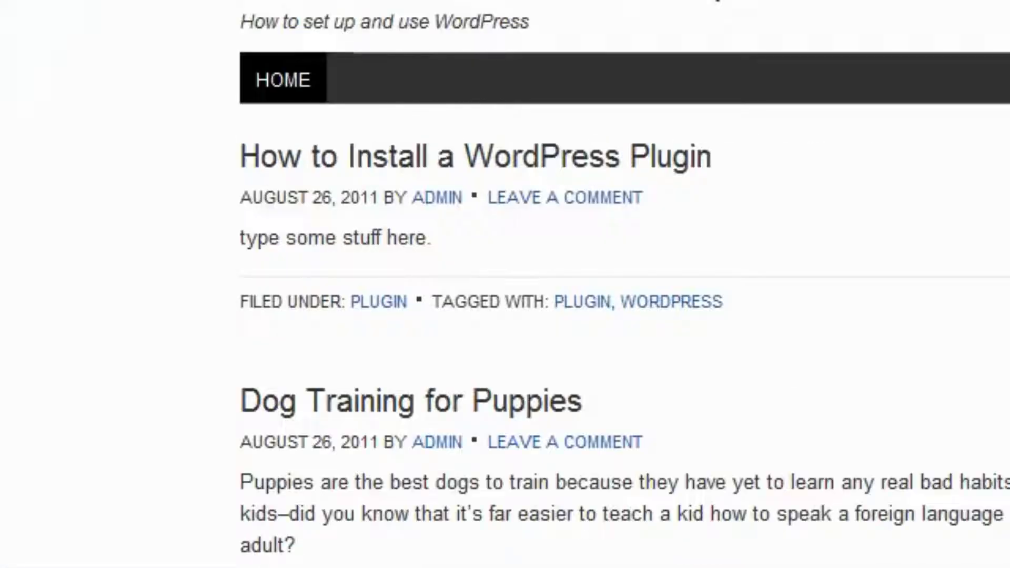
right_click(395, 2)
click(429, 81)
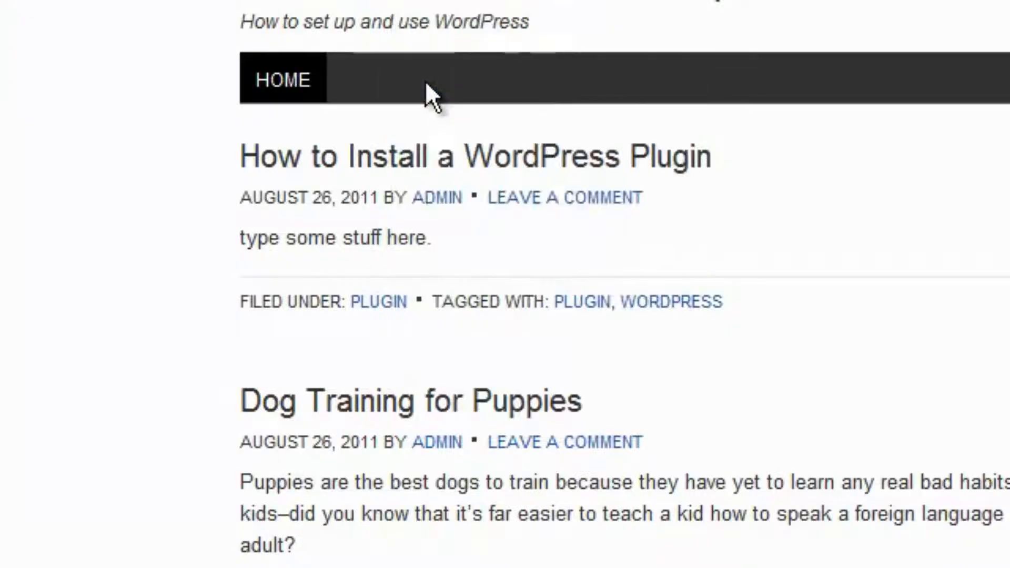
scroll(923, 340, down, 2)
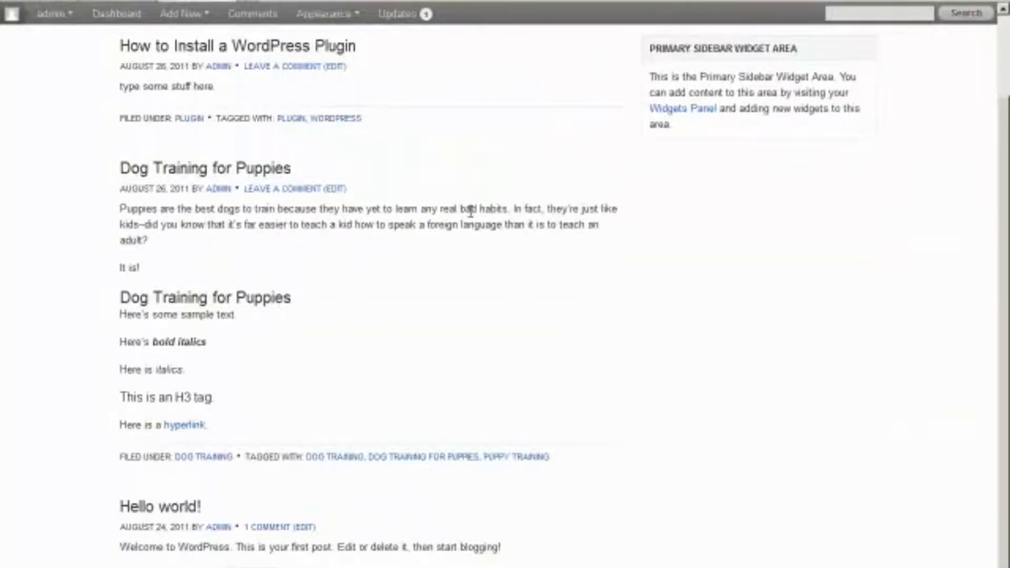
scroll(471, 210, up, 2)
click(113, 11)
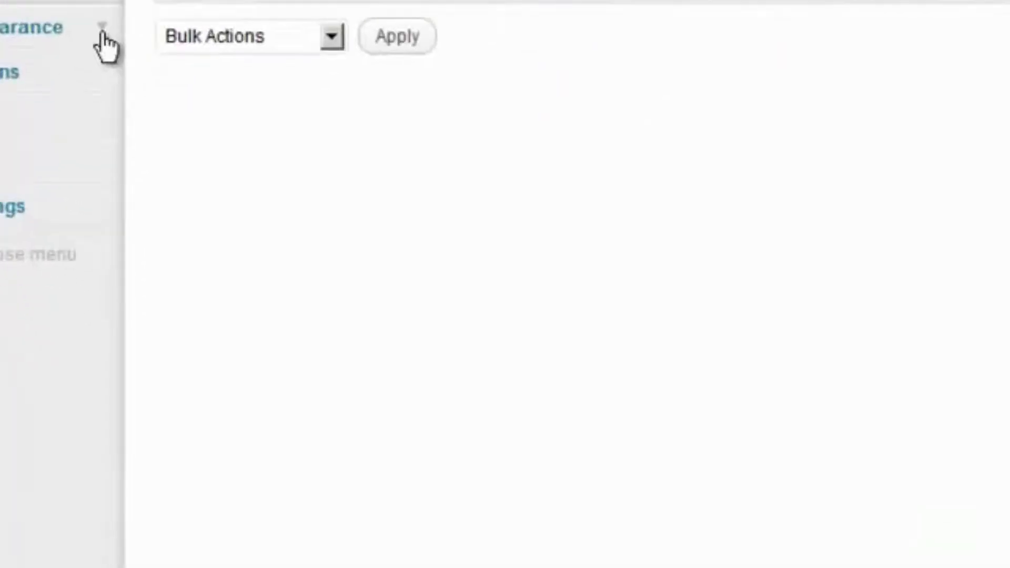
Add a Links widget to the Primary Sidebar showing only Search Engines, without link images
click(102, 50)
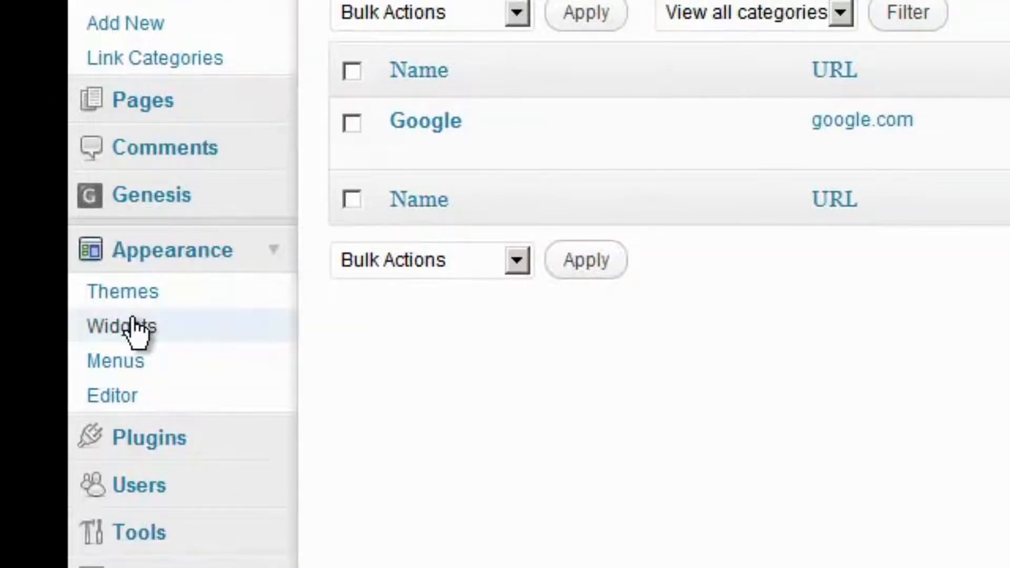
click(133, 318)
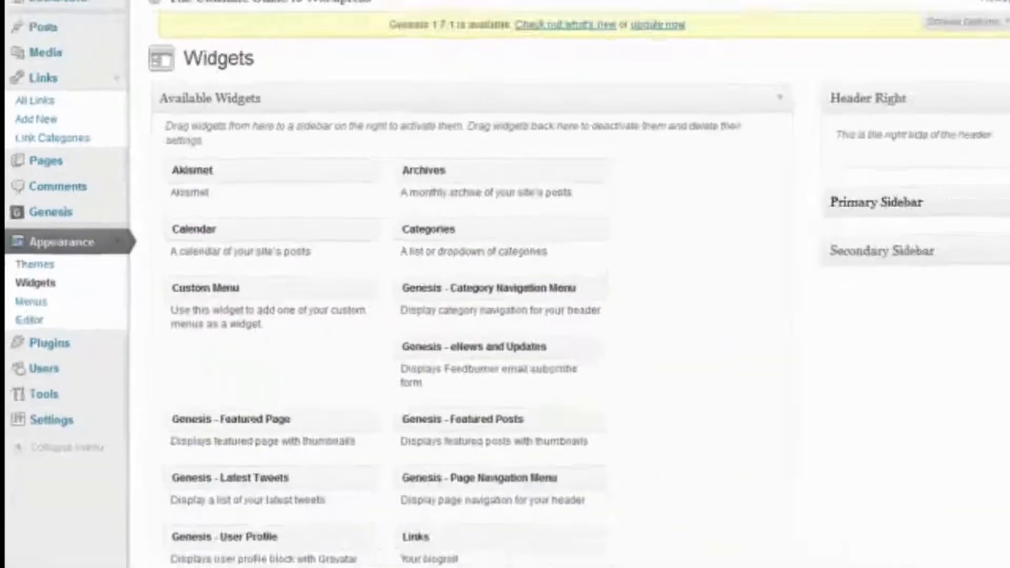
click(970, 206)
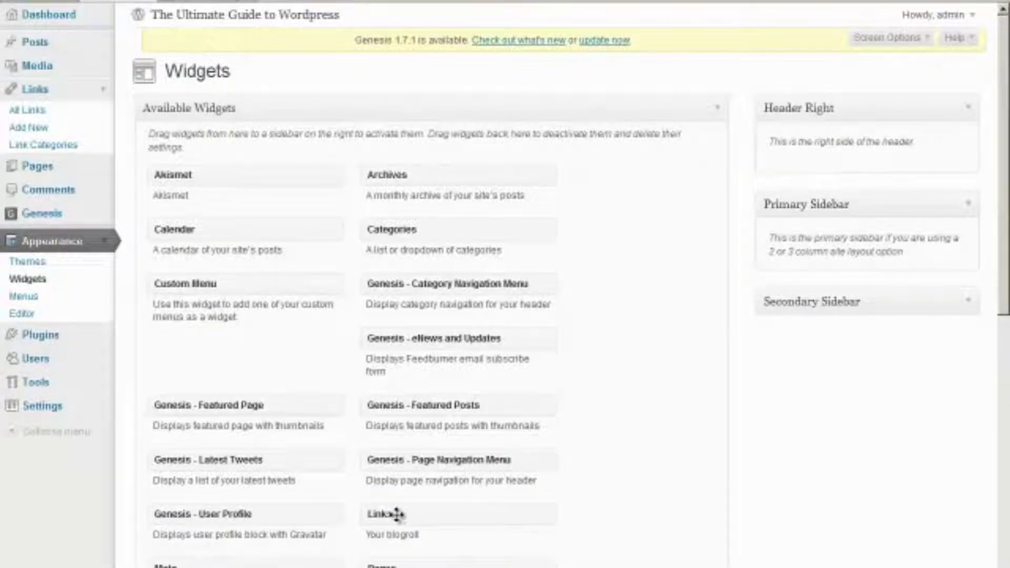
drag(397, 514, 815, 247)
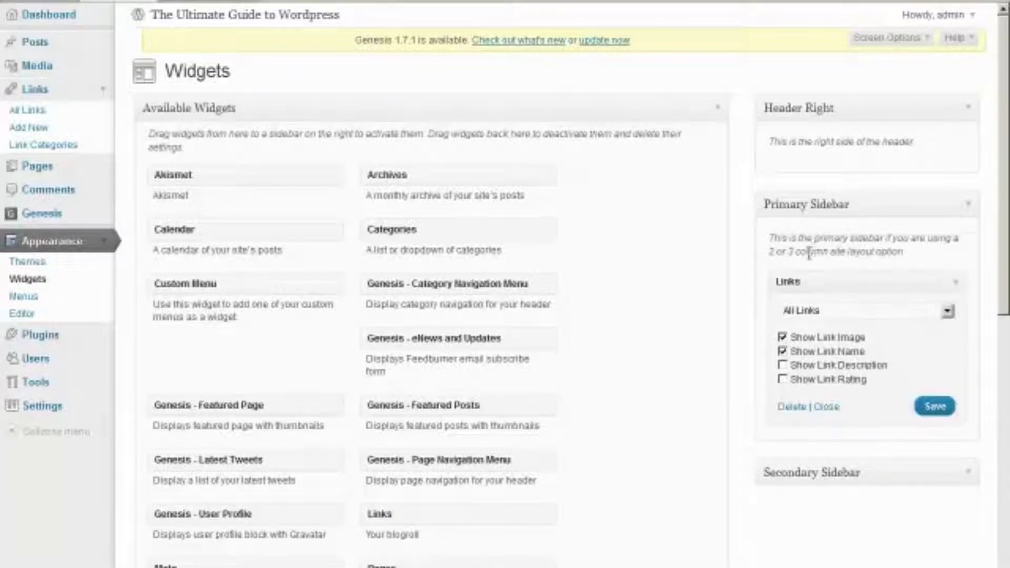
click(788, 310)
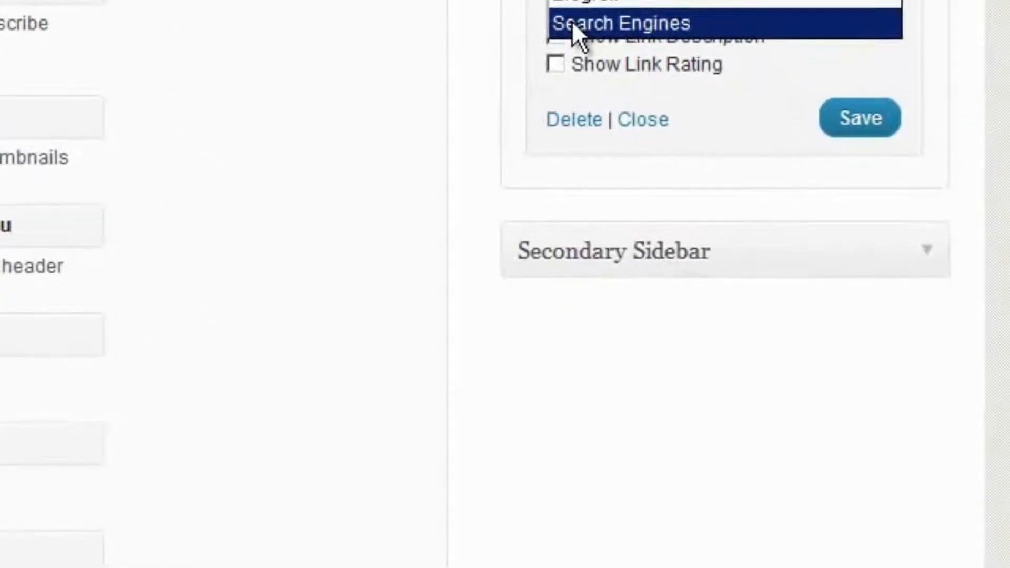
click(572, 24)
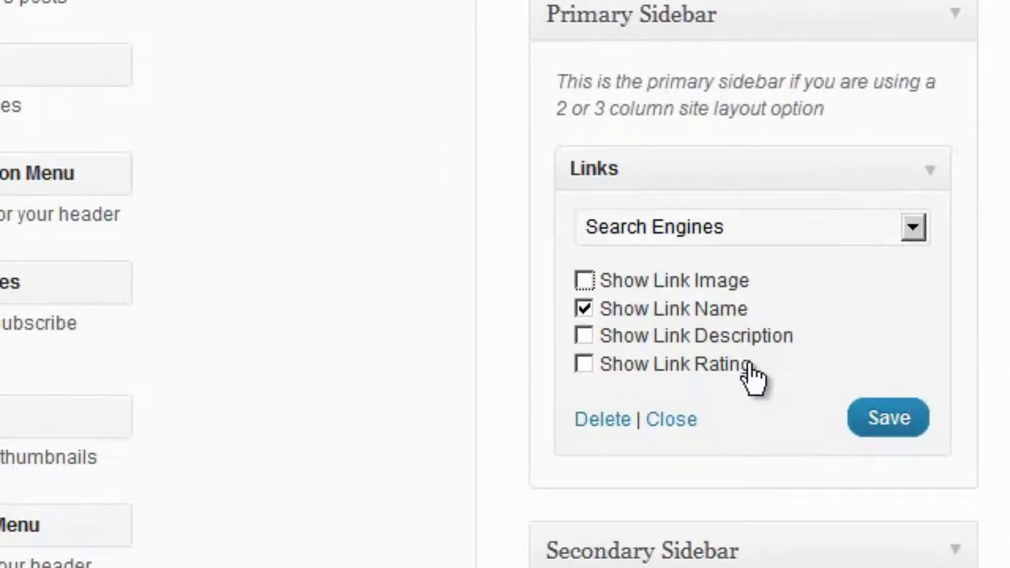
click(892, 427)
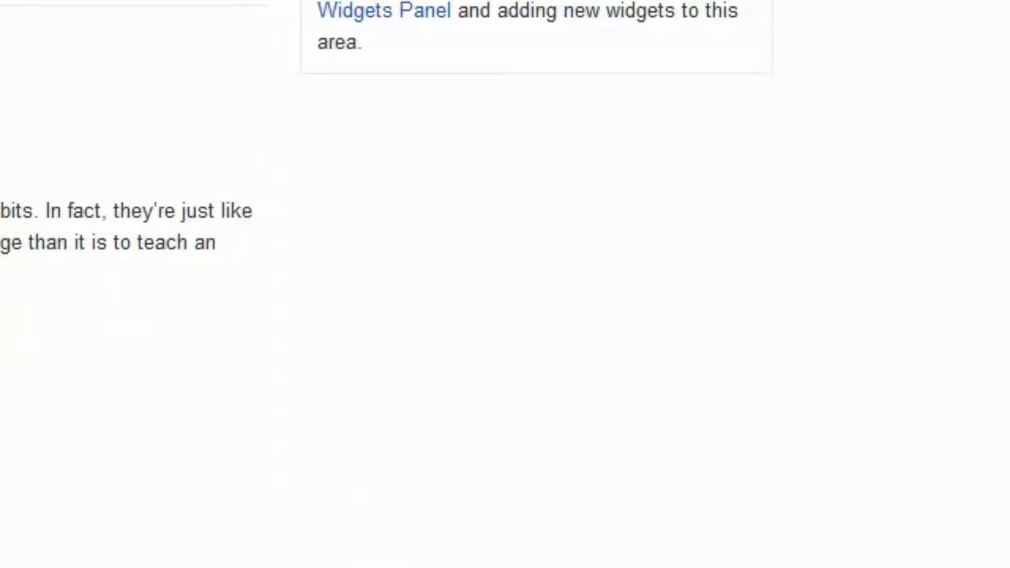
Reload the blog, test the sidebar Google link, then start a new link named Bing
right_click(211, 3)
click(223, 12)
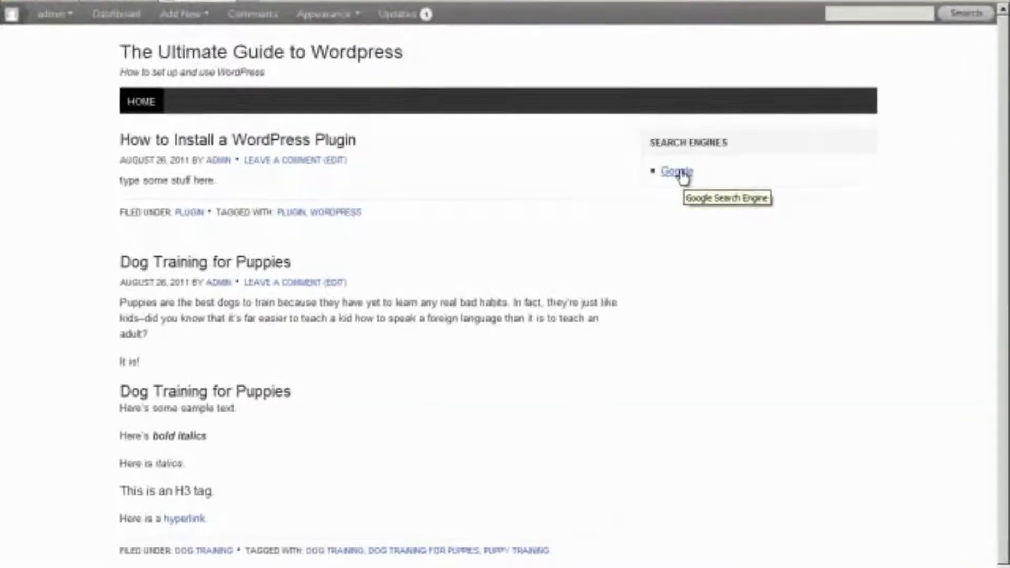
click(679, 172)
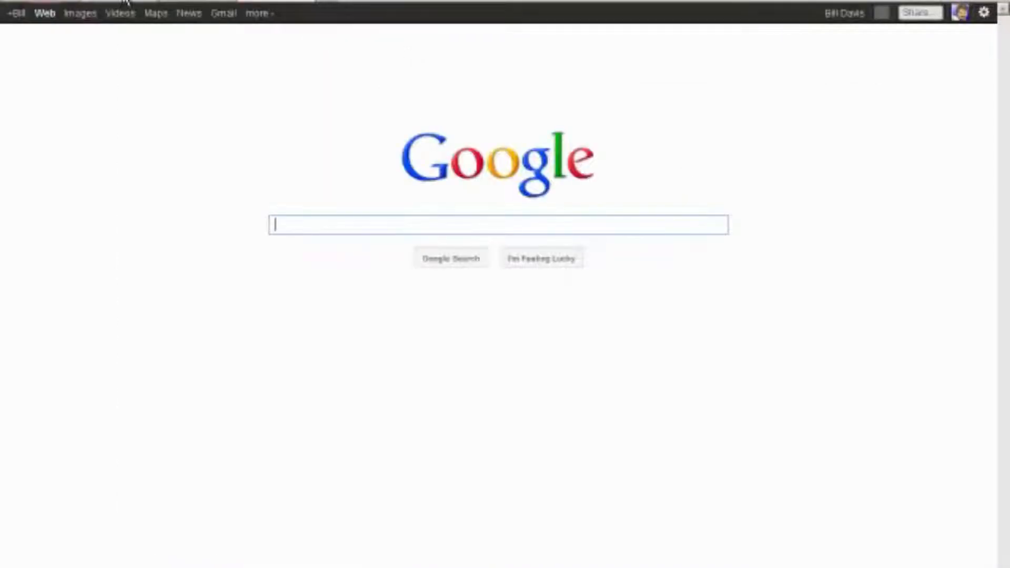
click(126, 2)
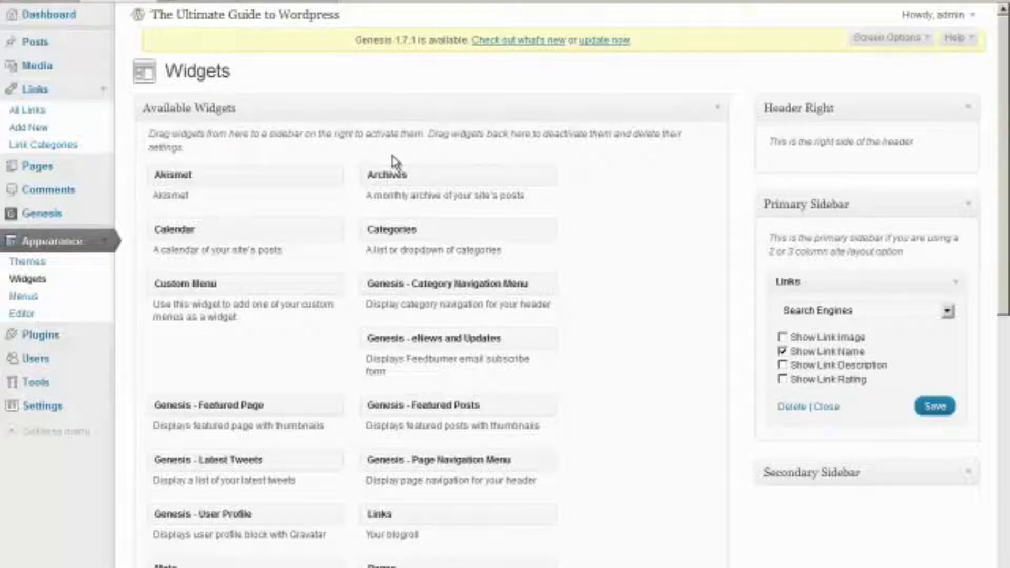
click(271, 135)
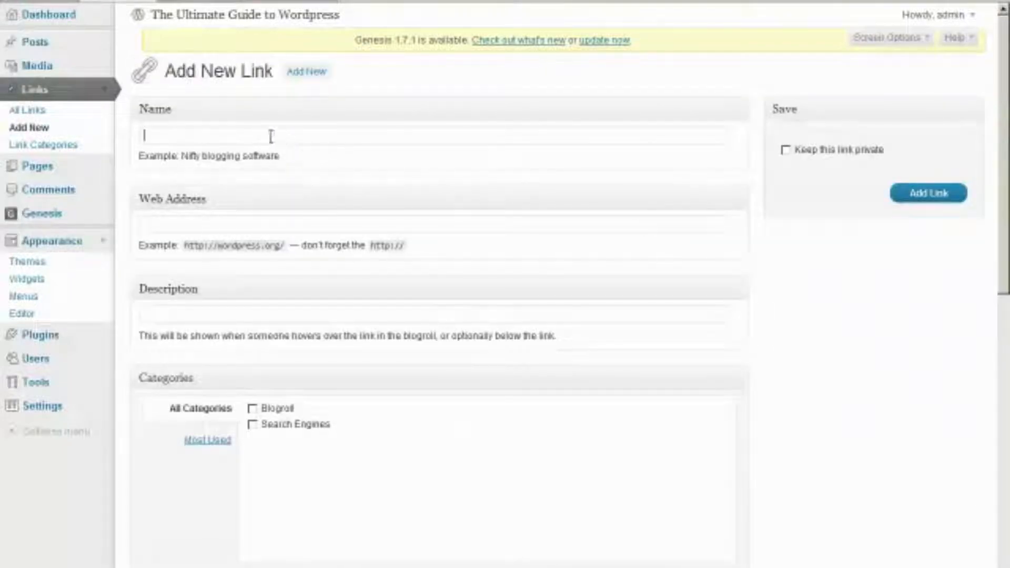
text(Bing)
text(http)
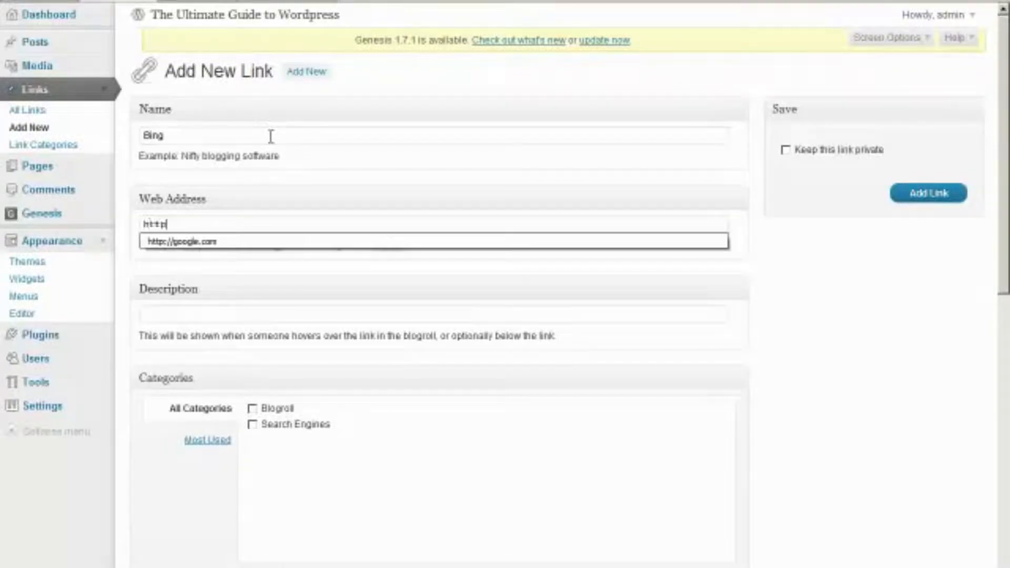
text(://bing.)
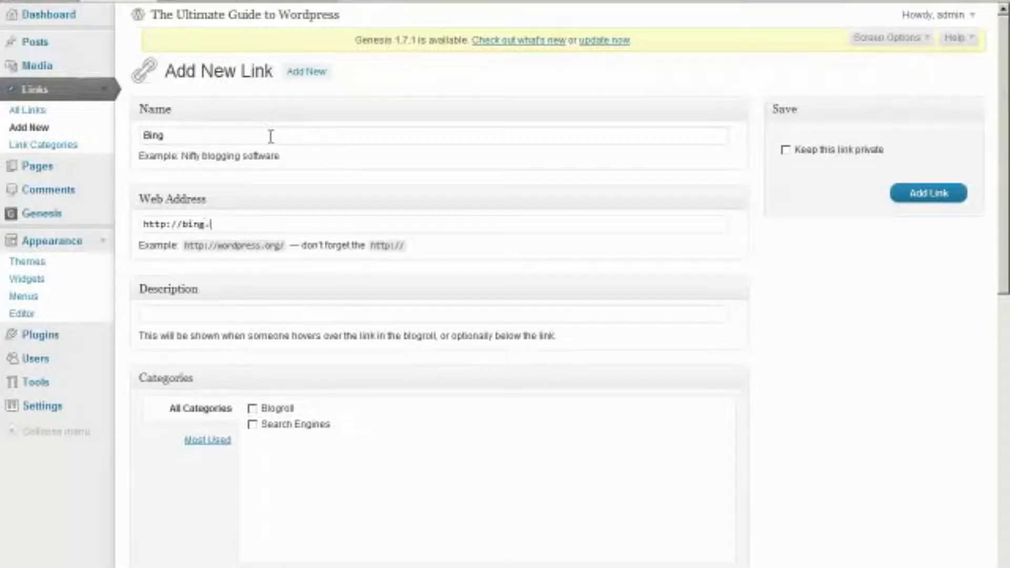
text(Bing Search Engine)
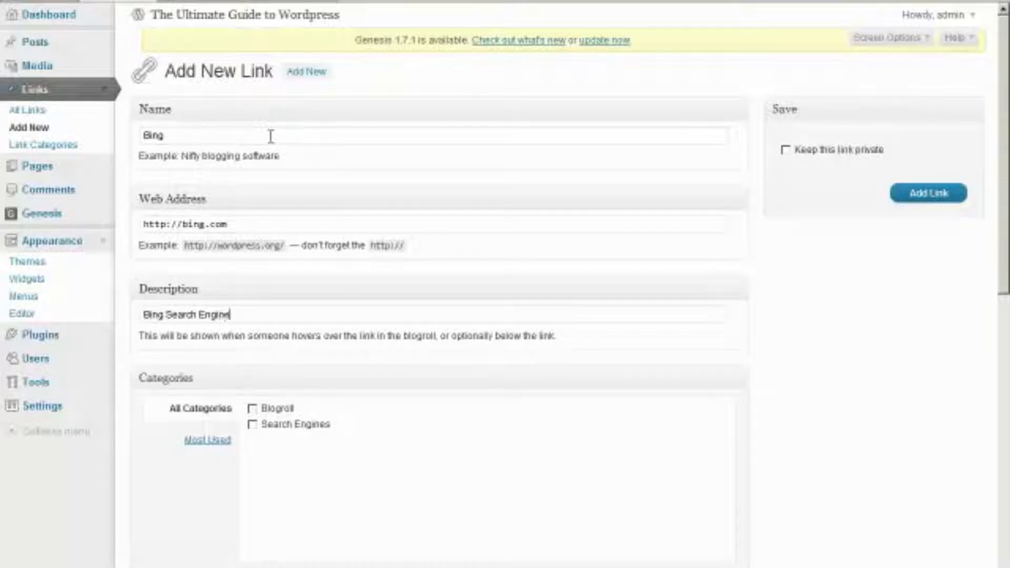
File the Bing link under Search Engines, set its target to _blank, and add it
click(252, 424)
scroll(239, 460, down, 3)
click(145, 476)
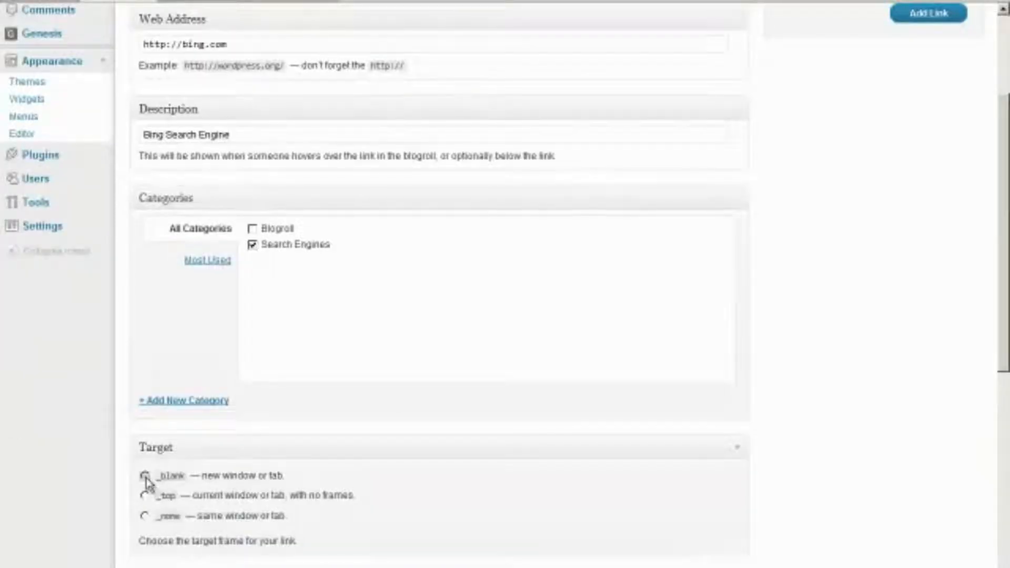
scroll(604, 422, up, 5)
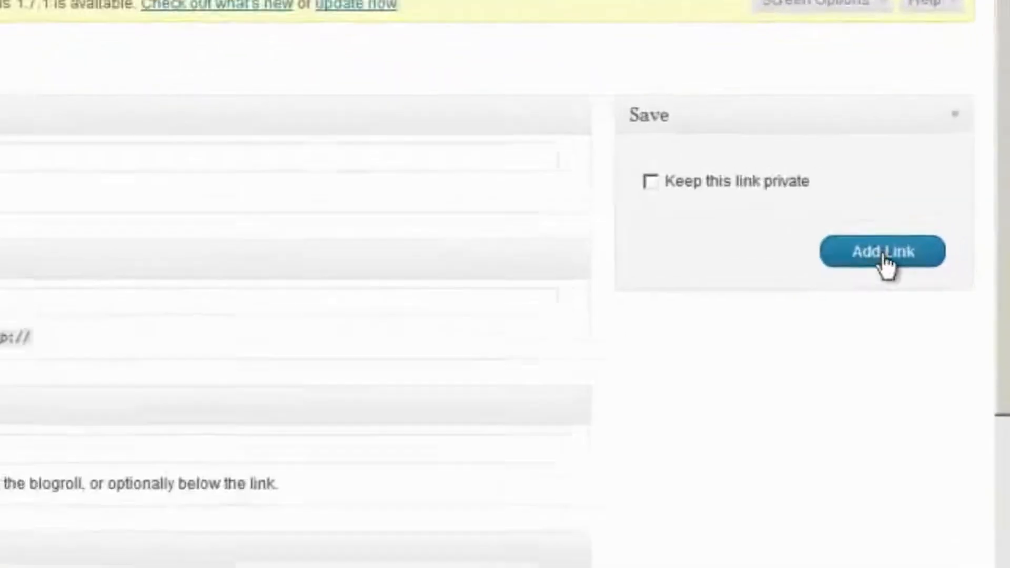
click(883, 257)
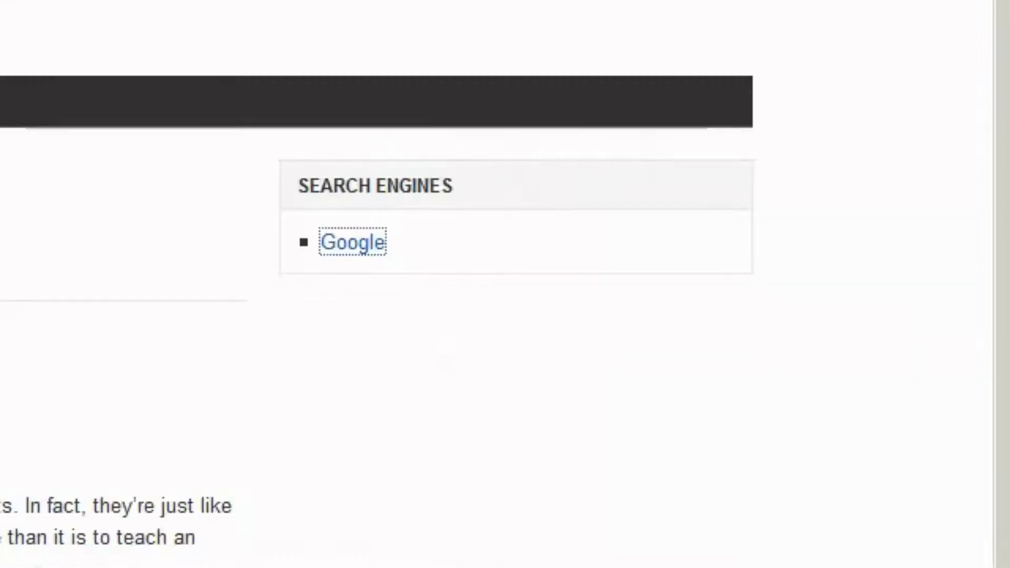
Reload the blog and test the new Bing link in the sidebar
key(F5)
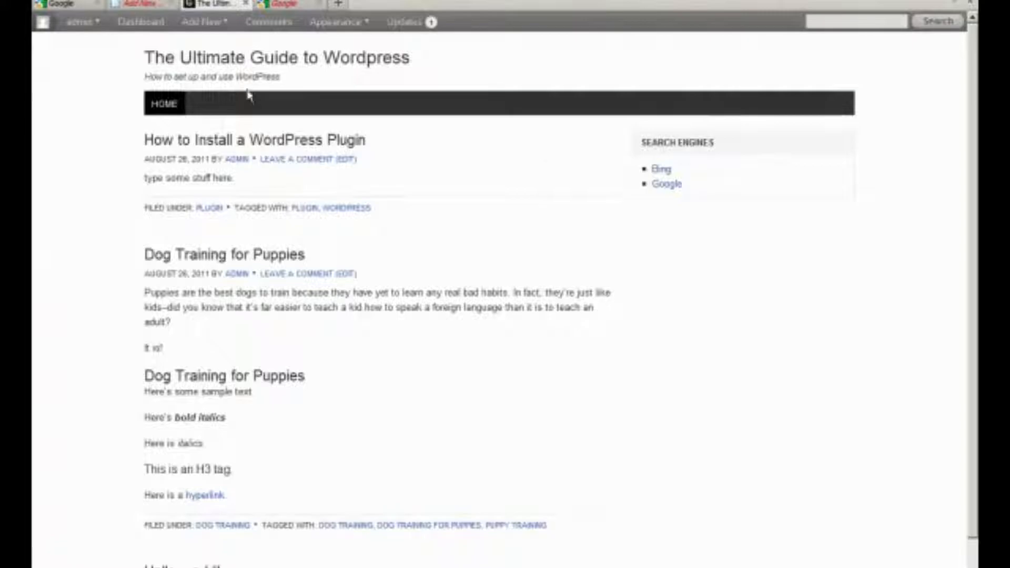
click(660, 169)
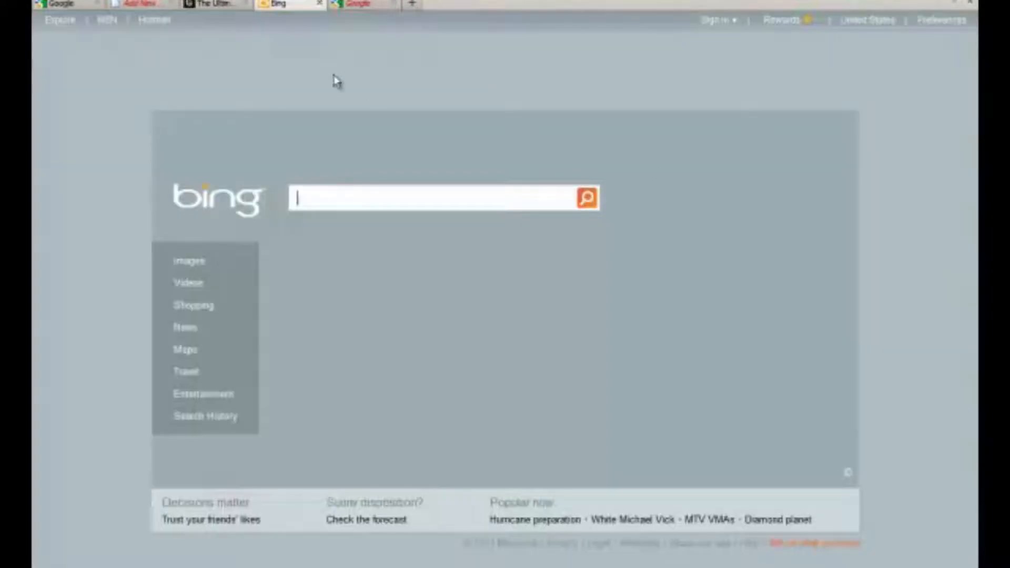
click(136, 5)
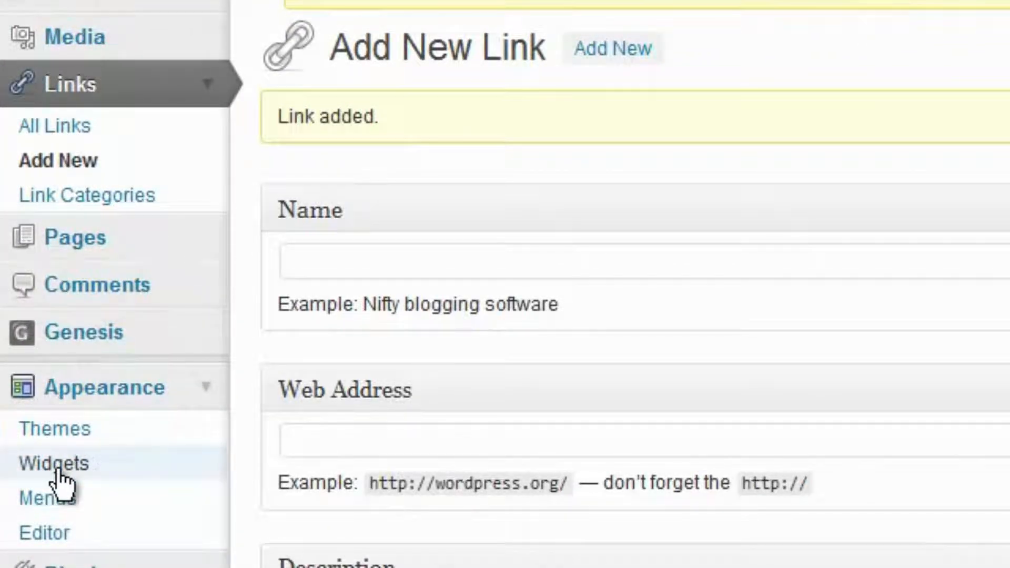
Set the Primary Sidebar Links widget to show All Links and save it
click(59, 470)
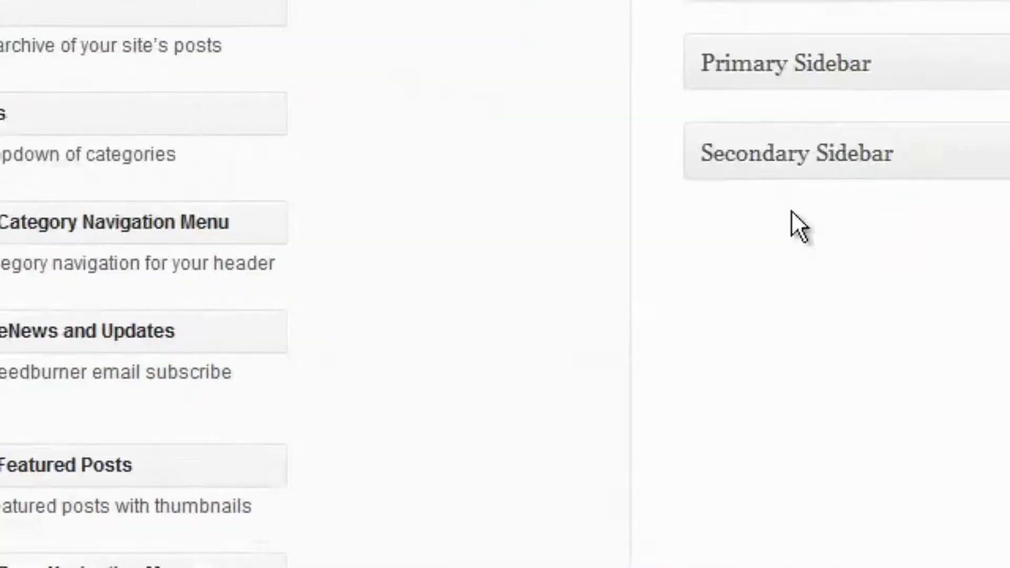
click(927, 11)
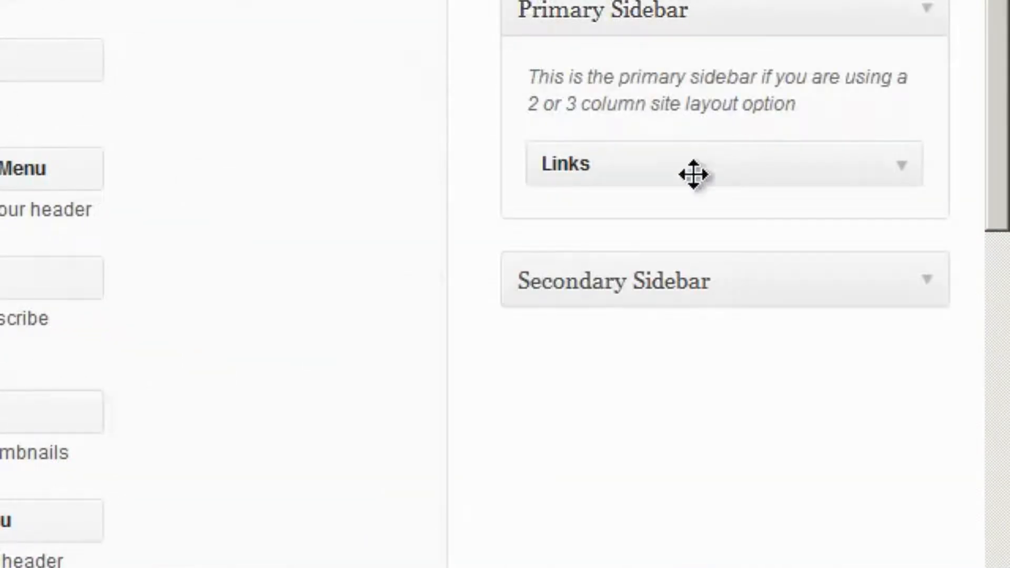
click(898, 167)
click(648, 227)
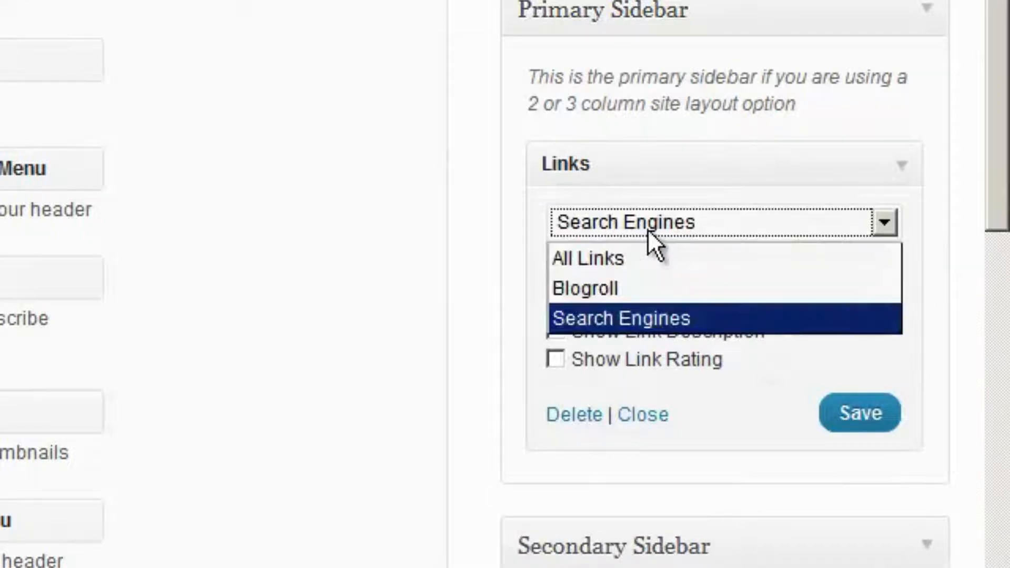
click(630, 256)
click(856, 421)
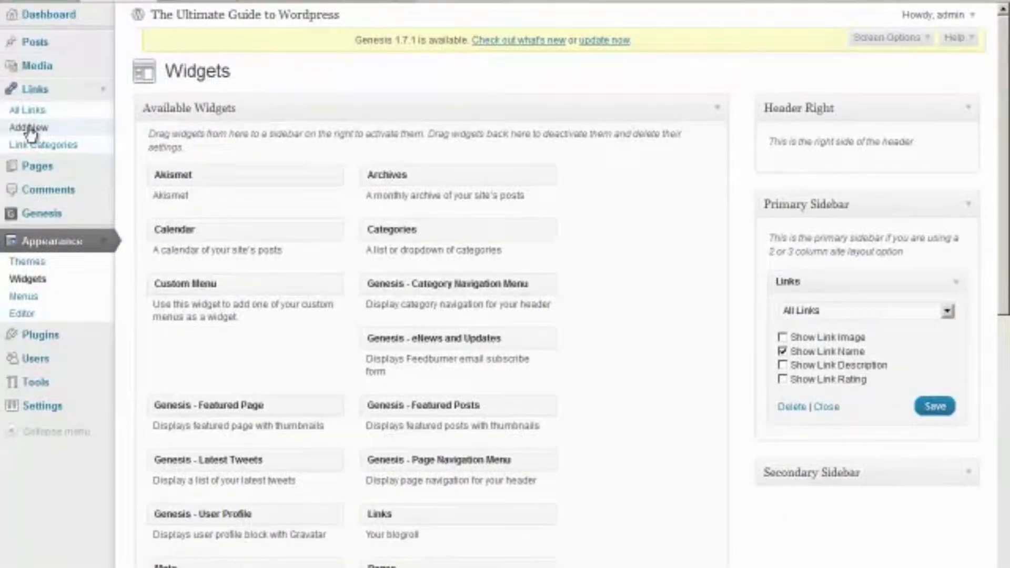
click(30, 131)
click(161, 138)
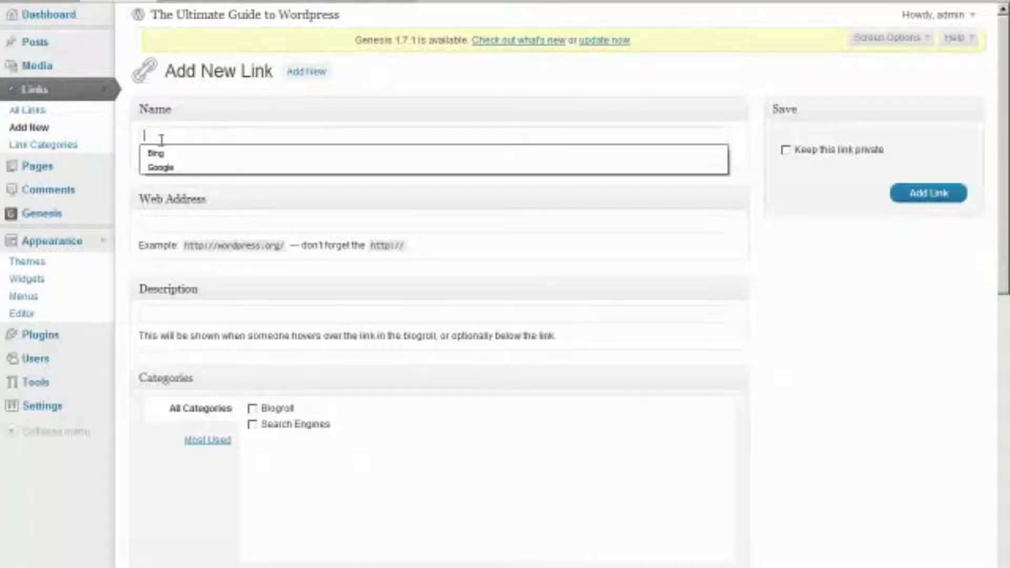
text(Wikipedia.or)
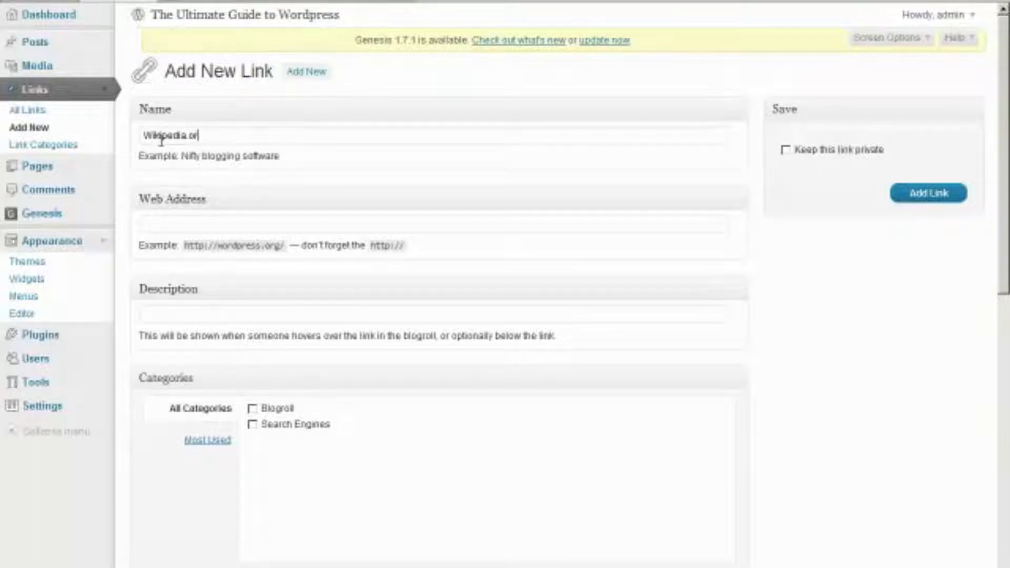
text(http:/)
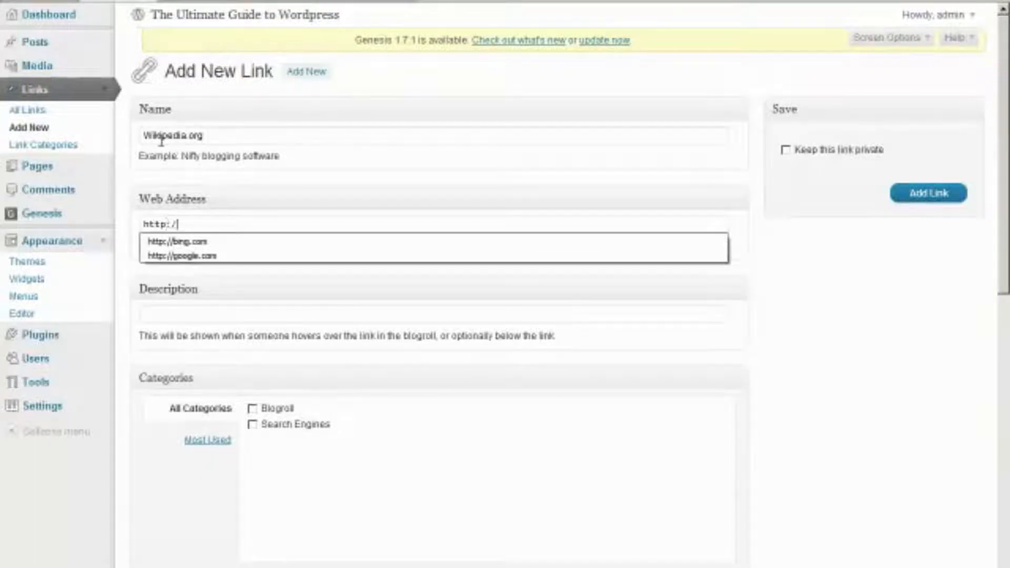
text(/wikipedia.org)
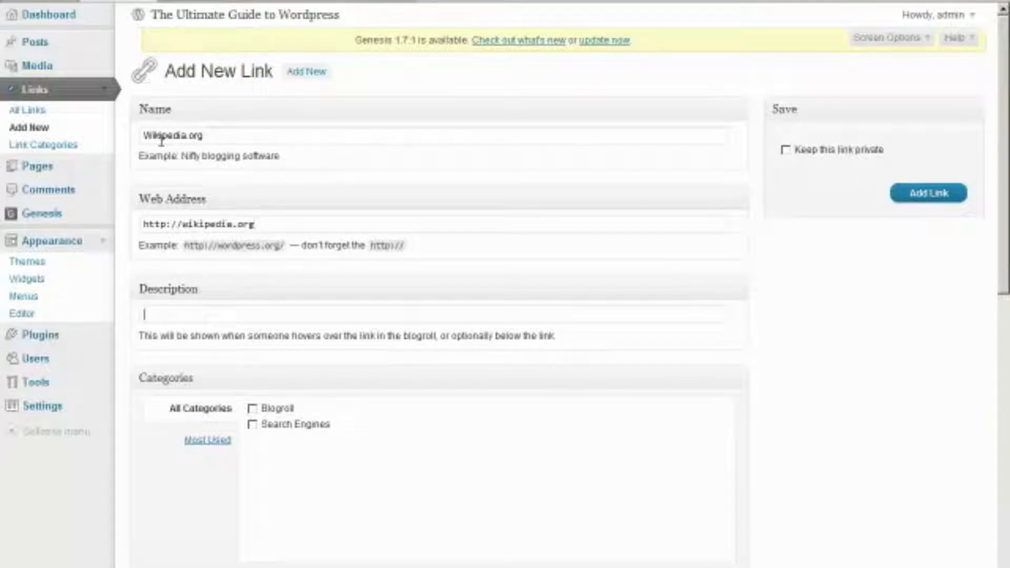
text(Wikipedia)
click(252, 409)
Create a new Reference link category and set the link target to _blank
scroll(255, 414, down, 3)
click(203, 406)
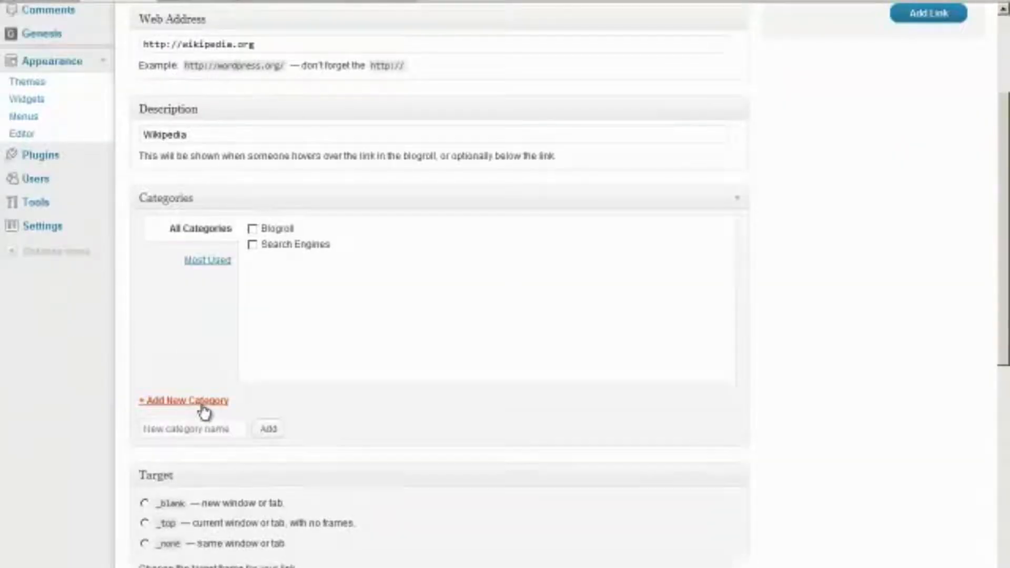
click(198, 428)
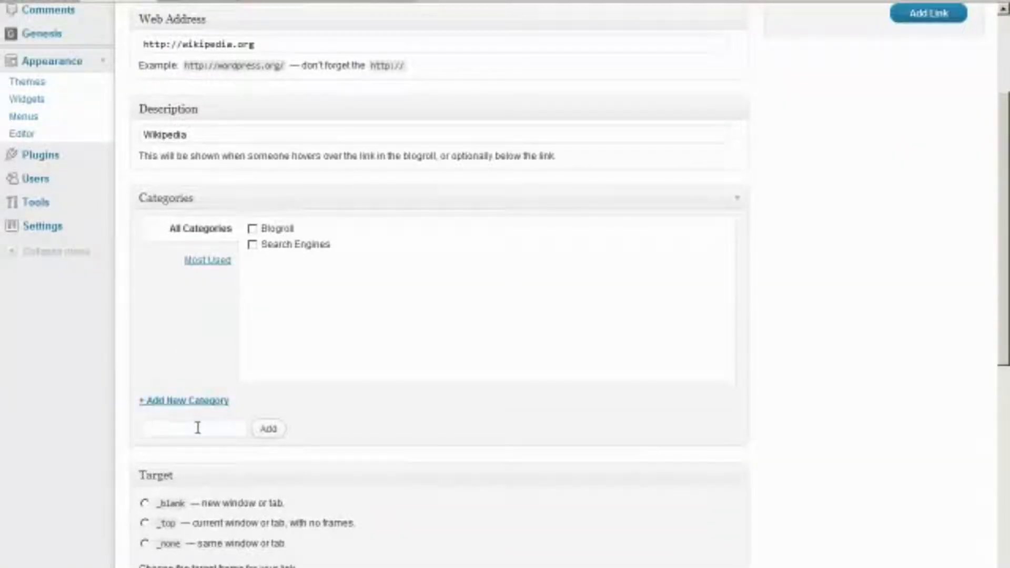
text(Red)
text(erence)
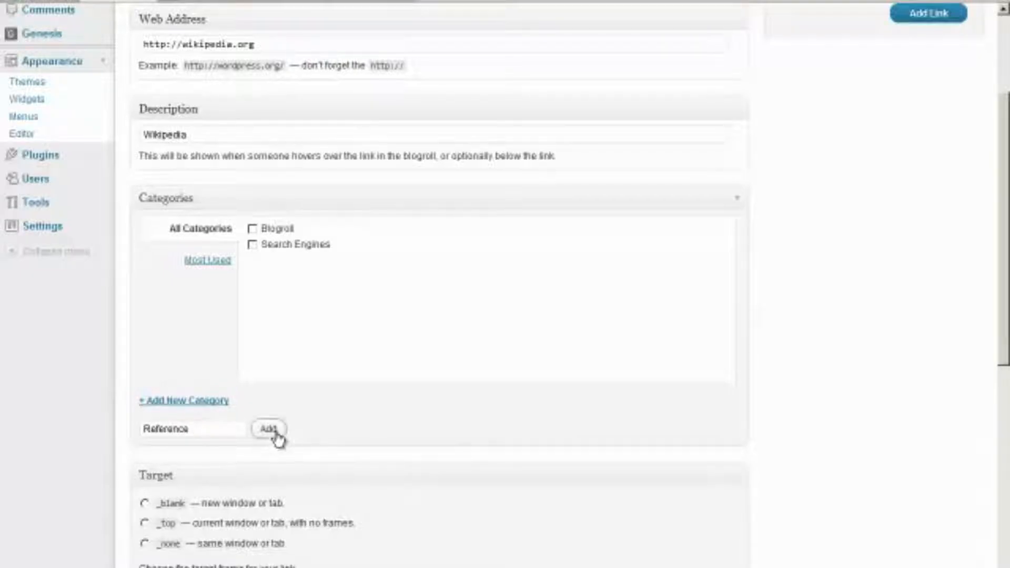
click(269, 430)
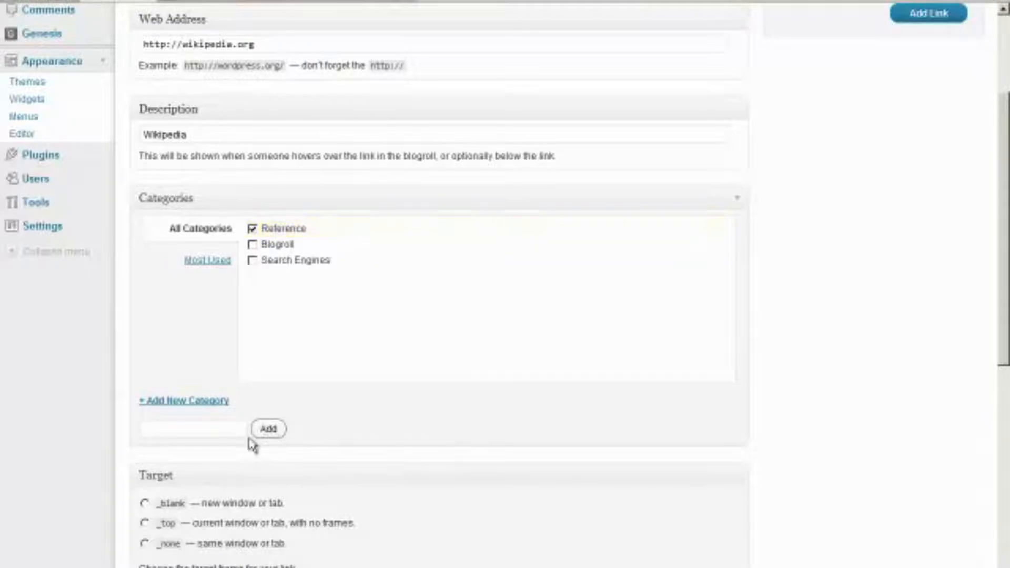
click(144, 502)
scroll(838, 318, up, 3)
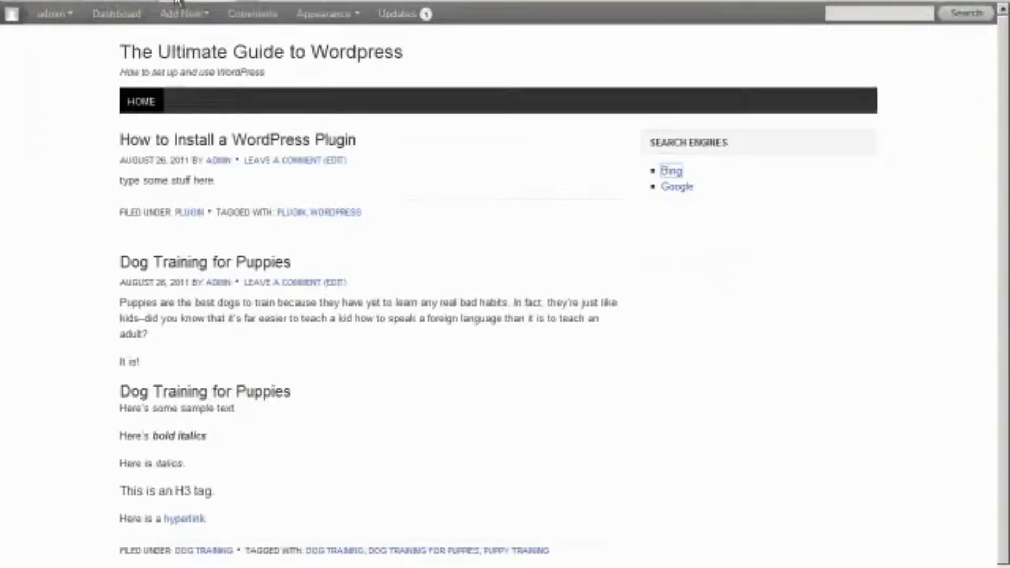
View the live blog's sidebar links, then switch back to the XMind mind map
right_click(205, 2)
click(200, 88)
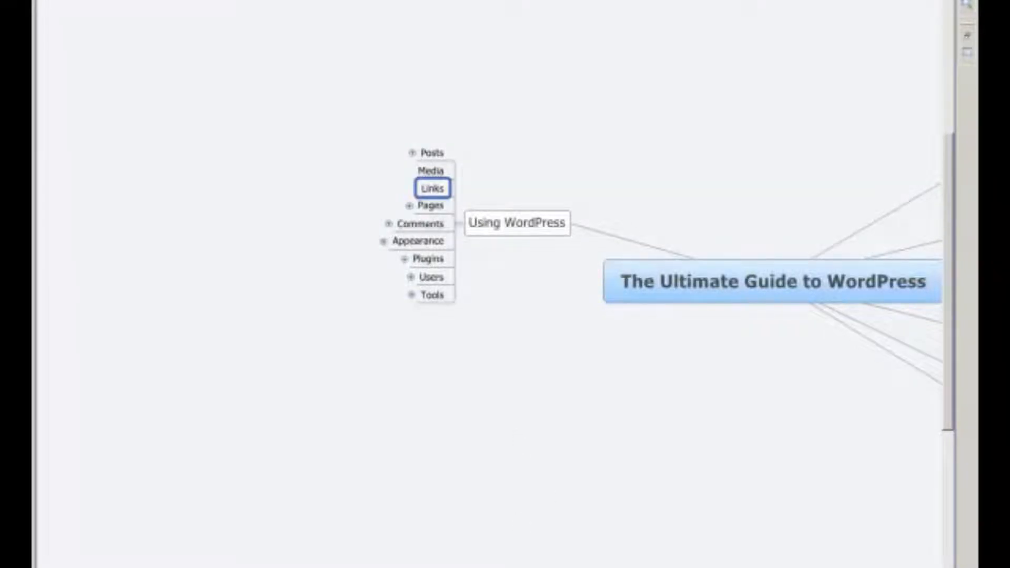
Expand the Pages topic and select its Writing new pages and Editing existing pages subtopics
click(430, 205)
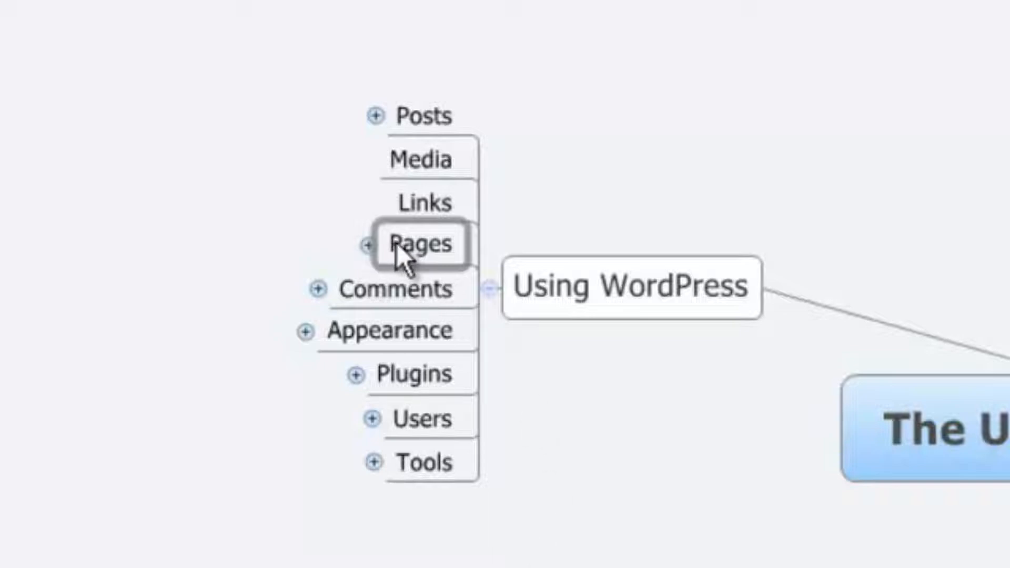
click(368, 244)
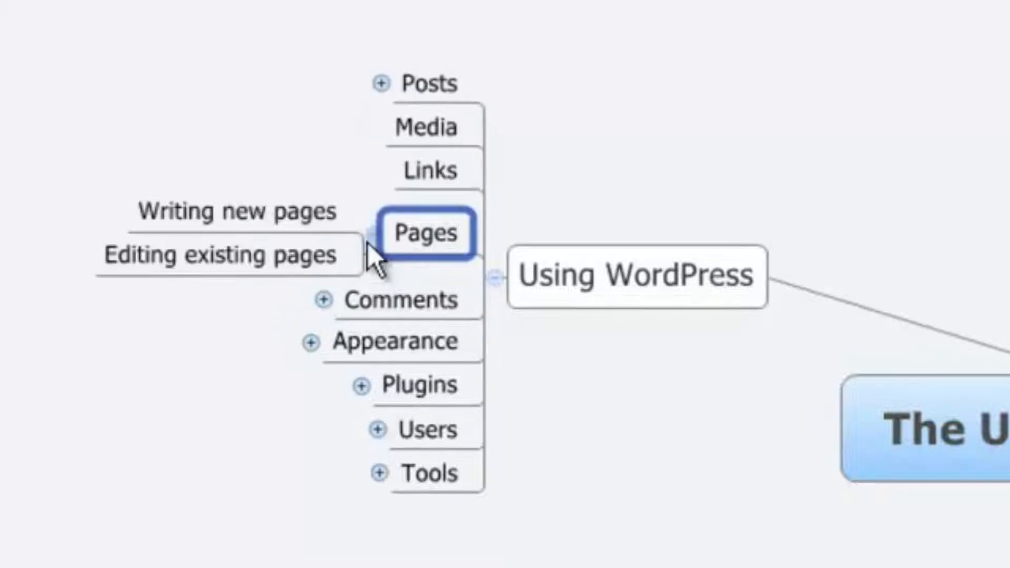
click(252, 208)
click(245, 262)
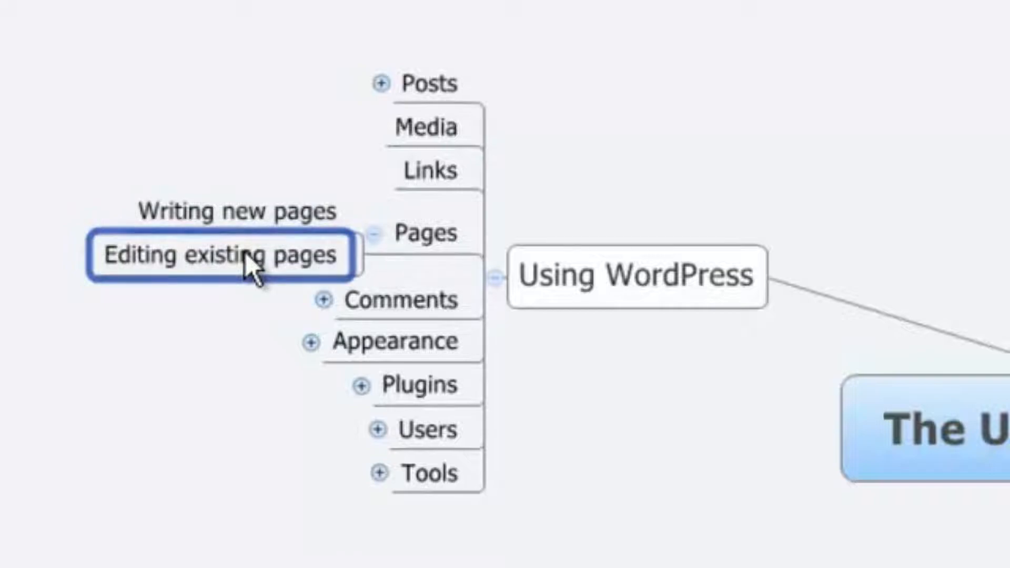
click(240, 214)
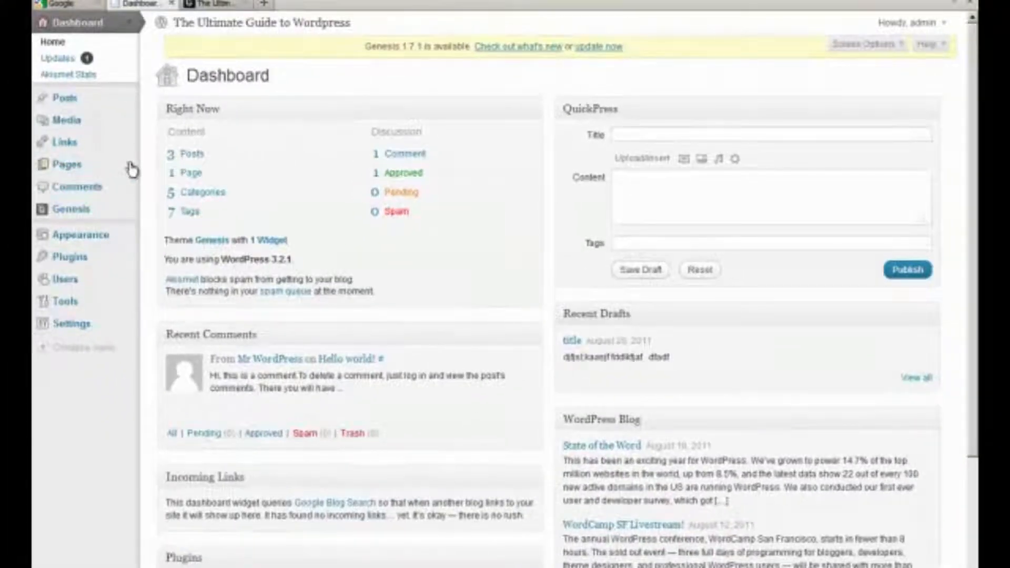
Trash the Sample Page from All Pages using the Move to Trash bulk action
click(129, 165)
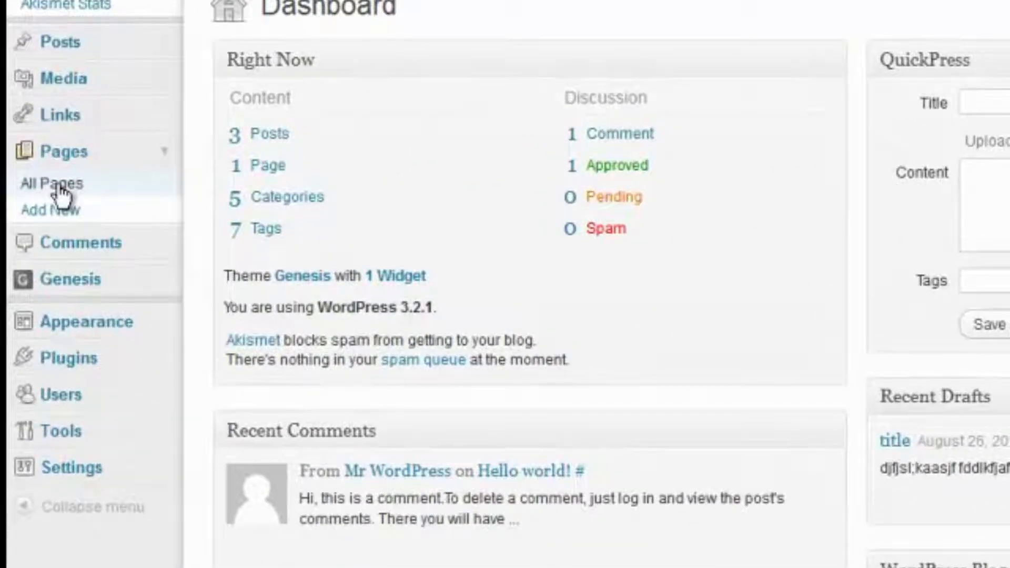
click(59, 184)
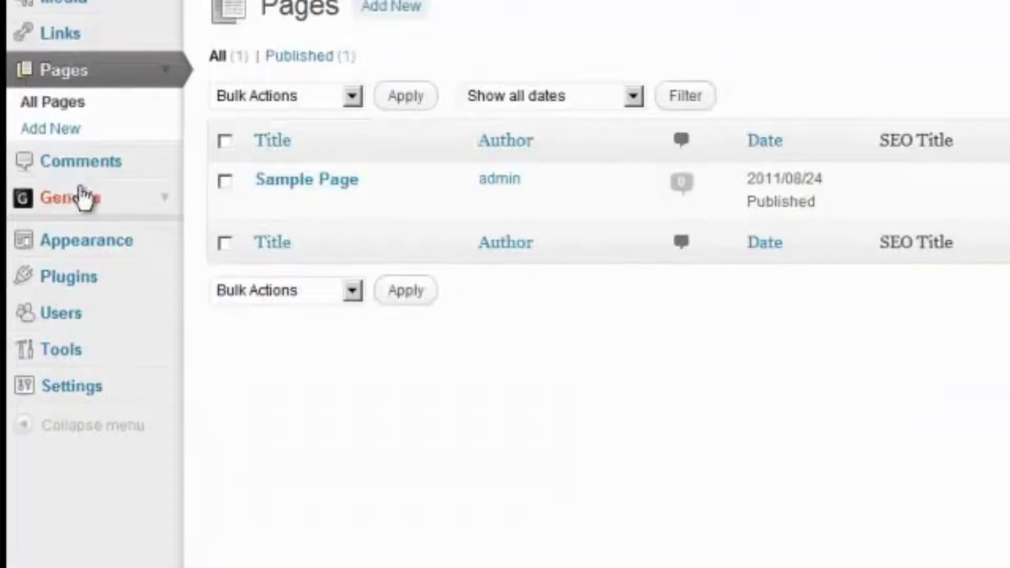
click(225, 181)
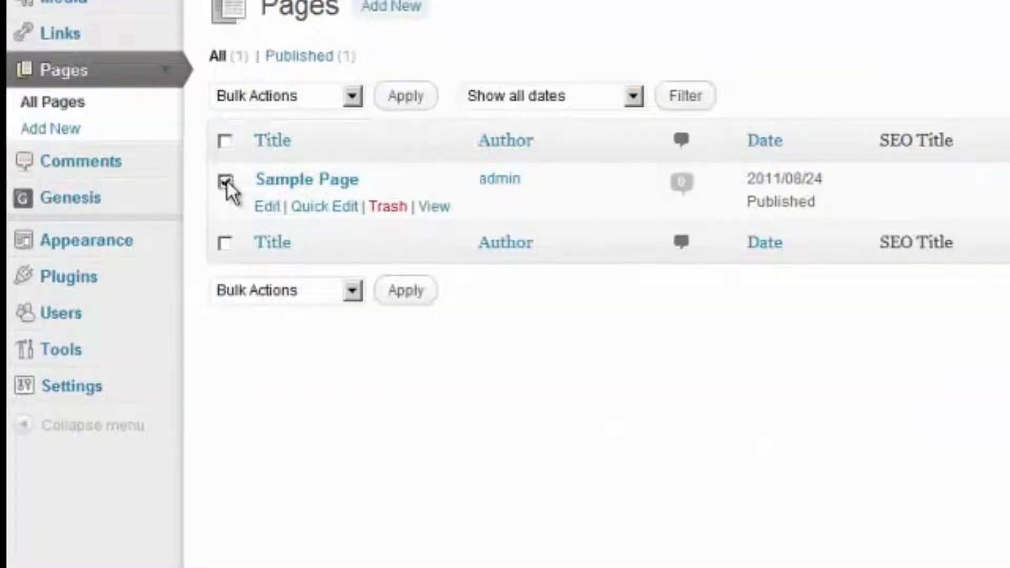
click(254, 98)
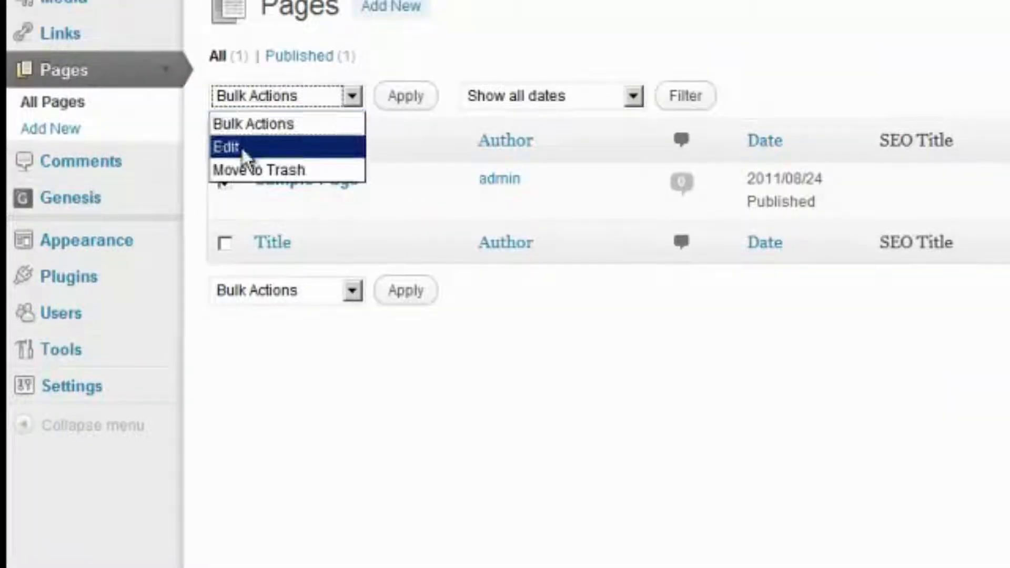
click(245, 169)
click(405, 99)
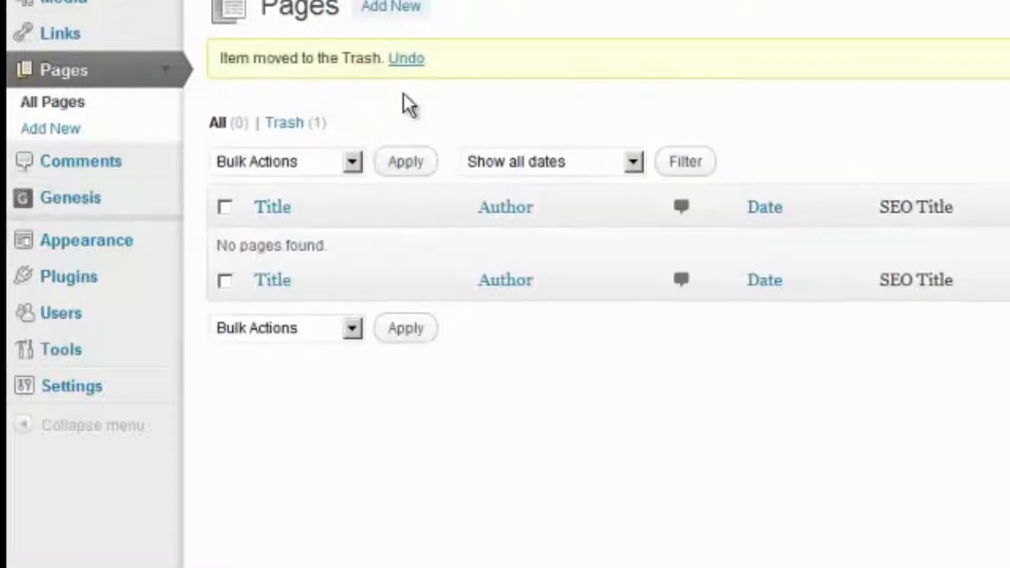
click(389, 8)
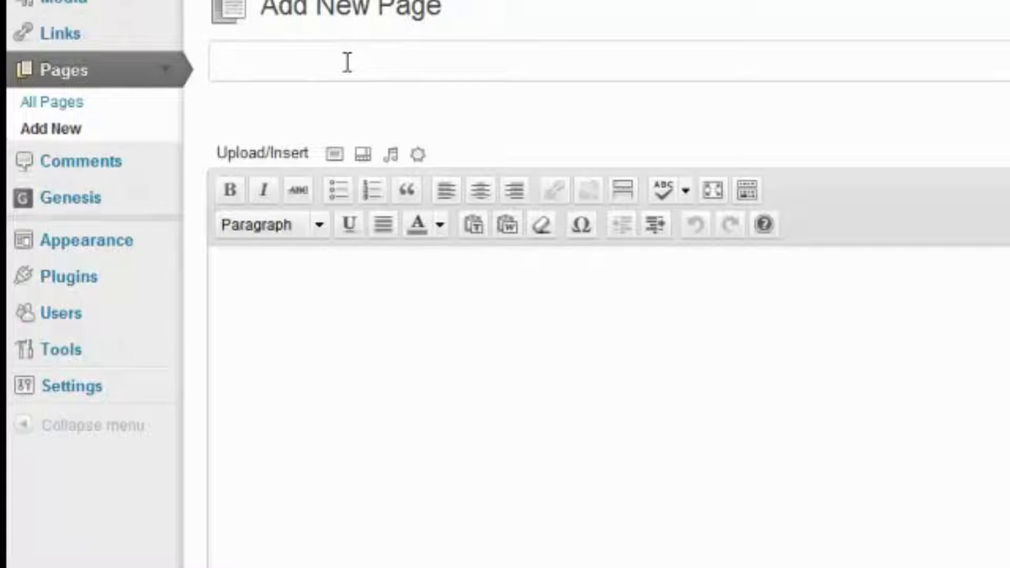
Title the page 'About Me' and write a 'Hi, I am…' stay-at-home-dad introduction in the body
text(aBOU)
key(BackSpace)
key(BackSpace)
key(BackSpace)
key(BackSpace)
text(About )
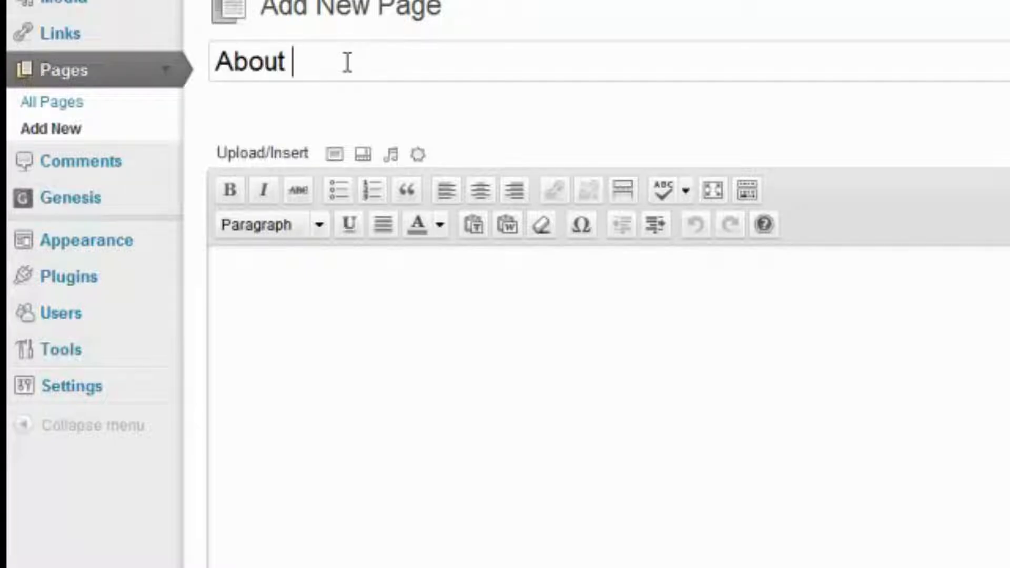
text(Me)
key(Tab)
text(Hi, )
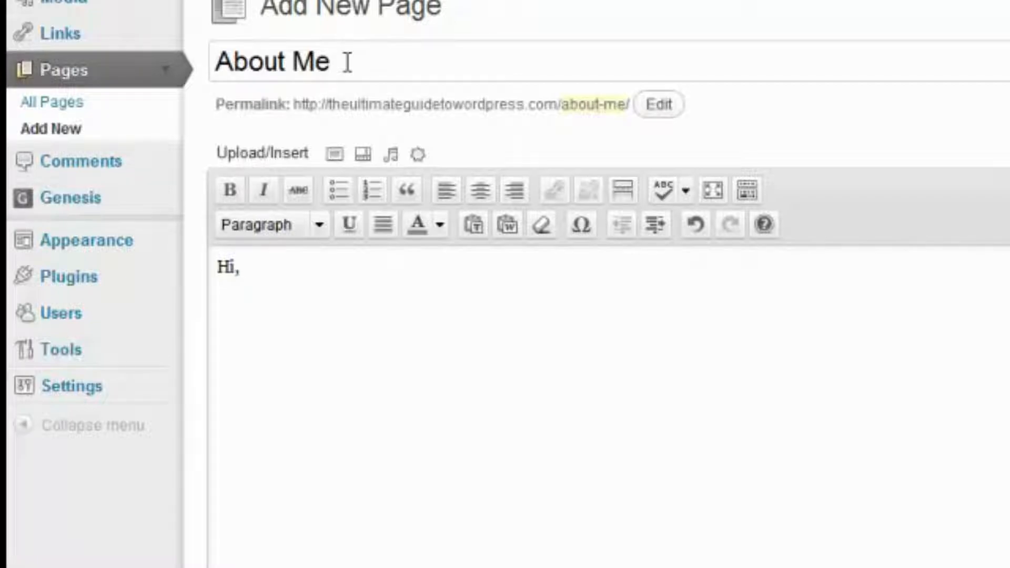
text(I am)
text((your name here) and I am a full-time stay-at-home dad who knows a lot about WordPress.)
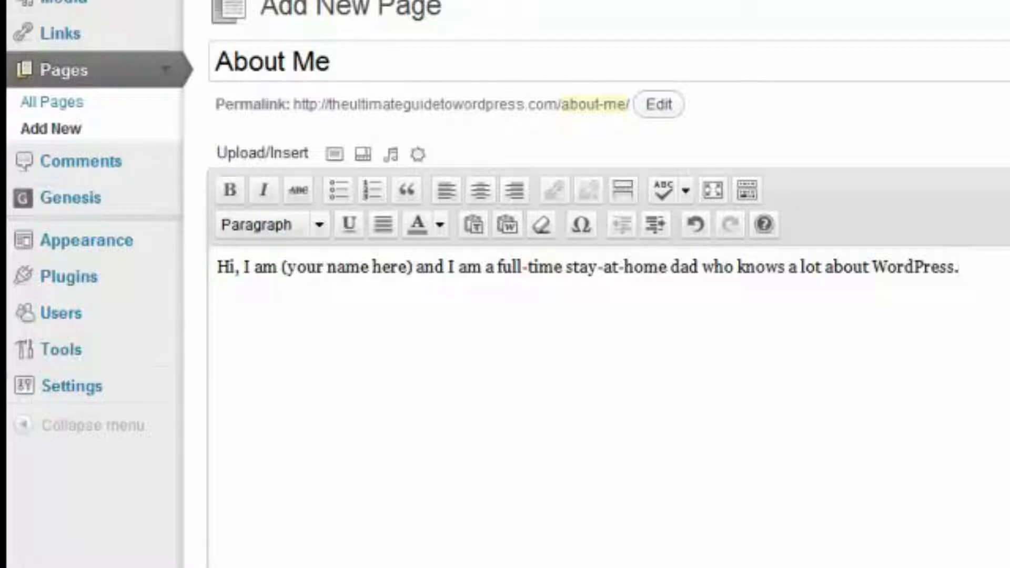
scroll(854, 365, down, 10)
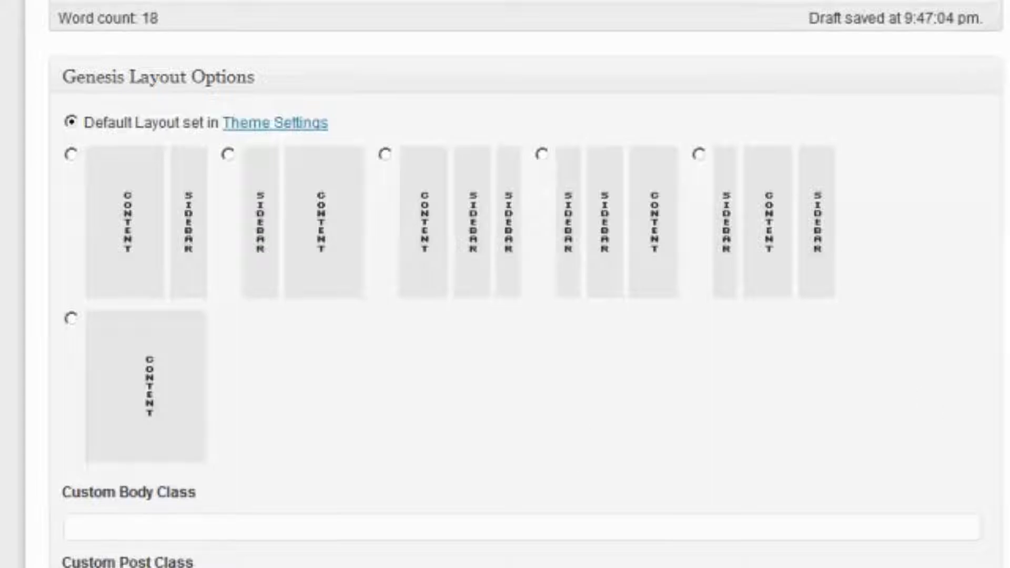
Keep the Default Template for the About Me page and publish it
scroll(526, 284, down, 8)
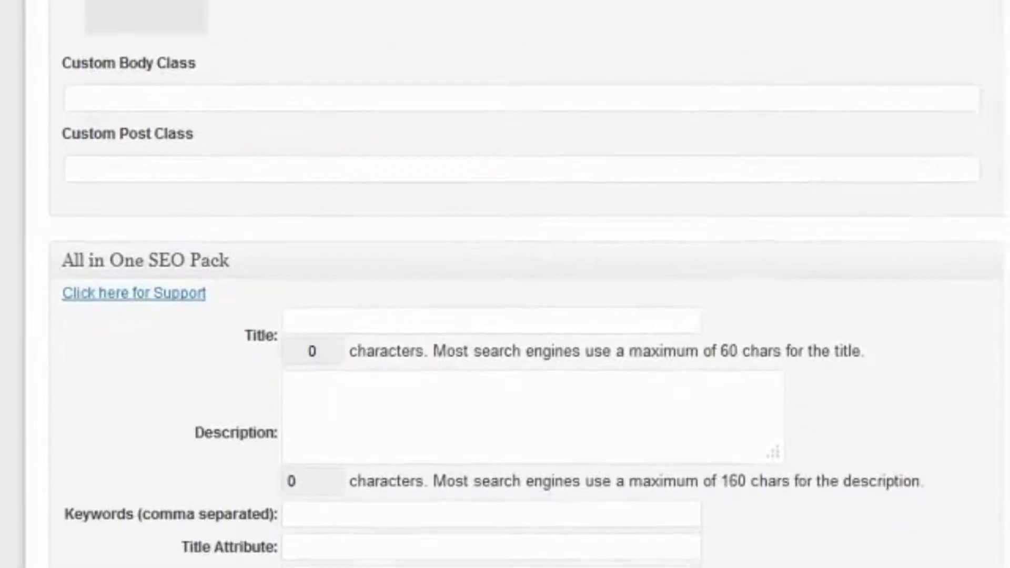
click(549, 318)
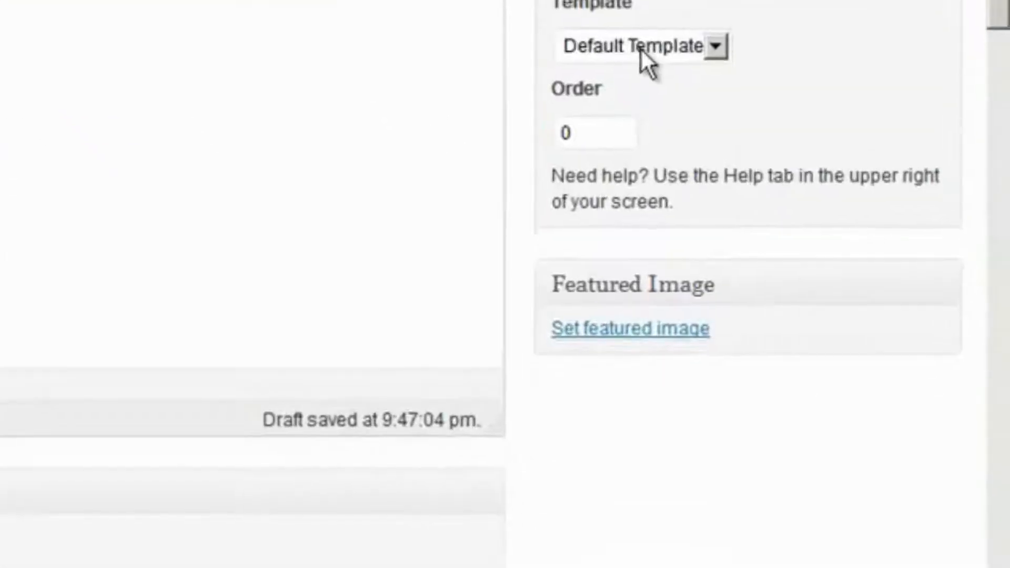
click(708, 256)
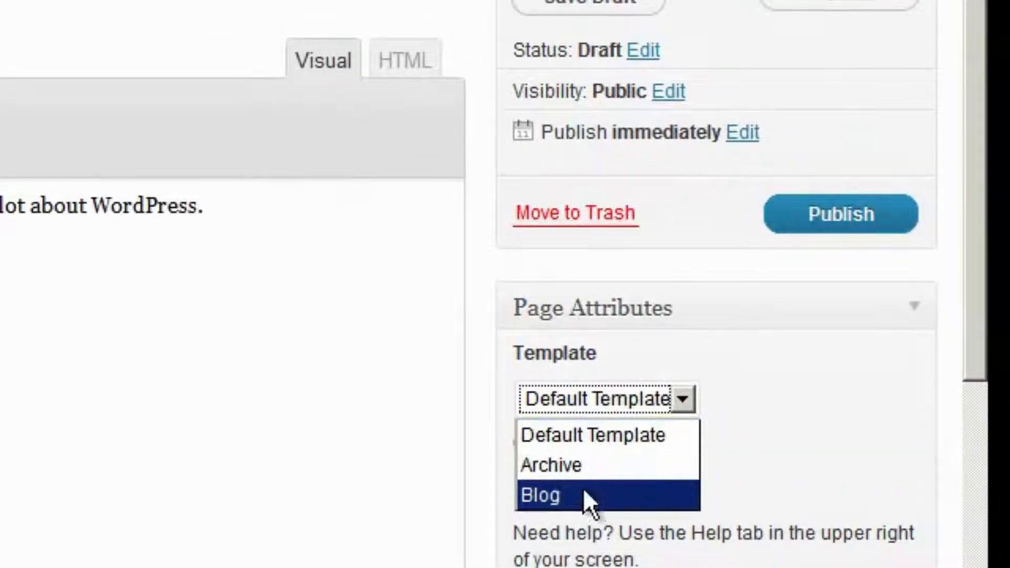
click(589, 437)
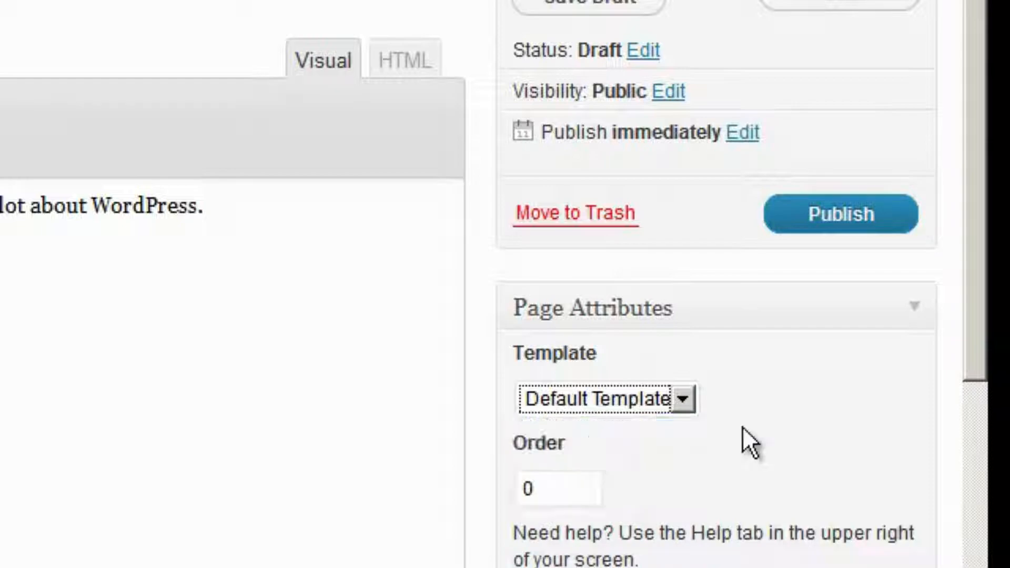
click(849, 226)
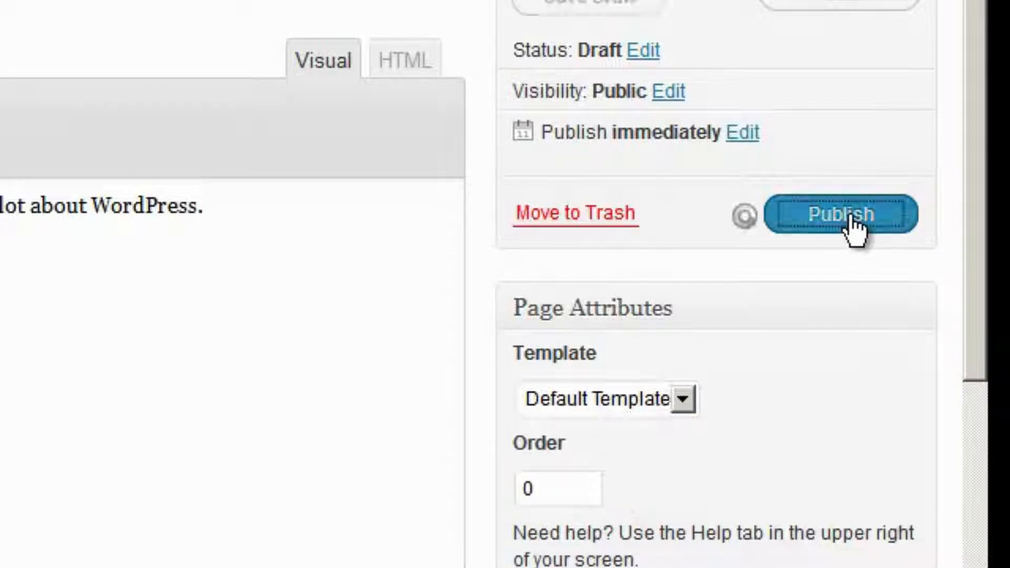
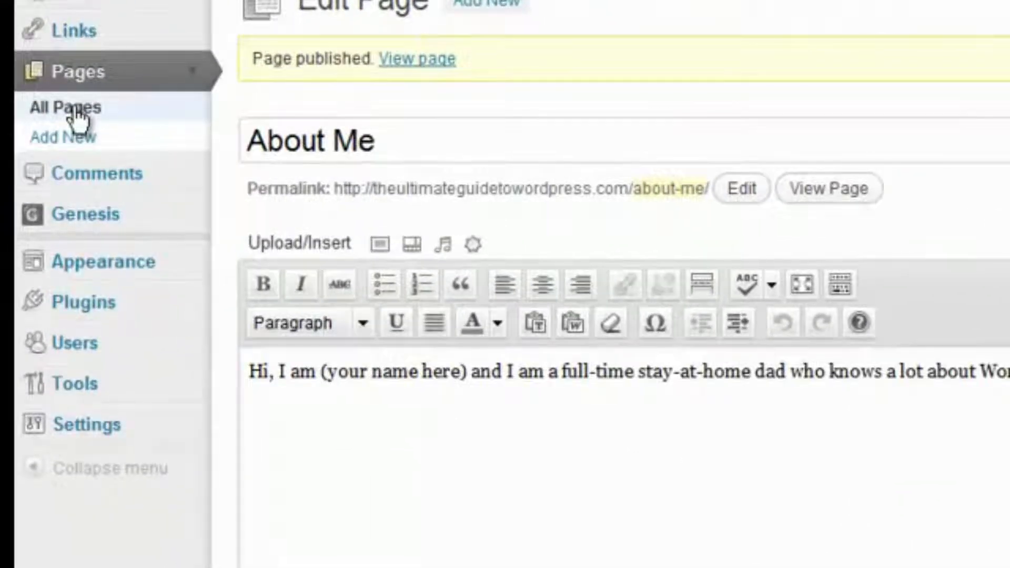
Replace the About Me intro placeholder with '(my name here)' and update the page
click(75, 112)
mouse_move(301, 237)
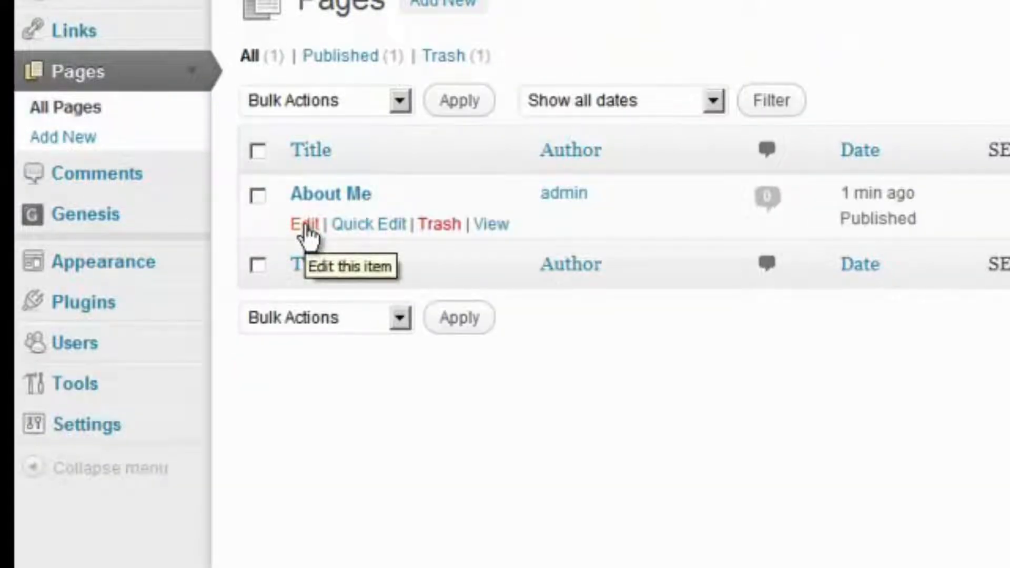
click(306, 231)
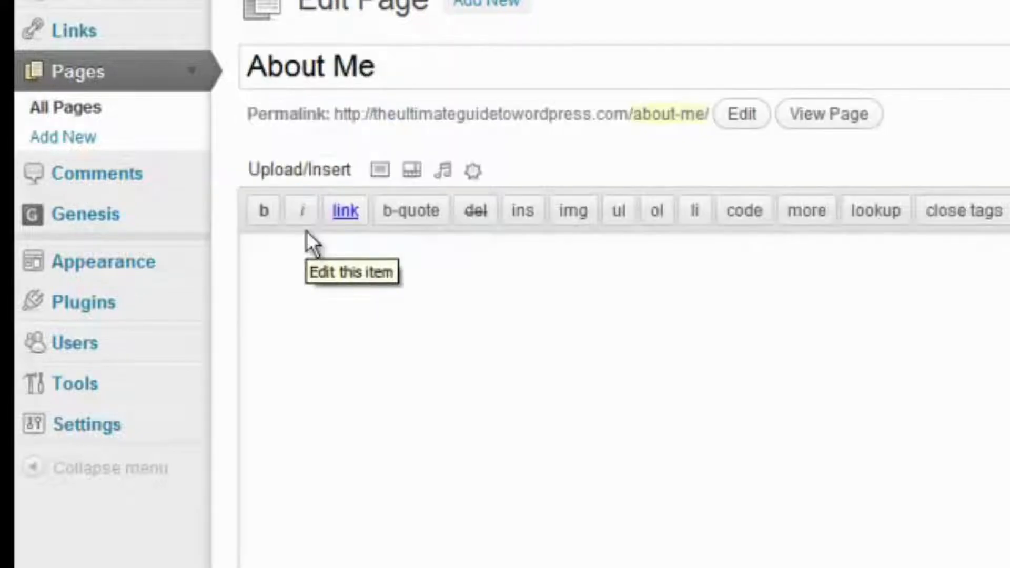
double_click(381, 307)
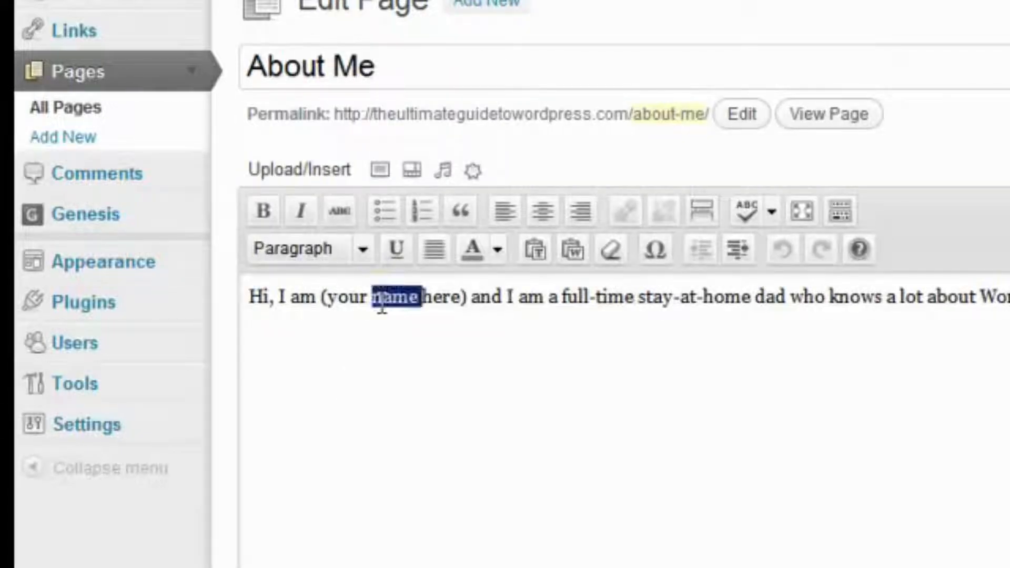
key(Delete)
key(Delete)
key(Delete)
key(Delete)
key(Delete)
key(Delete)
key(Delete)
key(Delete)
key(BackSpace)
key(BackSpace)
key(BackSpace)
key(BackSpace)
key(BackSpace)
text(my name here))
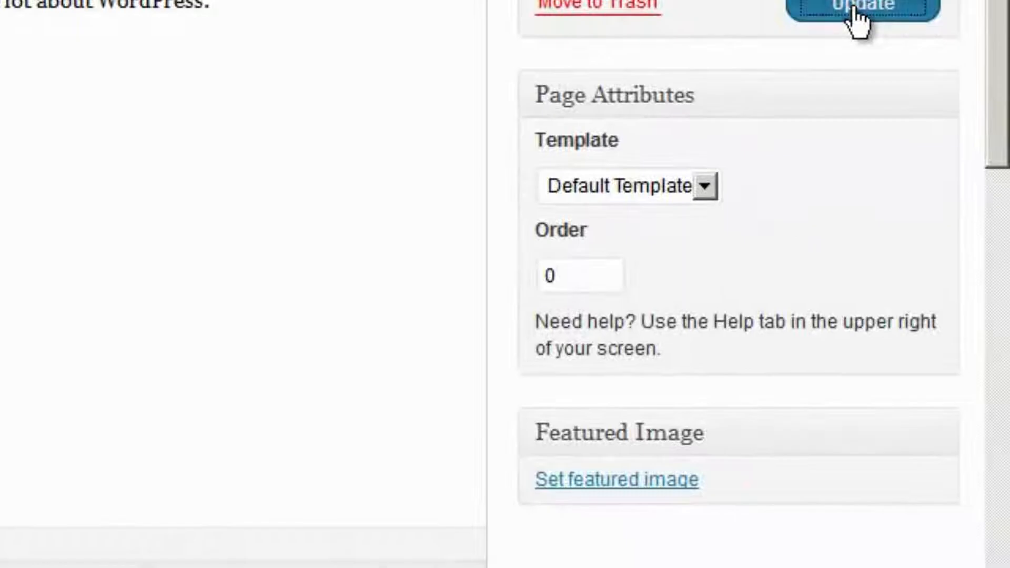
click(924, 38)
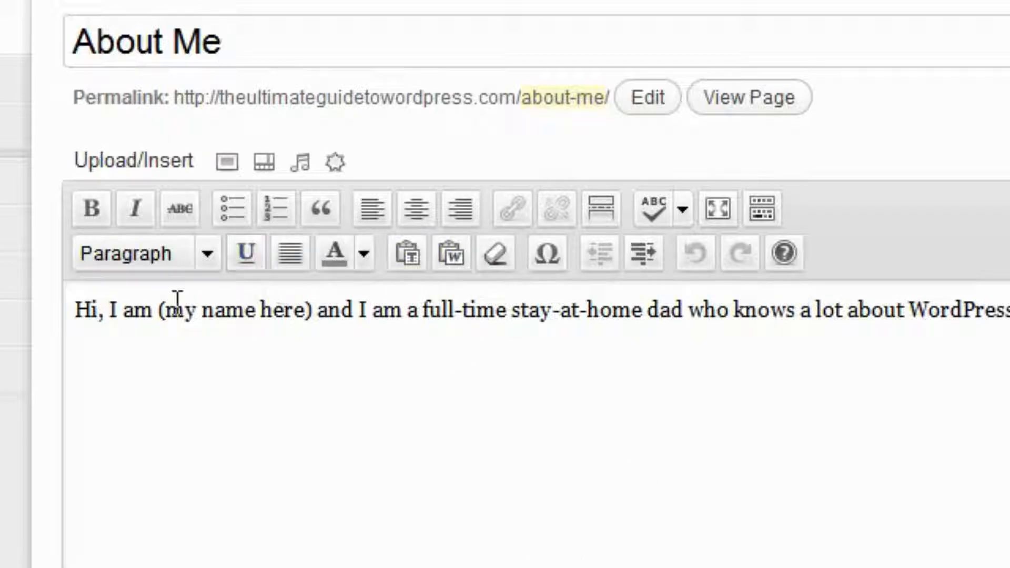
Bold 'I am (my name here)' and add a new 'h1 tag' line below the intro
drag(108, 311, 311, 322)
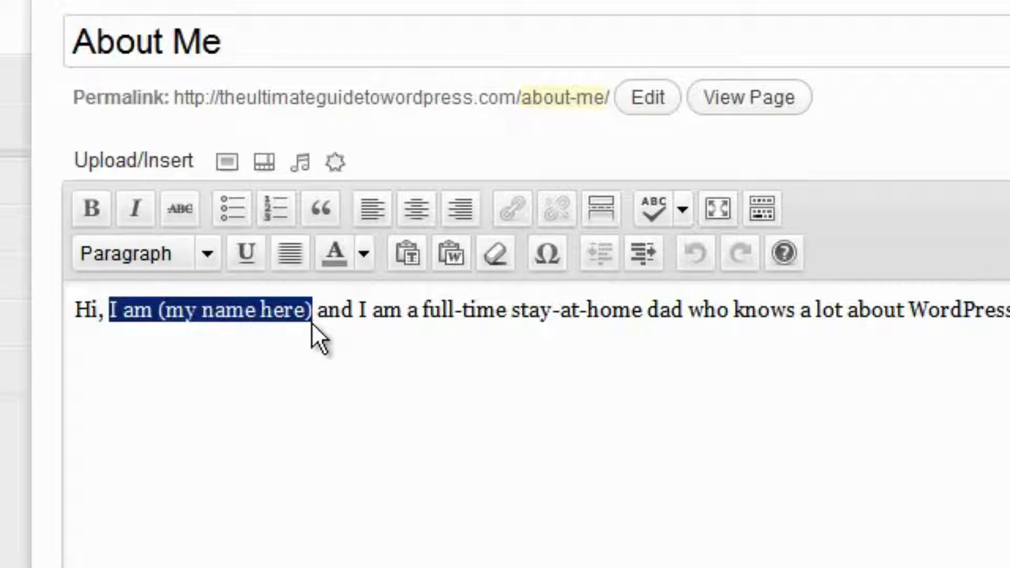
click(91, 209)
click(76, 360)
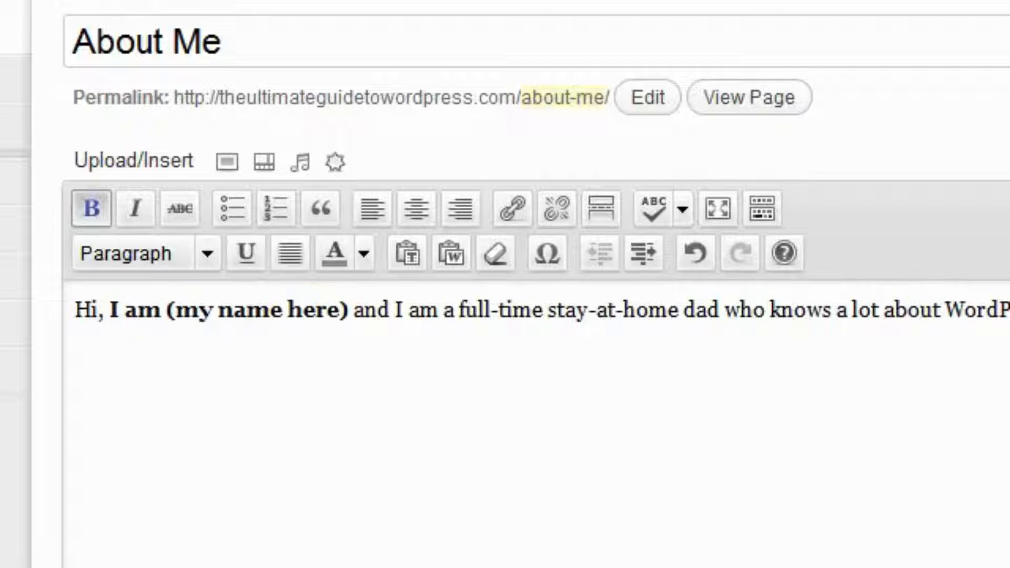
key(Return)
text(h)
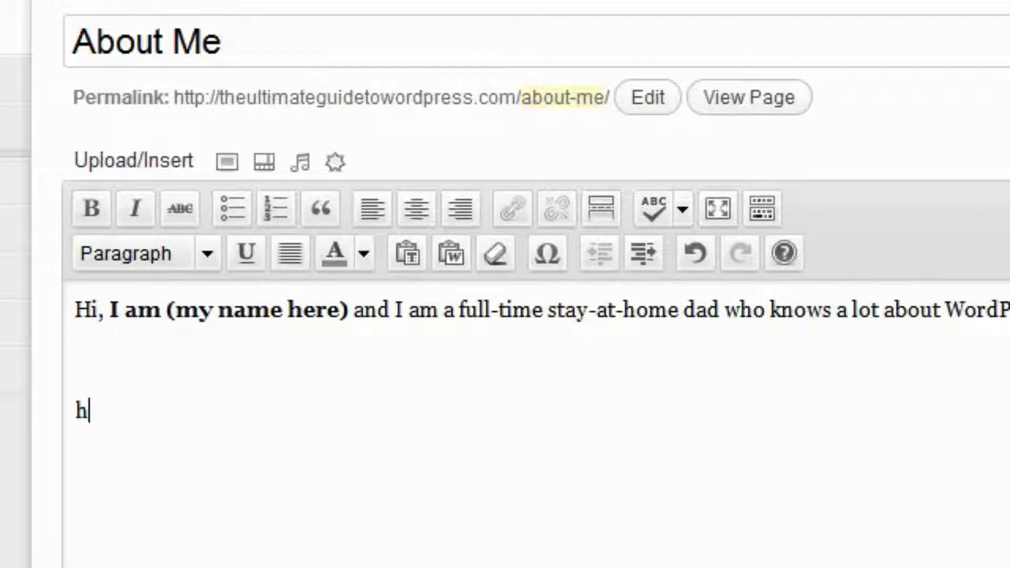
text(1 tage)
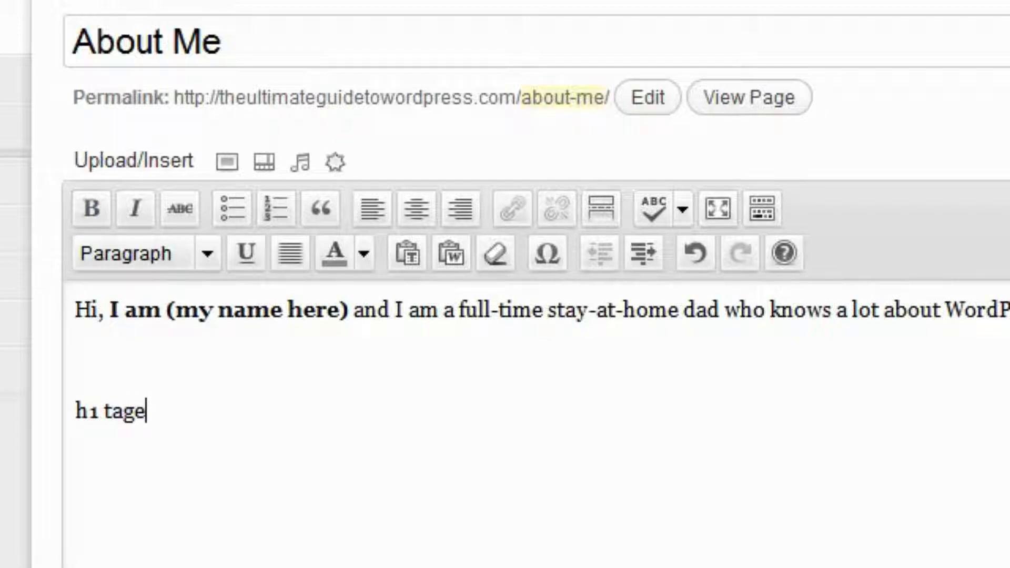
key(BackSpace)
Format the 'h1 tag' line as Heading 1 and start a new paragraph after it
key(ctrl+shift+Left)
key(ctrl+shift+Left)
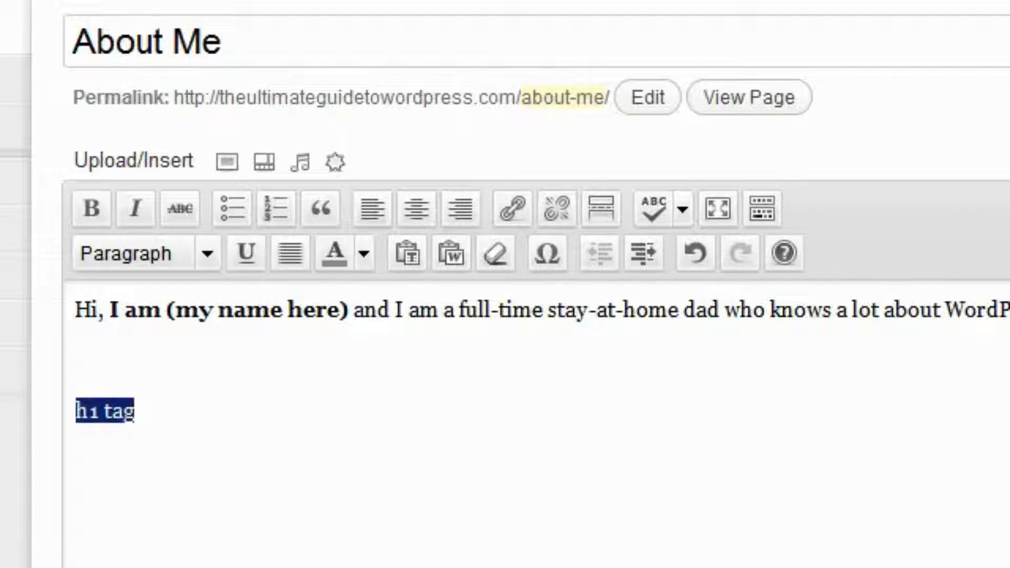
click(206, 271)
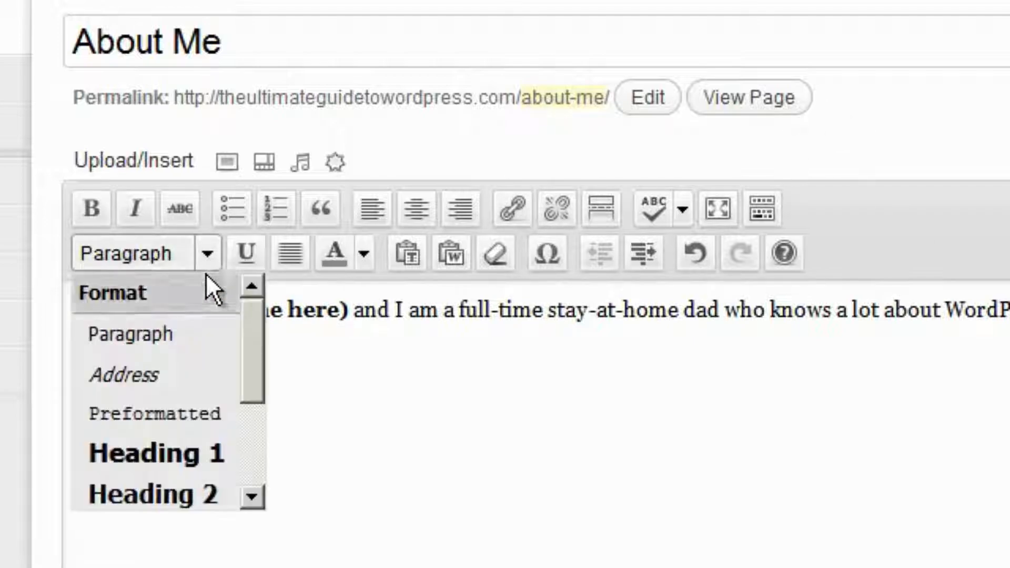
click(170, 452)
click(261, 424)
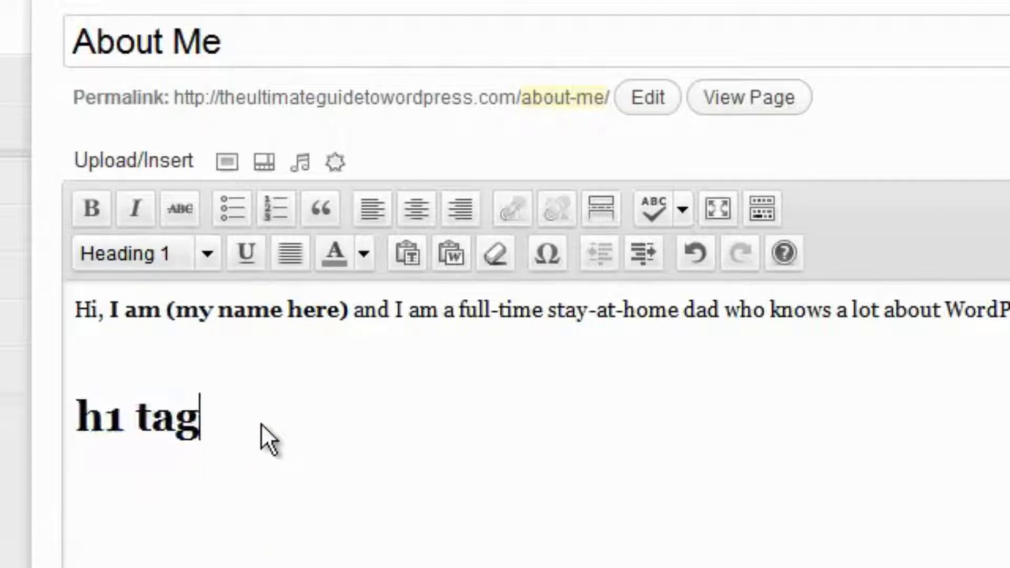
key(Return)
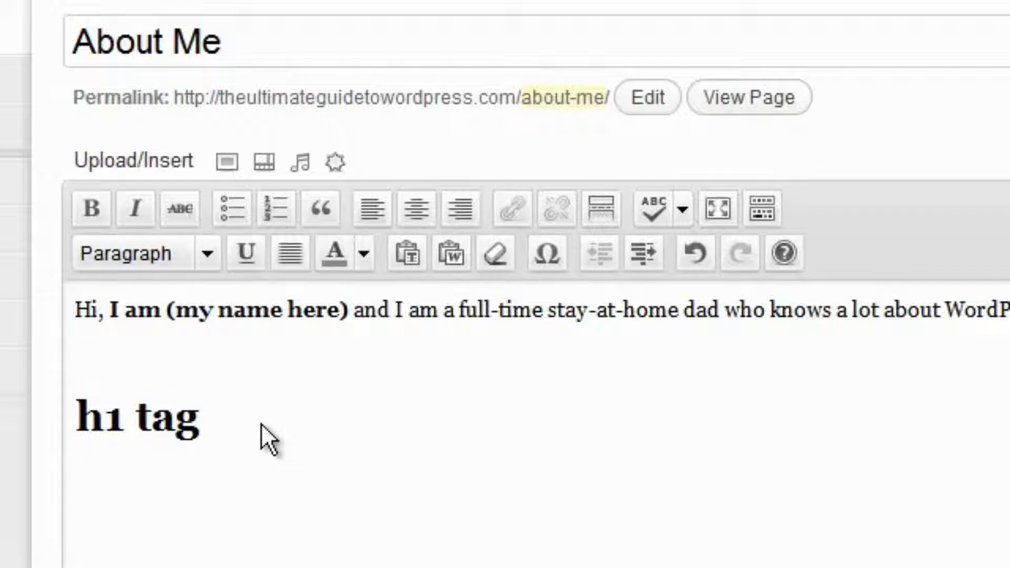
Paste the copied web address as plain text, delete the demo heading, and update the page
click(407, 252)
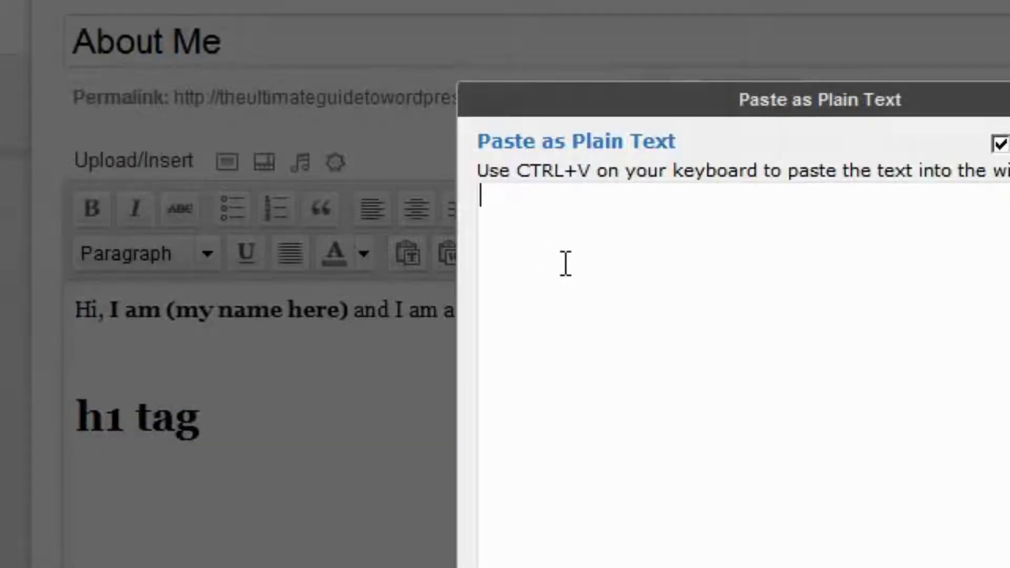
text(http://www.warriorforum.com/warrior-special-offers-forum/439840-7-days-only-grab-private-label-rights-thirty-most-popular-wordpress-tutorial-videos.html)
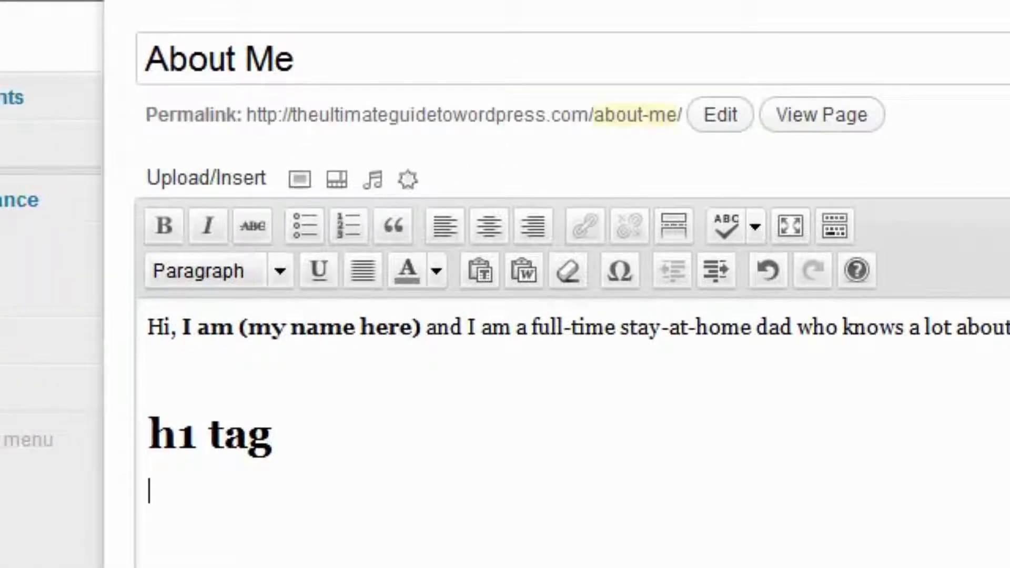
key(BackSpace)
key(BackSpace)
key(BackSpace)
key(BackSpace)
key(BackSpace)
key(BackSpace)
key(BackSpace)
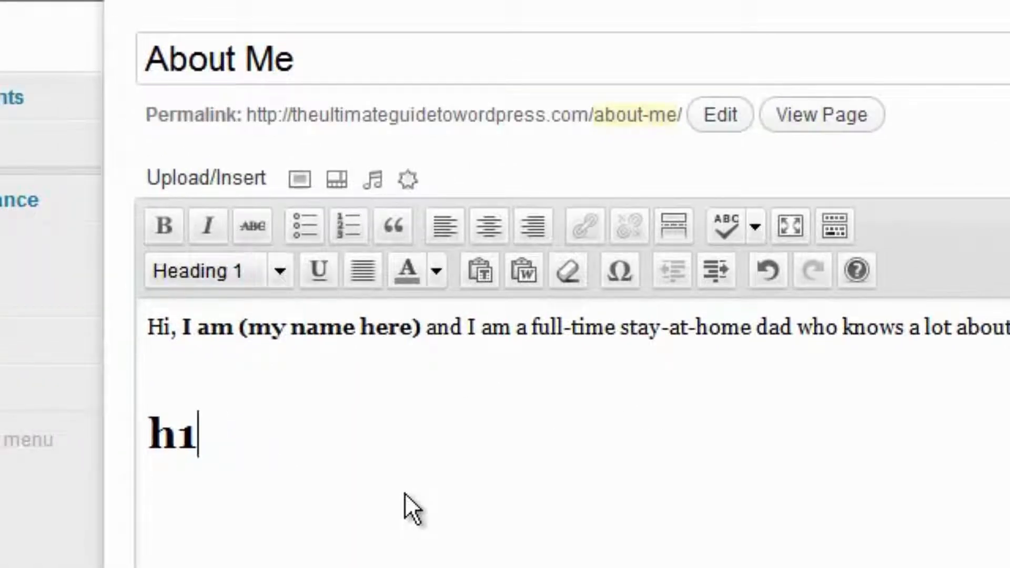
key(BackSpace)
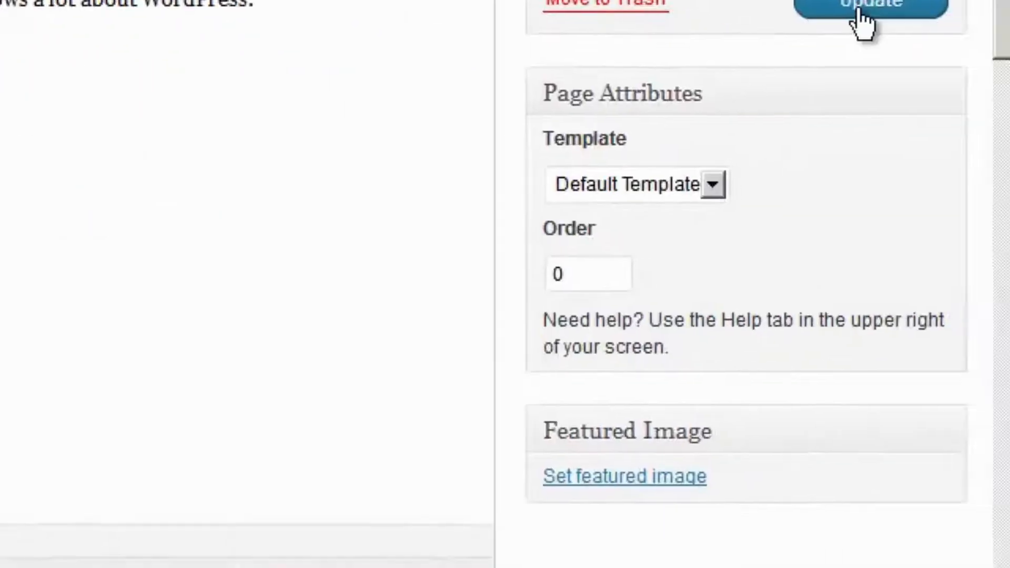
click(855, 15)
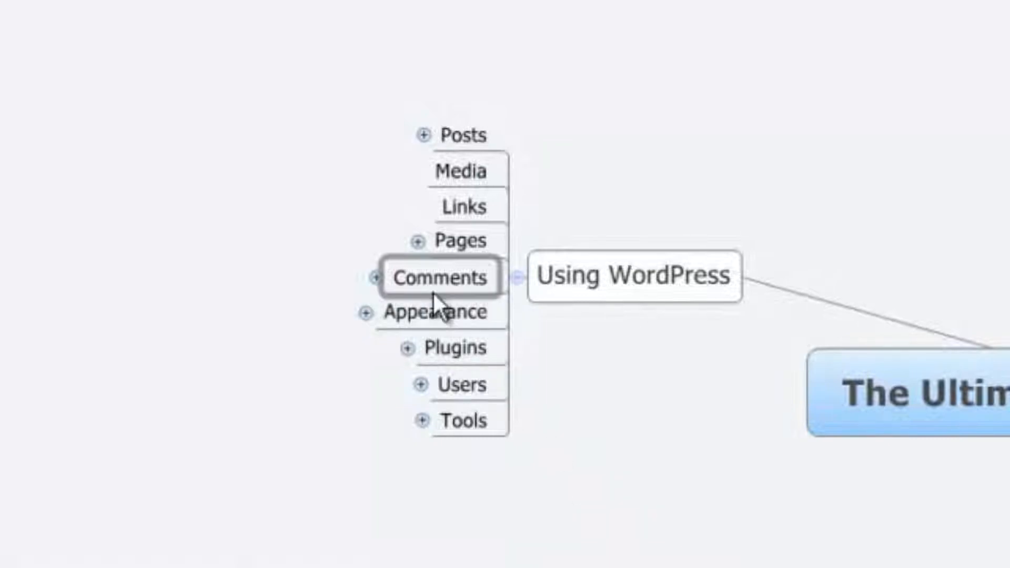
Expand the mind map's Comments branch and select its Moderating comments topic
click(374, 278)
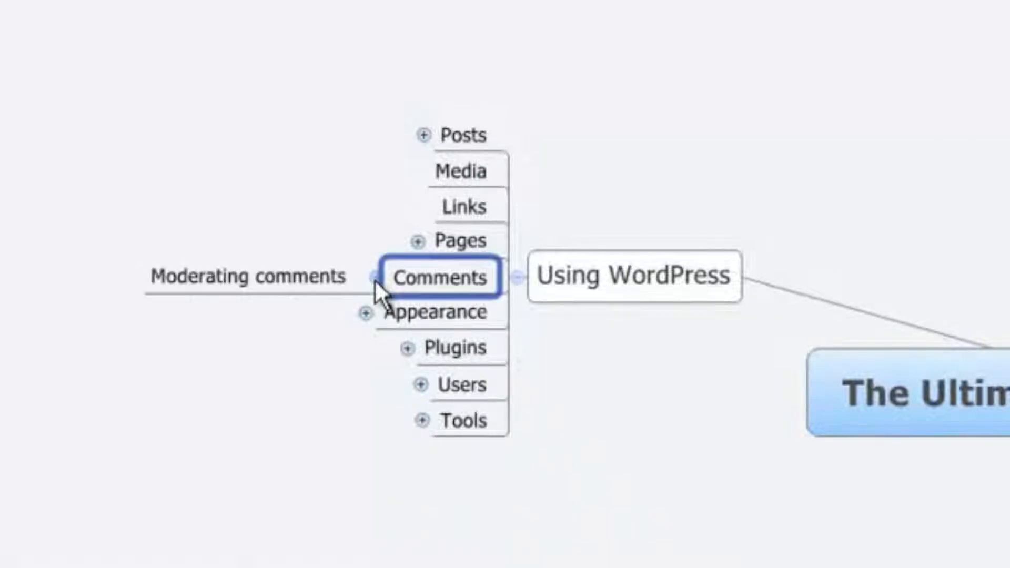
click(275, 279)
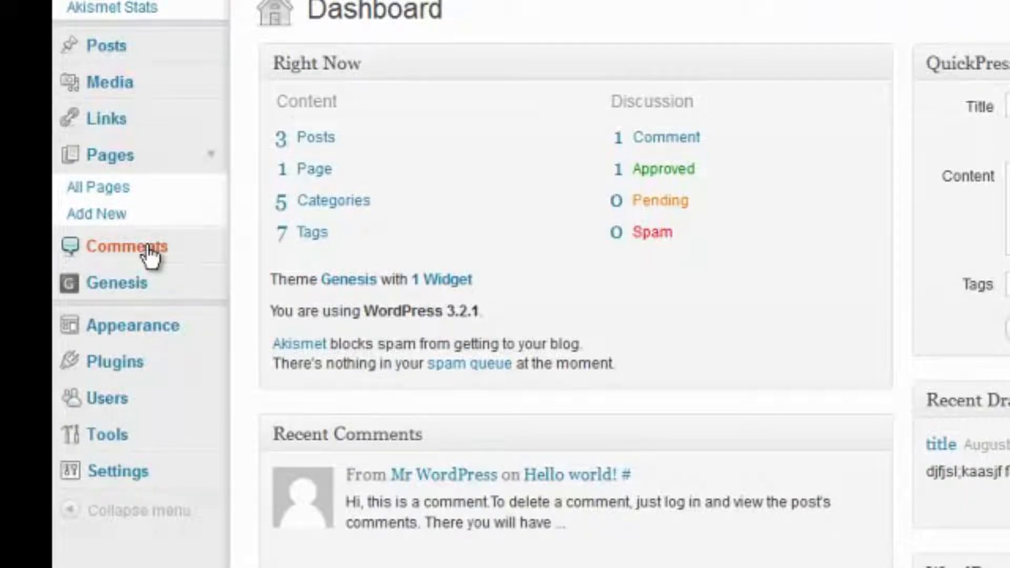
In the Comments list, unapprove the sample comment to pending, then approve it again
click(151, 253)
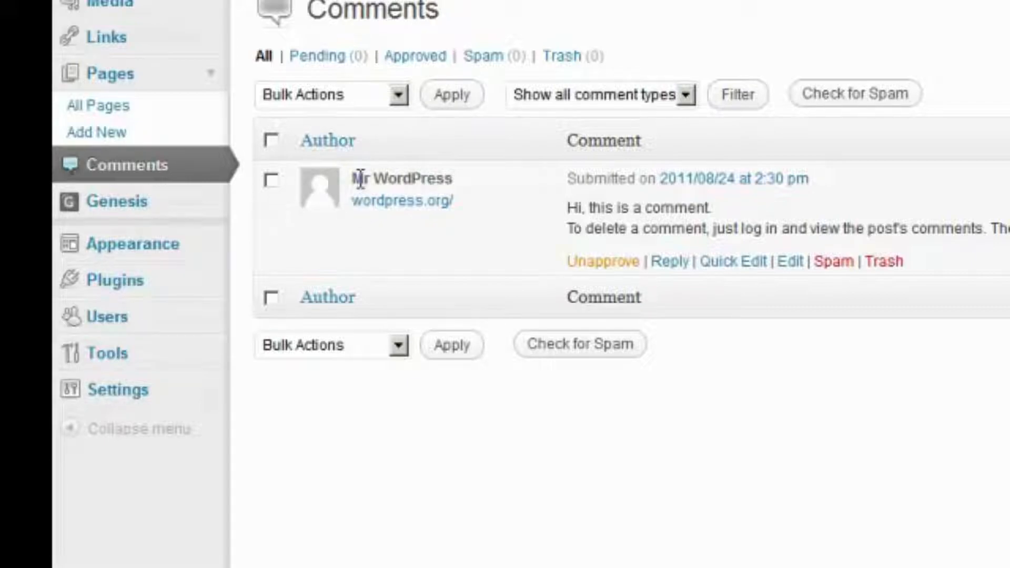
drag(358, 176, 465, 179)
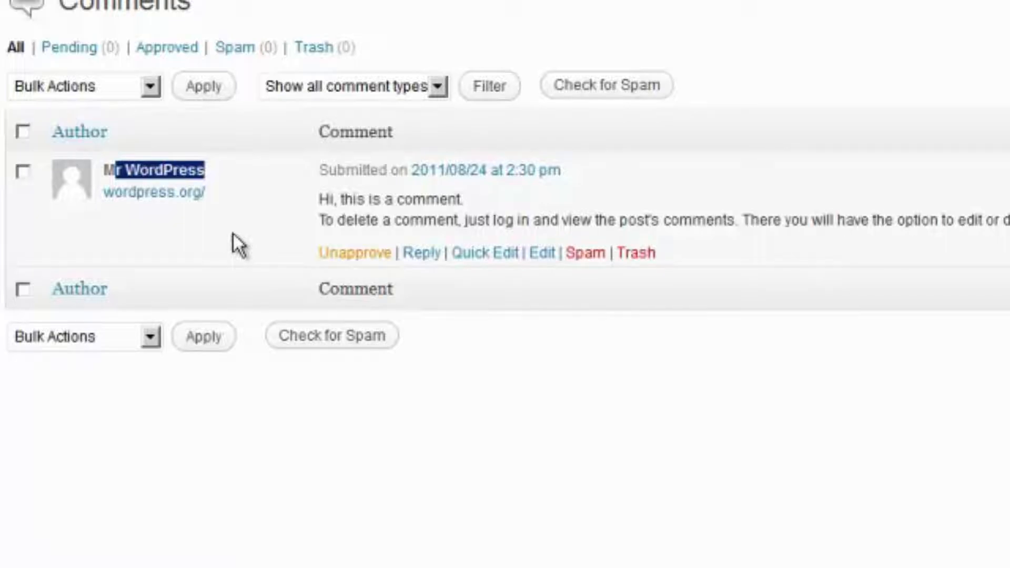
click(349, 253)
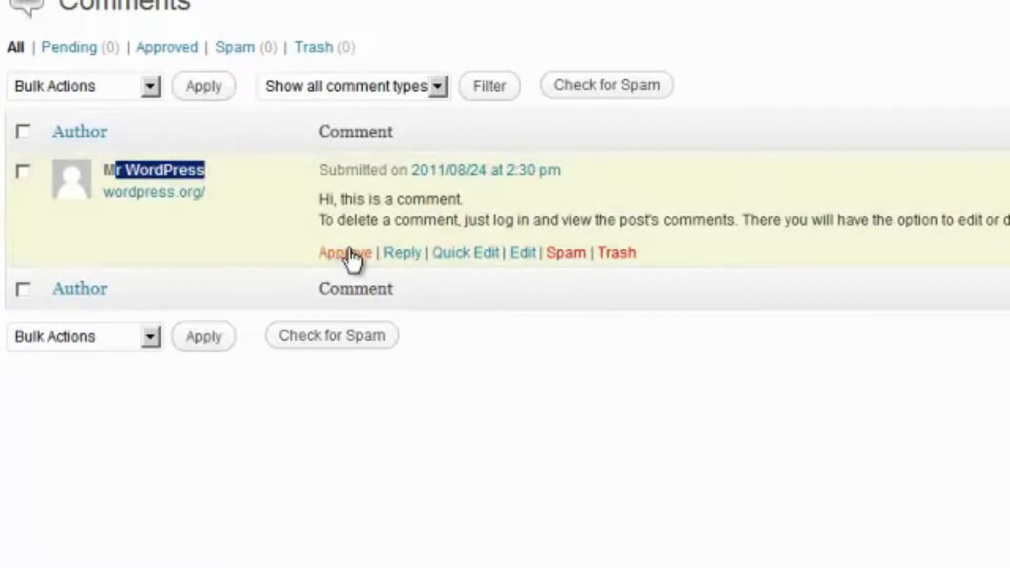
click(239, 239)
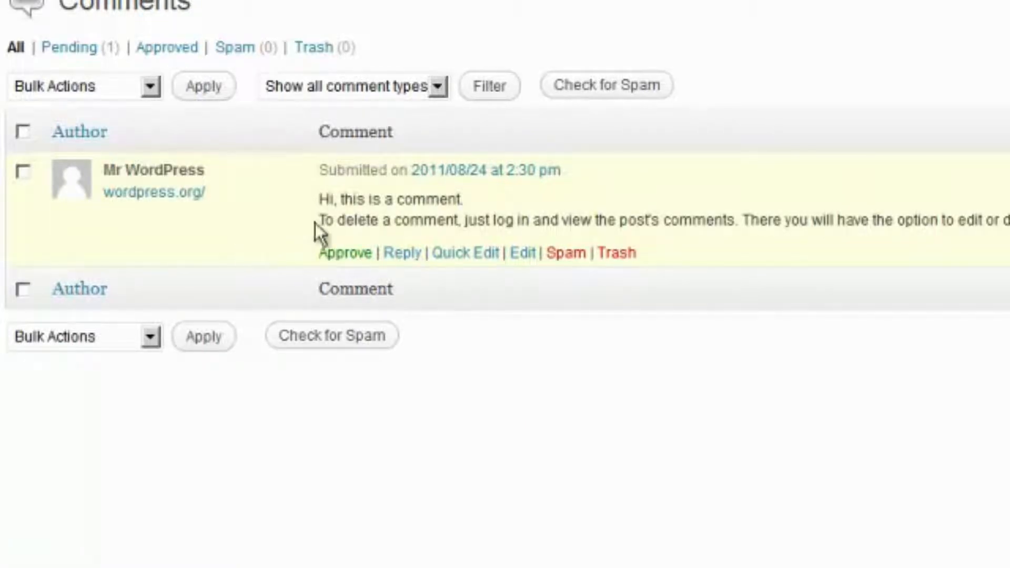
click(341, 253)
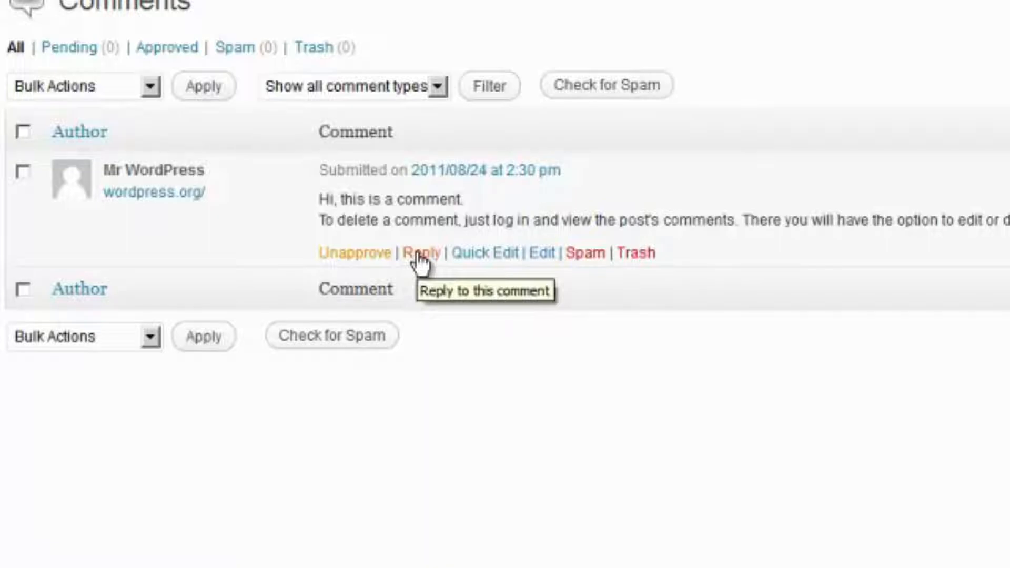
Reply 'Thanks, please stop by from time to time and contribute.' to the sample comment
click(419, 254)
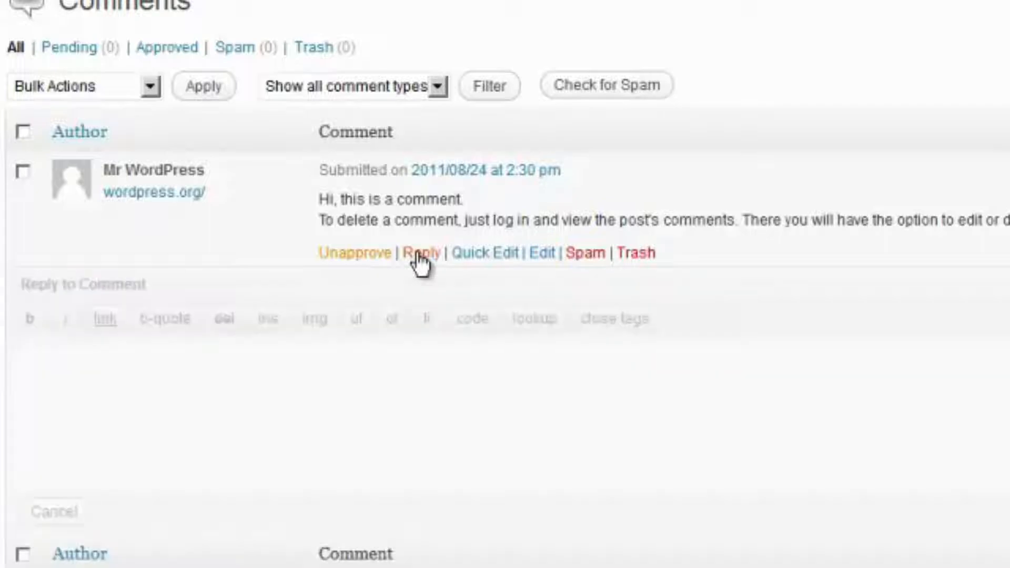
text(Th)
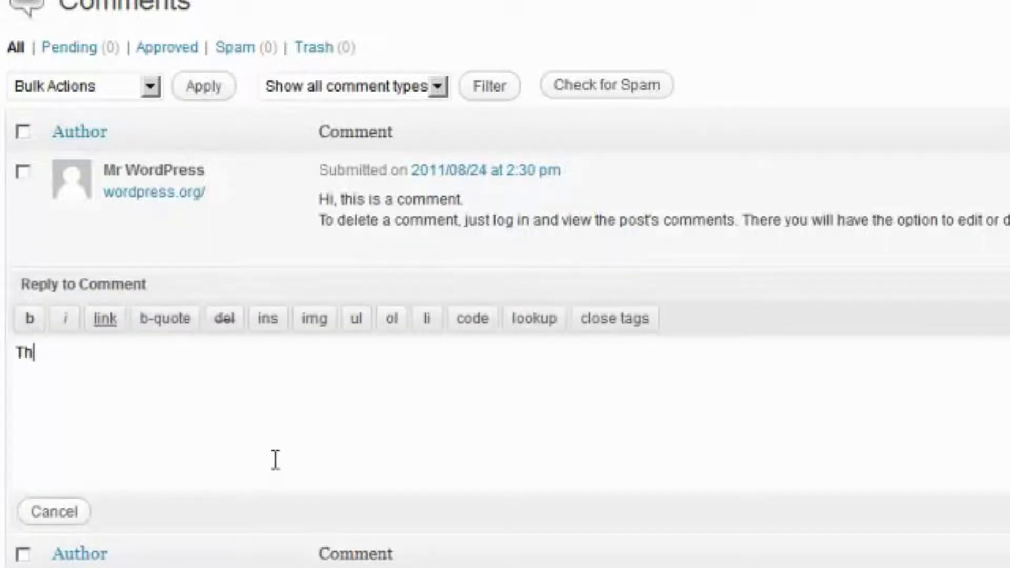
text(anks, ple)
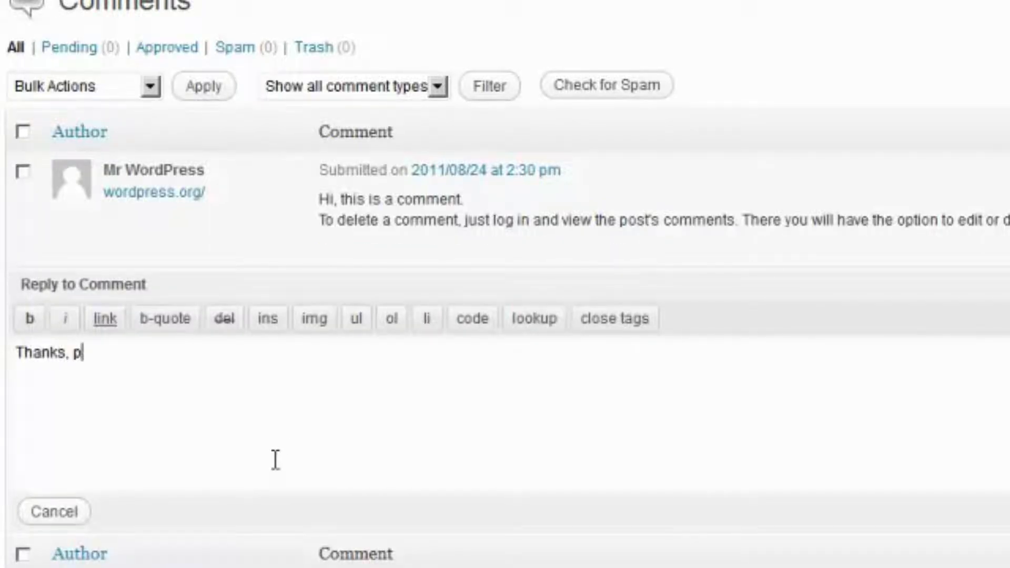
key(BackSpace)
key(BackSpace)
text(lesa)
key(BackSpace)
key(BackSpace)
text(ase stop by )
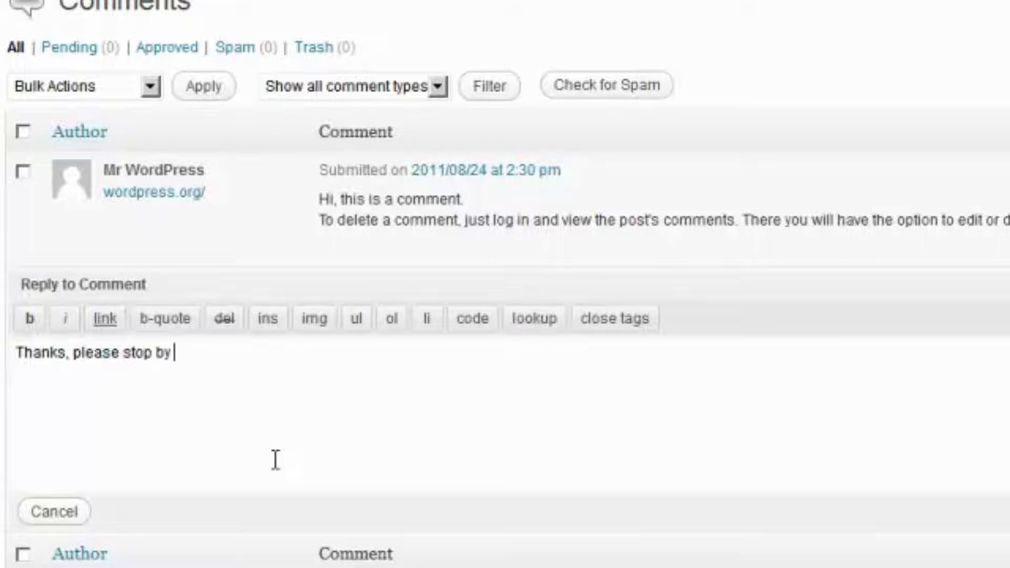
text(from time to time and )
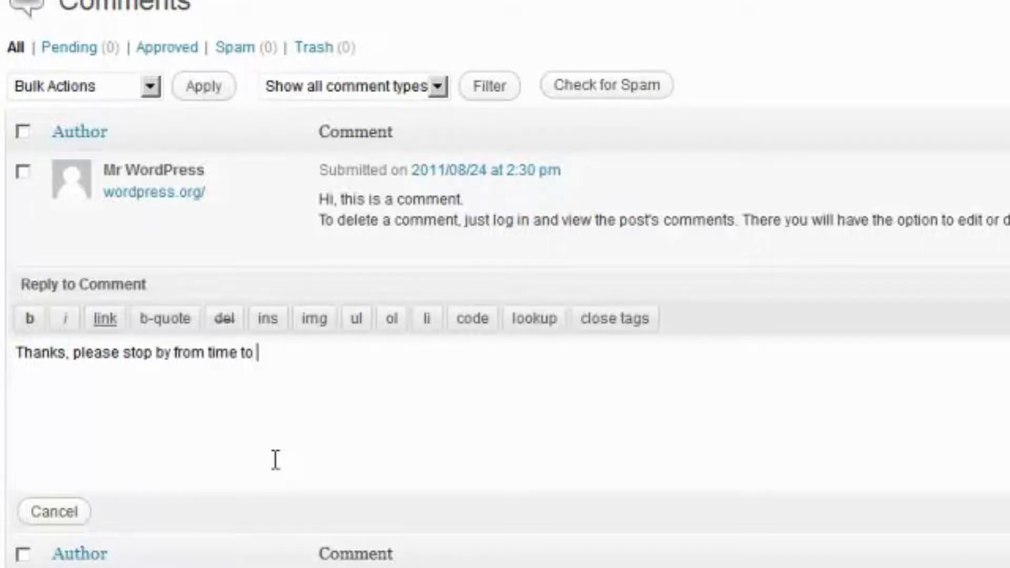
text(contribute.)
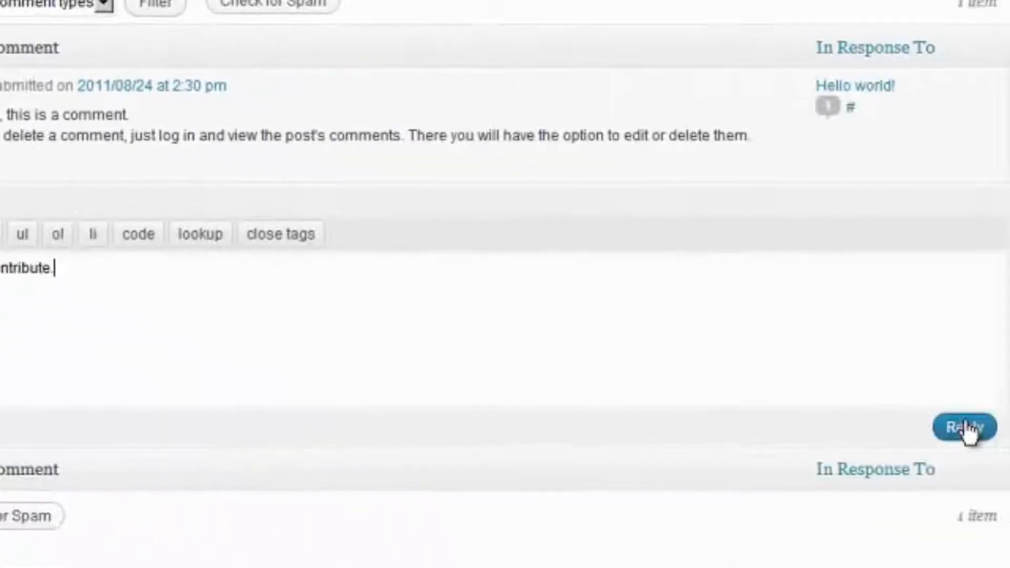
click(1009, 510)
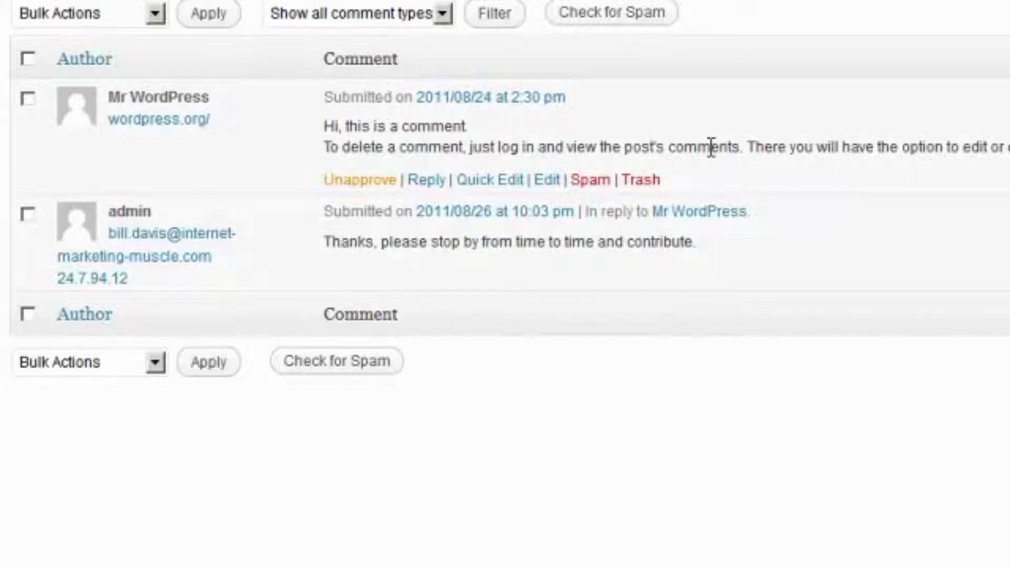
Resave the sample comment via Edit (retyping 'just') and again via Quick Edit
click(547, 185)
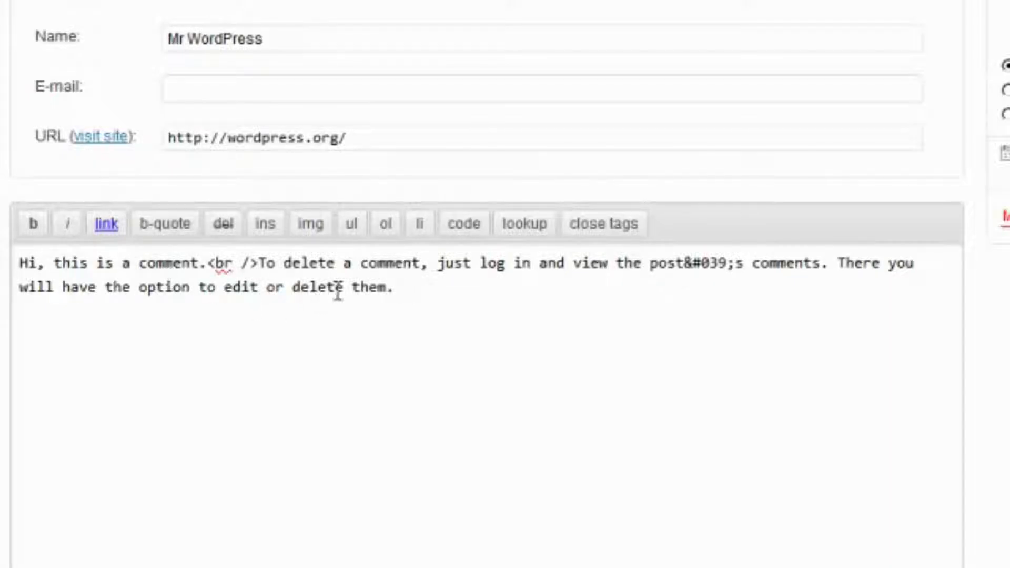
double_click(456, 271)
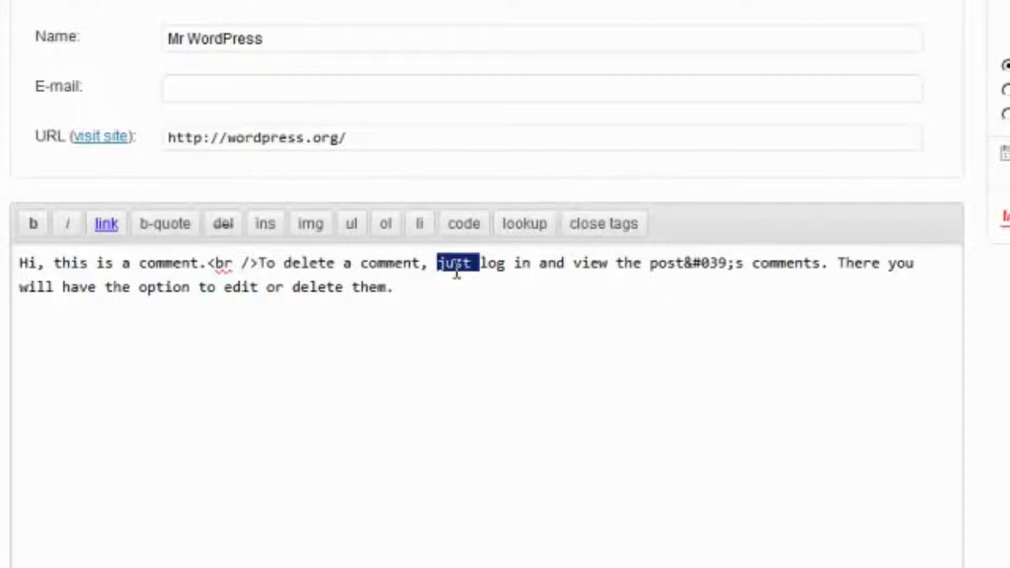
text(jsut)
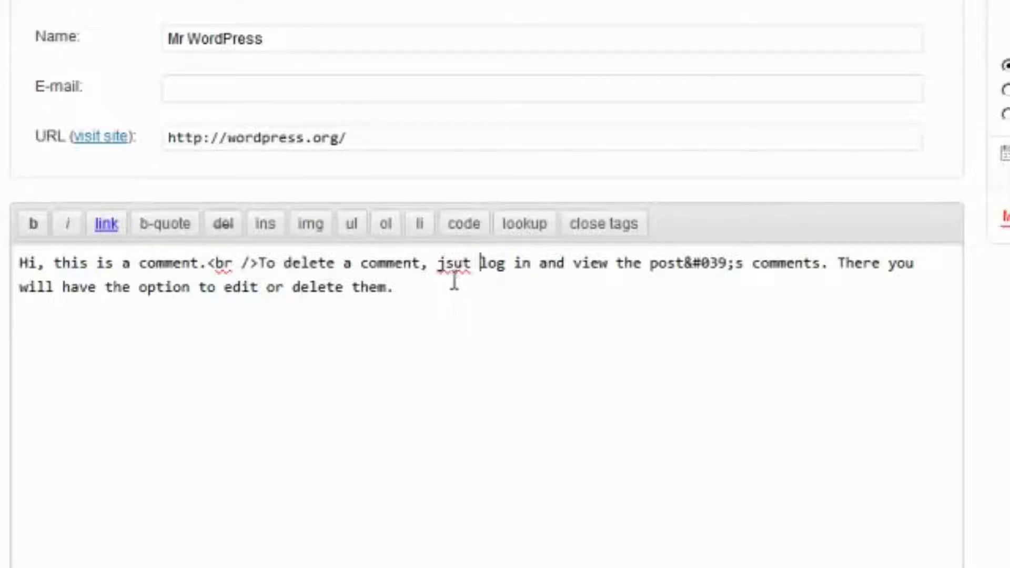
text(just)
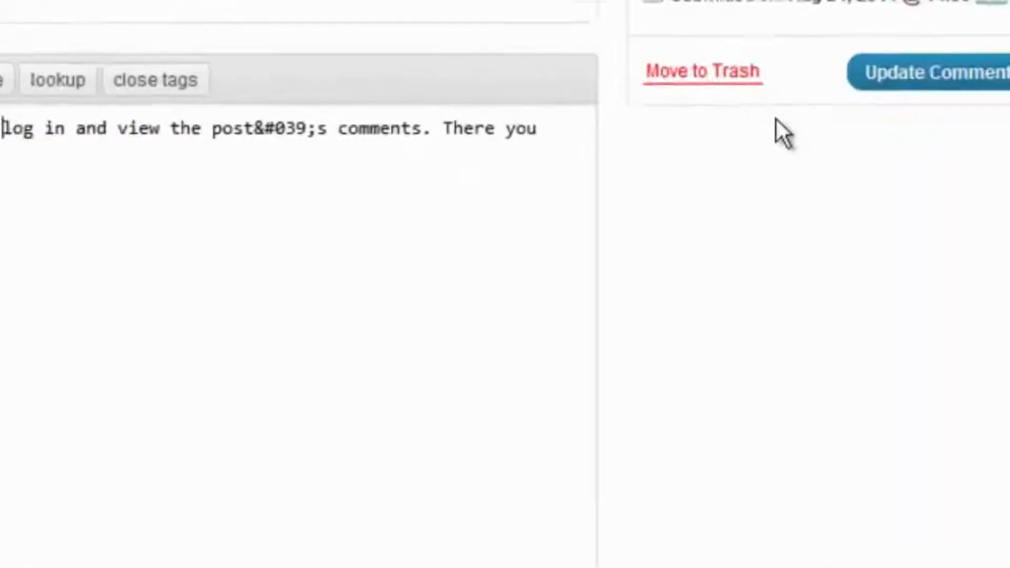
click(902, 82)
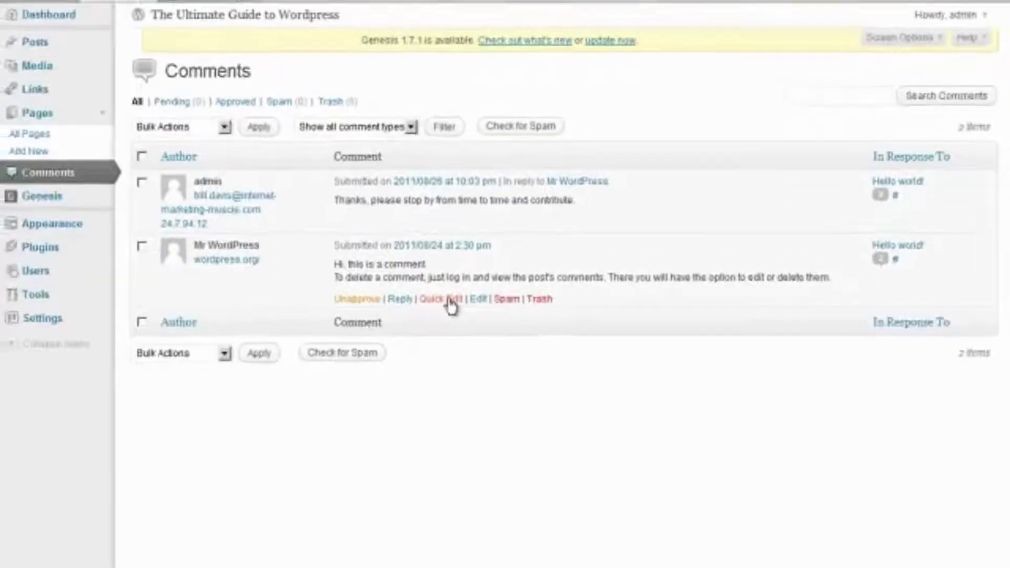
click(450, 299)
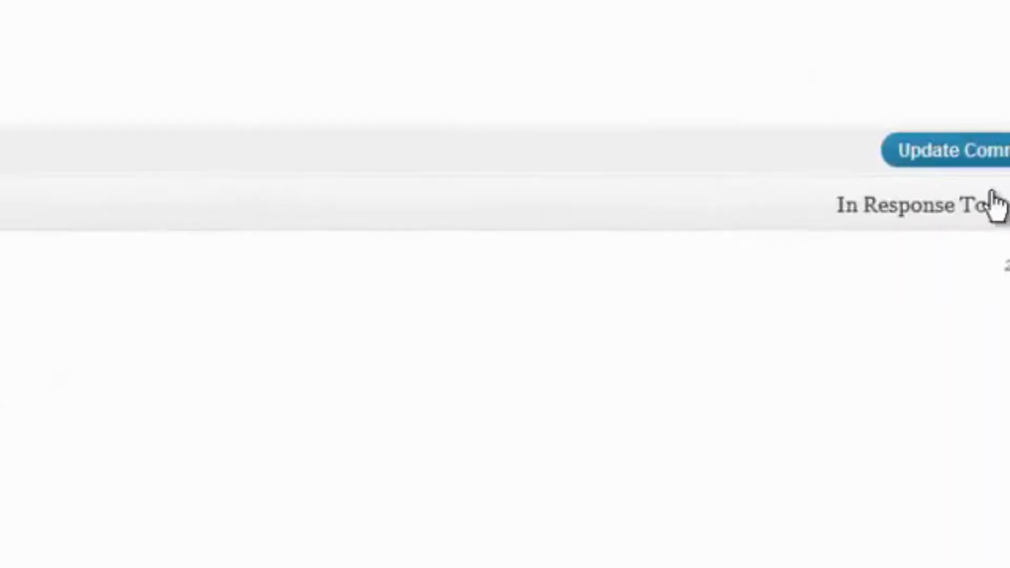
click(905, 108)
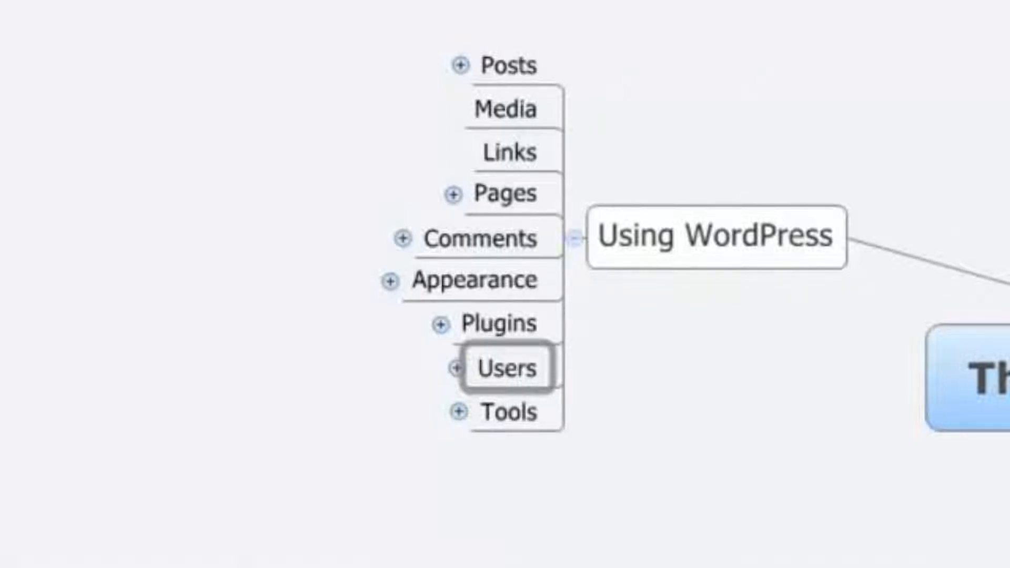
Expand the mind map's Users topic to show Adding users and Editing users
click(455, 369)
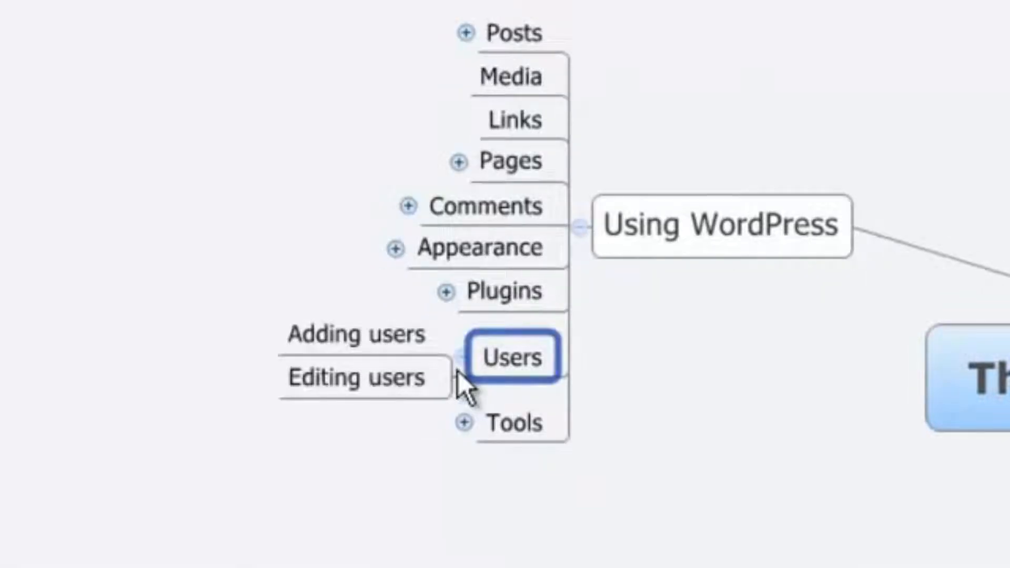
click(333, 340)
click(333, 377)
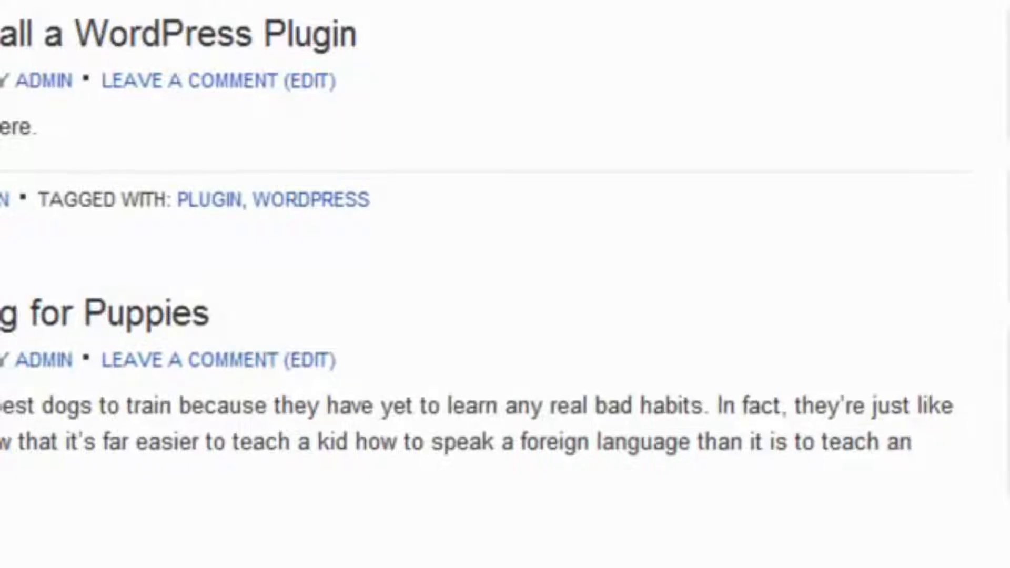
Return to the WordPress admin Dashboard and expand the Users menu
click(128, 6)
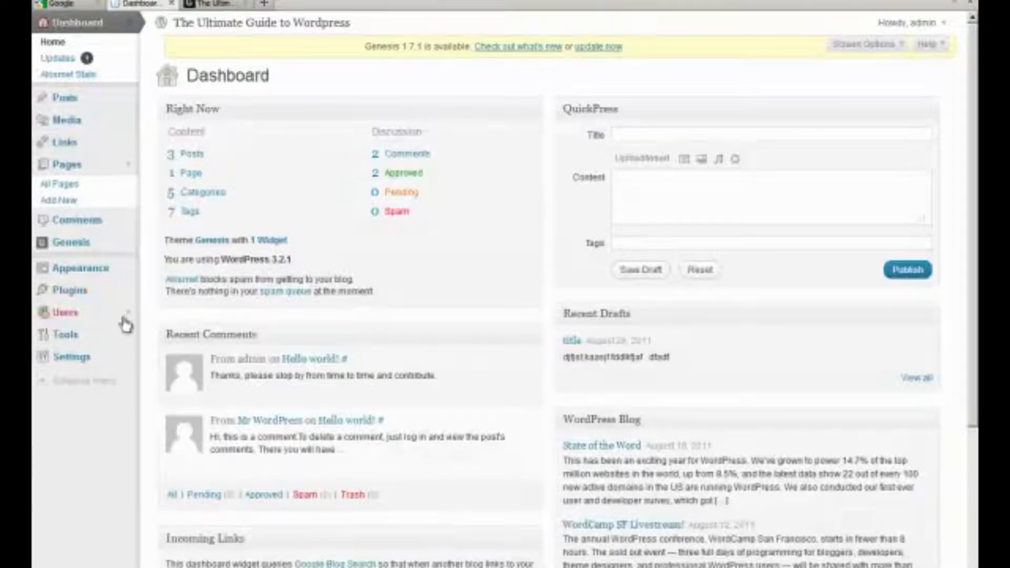
click(127, 318)
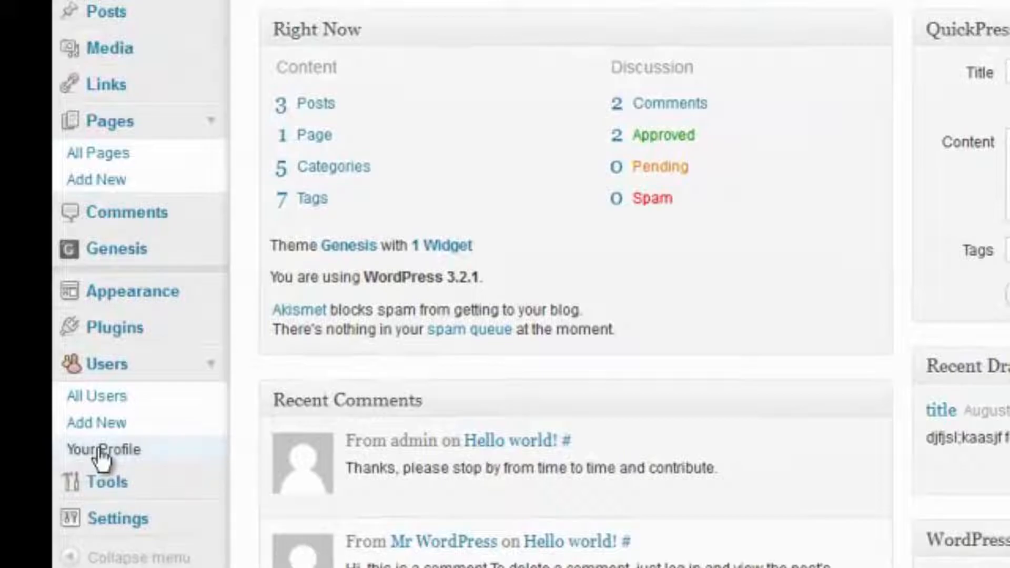
View All Users, then open the Add New user form
click(116, 400)
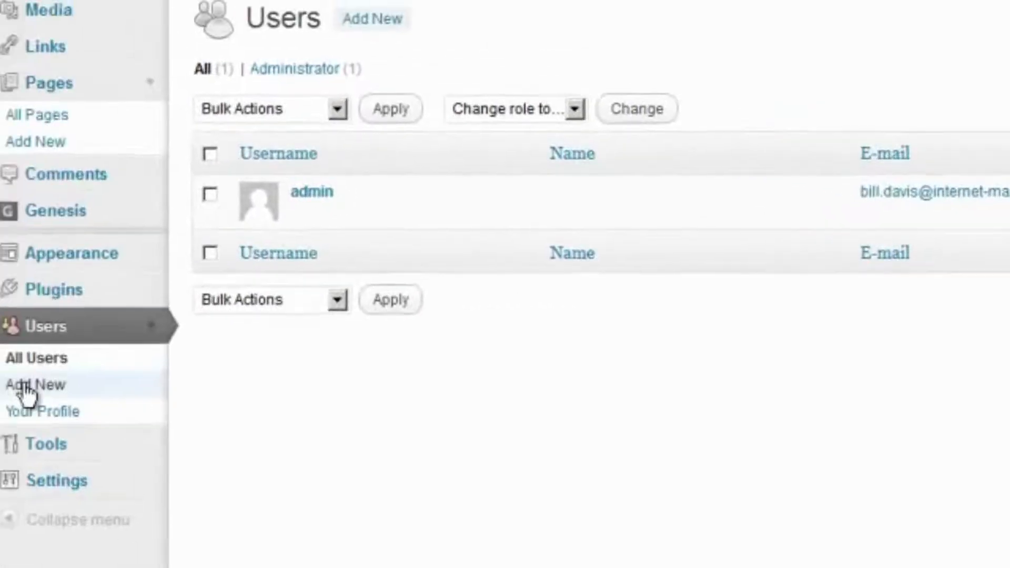
click(26, 385)
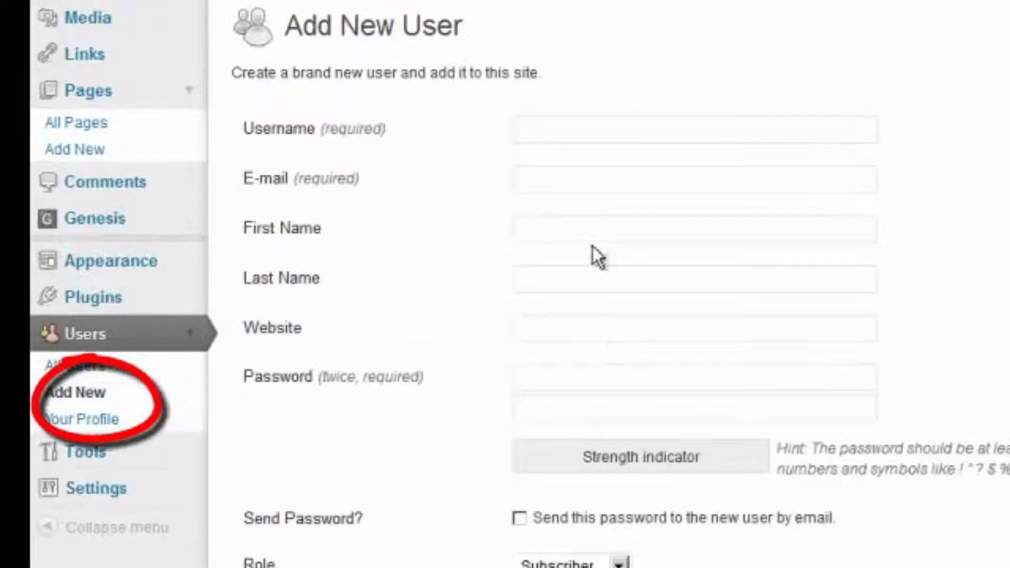
Enter the new user's username, e-mail, first and last name, and website address
click(574, 134)
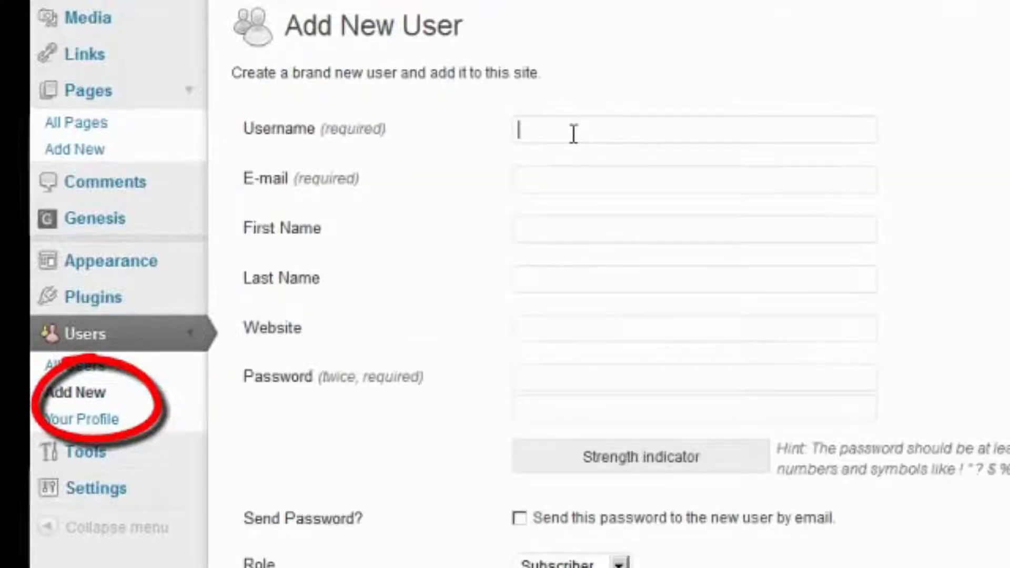
text(Bill)
key(Tab)
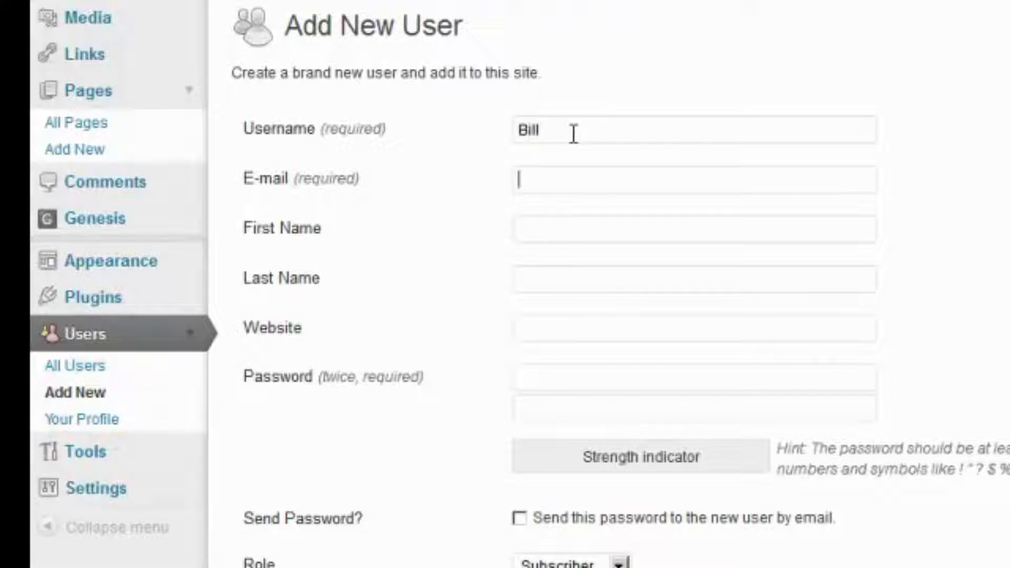
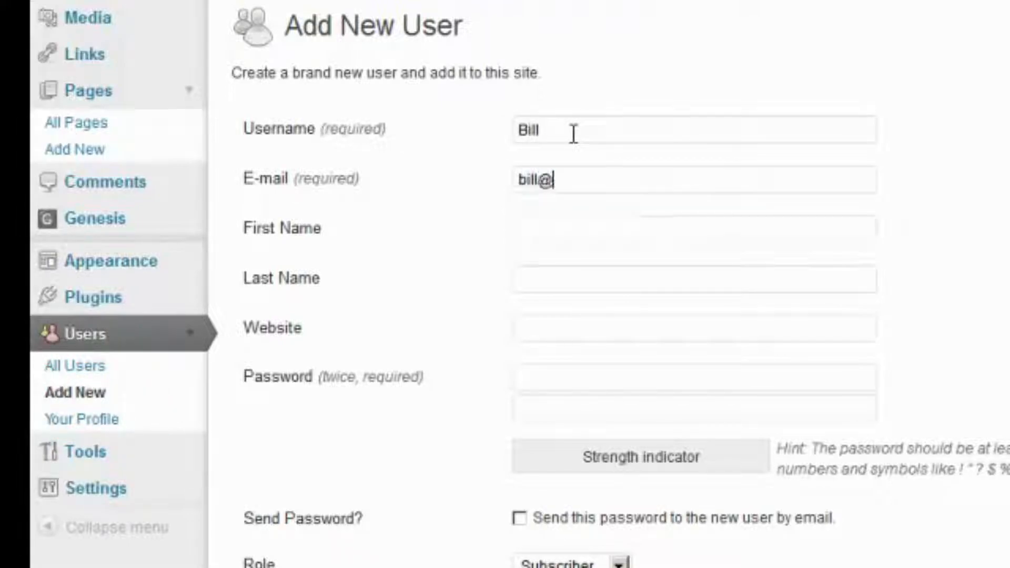
key(Tab)
key(Tab)
key(Tab)
text(http://)
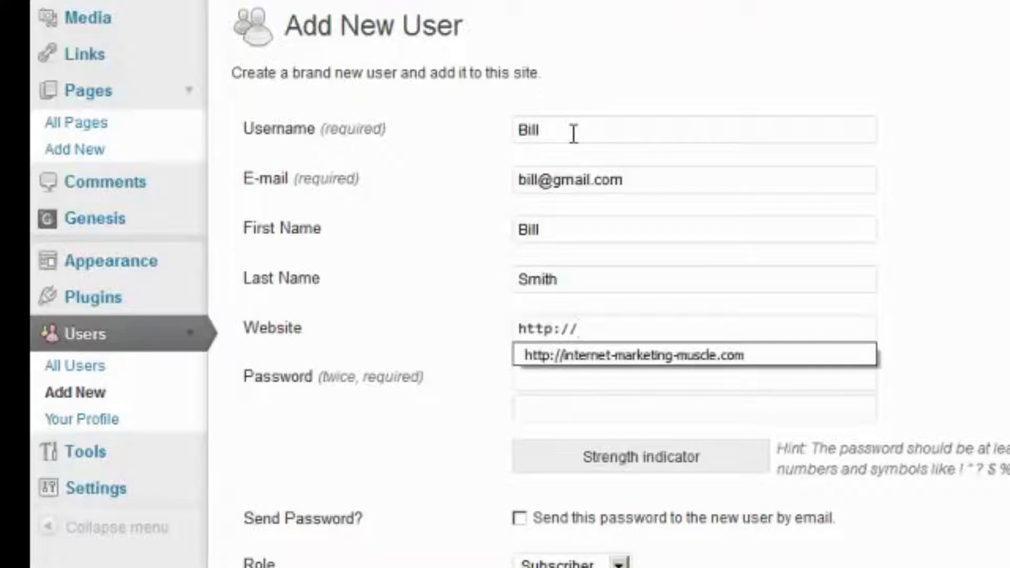
key(Down)
key(Tab)
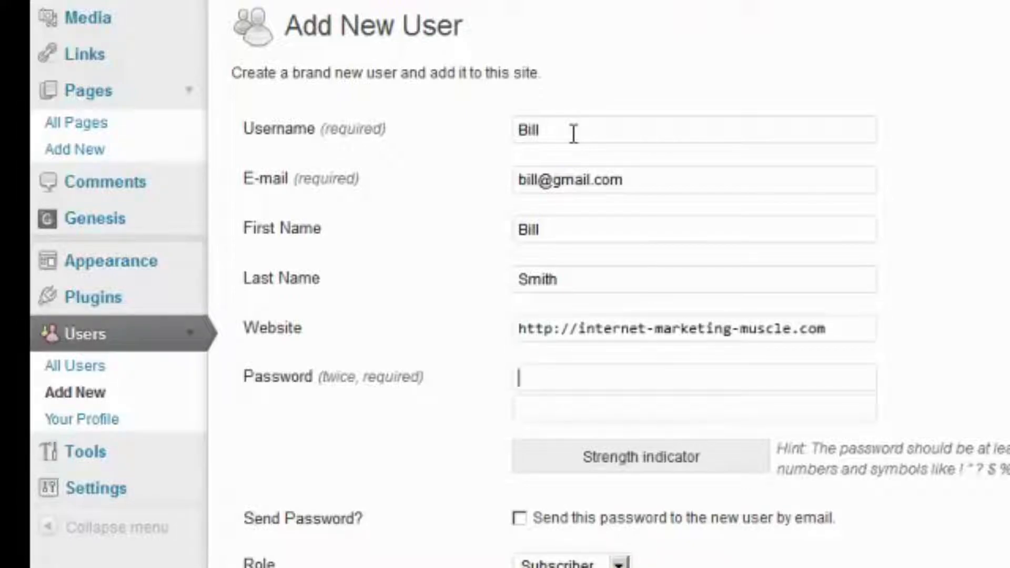
Enter a matching seven-character password in both password fields
text(••••••)
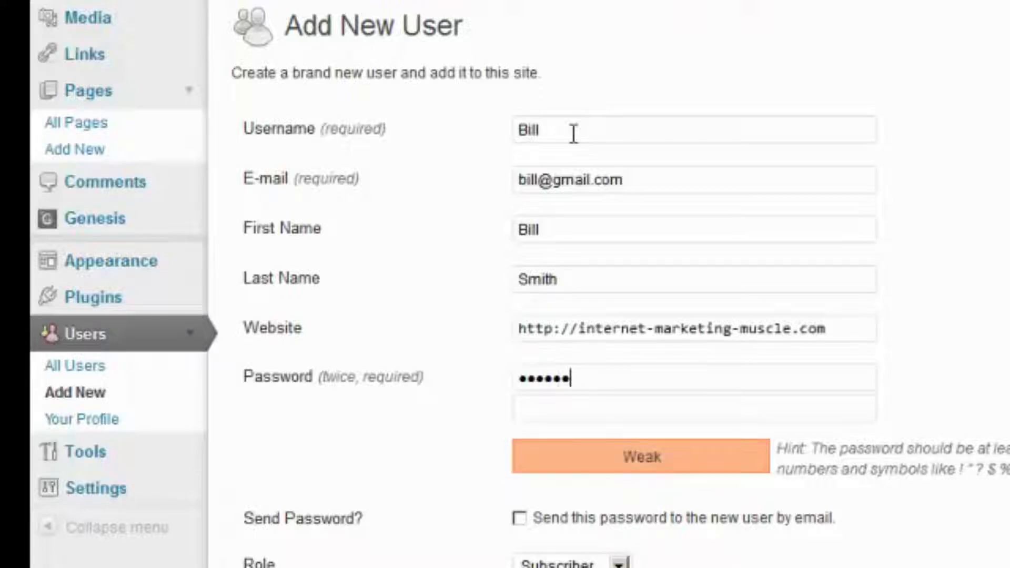
key(BackSpace)
key(BackSpace)
text(••)
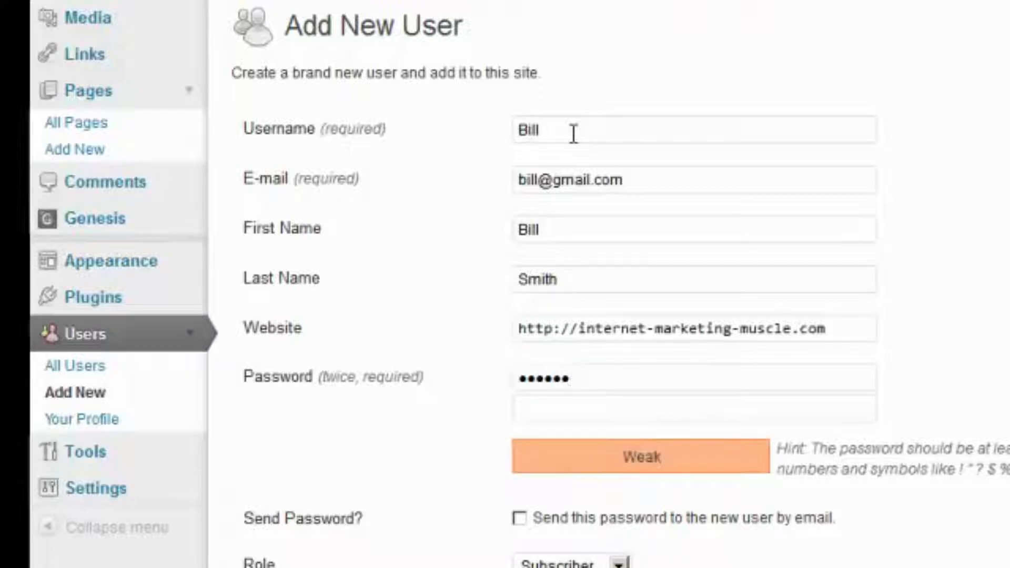
key(ctrl+a)
key(Tab)
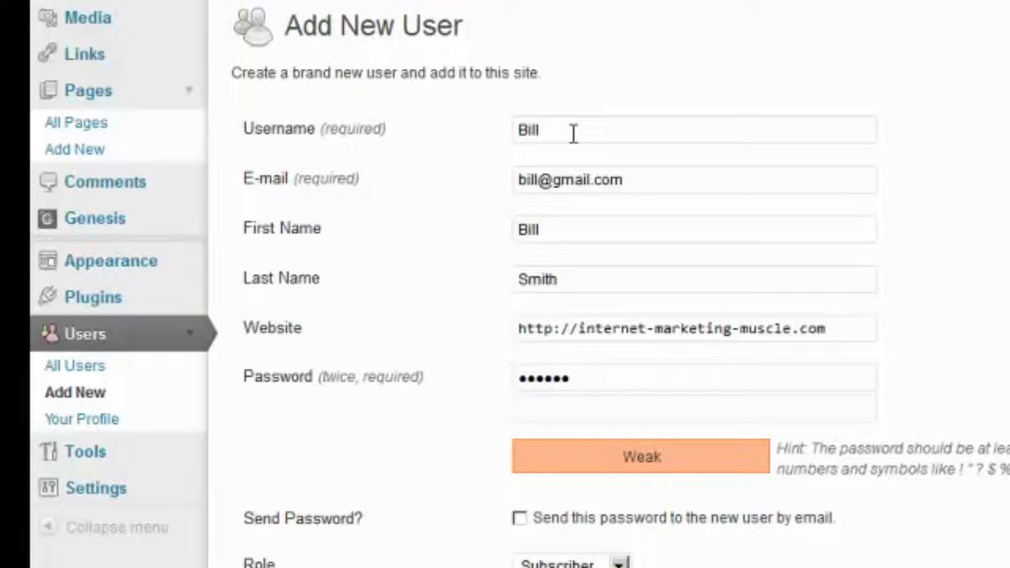
text(••••••)
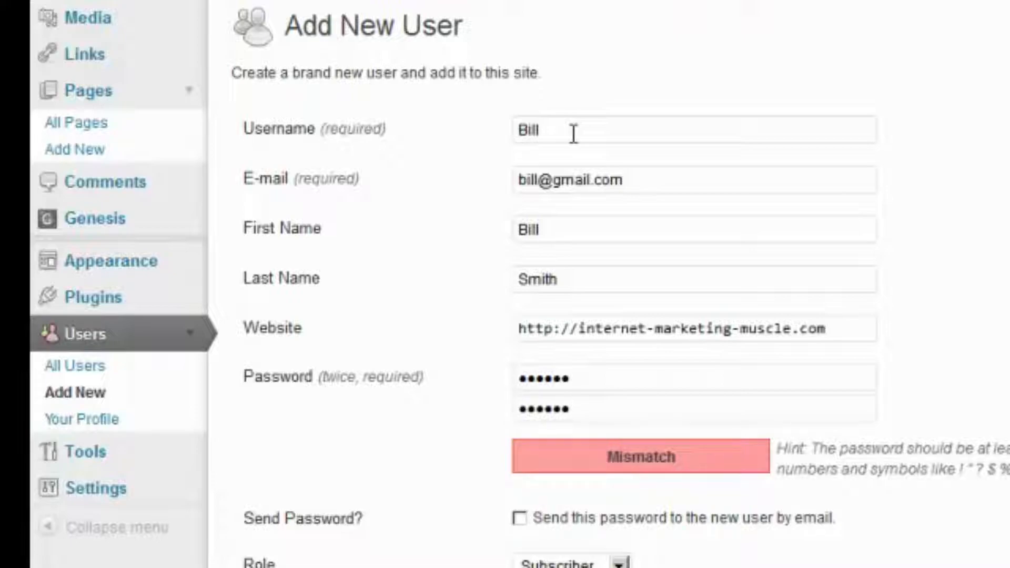
key(ctrl+a)
key(BackSpace)
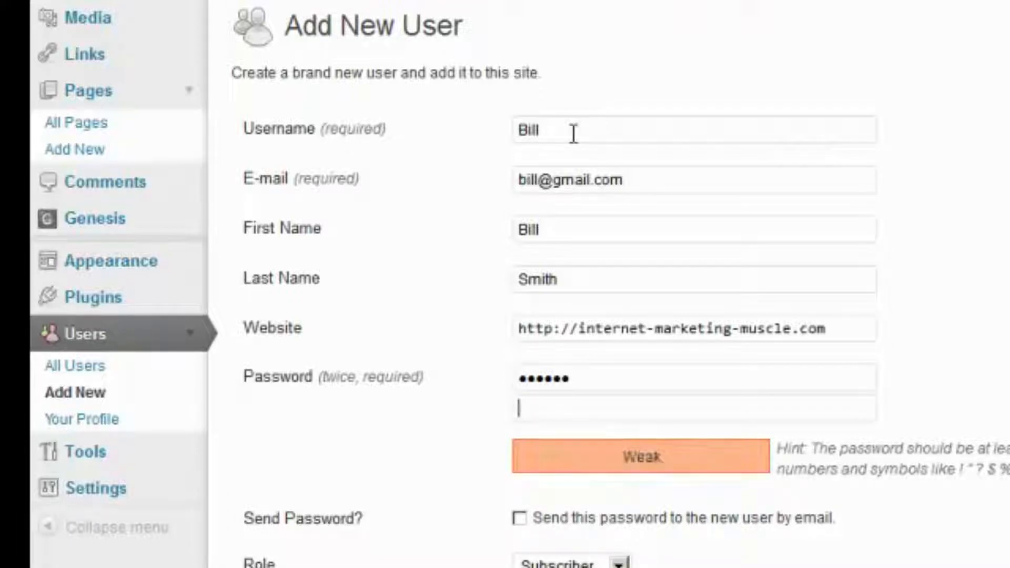
key(shift+Tab)
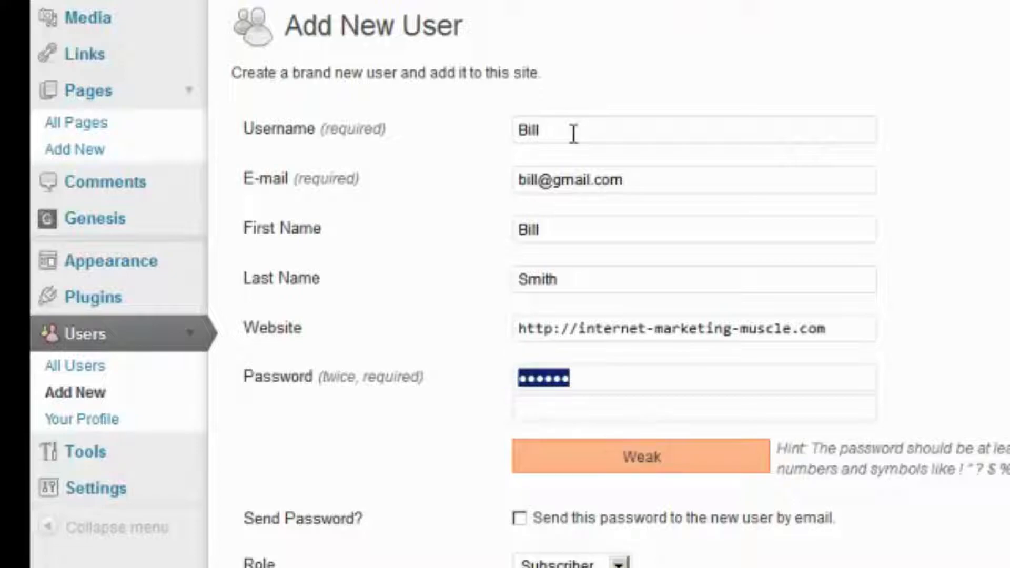
text(*******)
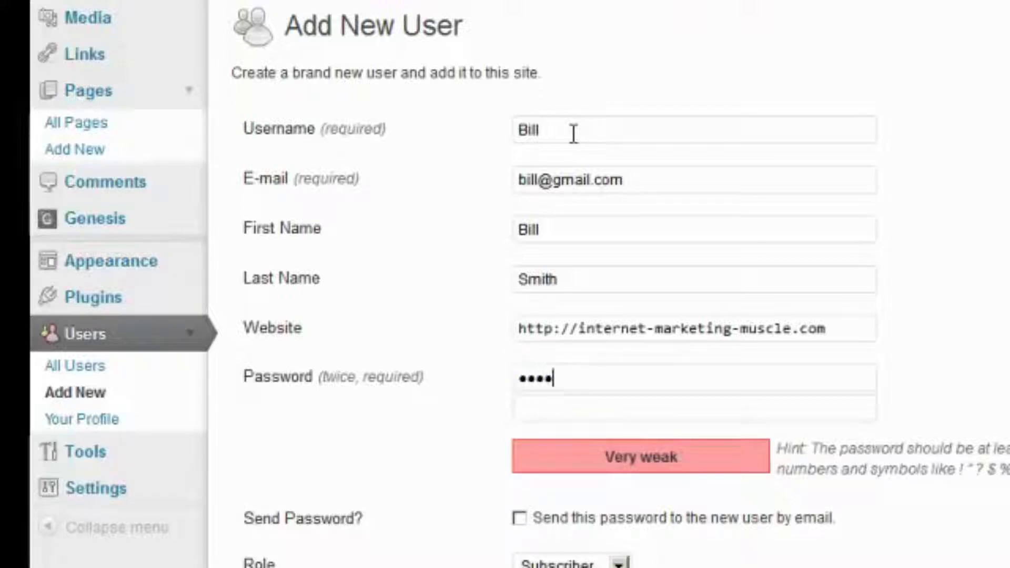
key(Tab)
text(*****)
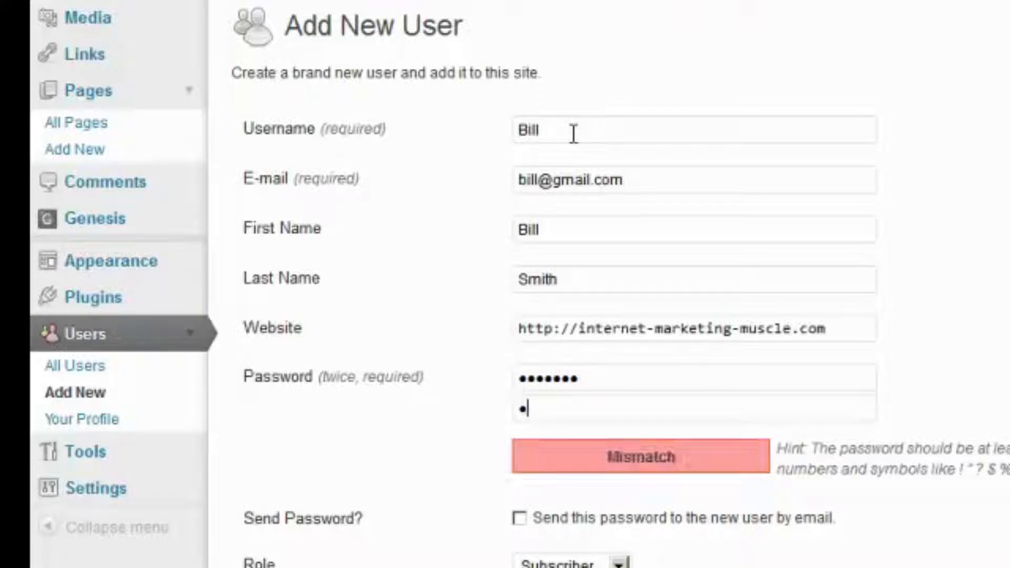
text(**)
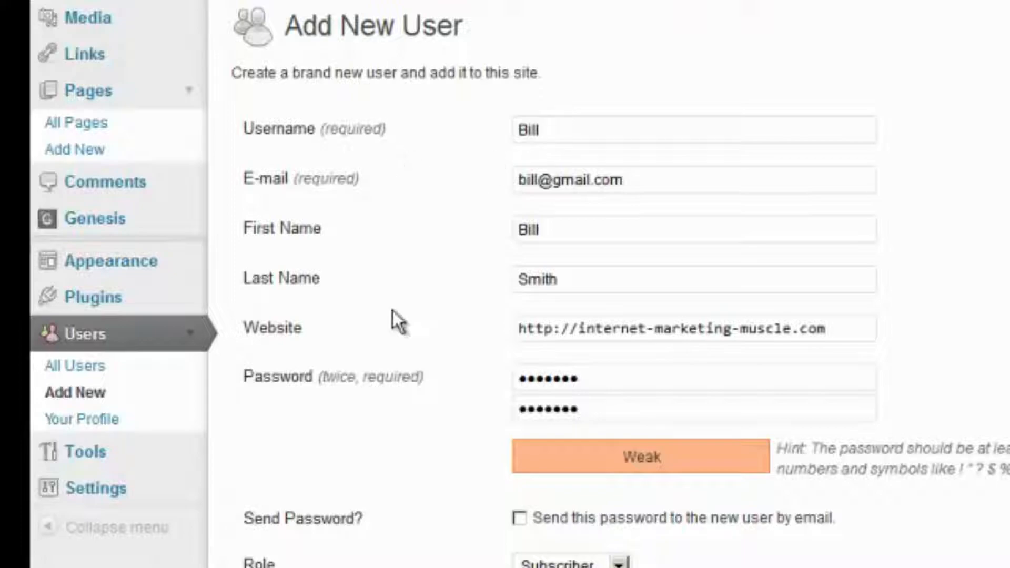
Tick the option to e-mail the password to the new user and review the entries
click(519, 521)
click(664, 182)
drag(661, 181, 498, 155)
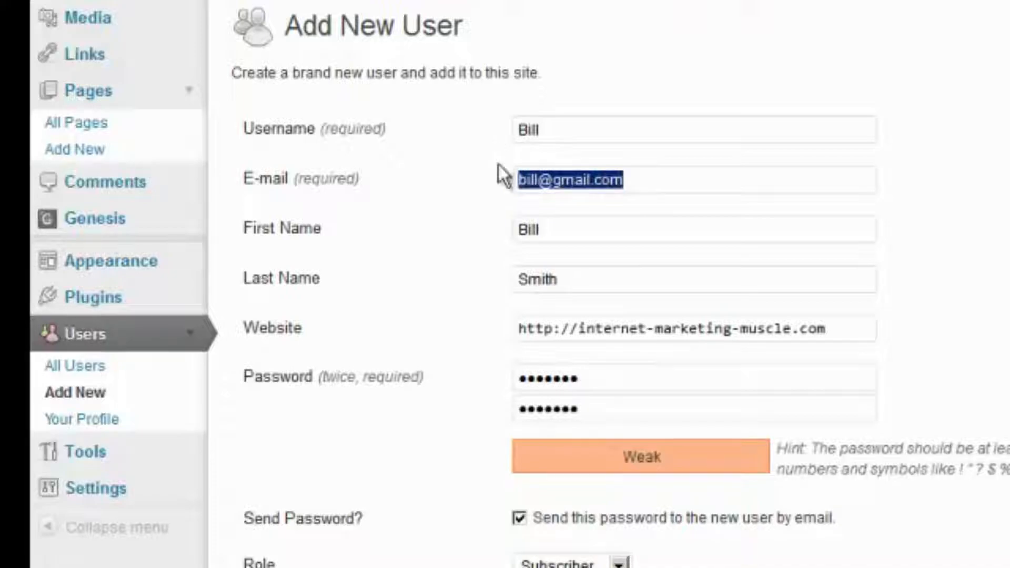
drag(635, 381, 466, 385)
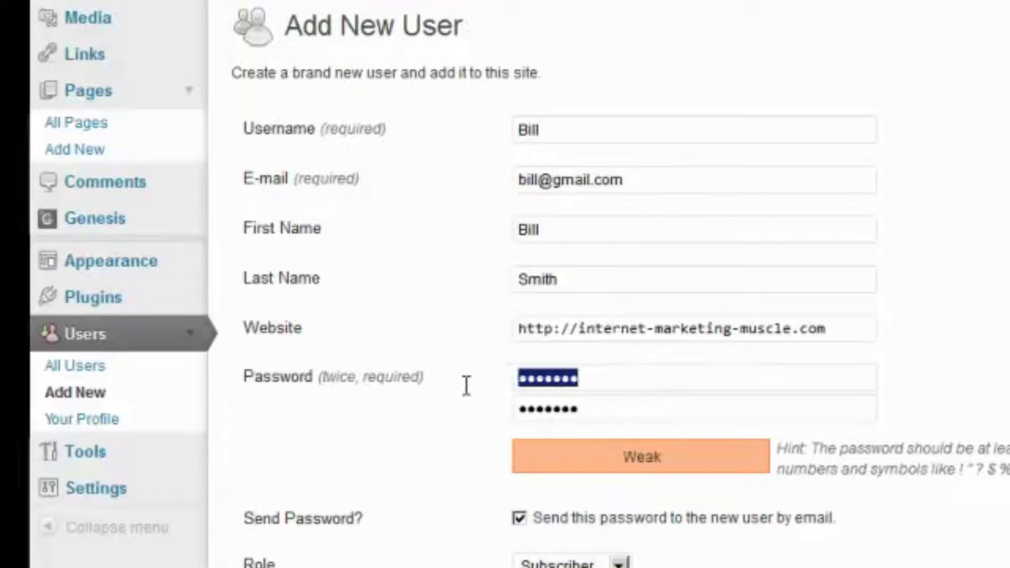
scroll(349, 557, down, 3)
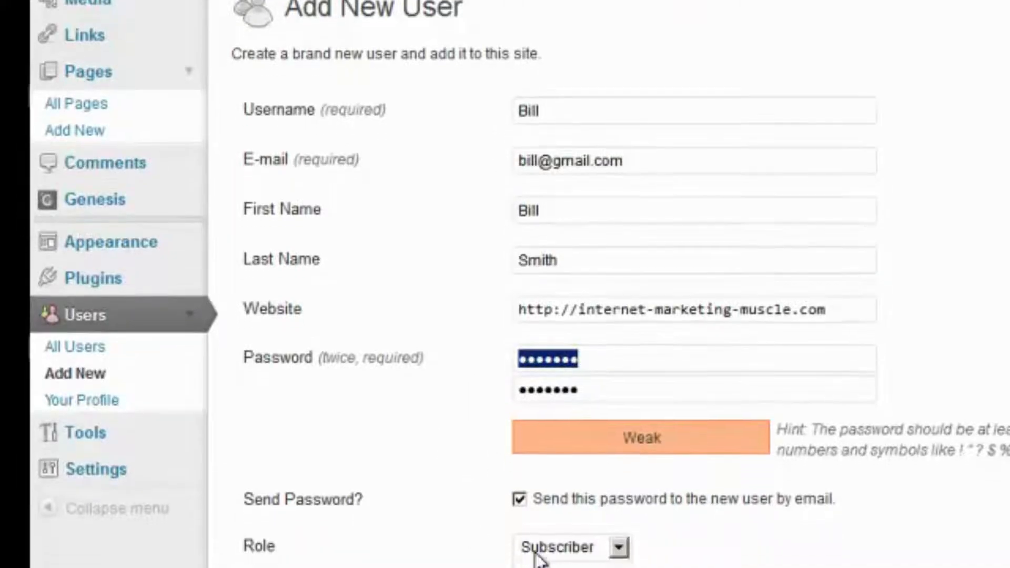
Set the new user's role to Administrator and create the account
click(535, 428)
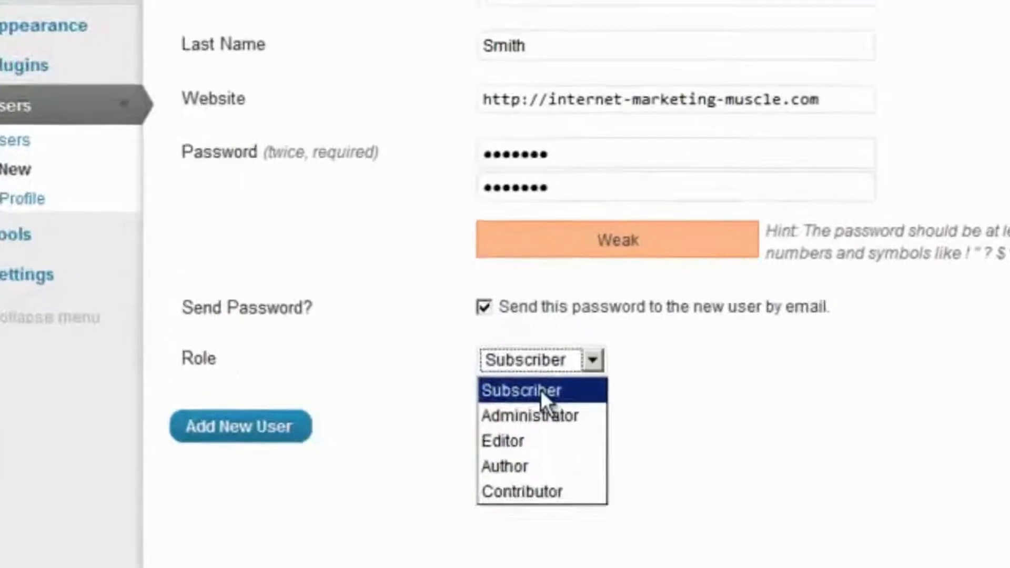
click(339, 446)
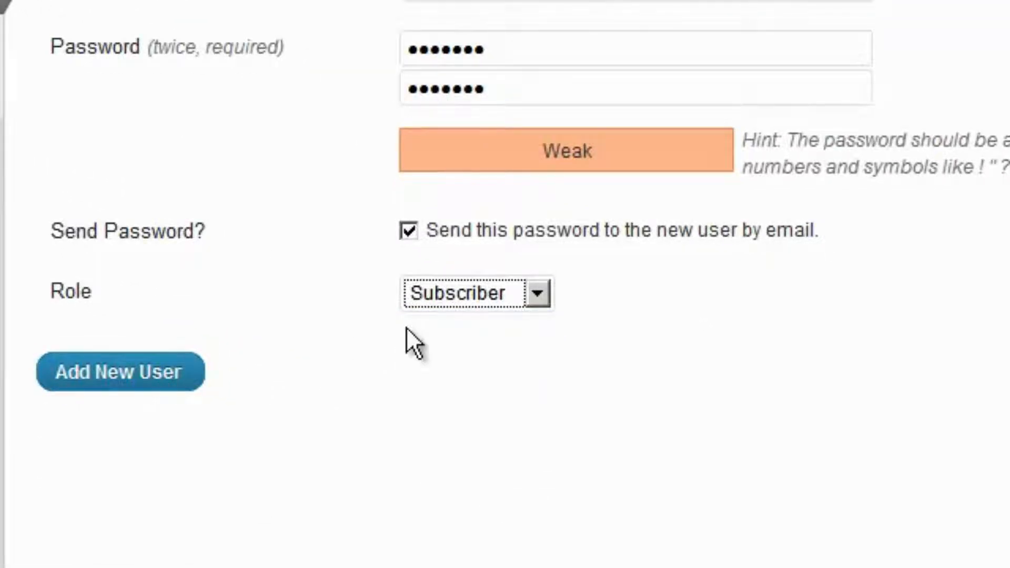
click(454, 293)
click(439, 359)
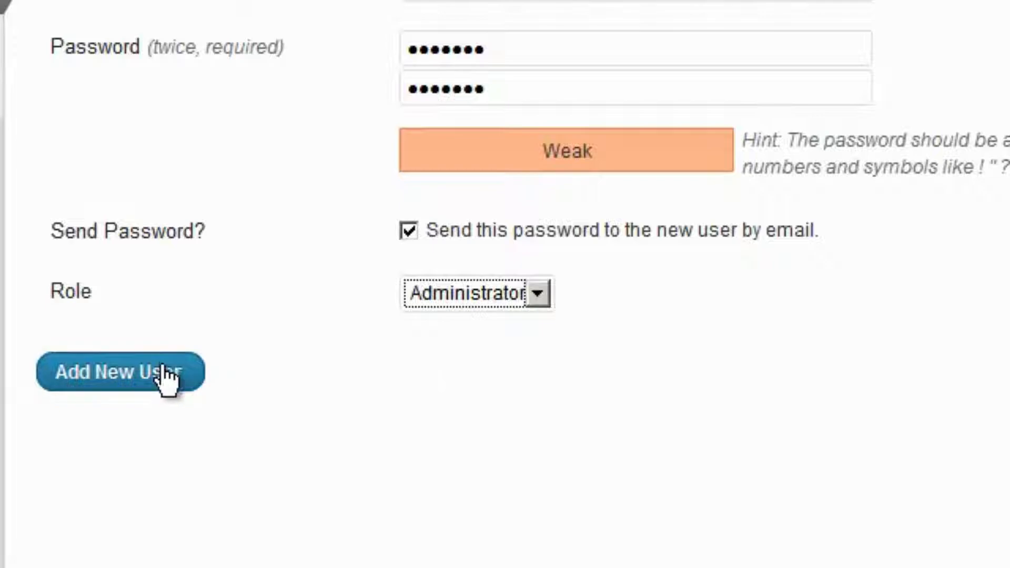
click(105, 377)
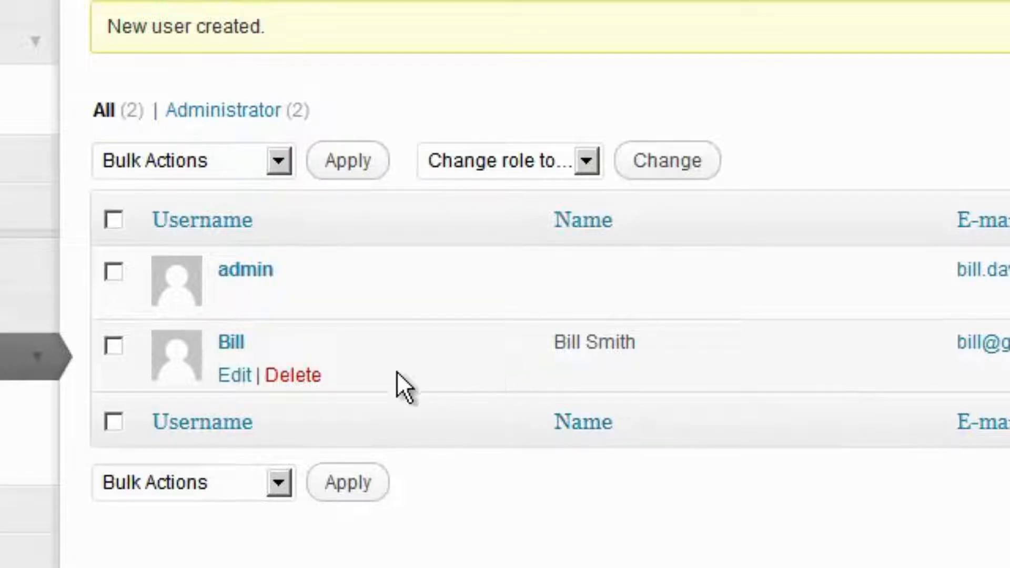
Delete the newly created user, choosing 'Delete all posts and links' instead of reassigning them to admin
click(292, 375)
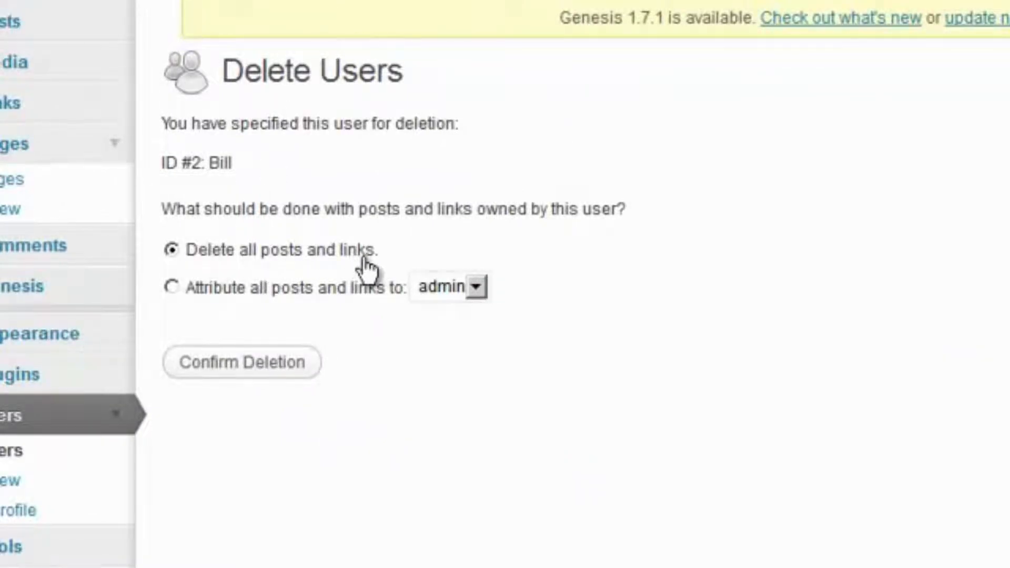
click(171, 286)
click(477, 289)
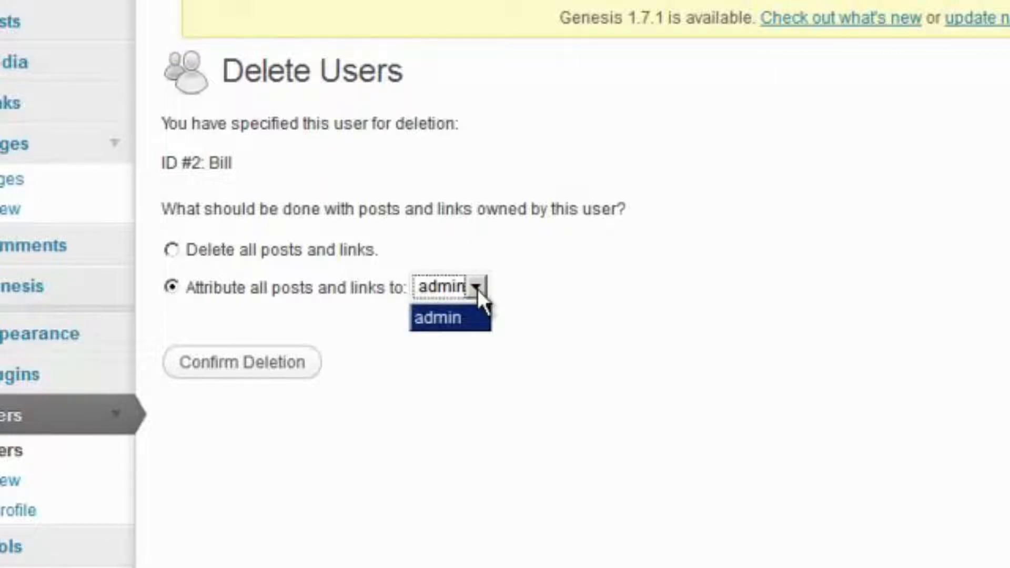
click(478, 289)
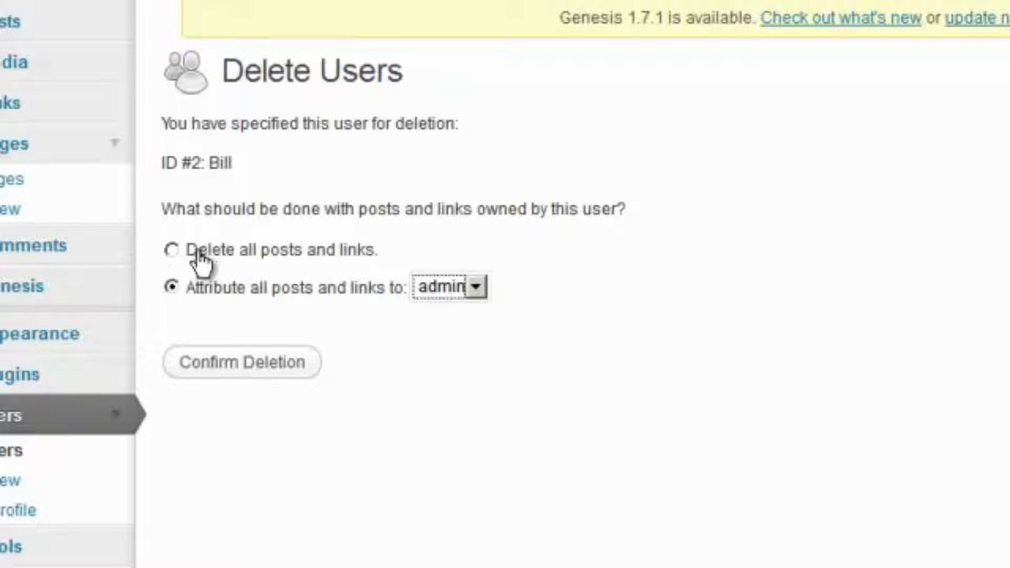
click(171, 250)
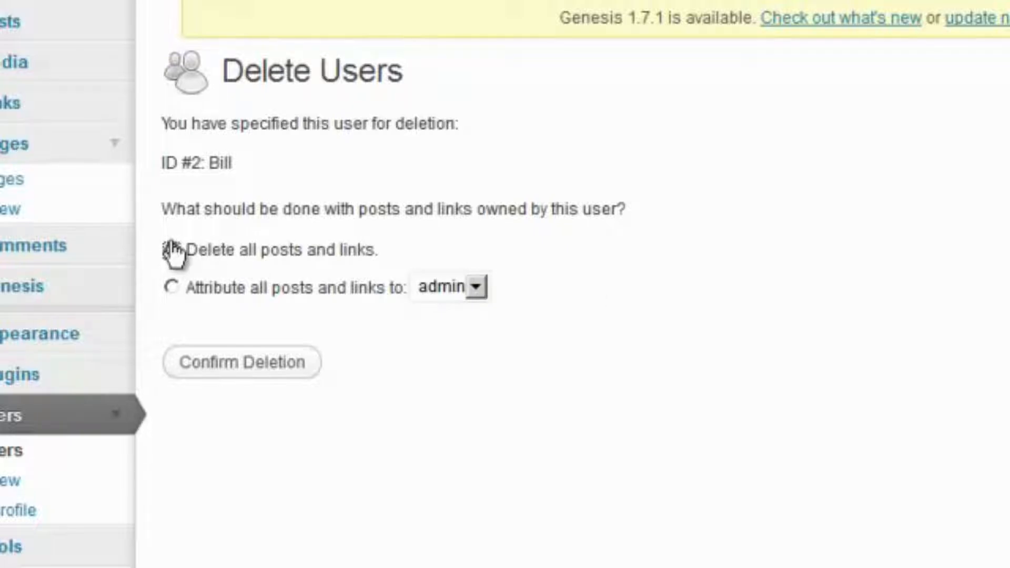
click(228, 371)
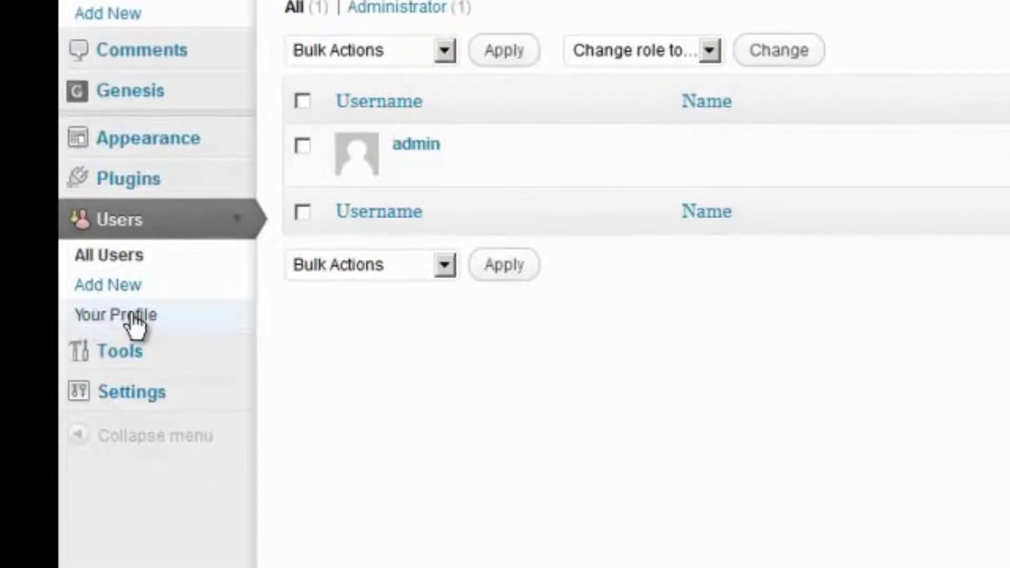
Enter your first name, last name and nickname, and display the first name publicly
click(134, 326)
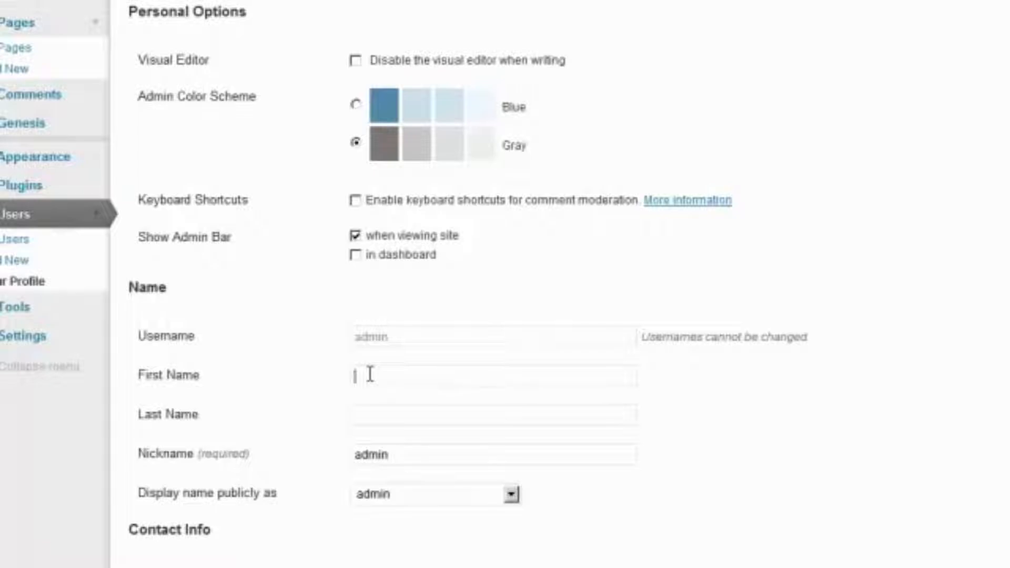
key(Tab)
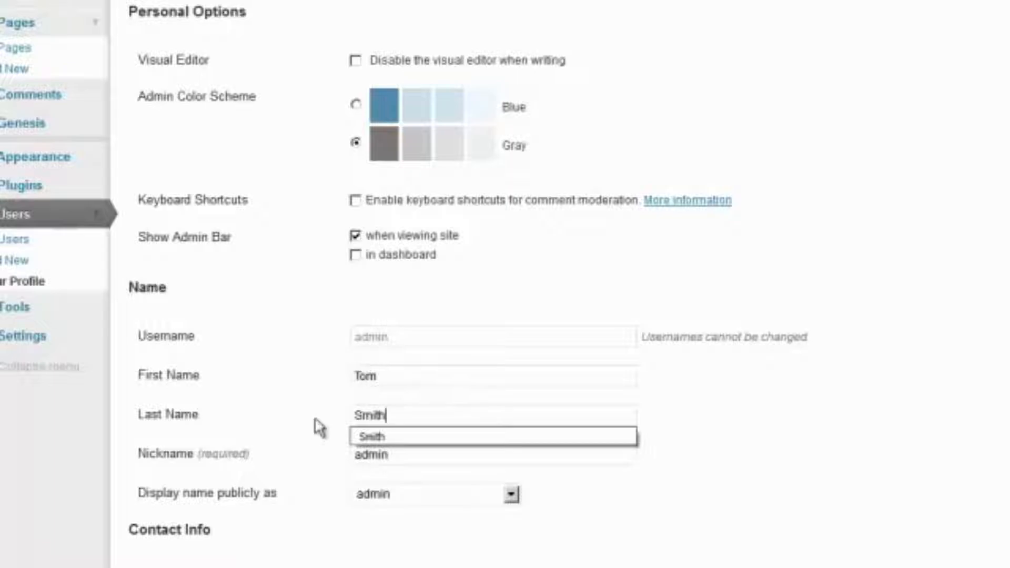
key(Tab)
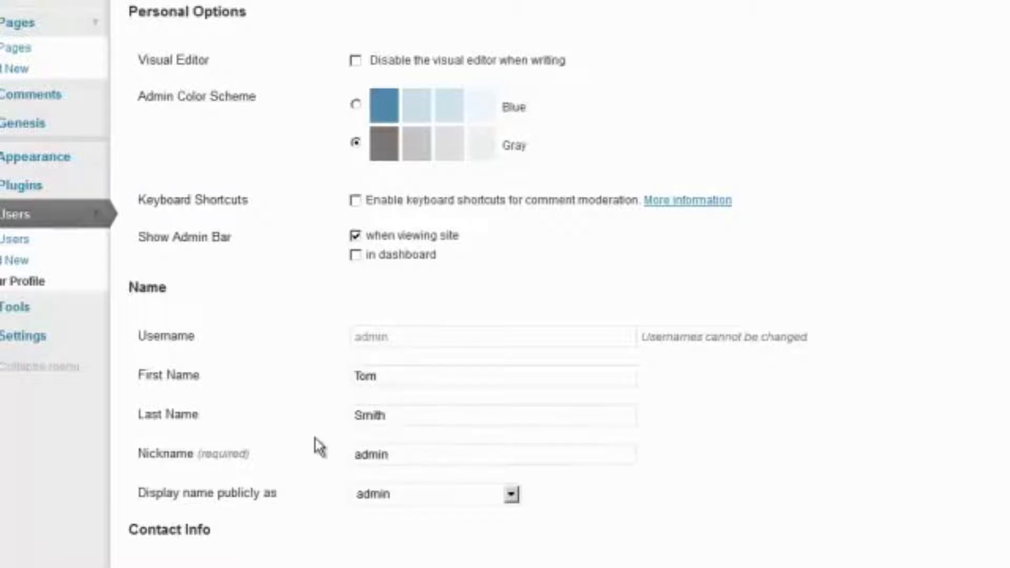
text(Tom)
click(399, 497)
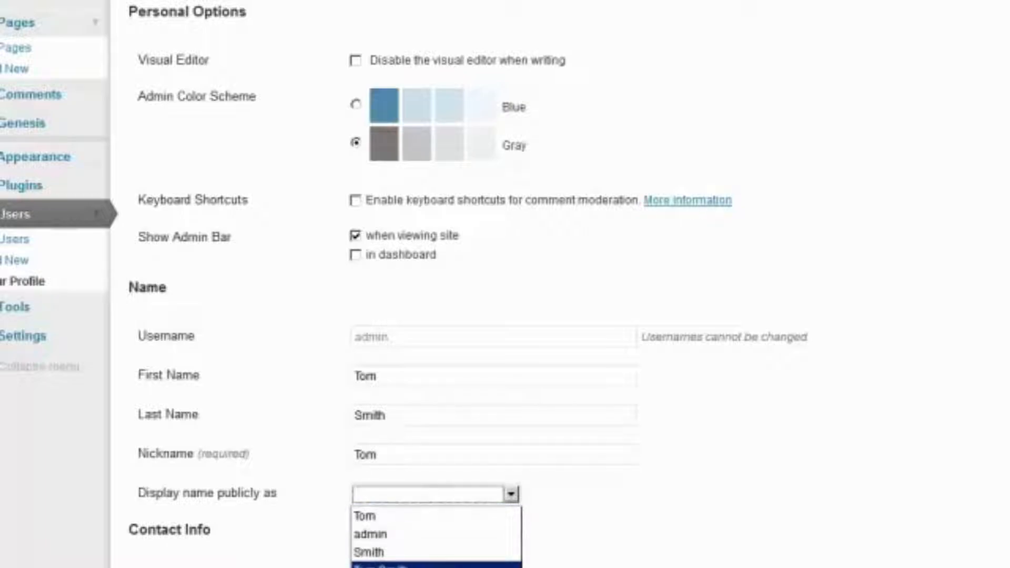
click(387, 522)
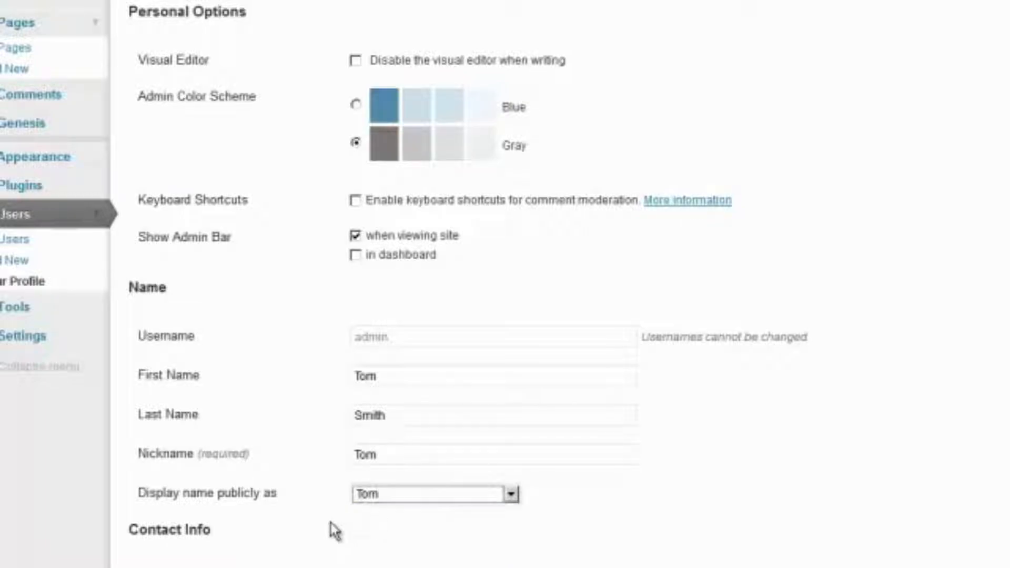
Clear the profile's e-mail field and scroll through the remaining profile settings
scroll(329, 528, down, 4)
drag(597, 369, 290, 310)
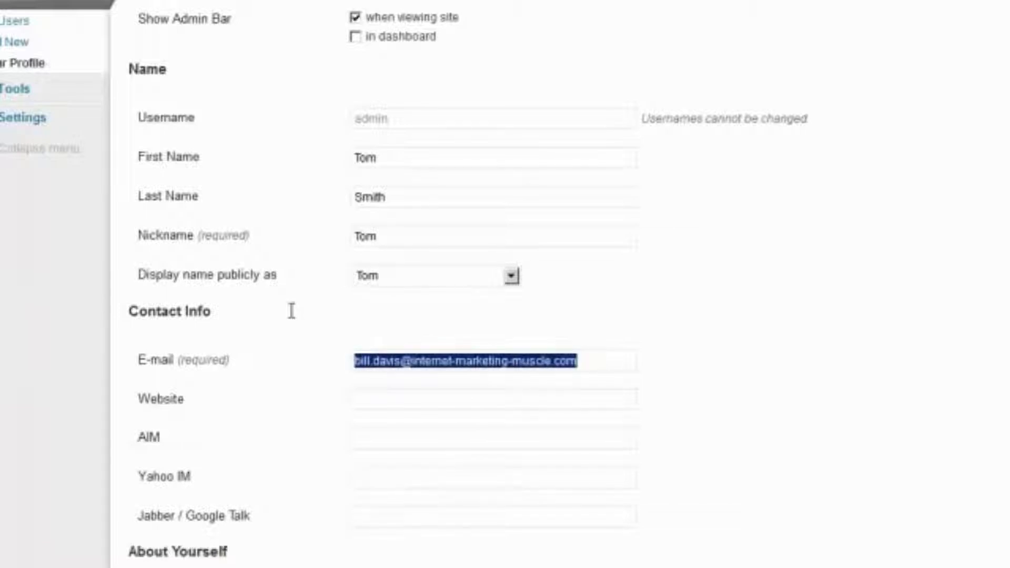
text(b)
key(BackSpace)
text(tom@)
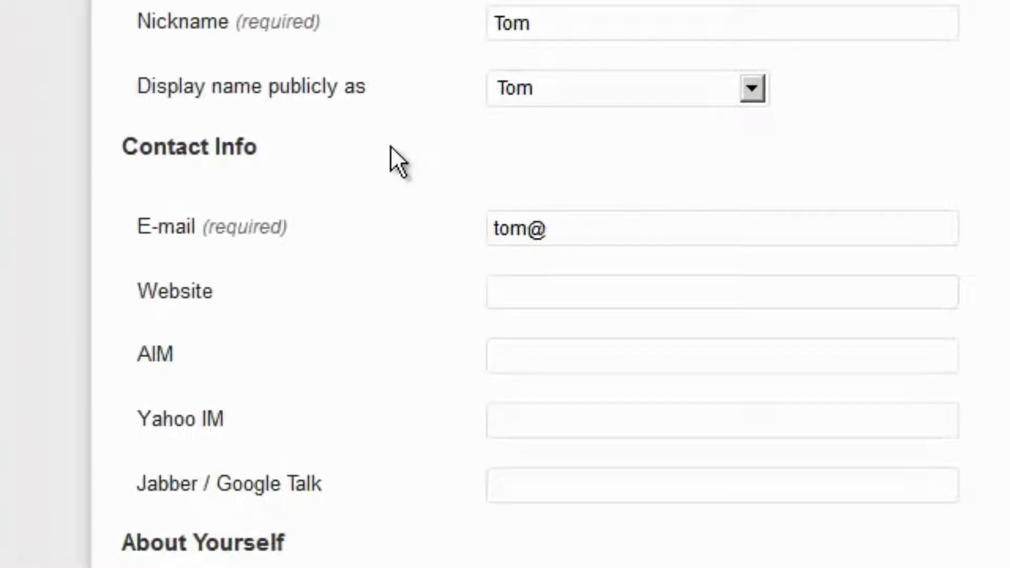
key(BackSpace)
key(BackSpace)
key(BackSpace)
key(BackSpace)
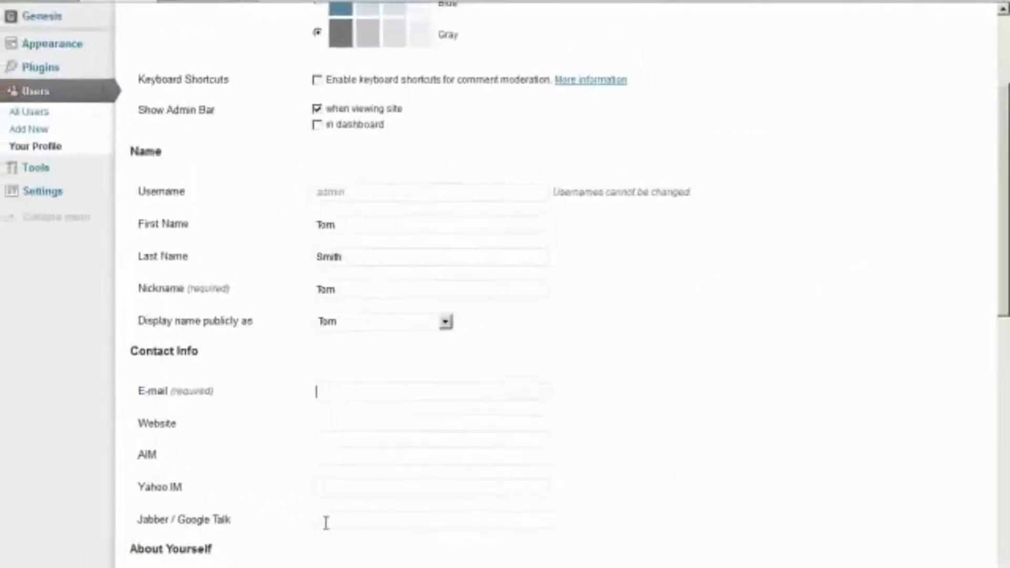
scroll(326, 523, down, 3)
click(349, 428)
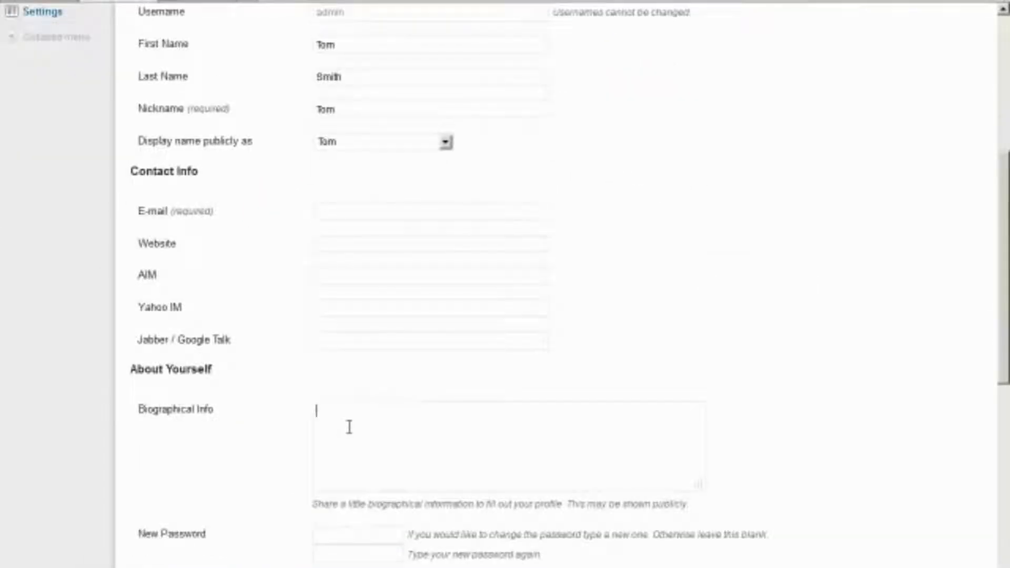
scroll(348, 427, down, 2)
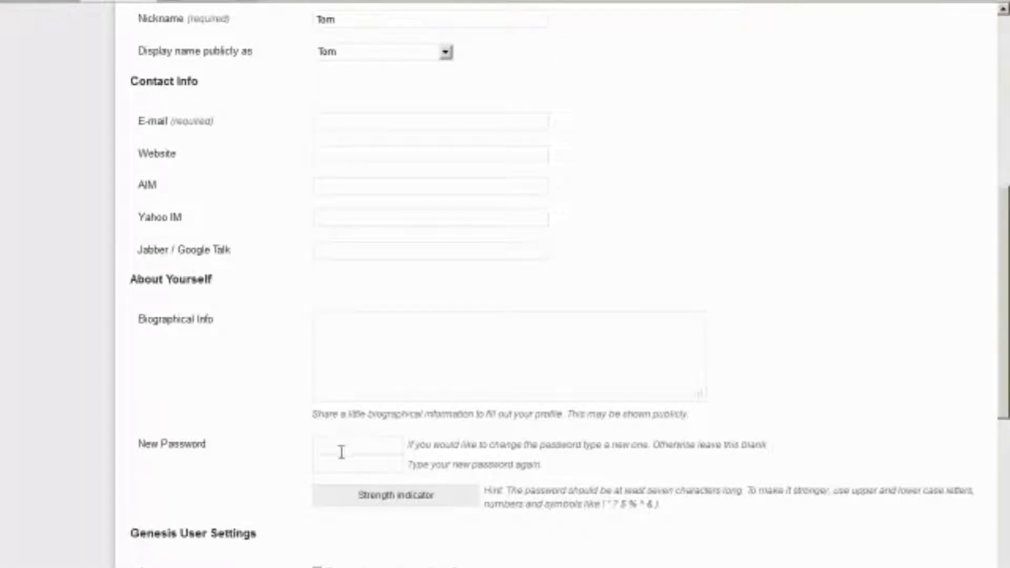
scroll(328, 459, down, 2)
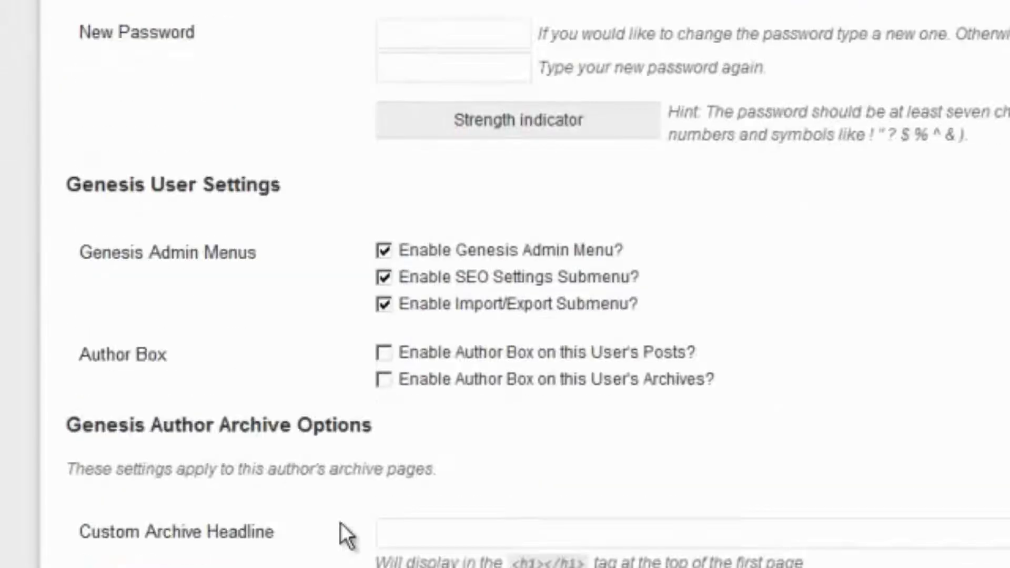
scroll(340, 522, down, 8)
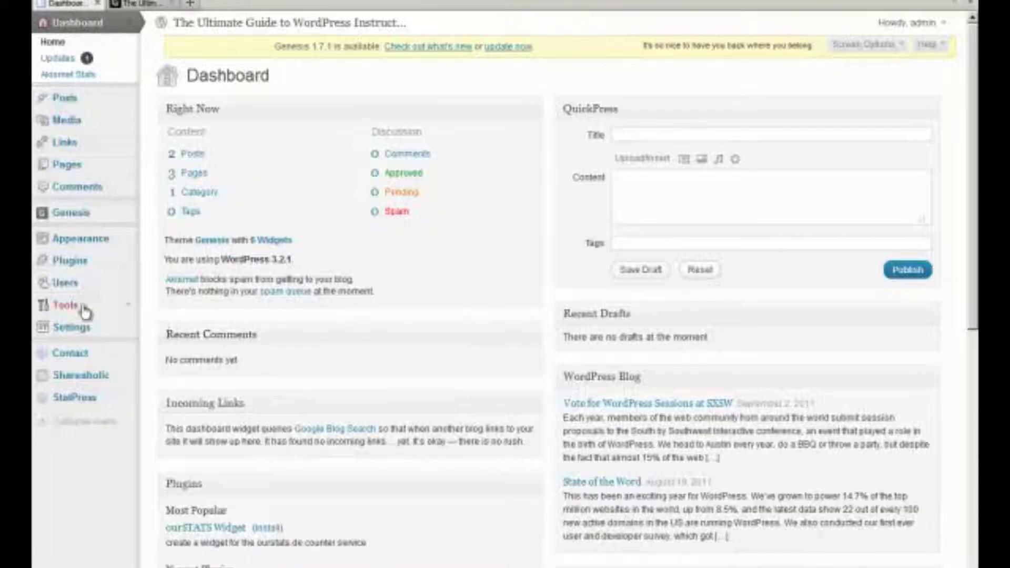
Save the Press This bookmarklet from the Tools page to the browser's bookmarks bar
click(67, 309)
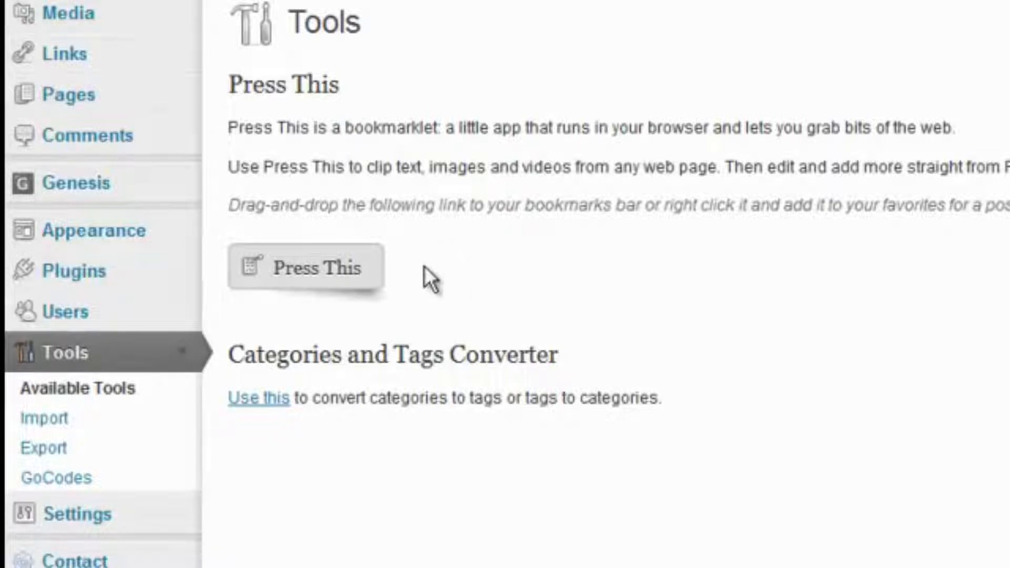
mouse_move(285, 270)
mouse_down()
mouse_move(509, 203)
mouse_move(773, 21)
mouse_move(1009, 0)
mouse_up()
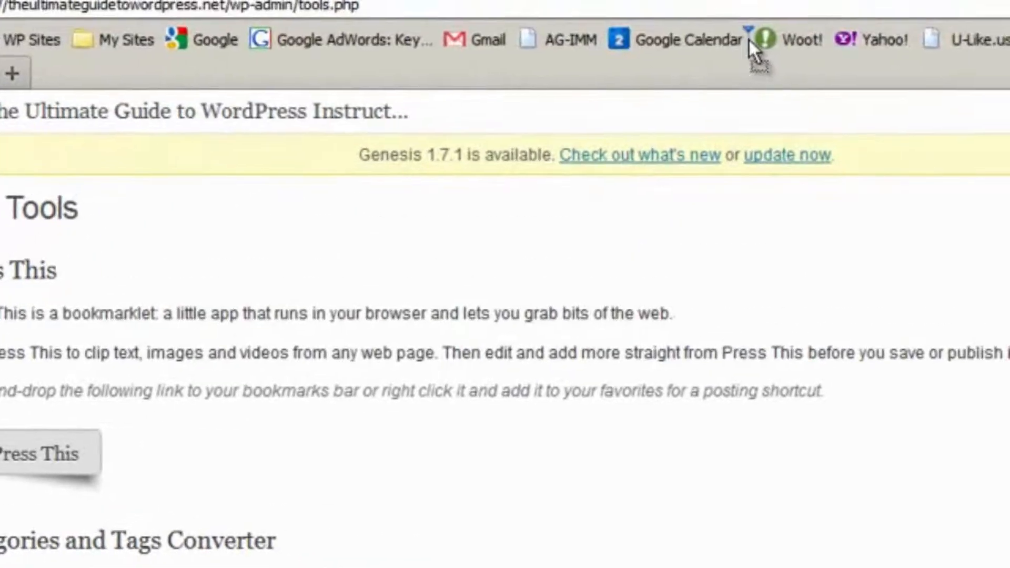
drag(749, 39, 749, 40)
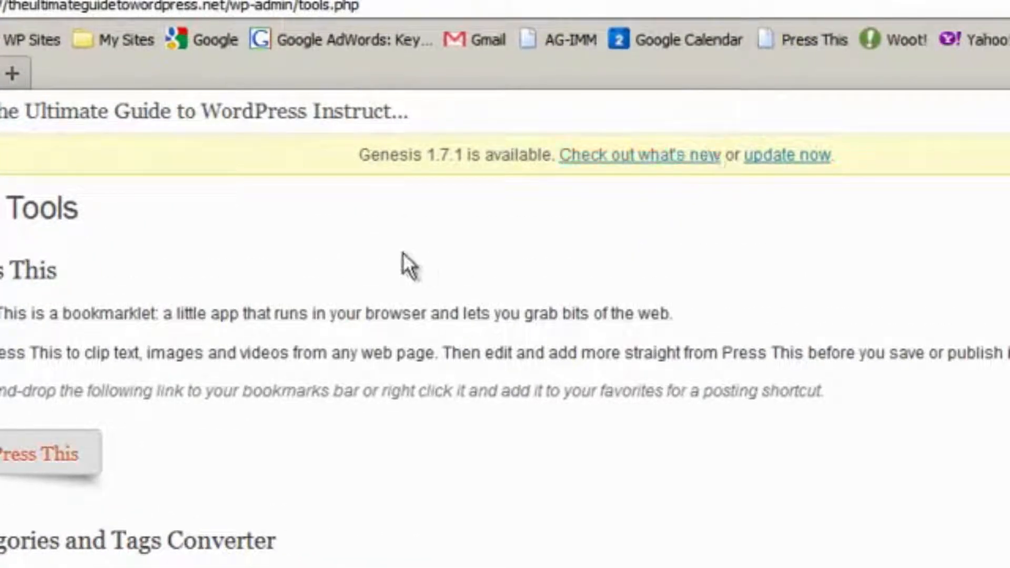
Clip the USA Today New Orleans state-of-emergency story from Google News with Press This and publish it
click(14, 74)
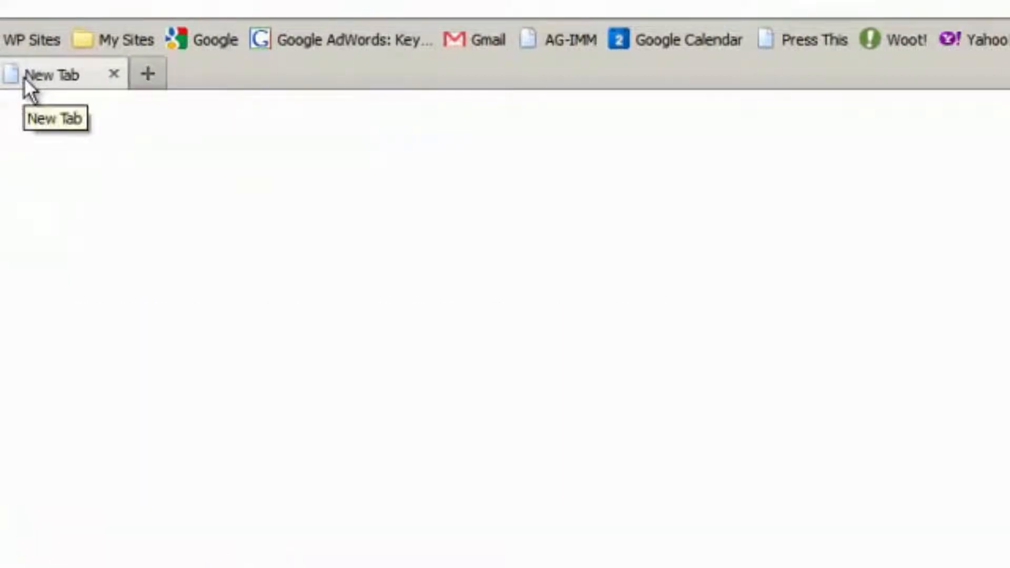
click(216, 42)
click(48, 108)
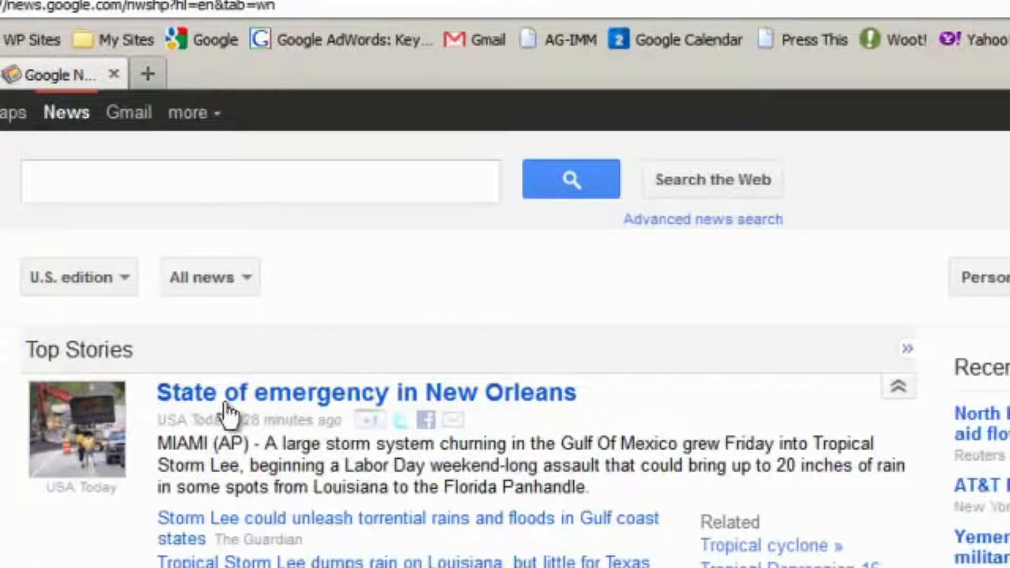
click(276, 392)
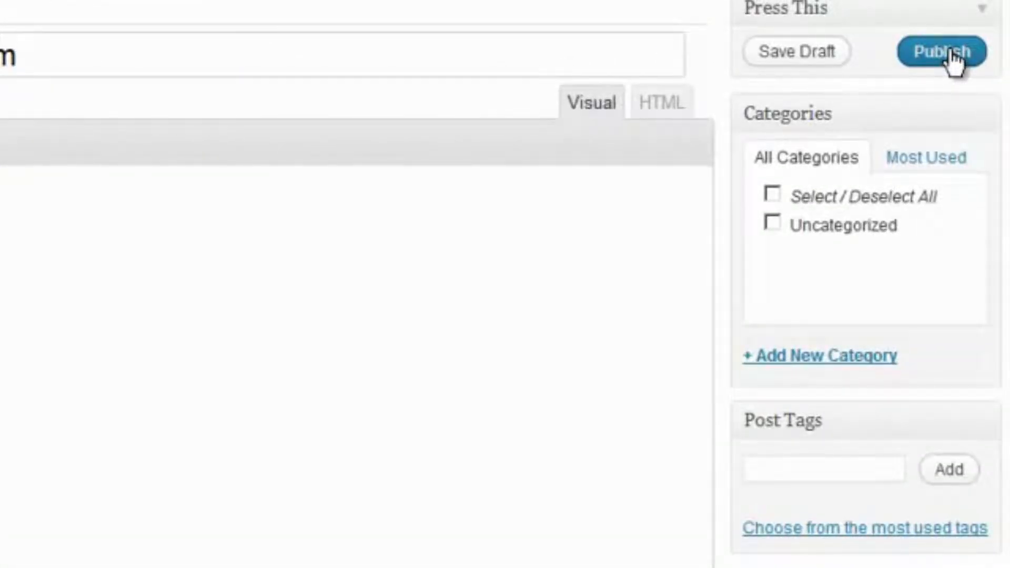
click(949, 52)
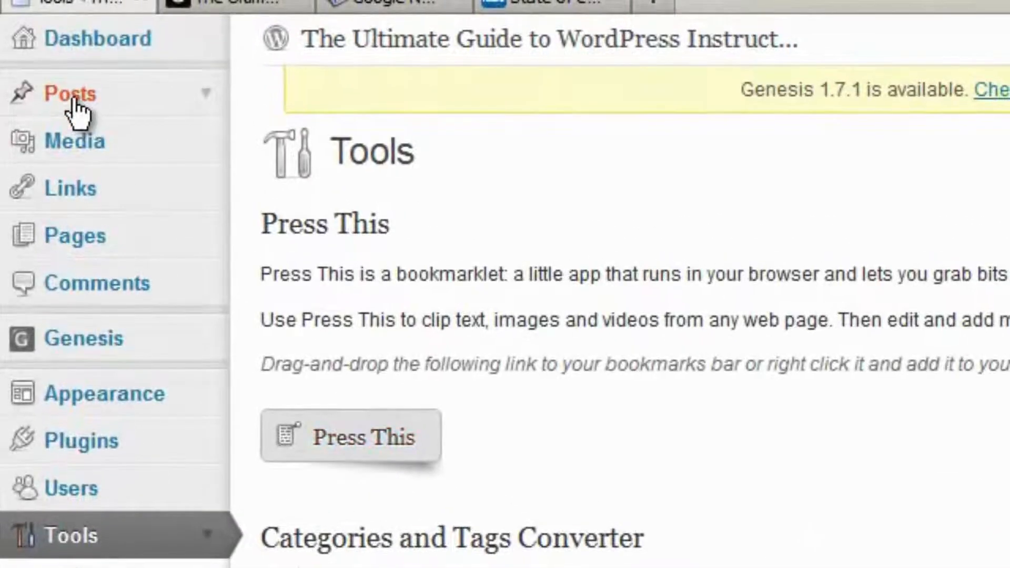
Check the New Orleans post in the posts list and on the site, following its source link
click(74, 99)
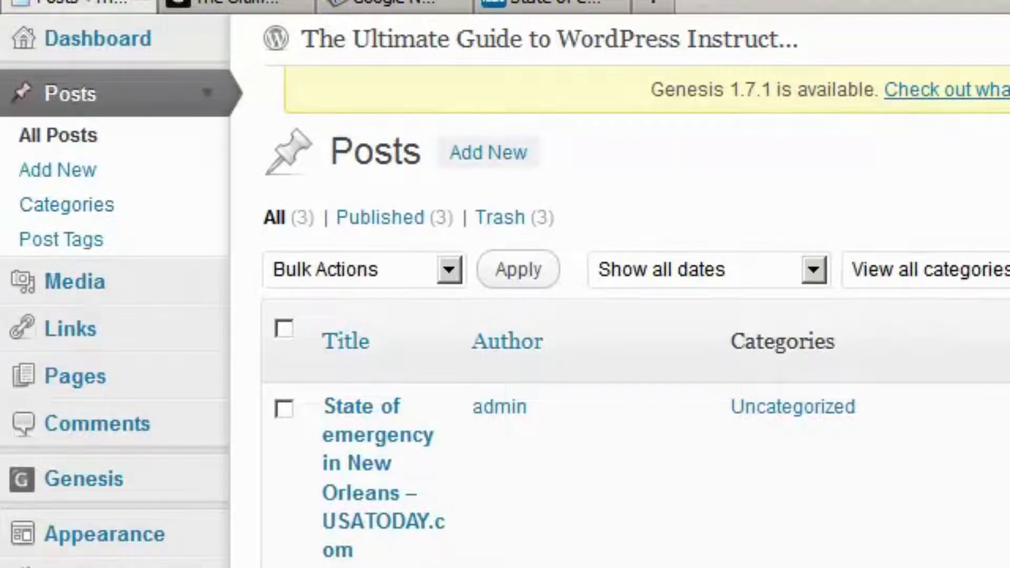
click(237, 7)
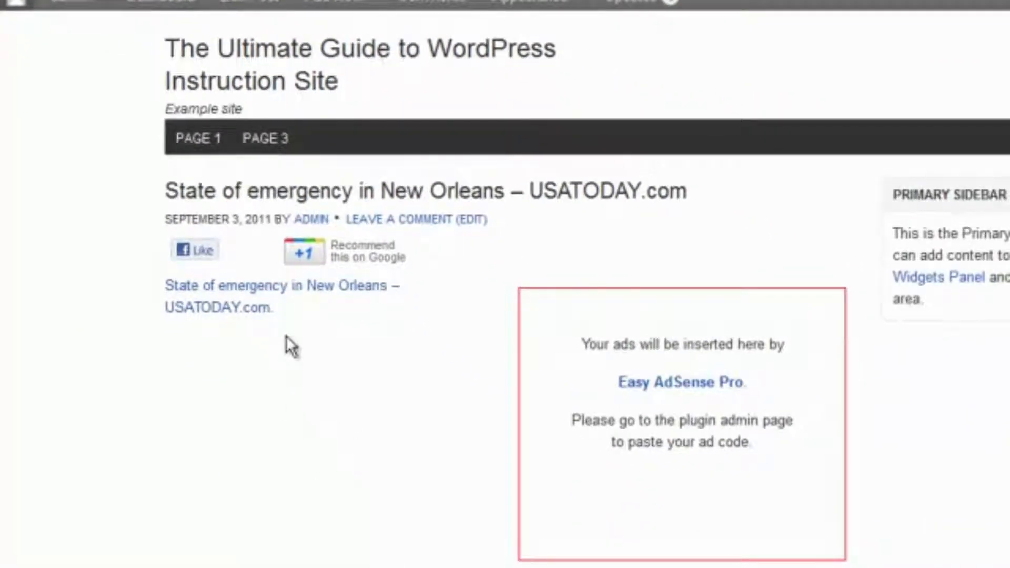
click(203, 308)
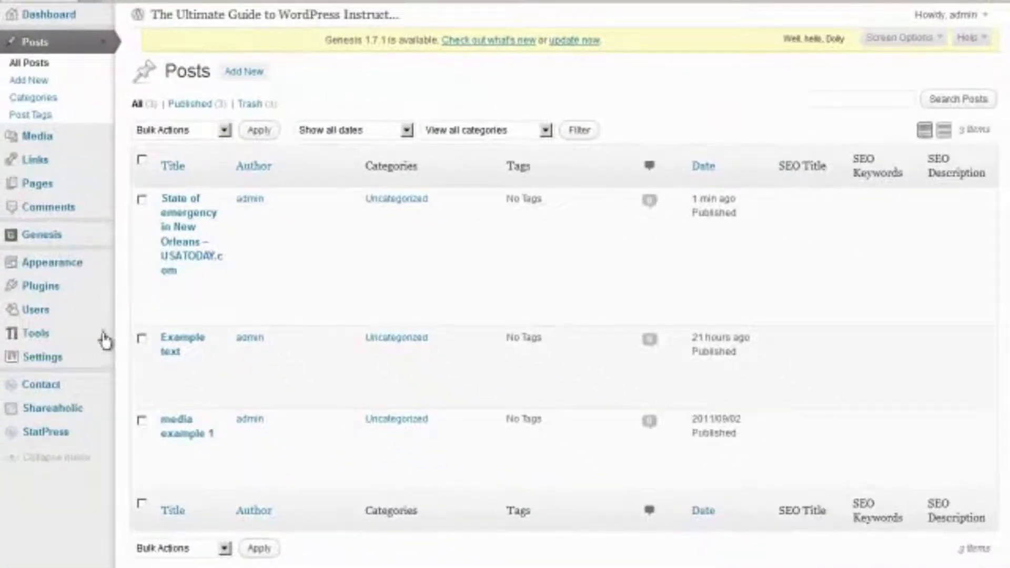
Expand Tools in the admin sidebar to reach the Import page
click(102, 334)
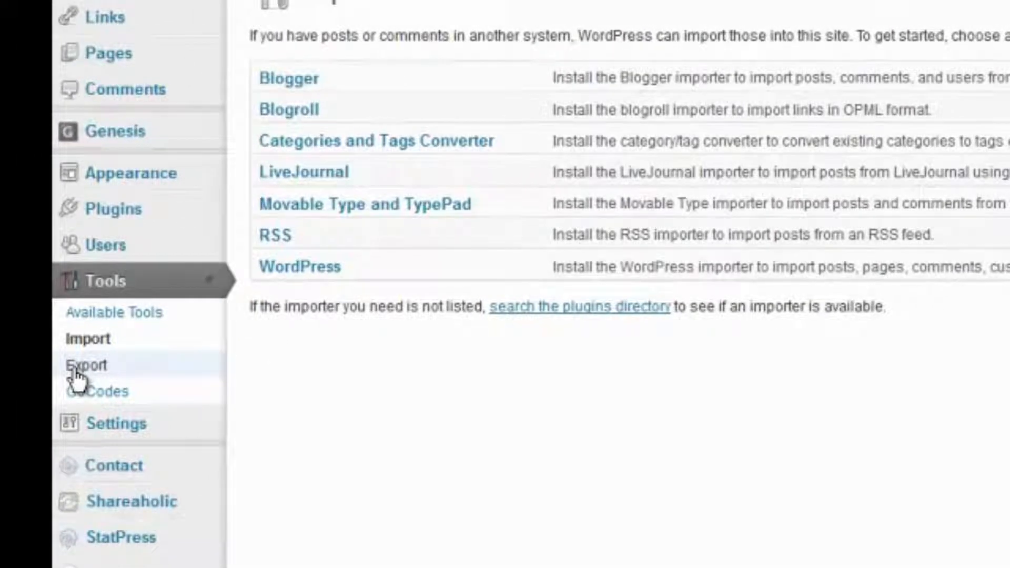
Open Tools > Export and highlight the description of the WXR export format
click(76, 377)
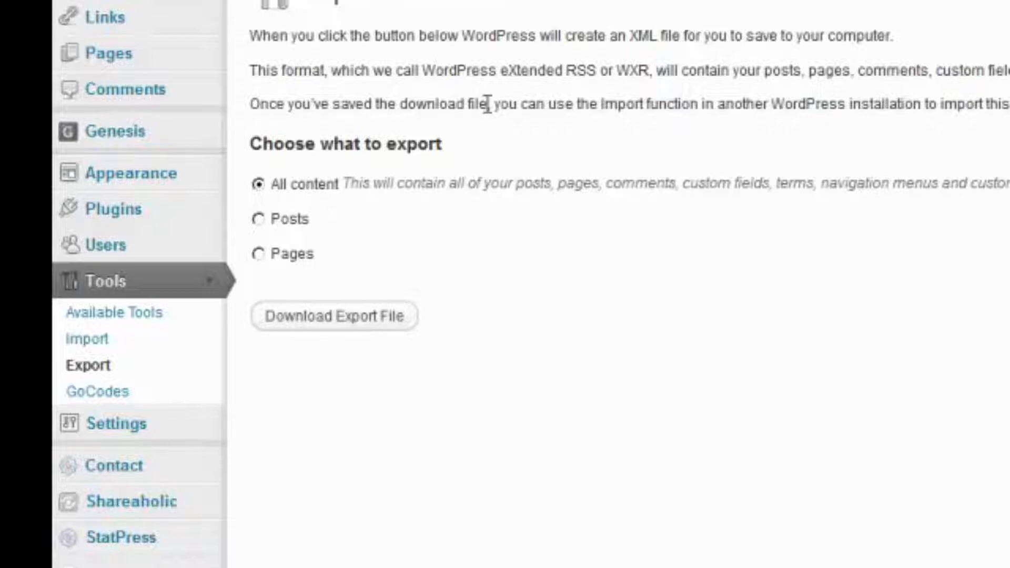
drag(448, 67, 986, 91)
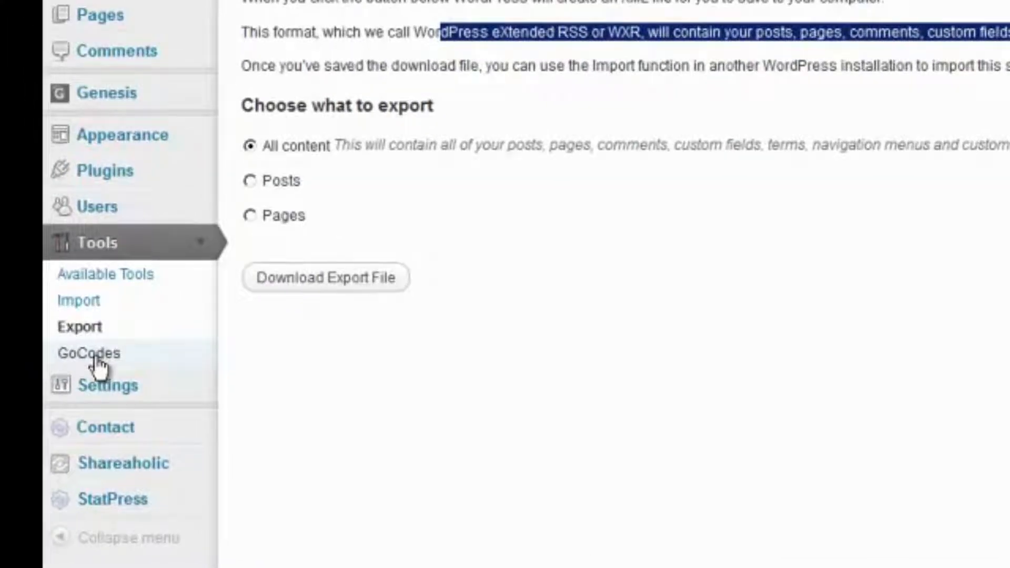
click(97, 360)
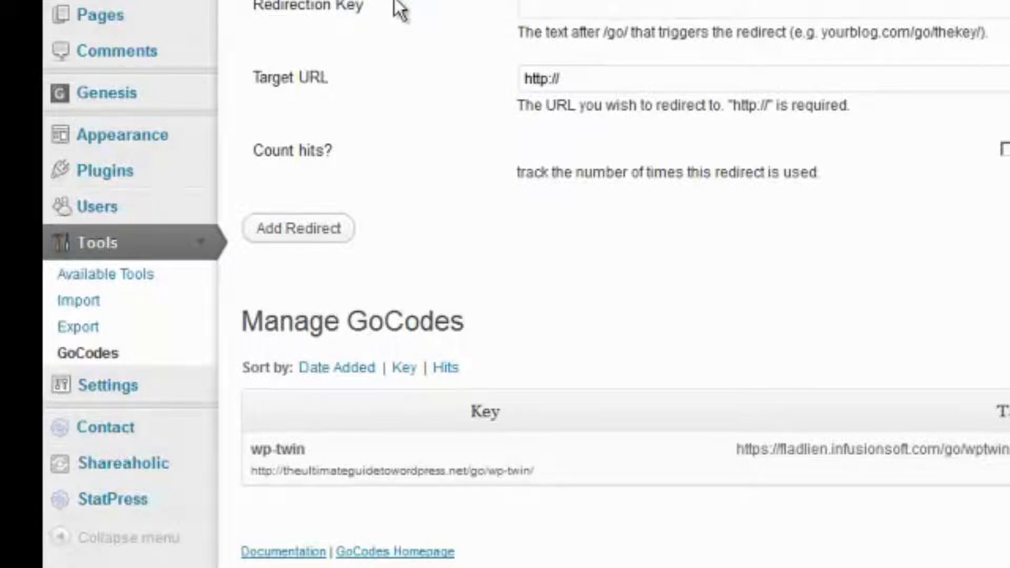
click(549, 7)
text(product-x)
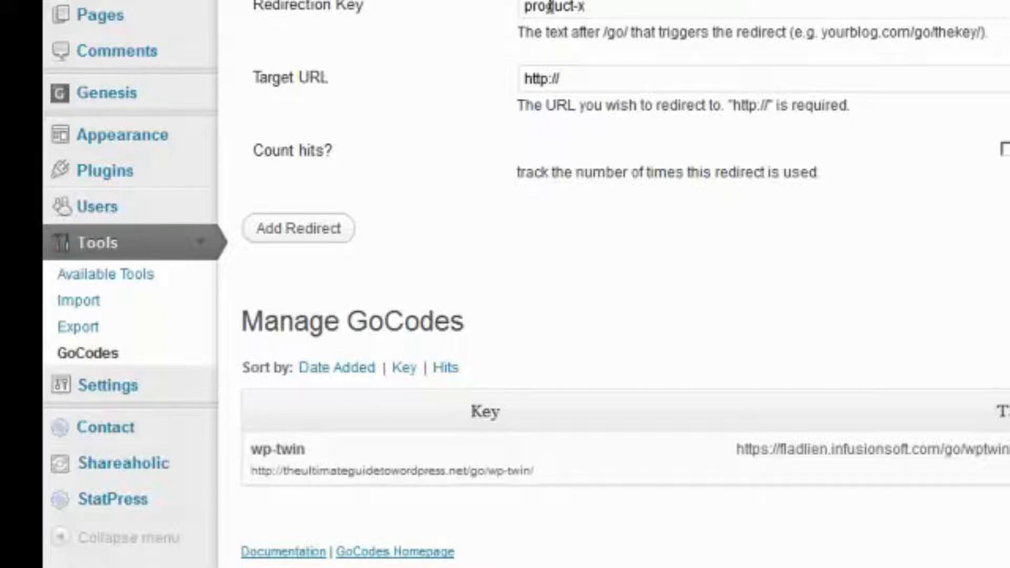
drag(586, 78, 514, 74)
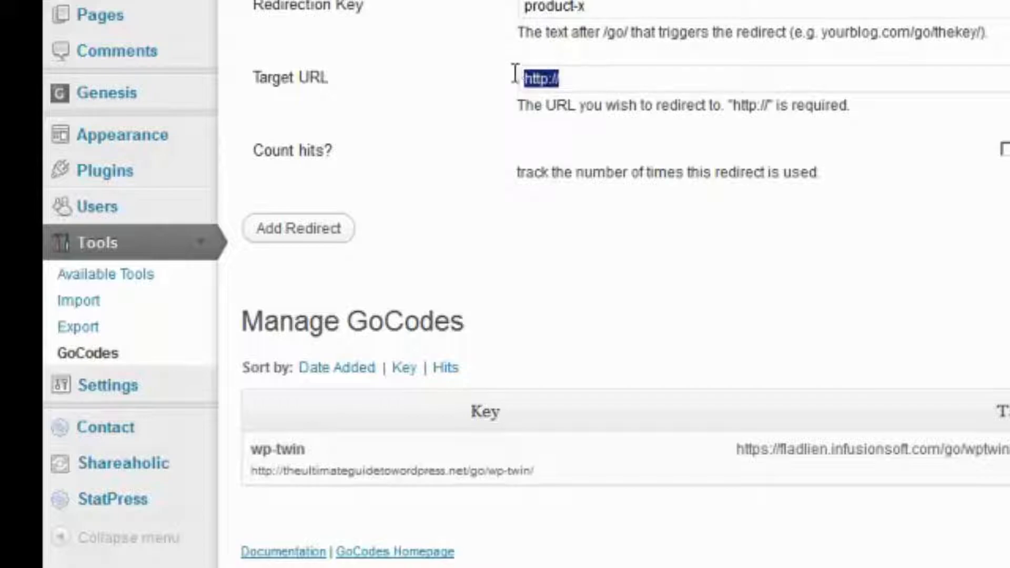
key(End)
text(bald)
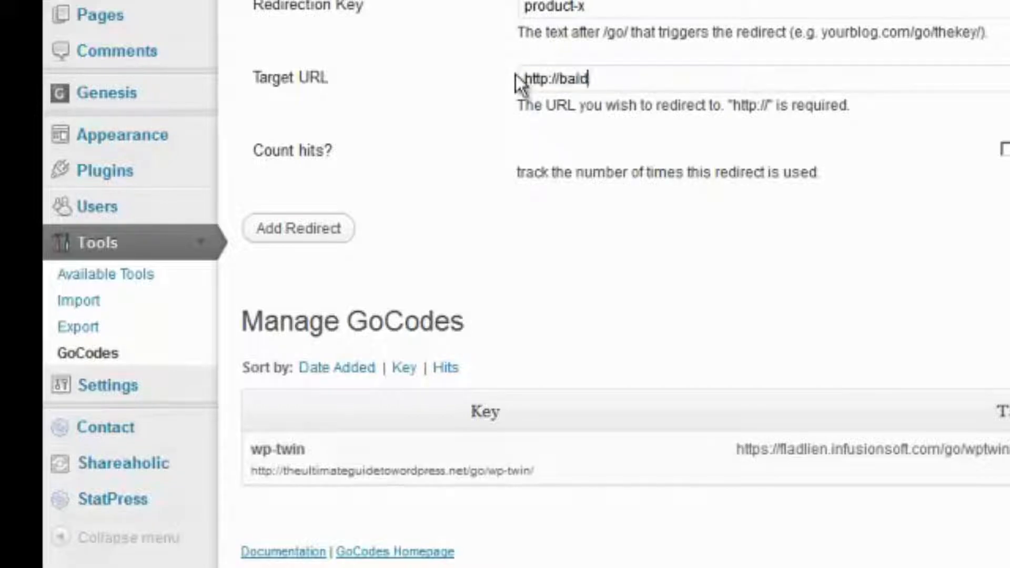
text(-be-gone/aff=)
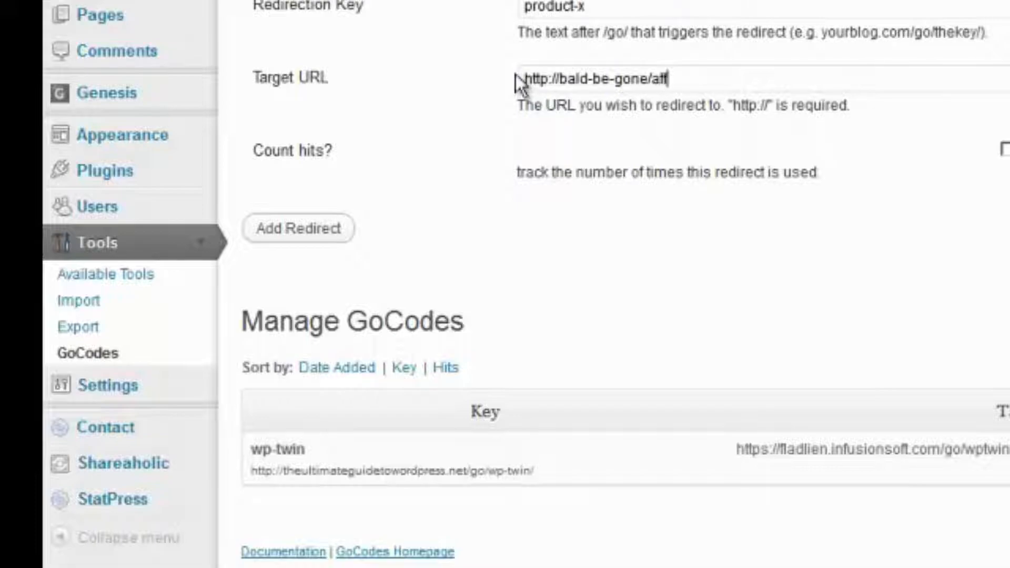
text(1323)
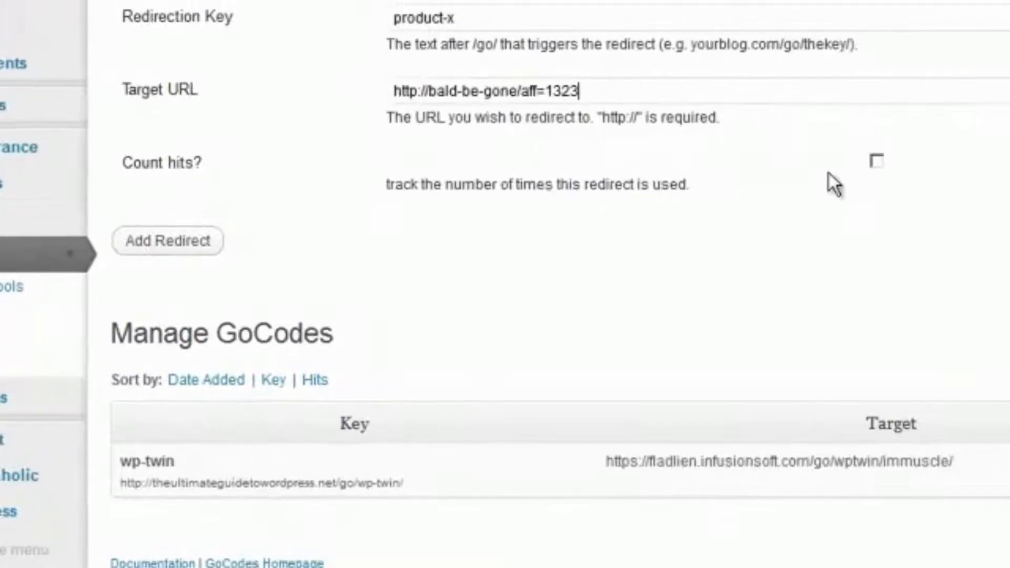
click(1005, 148)
click(53, 253)
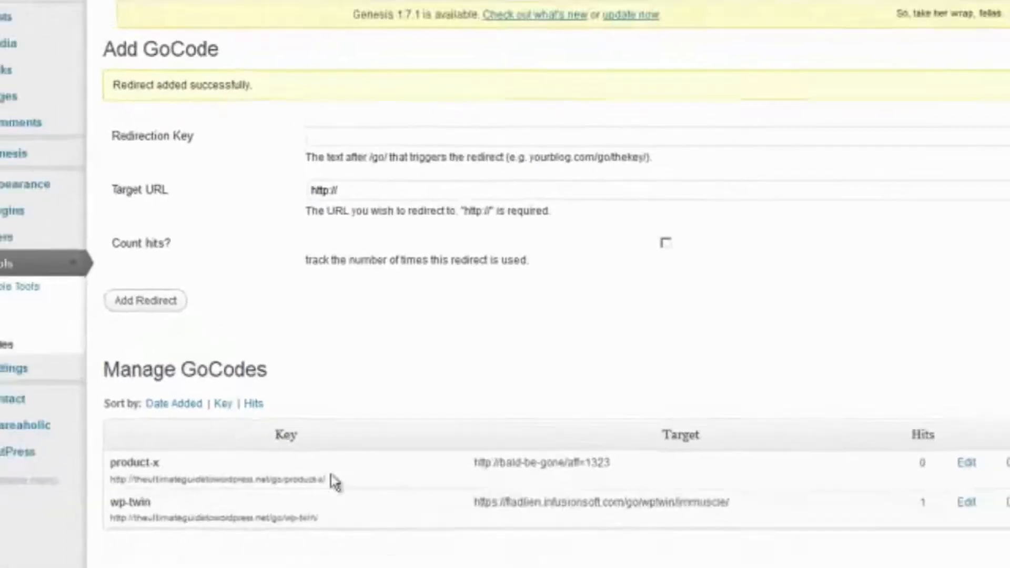
drag(332, 476, 111, 481)
key(ctrl+c)
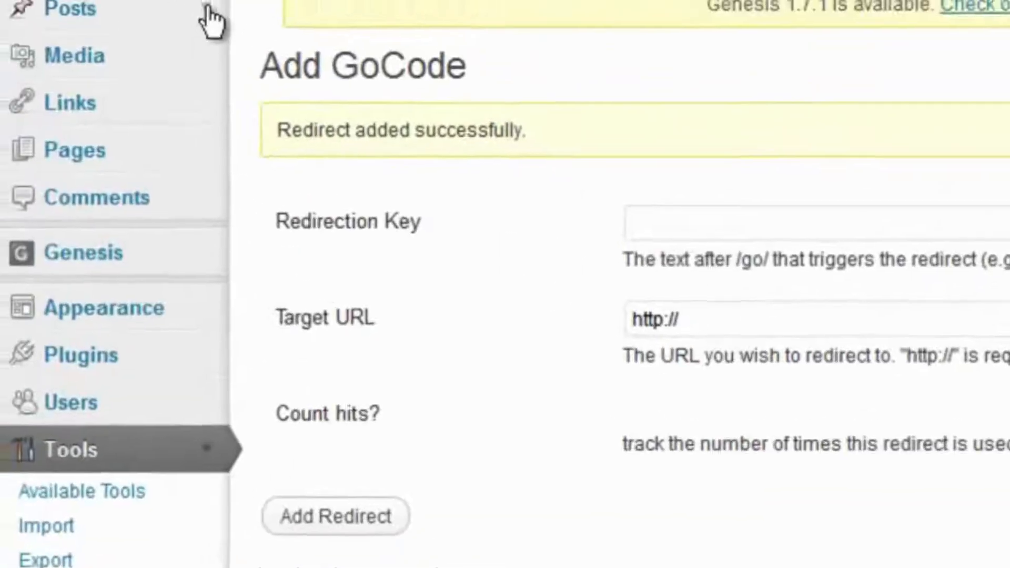
Start a new post titled 'Can You Really Re-grow Hair?'
click(207, 8)
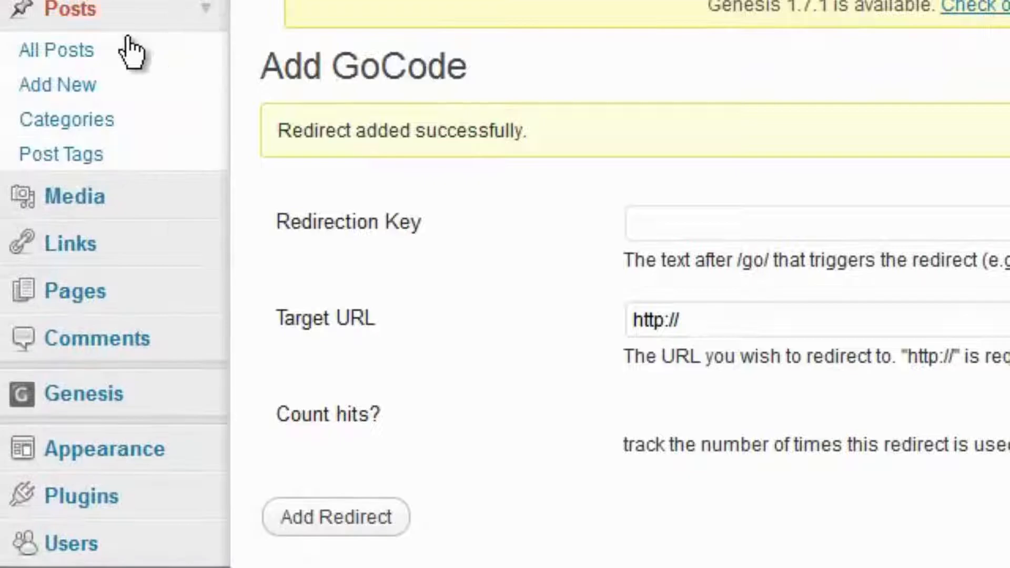
click(38, 90)
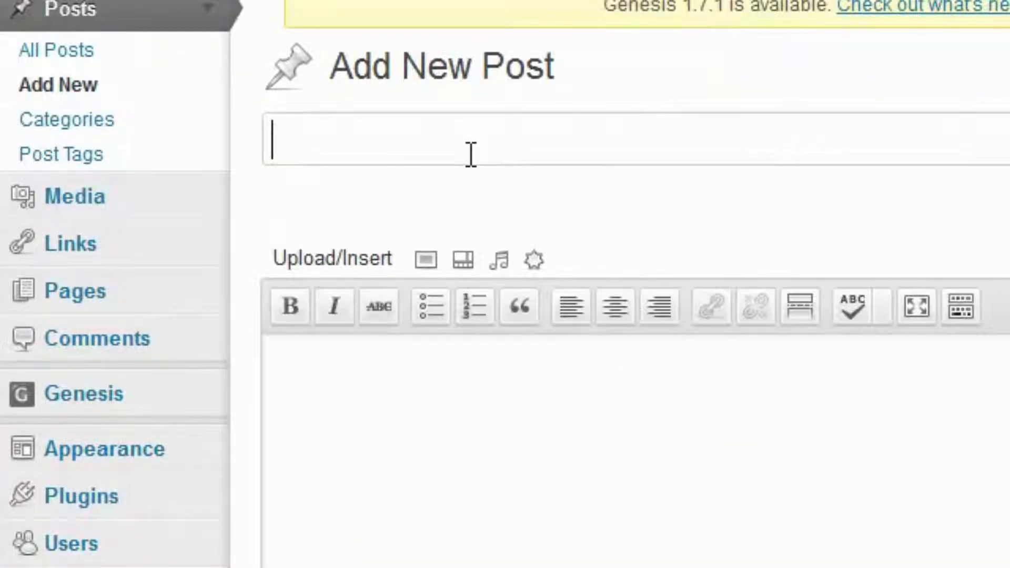
text(Can y)
key(BackSpace)
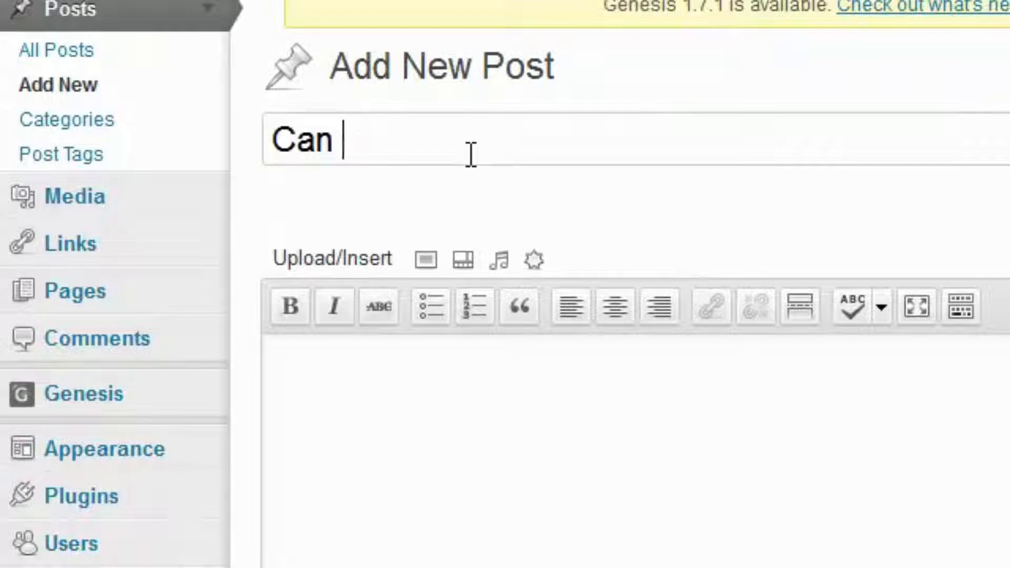
text(You Really Re)
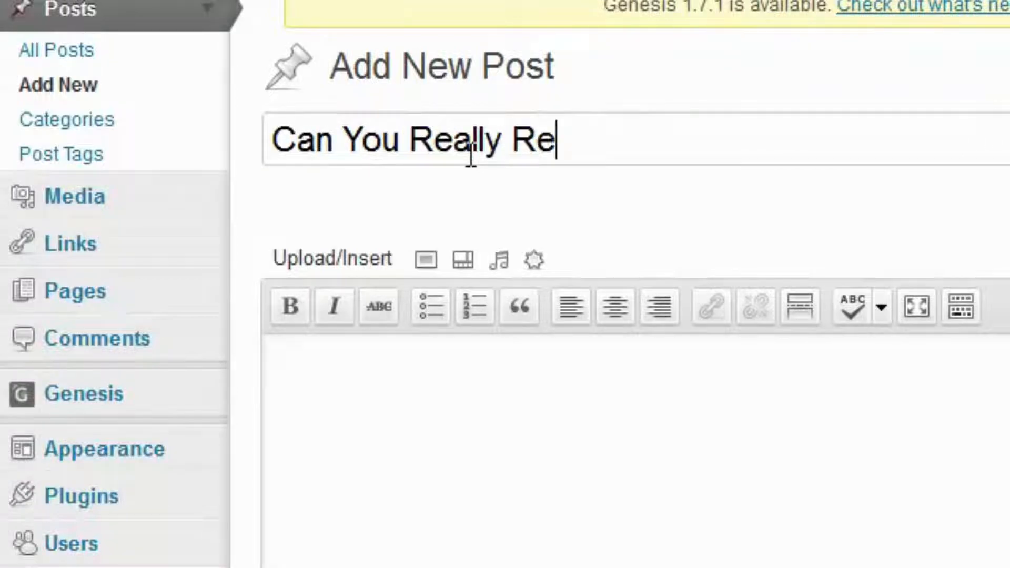
text(-grow Ha)
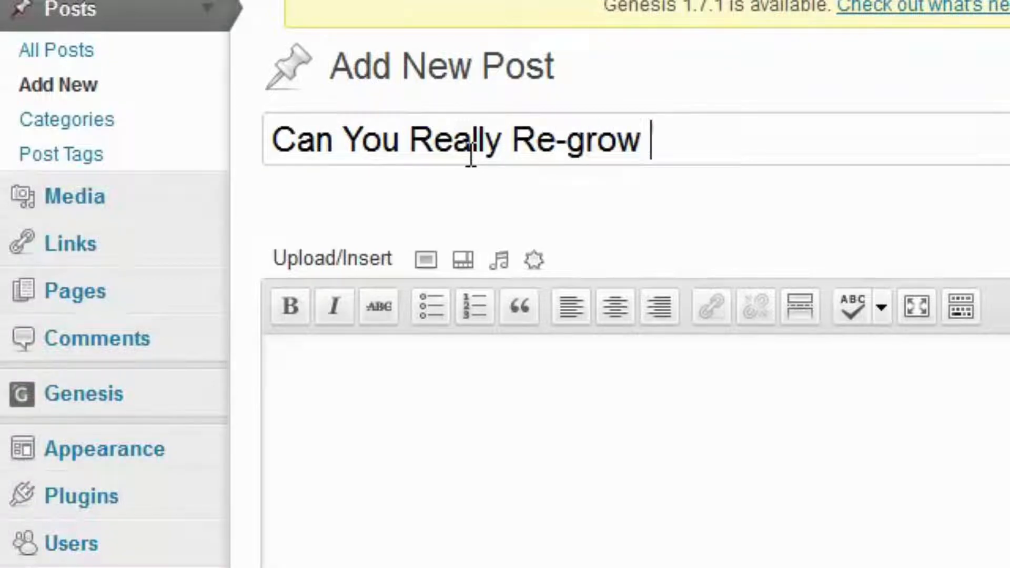
text(i)
key(BackSpace)
text(air?)
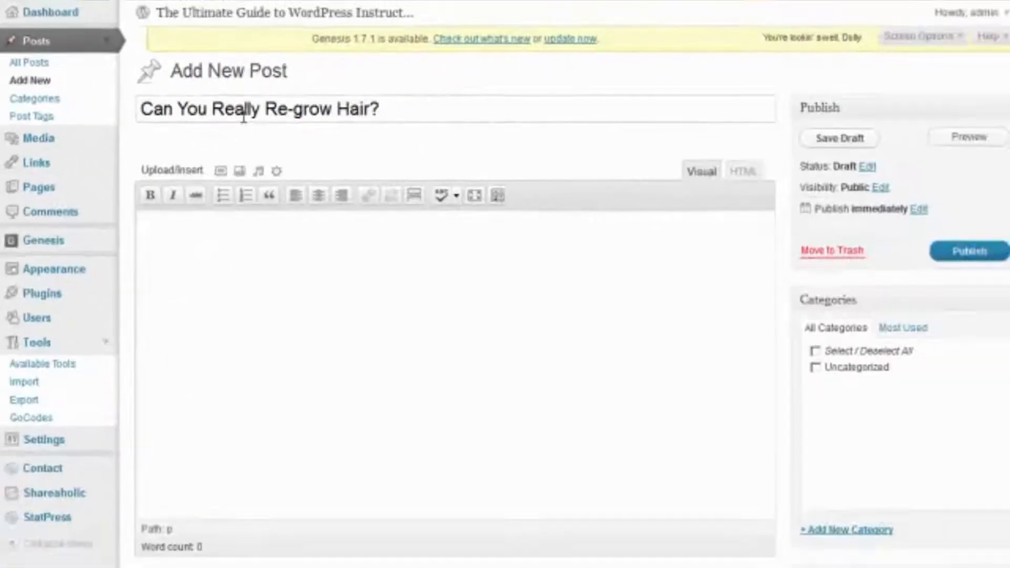
Fill the post body with three lines of filler text
click(482, 552)
text(Iffjd;alskfj)
key(Return)
text(asdf;ldkfjdfa)
key(Return)
text(aflk;fjd)
Add 'For more, click the link' and a line with '-->' followed by the pasted product-x URL
key(Return)
key(Return)
key(BackSpace)
text(For more, cli)
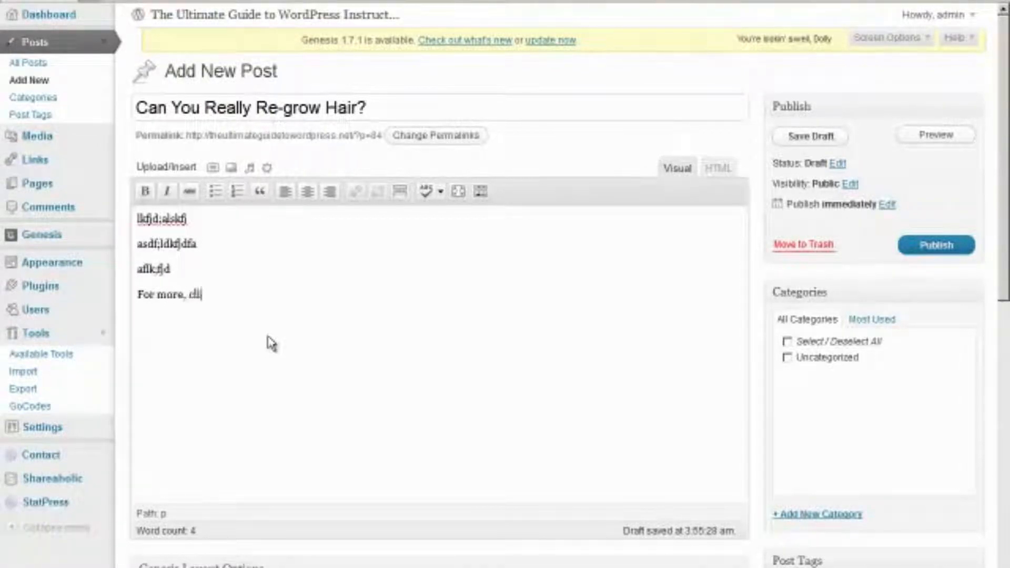
text(ck the link)
key(Return)
key(Return)
key(BackSpace)
text(-->)
key(ctrl+v)
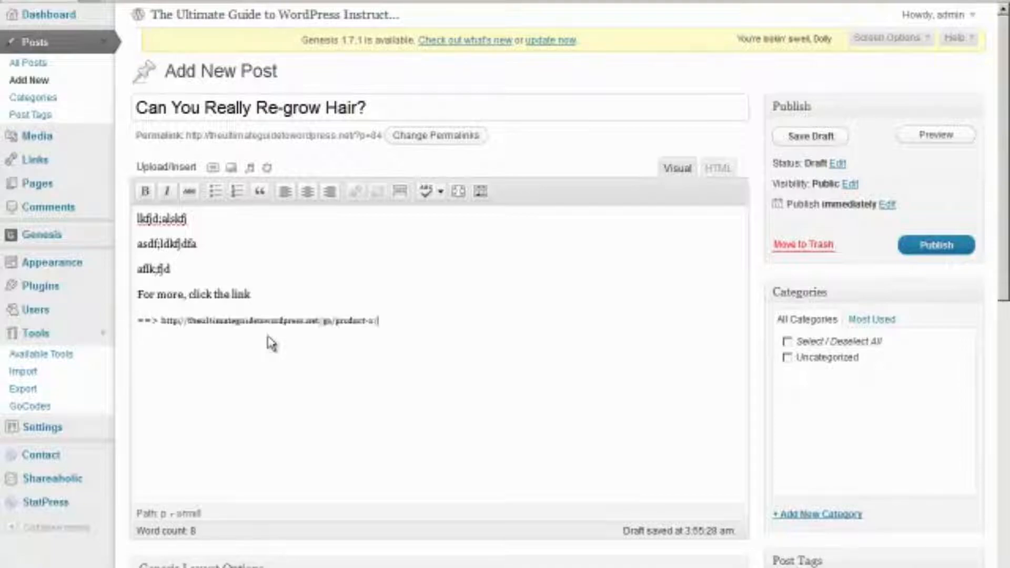
key(ctrl+shift+Left)
key(ctrl+shift+Left)
key(ctrl+shift+Left)
key(ctrl+shift+Left)
key(ctrl+shift+Left)
key(ctrl+shift+Left)
key(ctrl+shift+Left)
key(ctrl+shift+Left)
key(ctrl+shift+Right)
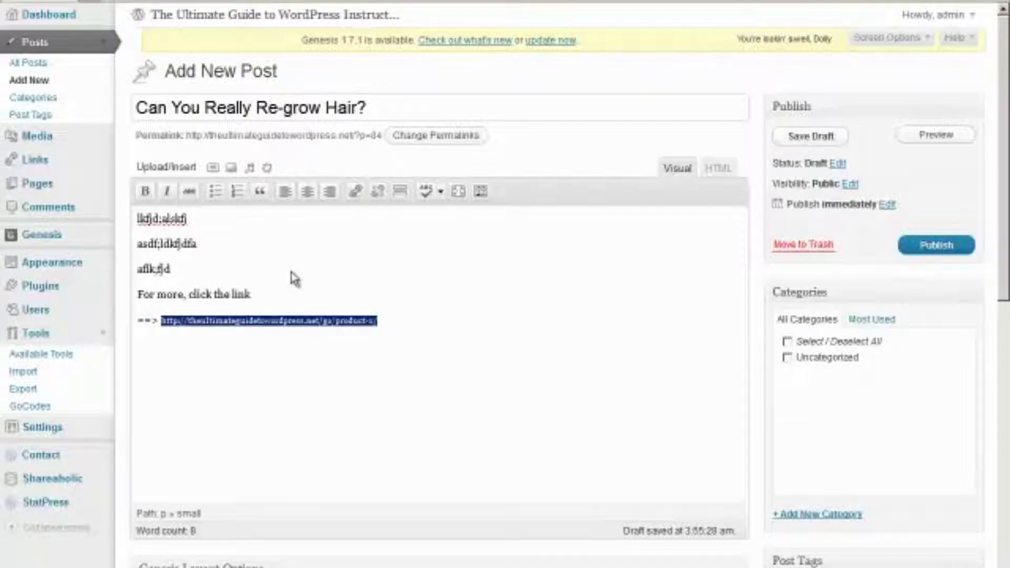
Strip the <small> tags around the URL in HTML view and restore the arrow before it
click(480, 191)
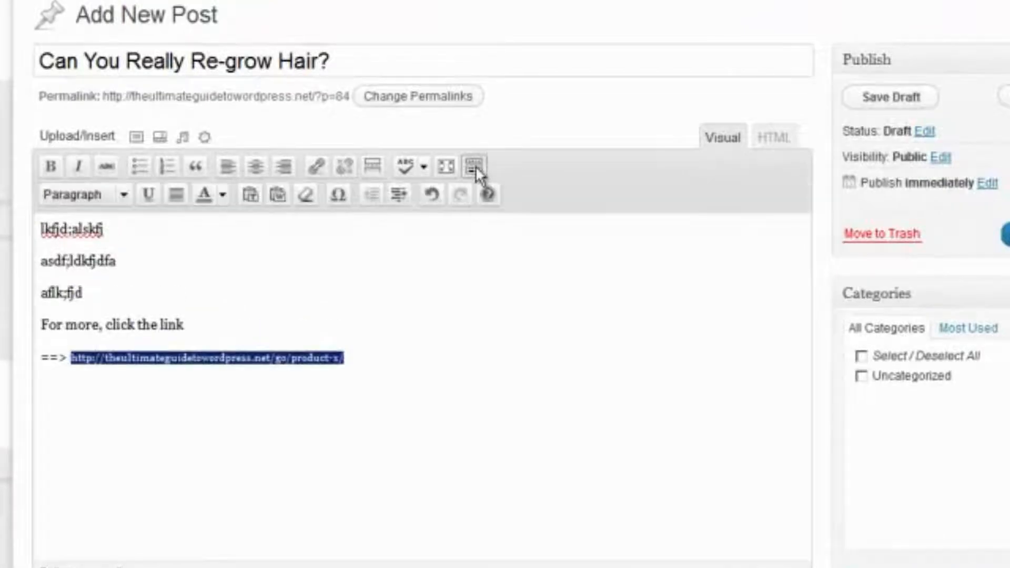
click(305, 195)
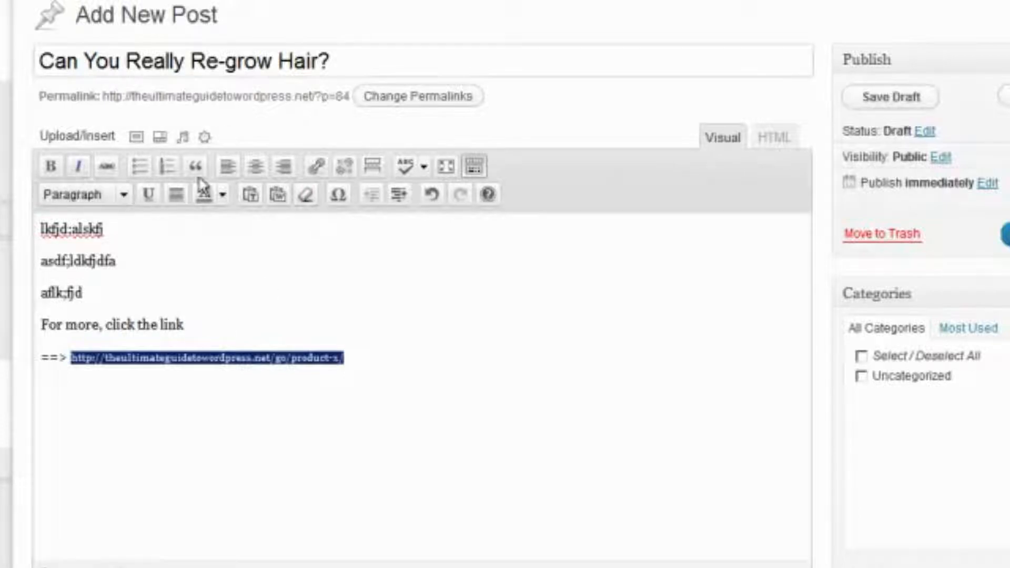
click(775, 139)
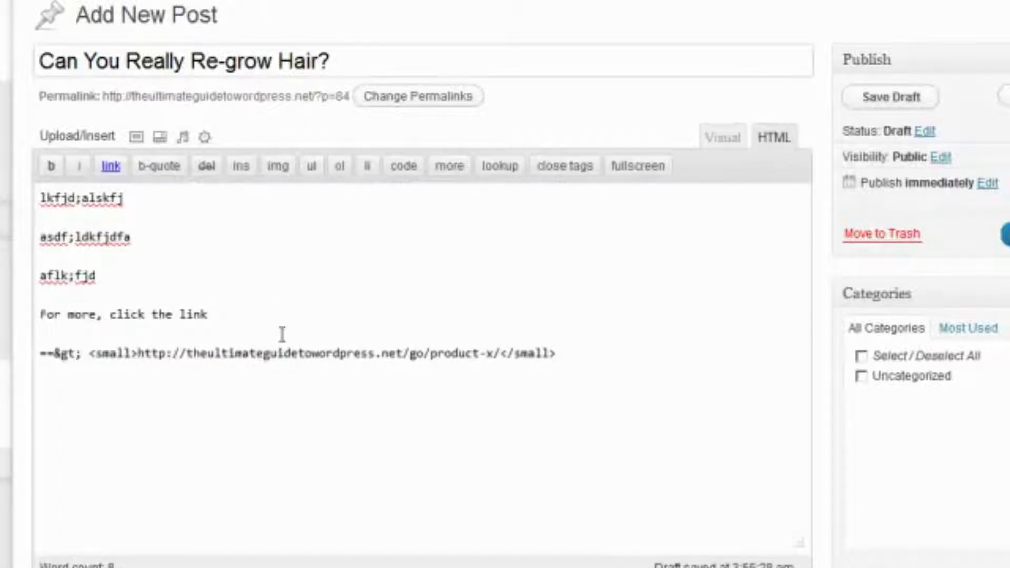
click(136, 355)
key(BackSpace)
key(BackSpace)
key(BackSpace)
key(BackSpace)
key(BackSpace)
key(BackSpace)
key(BackSpace)
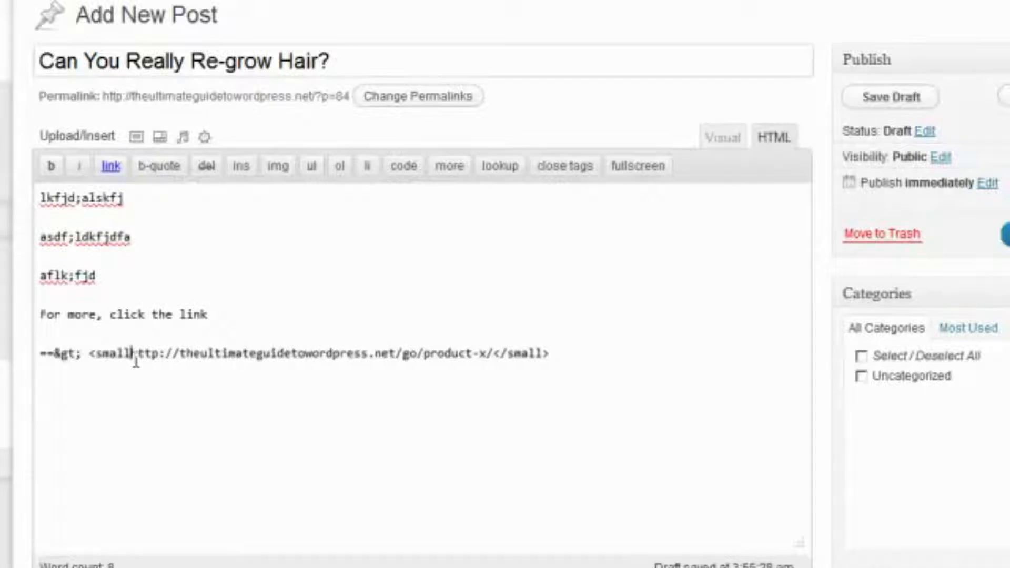
key(BackSpace)
key(BackSpace)
key(BackSpace)
key(BackSpace)
key(BackSpace)
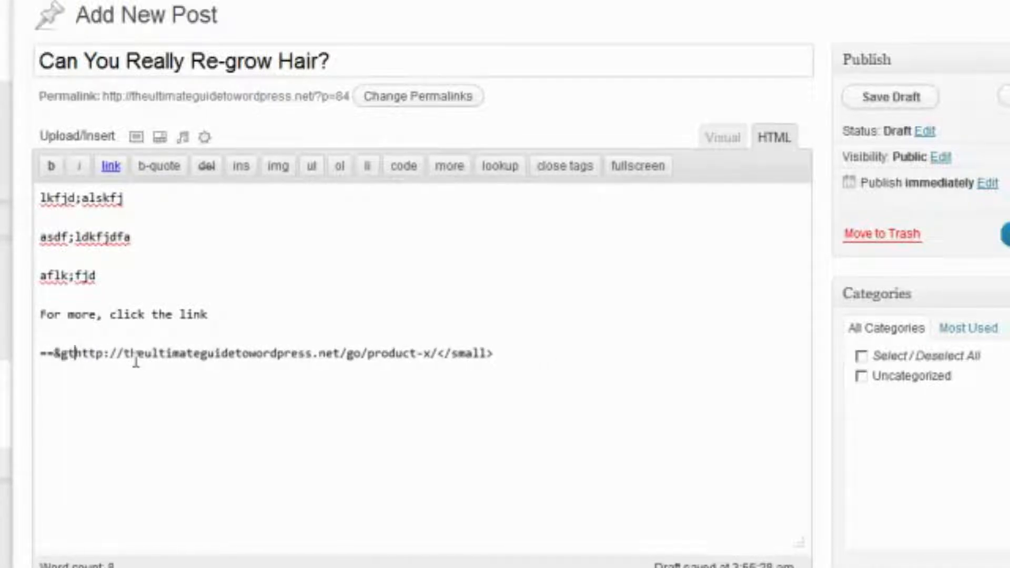
click(486, 354)
key(BackSpace)
key(BackSpace)
key(BackSpace)
key(BackSpace)
key(BackSpace)
key(BackSpace)
key(BackSpace)
key(BackSpace)
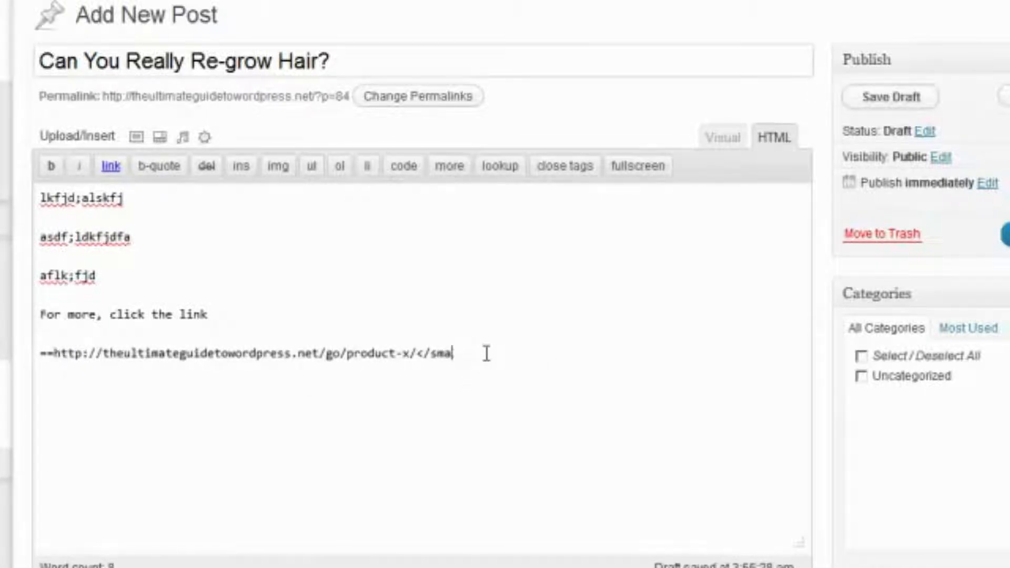
click(743, 138)
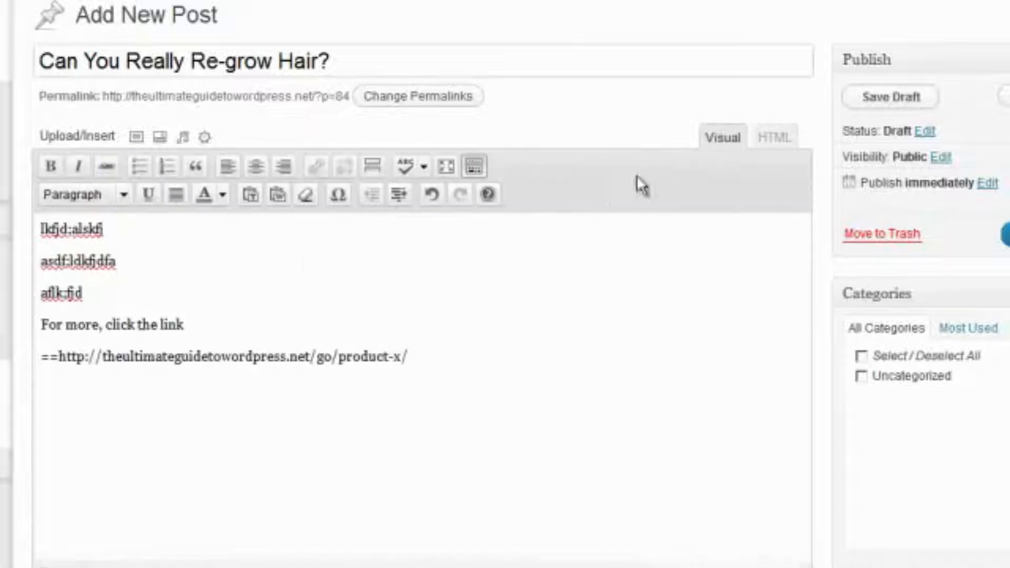
click(56, 362)
text(> )
text(=)
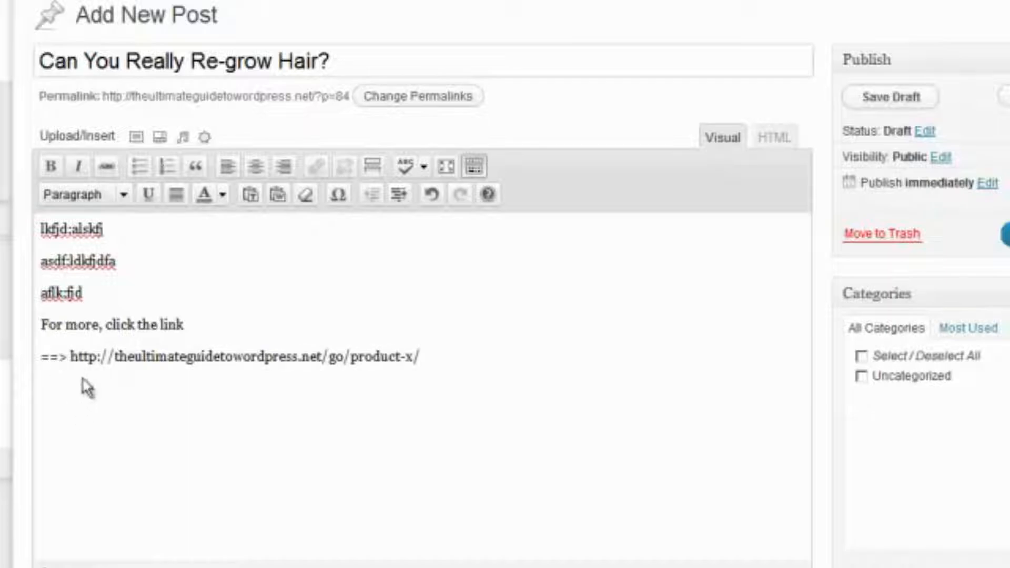
Link the product-x URL text to the short URL, opening in a new tab
drag(69, 356, 446, 361)
key(ctrl+c)
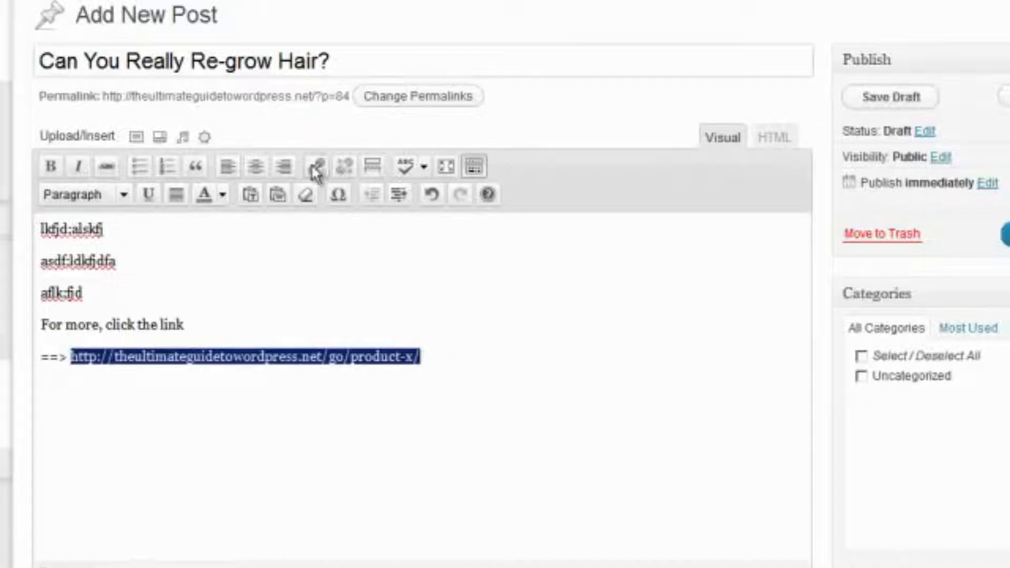
click(316, 167)
key(ctrl+v)
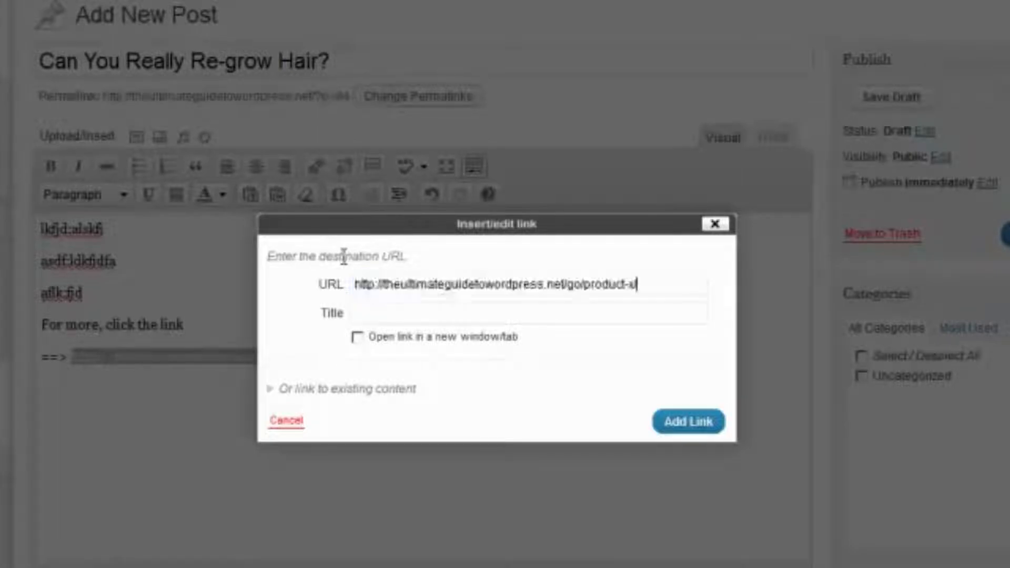
click(473, 342)
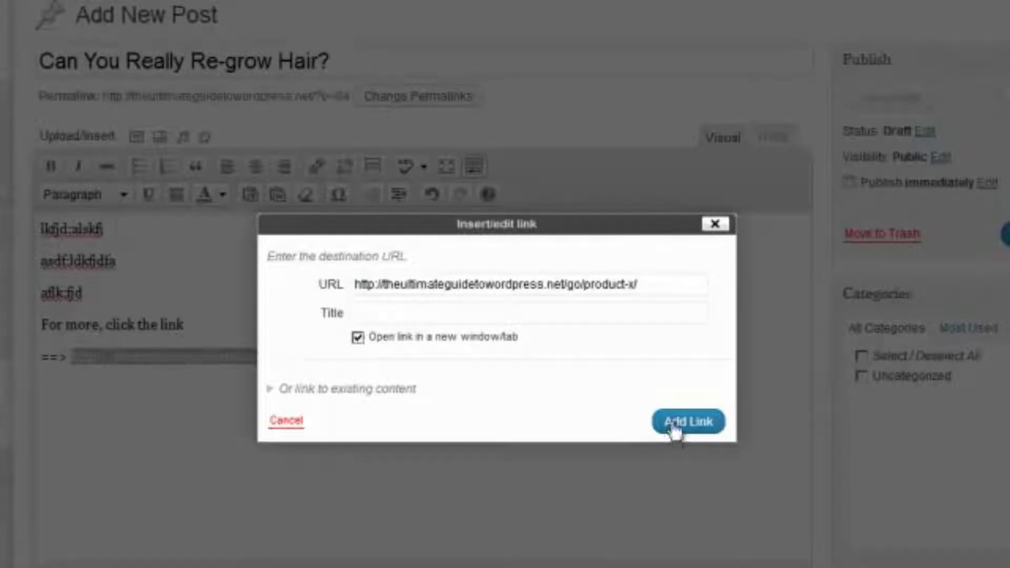
click(675, 427)
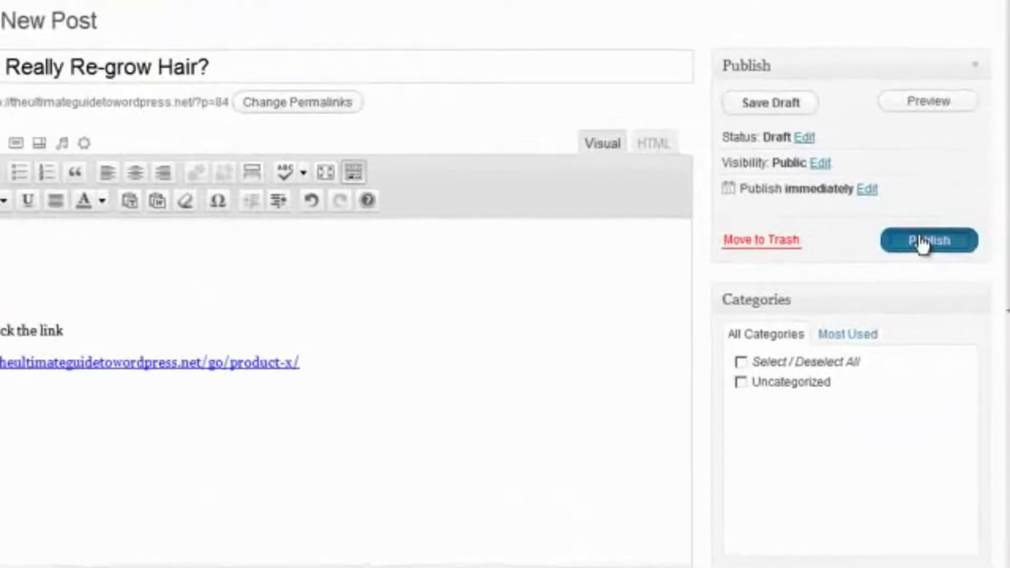
Publish the Re-grow Hair post and view it on the live site
click(923, 241)
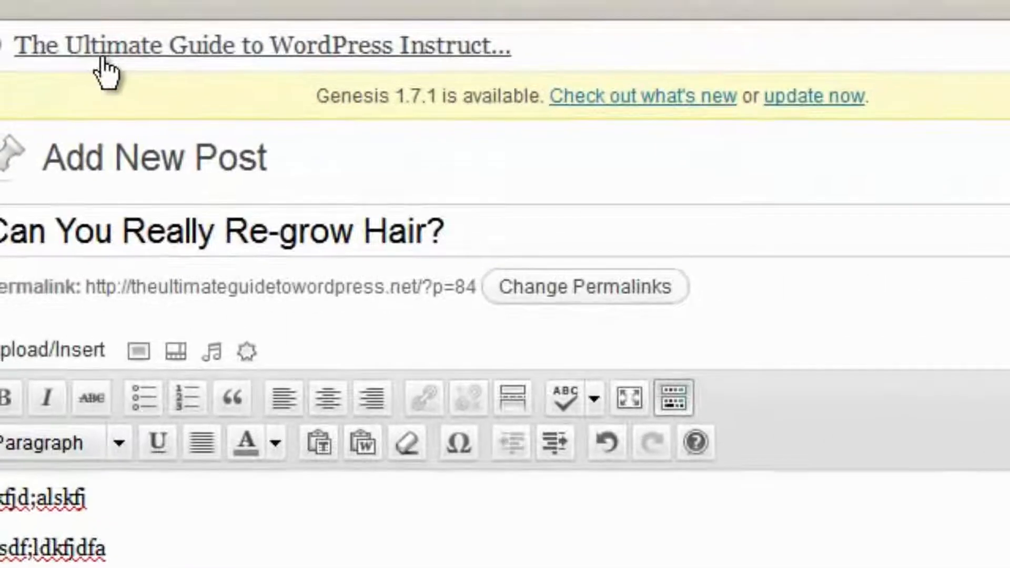
click(100, 58)
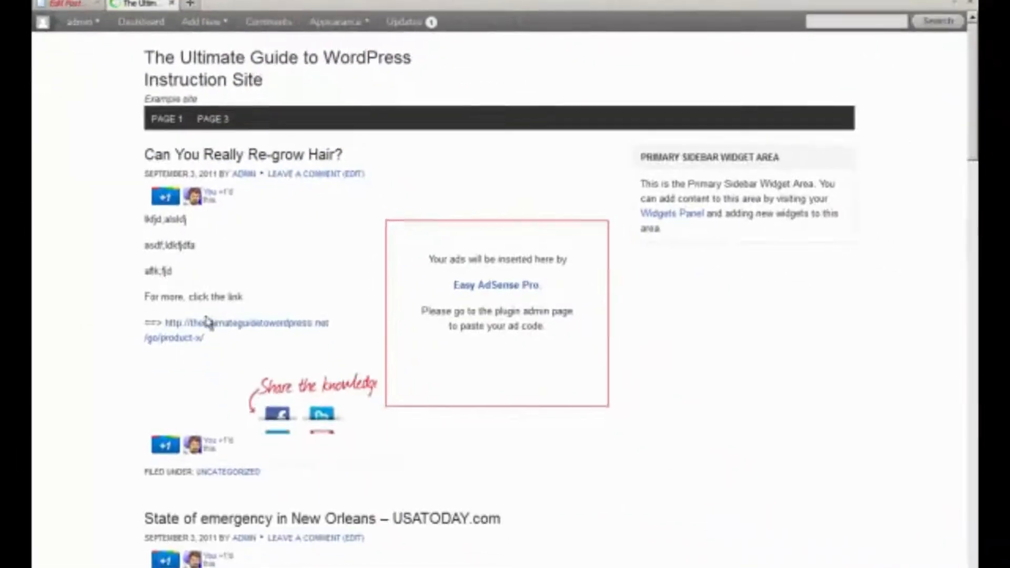
click(210, 324)
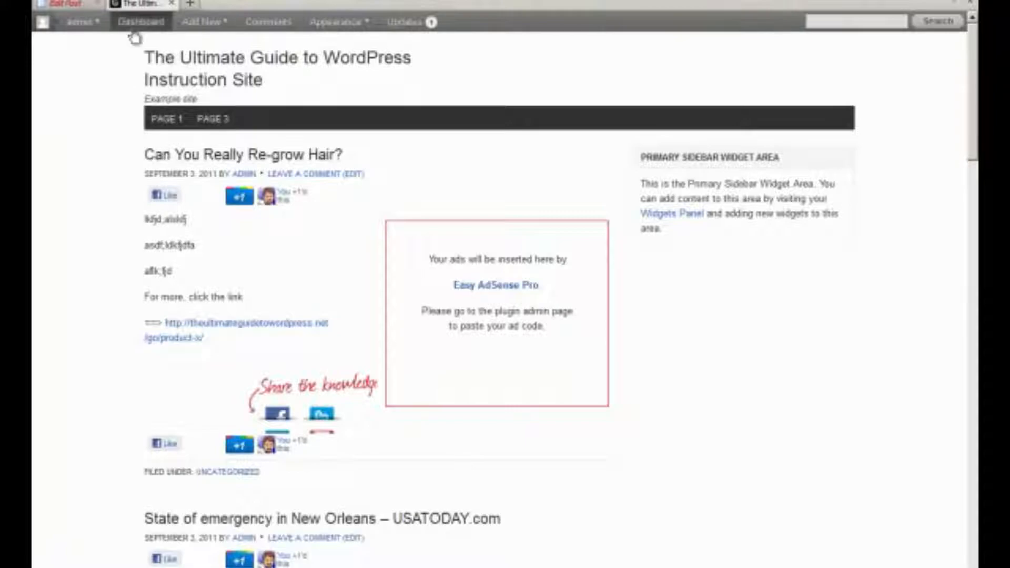
Check the post's product-x link, then close that page and return to the editor
click(196, 333)
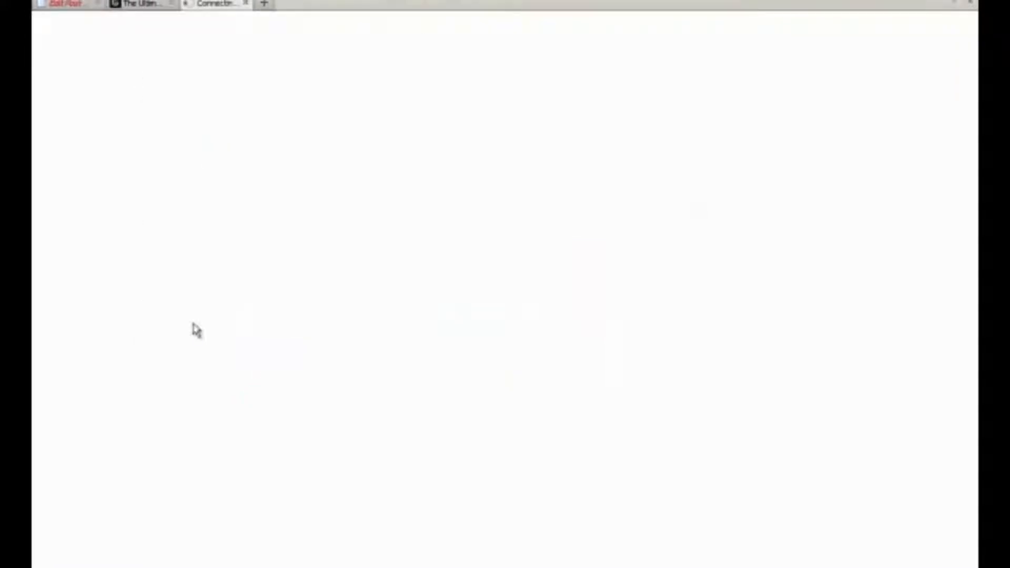
click(245, 4)
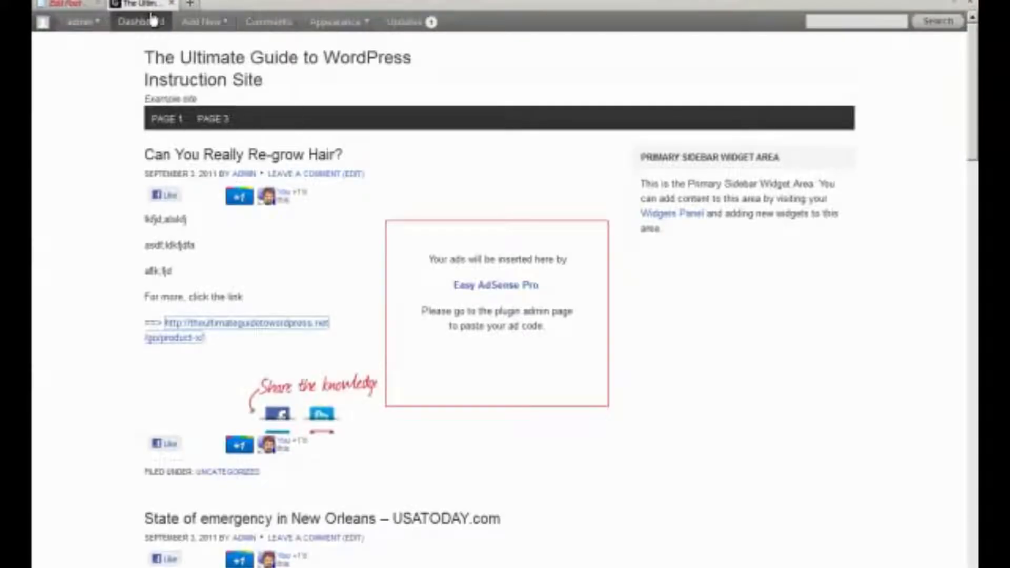
click(79, 6)
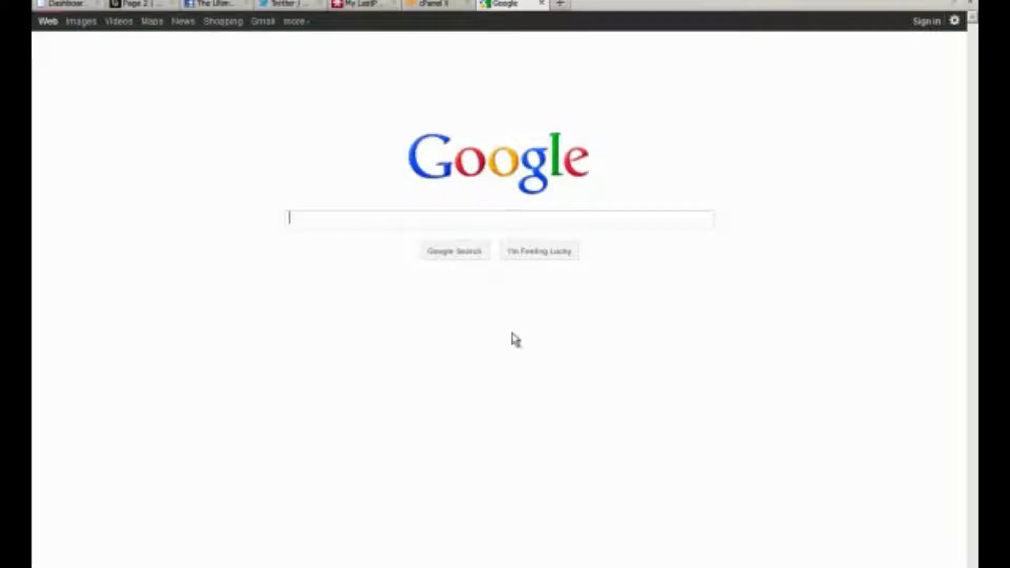
Search Google for 'google apps'
click(357, 222)
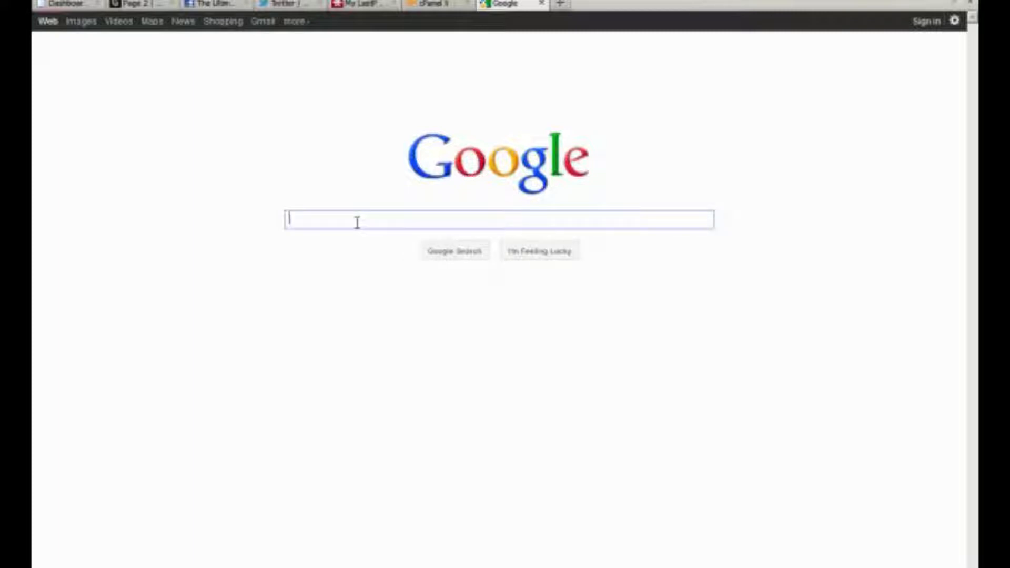
text(goog)
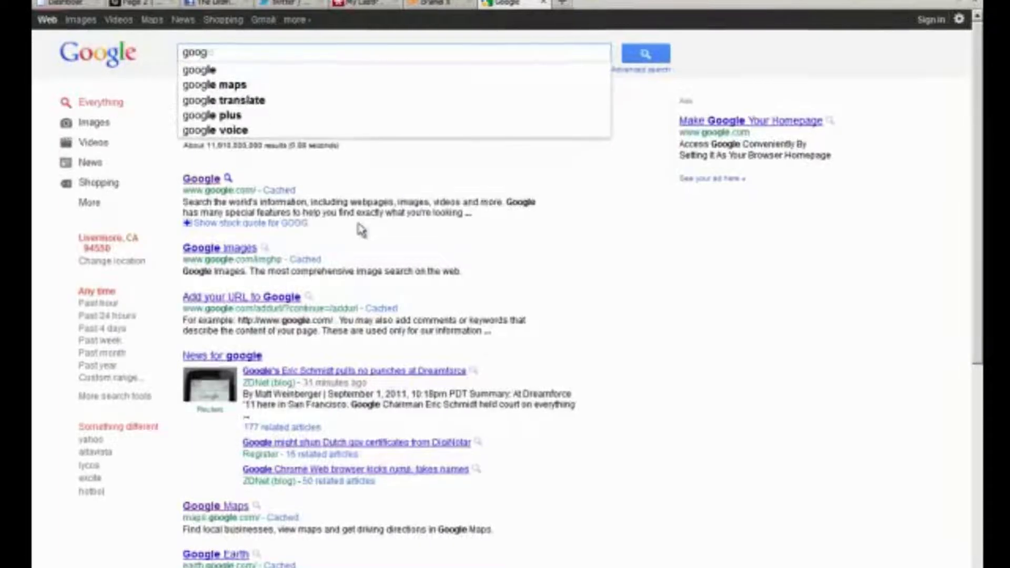
text(le apps)
key(Return)
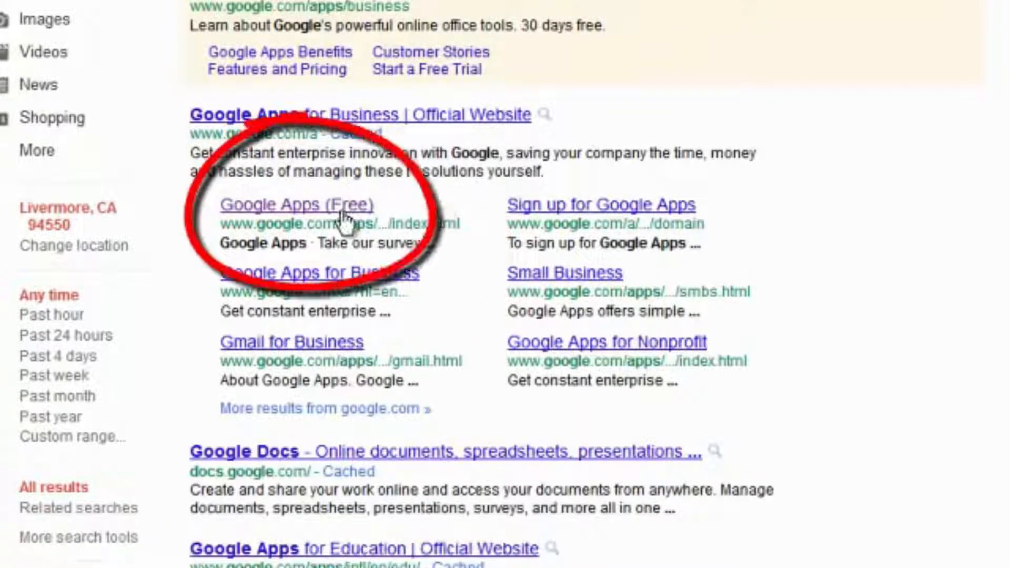
Start the free Google Apps sign-up for theultimateguidetowordpress.com
click(318, 217)
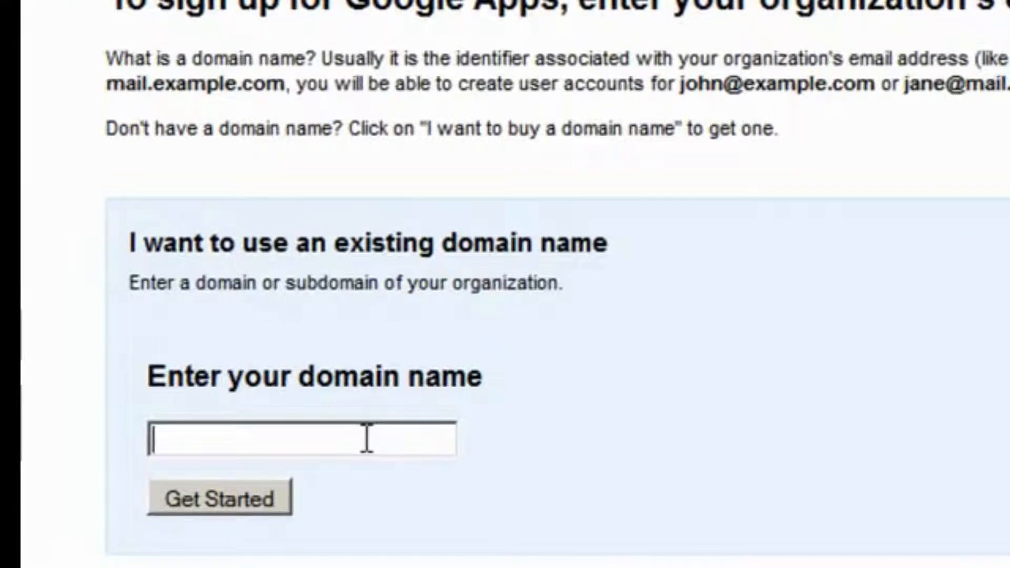
text(theultimateguidetoword)
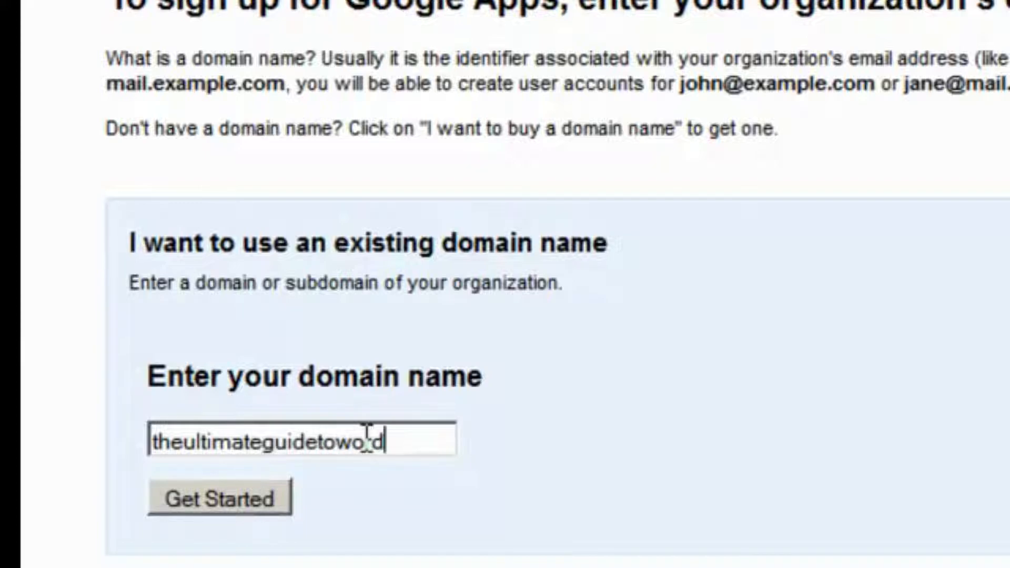
text(press.com)
click(257, 497)
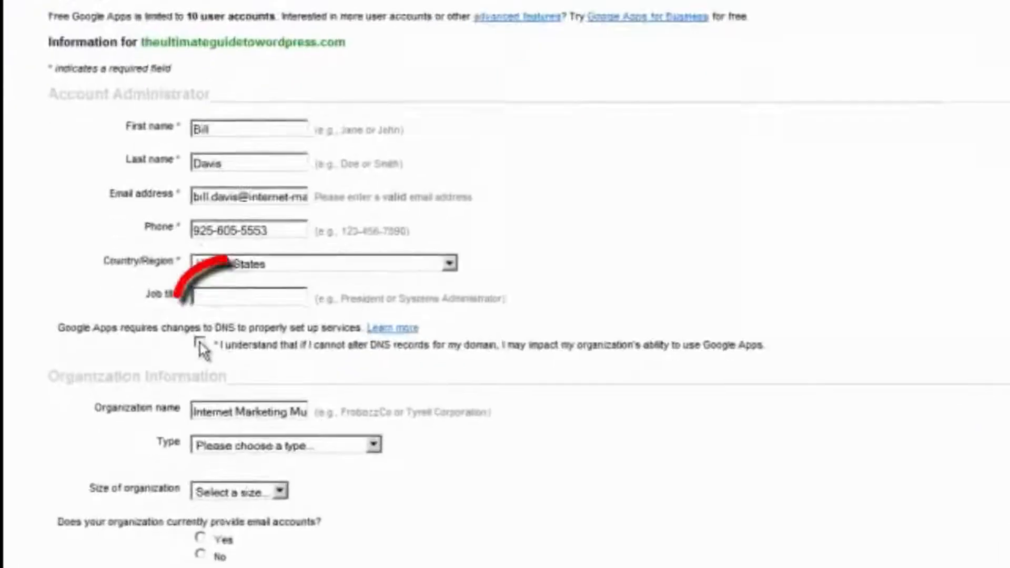
Acknowledge the required DNS changes, clear the current email system answer, and decline sales assistance
click(200, 344)
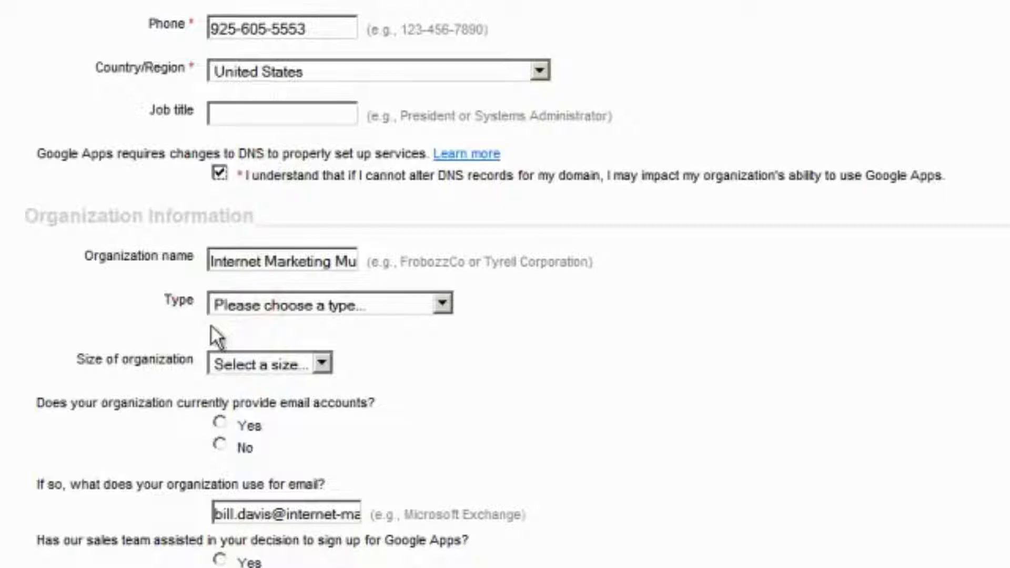
scroll(211, 326, down, 1)
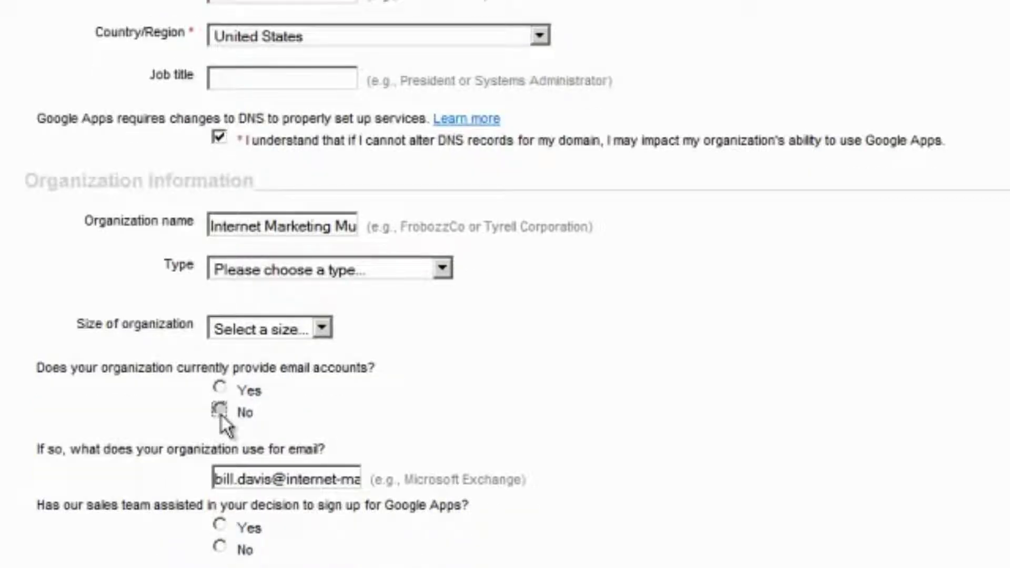
click(222, 481)
key(ctrl+a)
key(BackSpace)
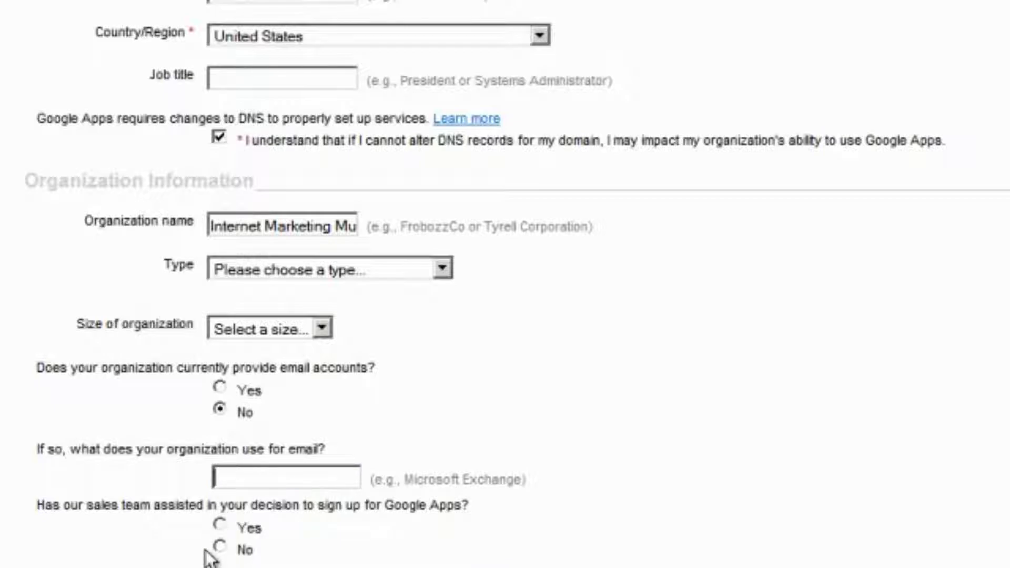
click(215, 548)
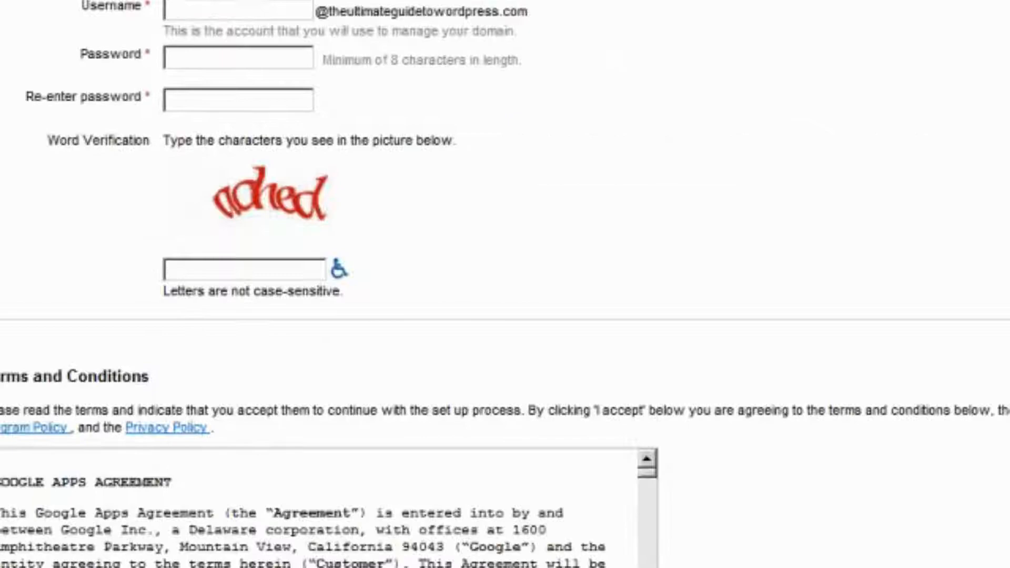
click(207, 5)
Fill in the administrator account password and the word verification challenge
key(Tab)
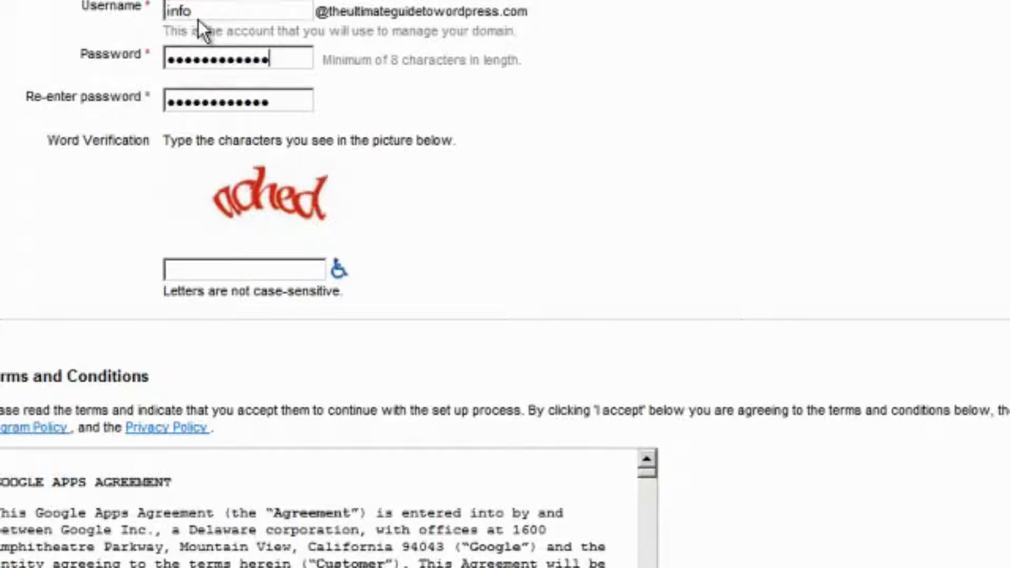
click(261, 270)
text(uched)
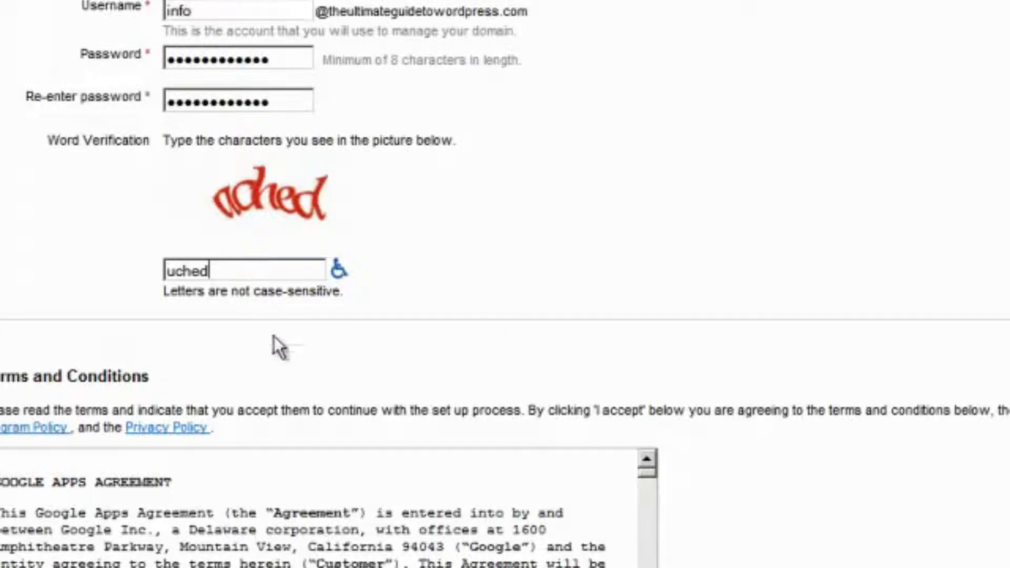
scroll(381, 395, down, 9)
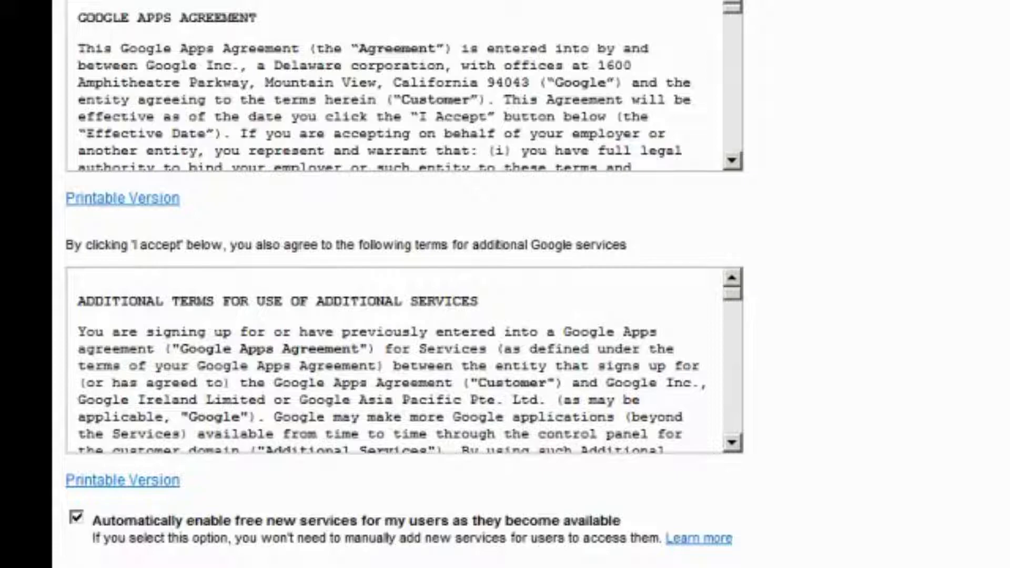
scroll(287, 225, up, 10)
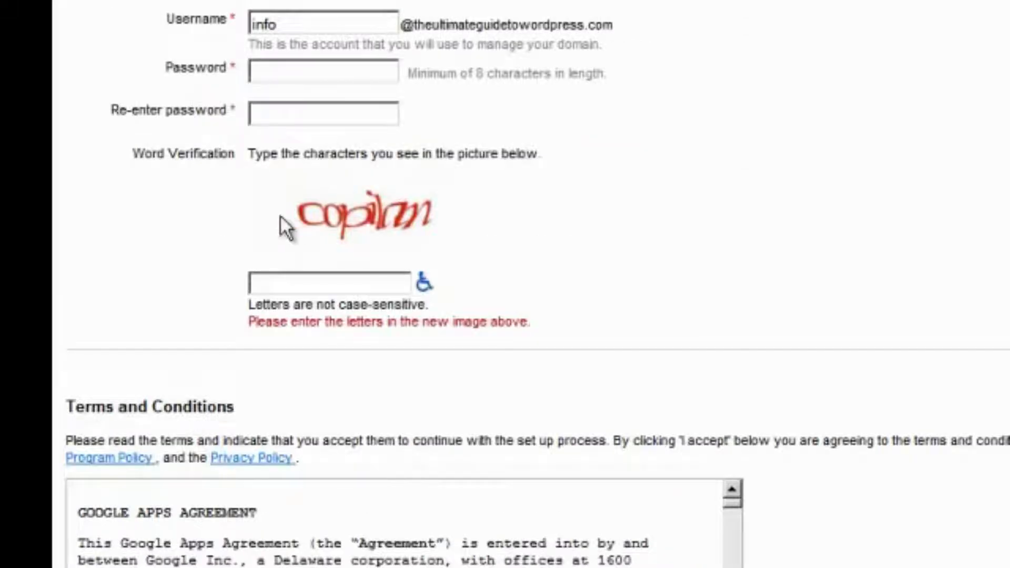
click(278, 71)
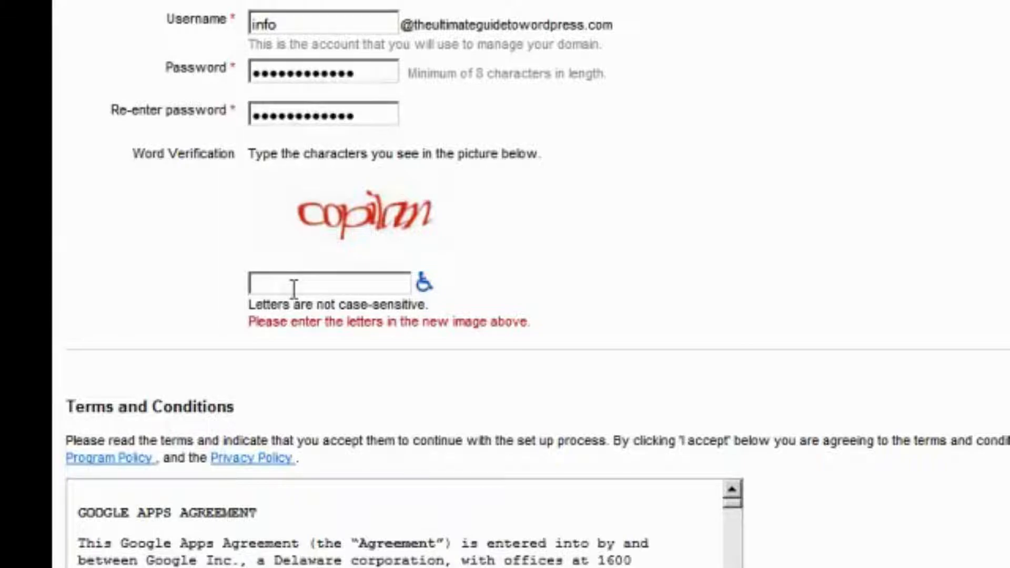
text(copilan)
scroll(293, 289, down, 10)
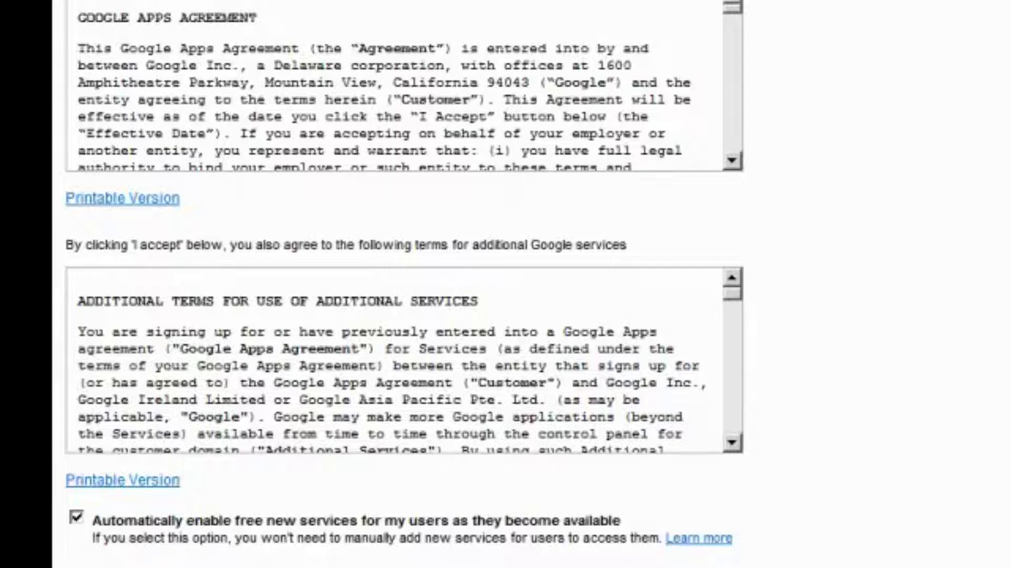
scroll(404, 284, up, 1)
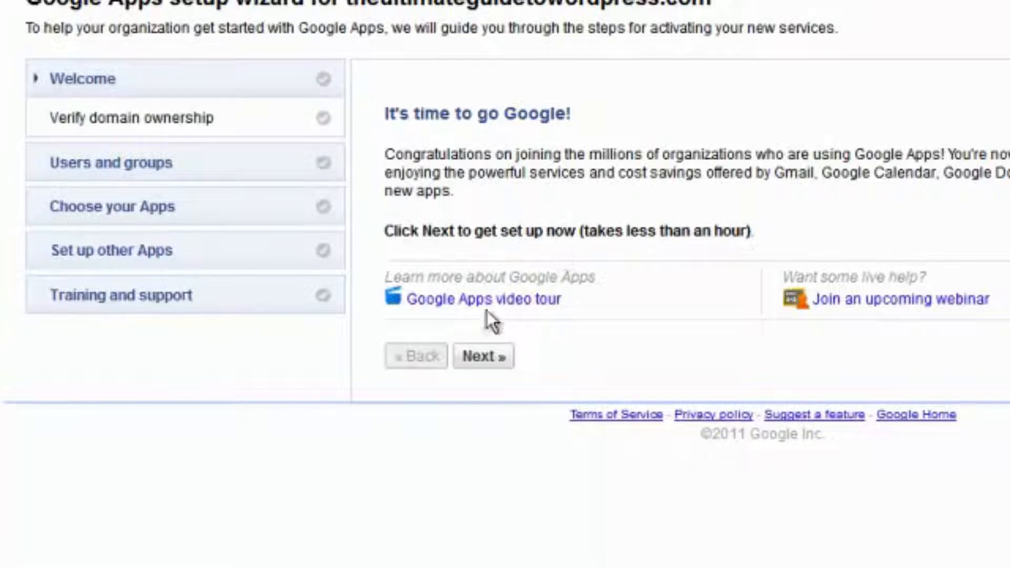
Advance the wizard to domain verification, download the HTML verification file, and show it in its folder
click(479, 358)
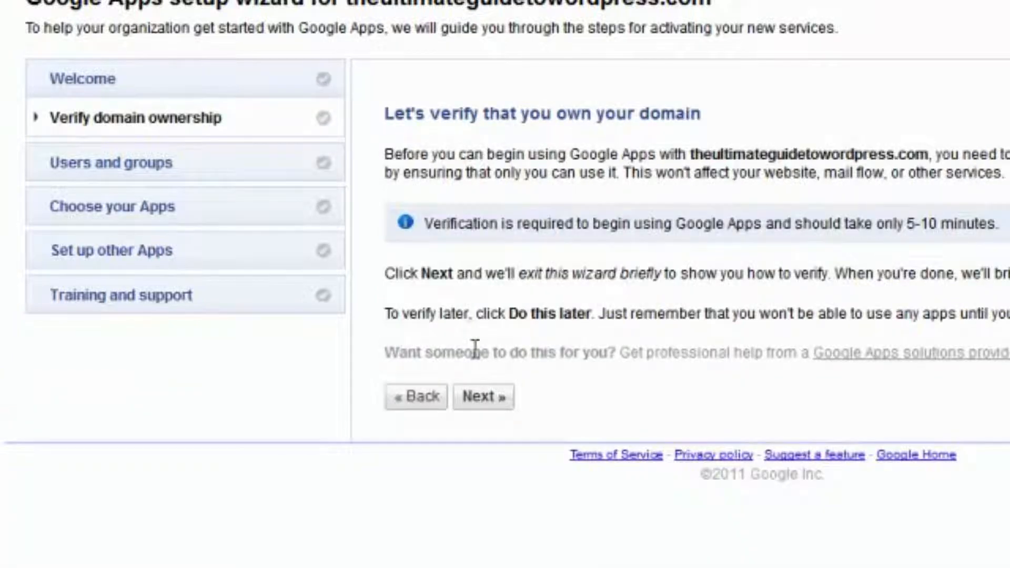
click(481, 394)
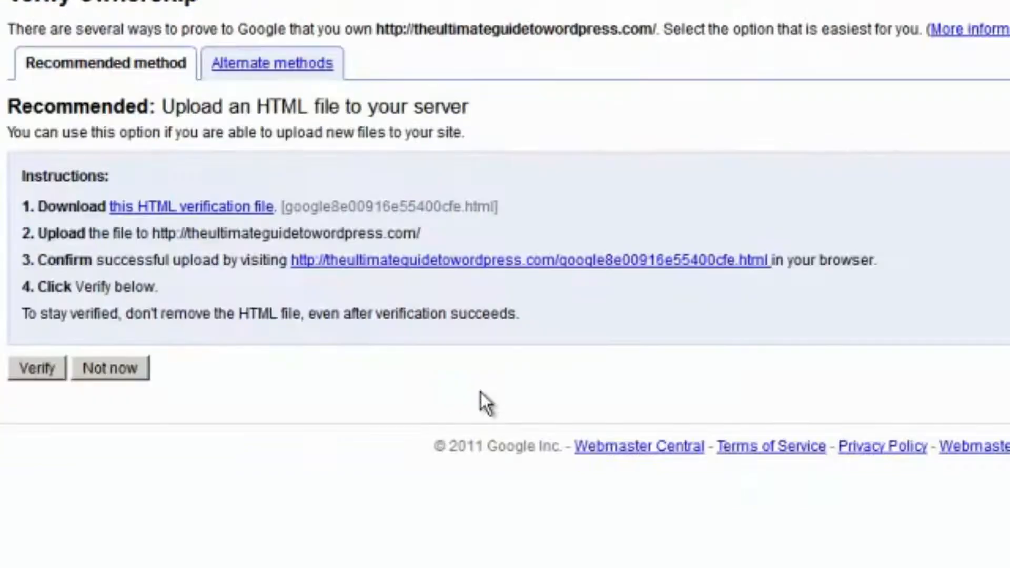
click(178, 210)
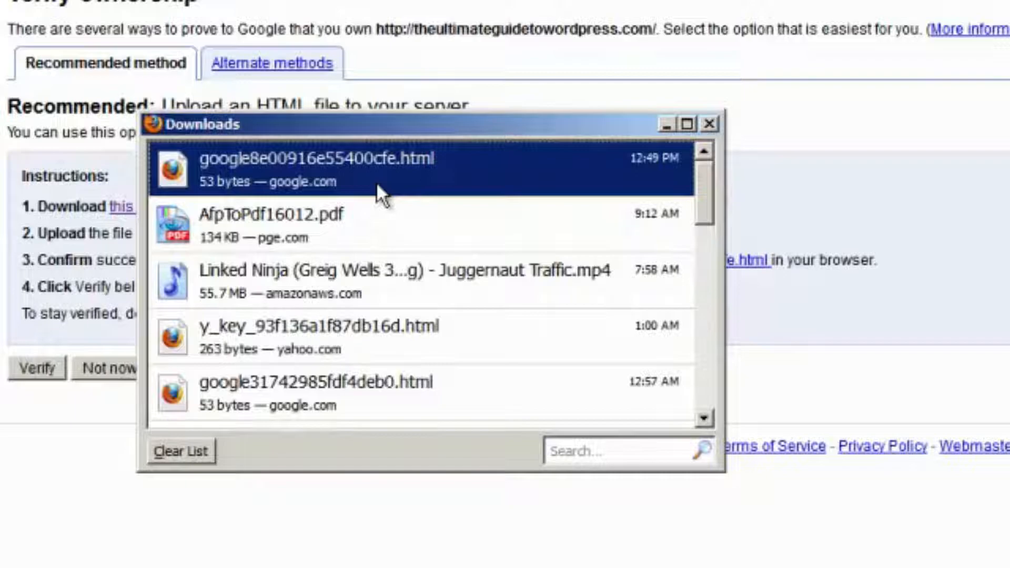
right_click(376, 181)
click(409, 219)
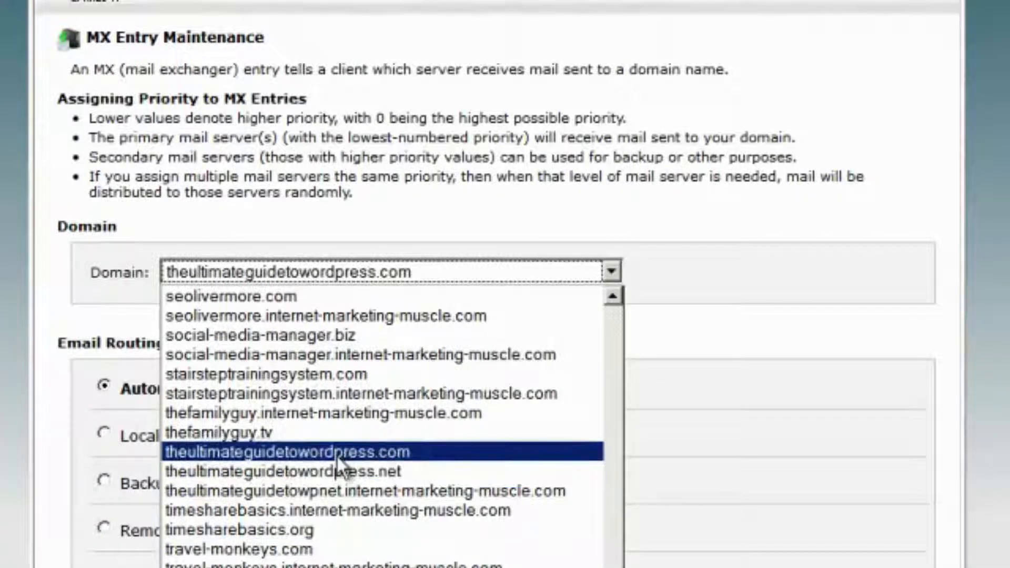
Select theultimateguidetowordpress.com and replace the MX destination with ASPMX.L.GOOGLE.COM
click(336, 453)
scroll(52, 400, down, 5)
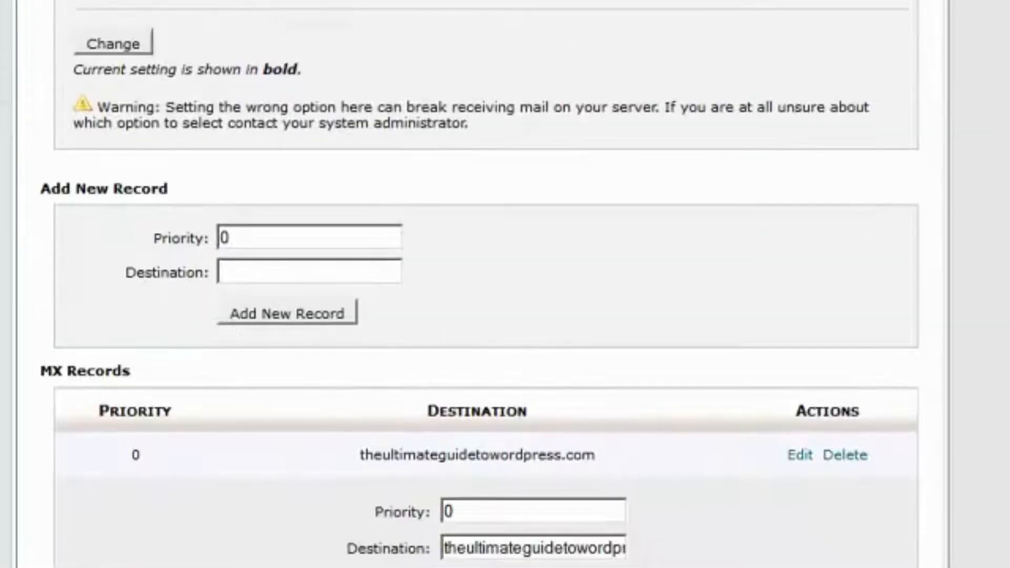
triple_click(491, 549)
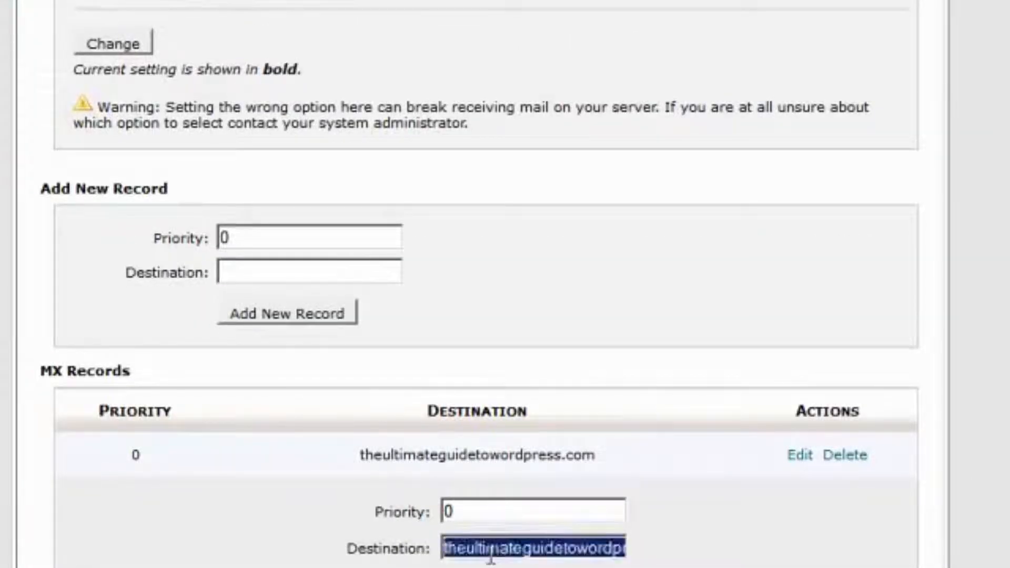
text(ASPMX.L.GOOGLE.COM)
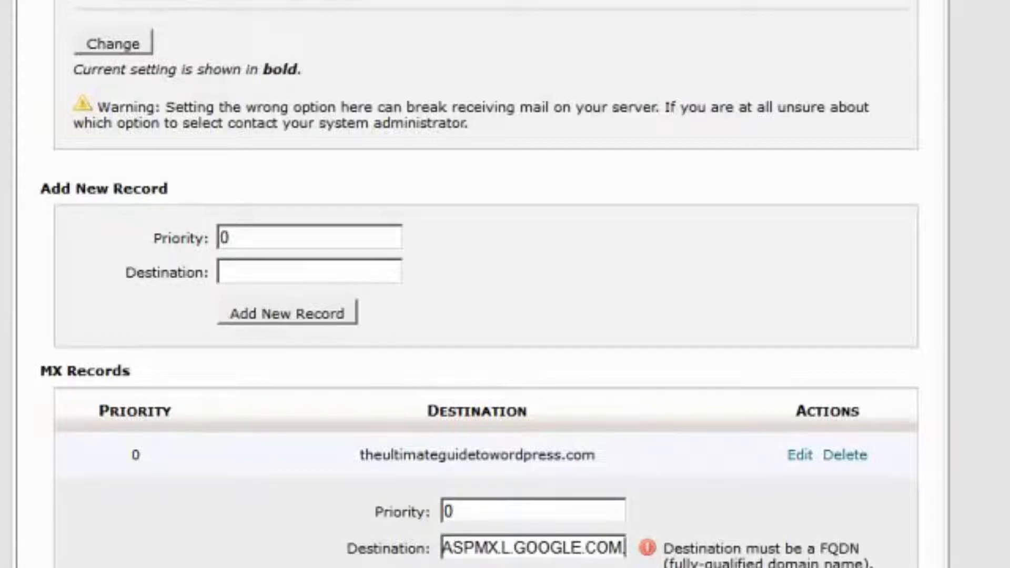
key(Return)
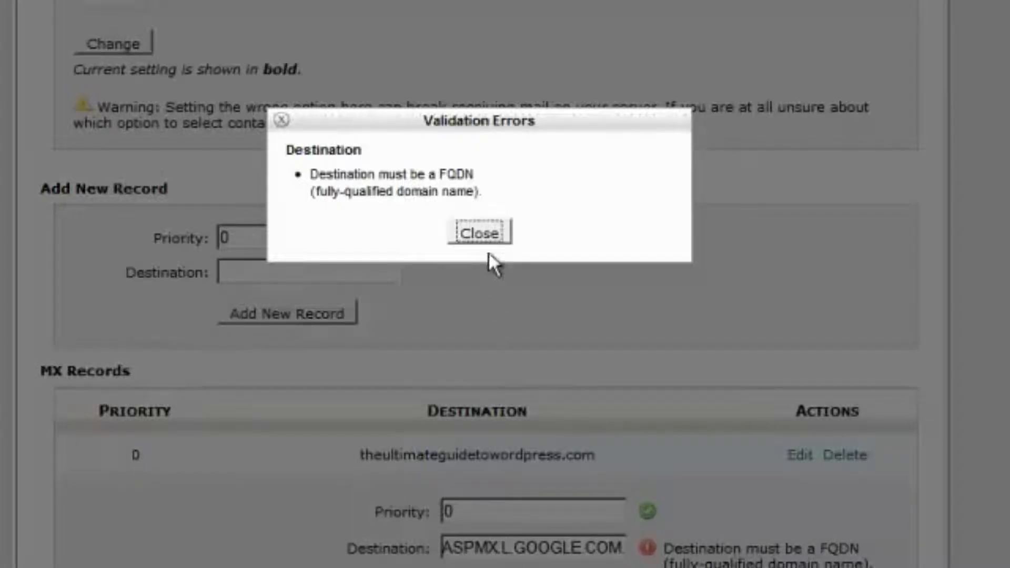
Dismiss the validation error, remove the destination's trailing dot, and save the MX record
click(482, 241)
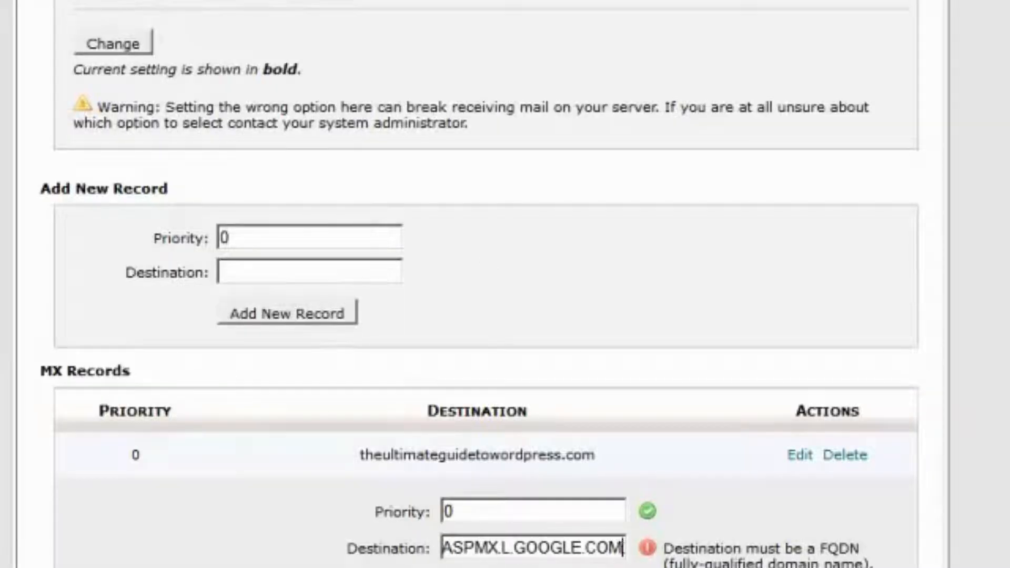
key(BackSpace)
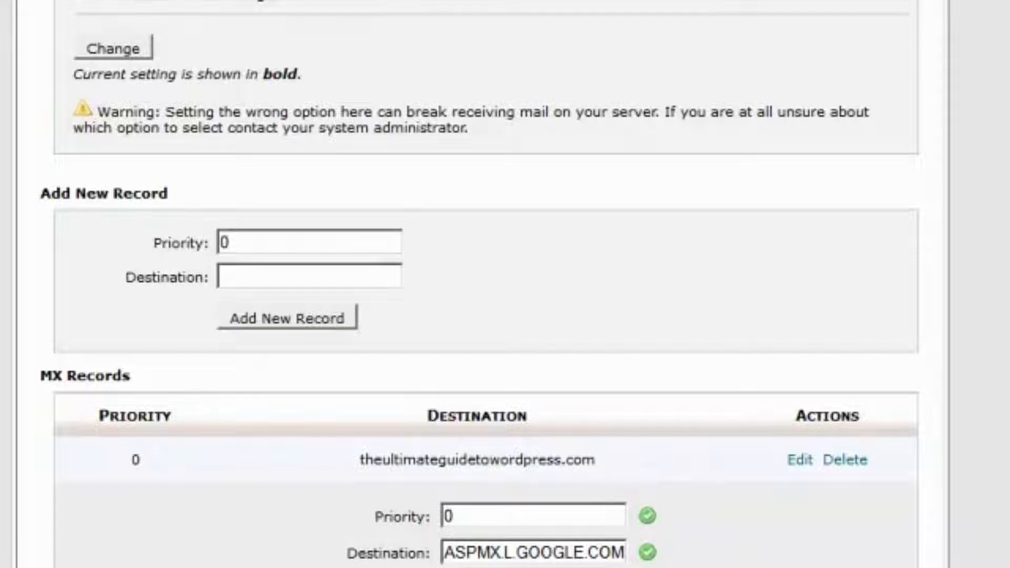
key(Return)
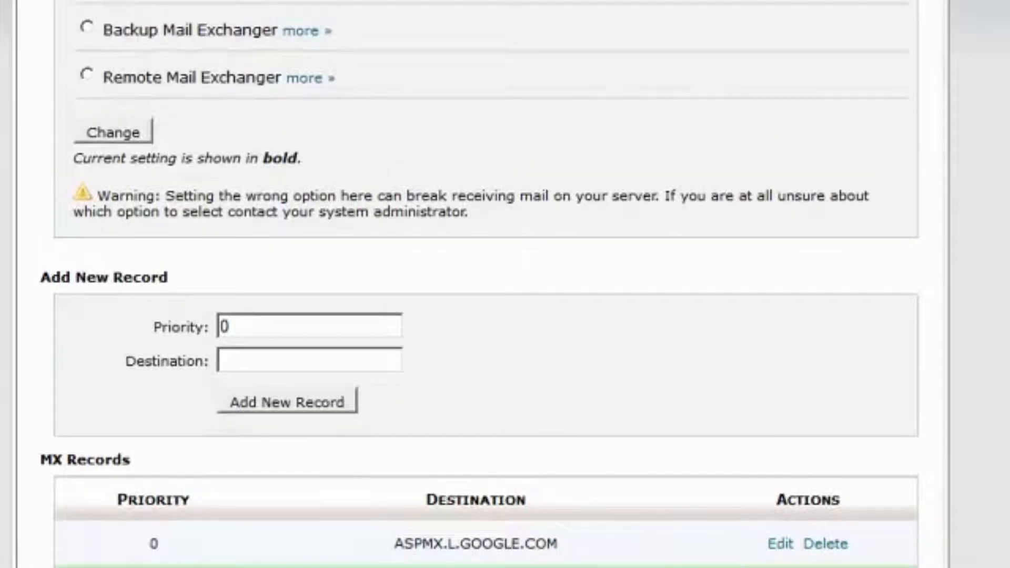
scroll(505, 284, up, 5)
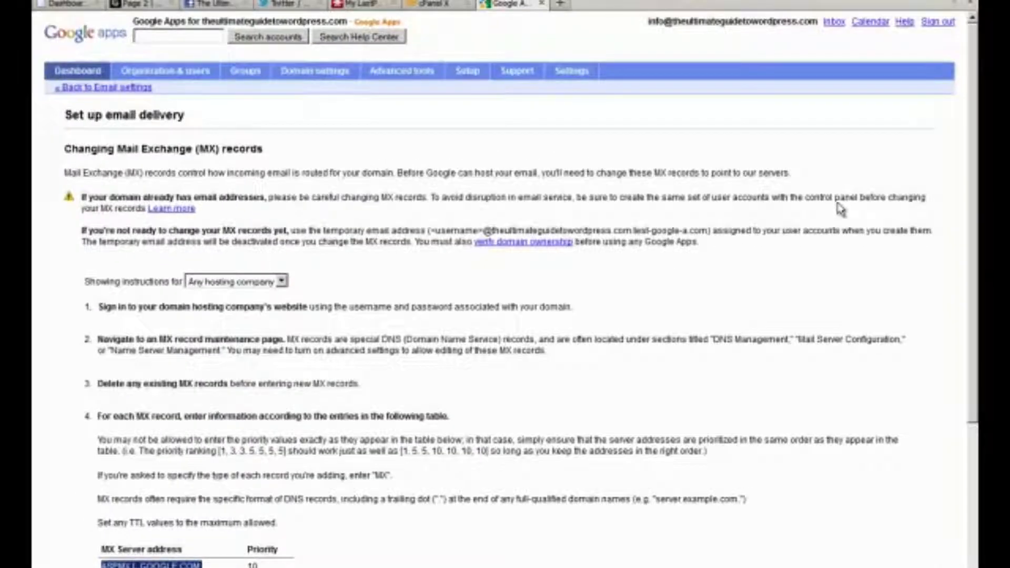
Read the colors-and-themes, getting-started and mobile-phone Gmail Team messages, then go to Page 2
click(834, 22)
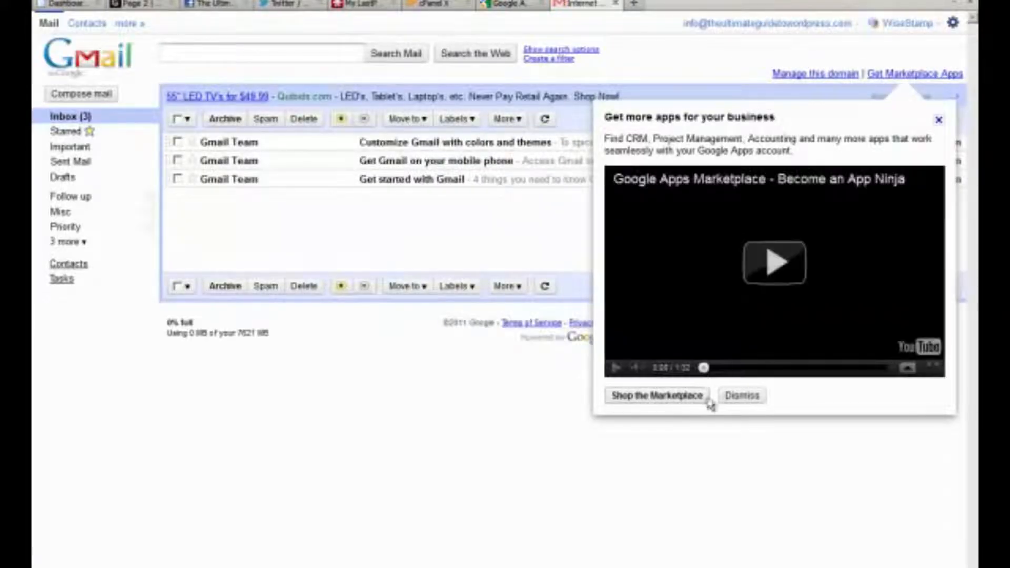
click(741, 396)
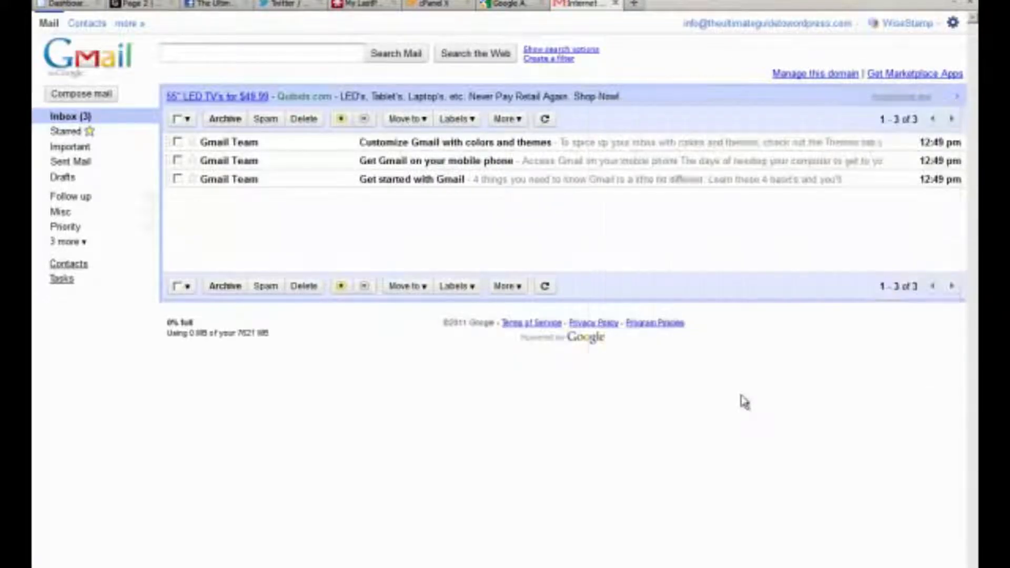
click(213, 143)
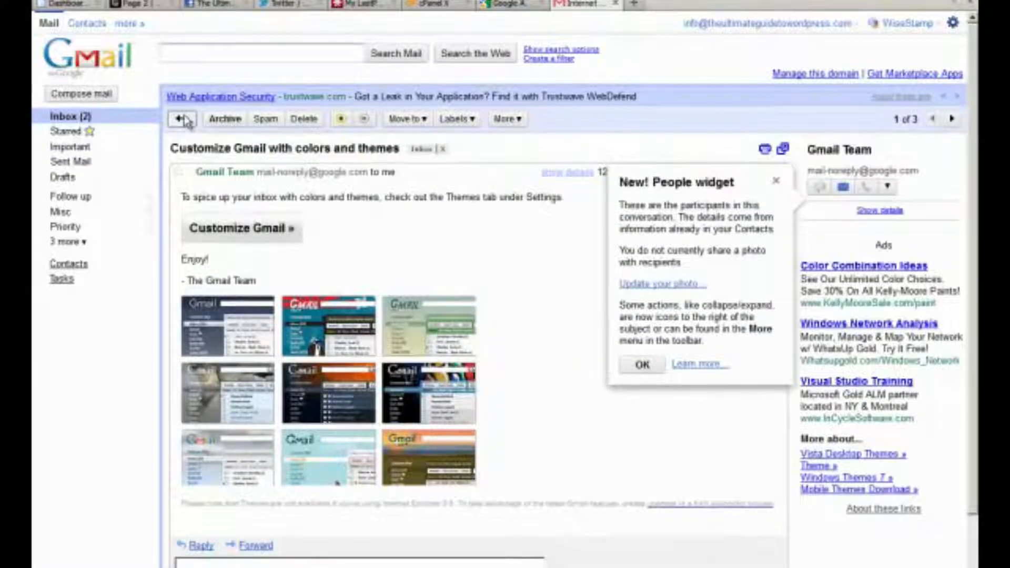
click(182, 119)
click(230, 178)
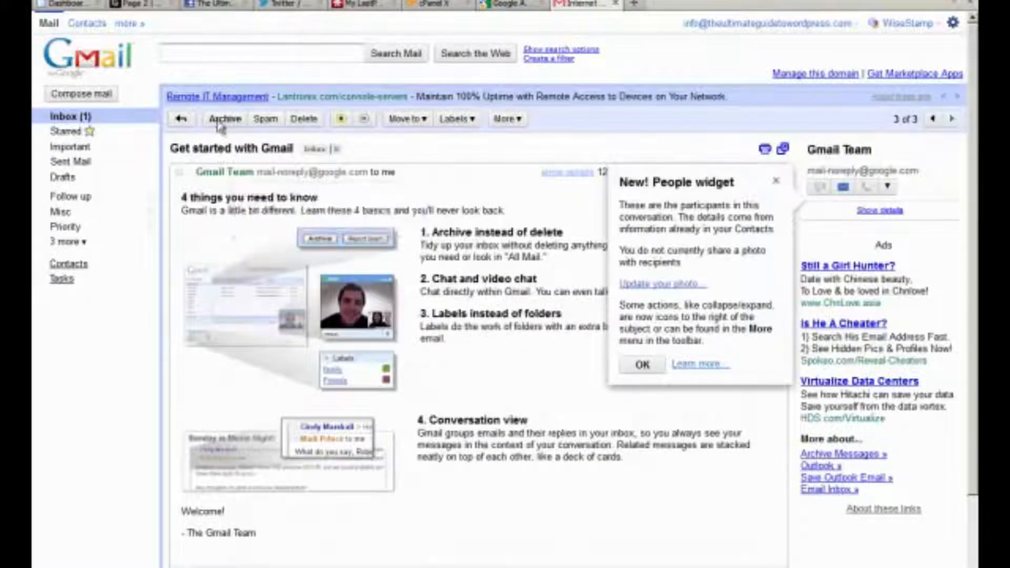
click(185, 119)
click(234, 158)
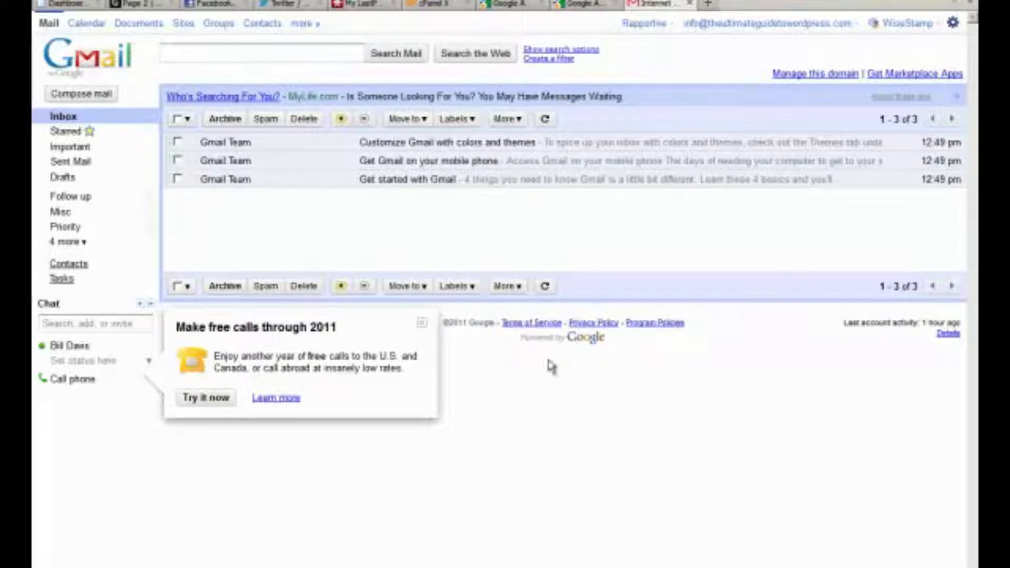
click(132, 3)
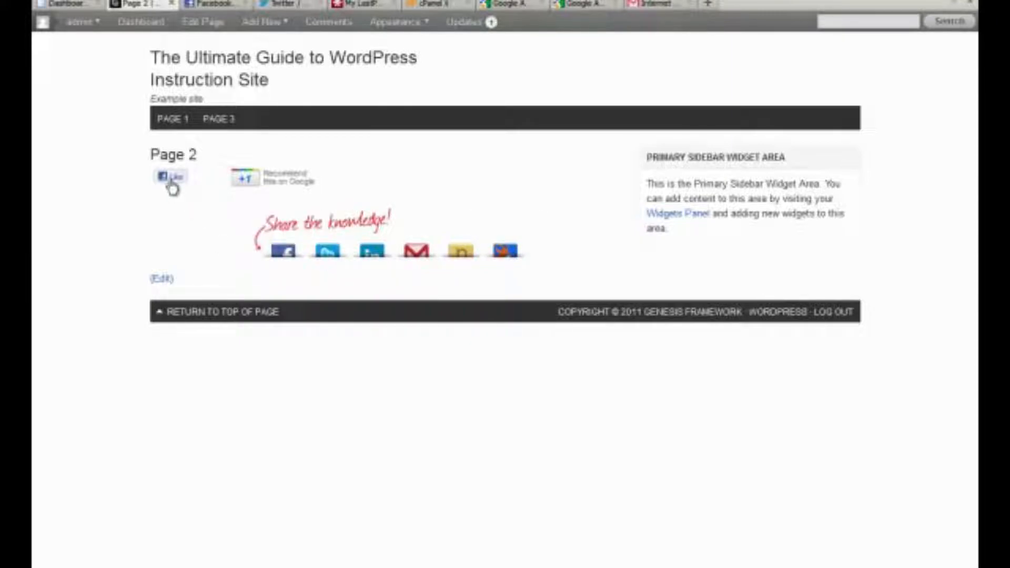
mouse_move(253, 187)
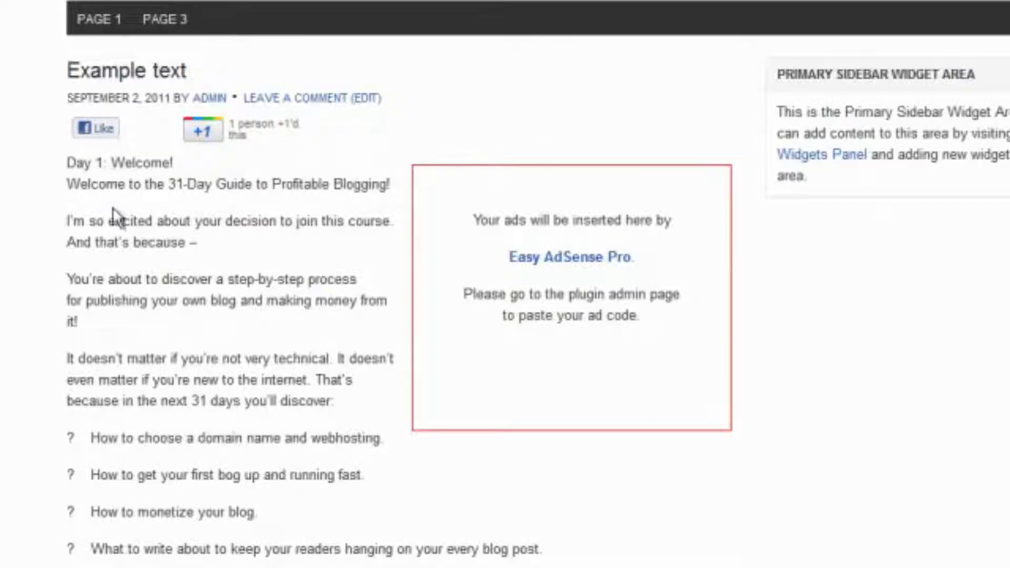
scroll(162, 287, down, 20)
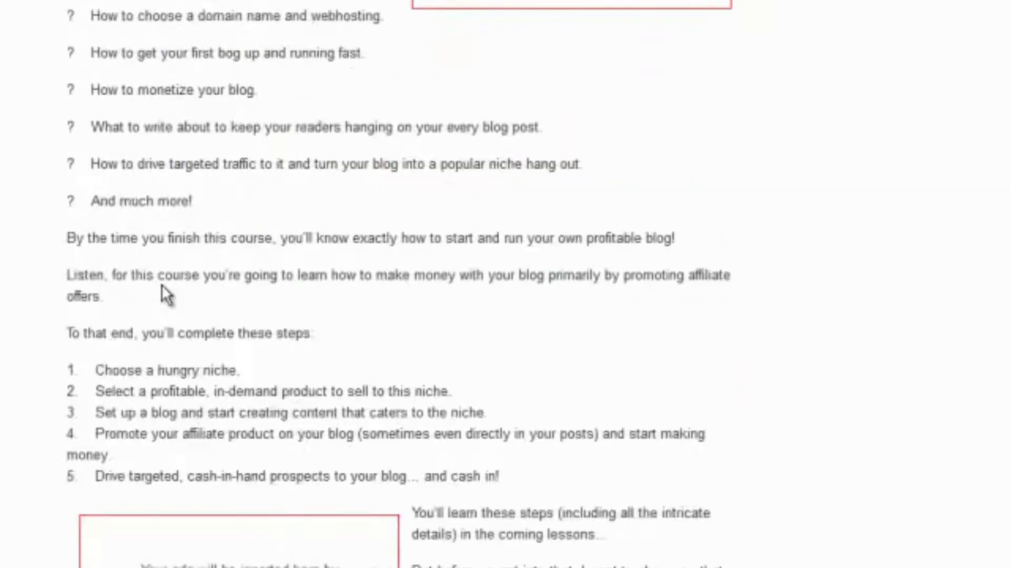
scroll(165, 292, down, 5)
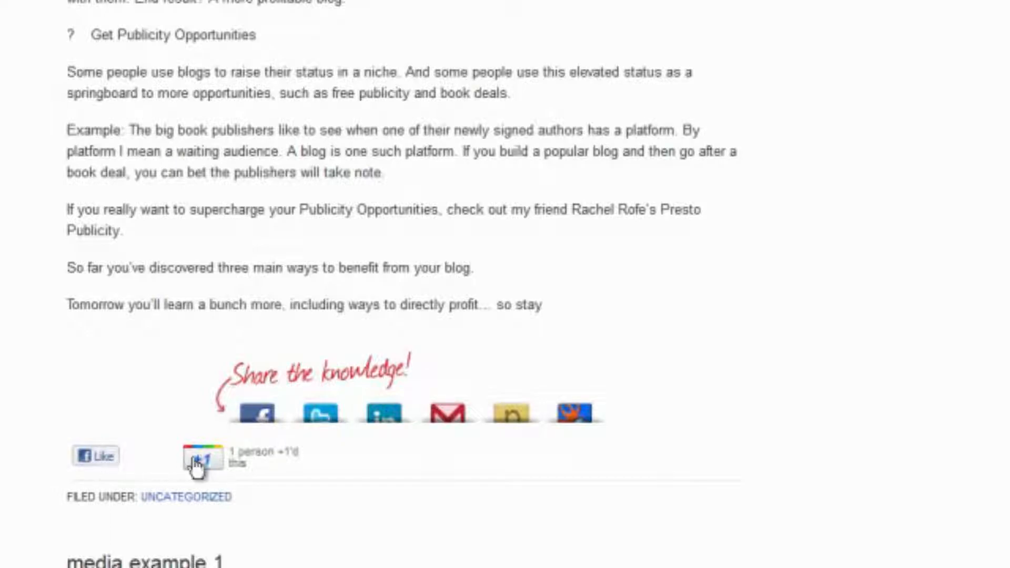
mouse_move(207, 460)
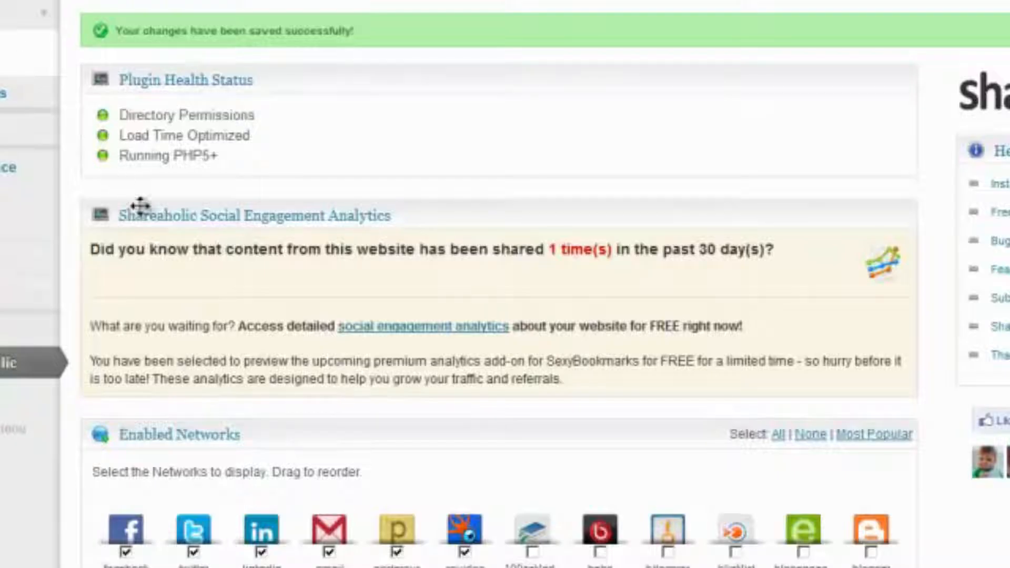
Scroll through Shareaholic's Enabled Networks grid to review the enabled sharing networks
scroll(139, 207, down, 8)
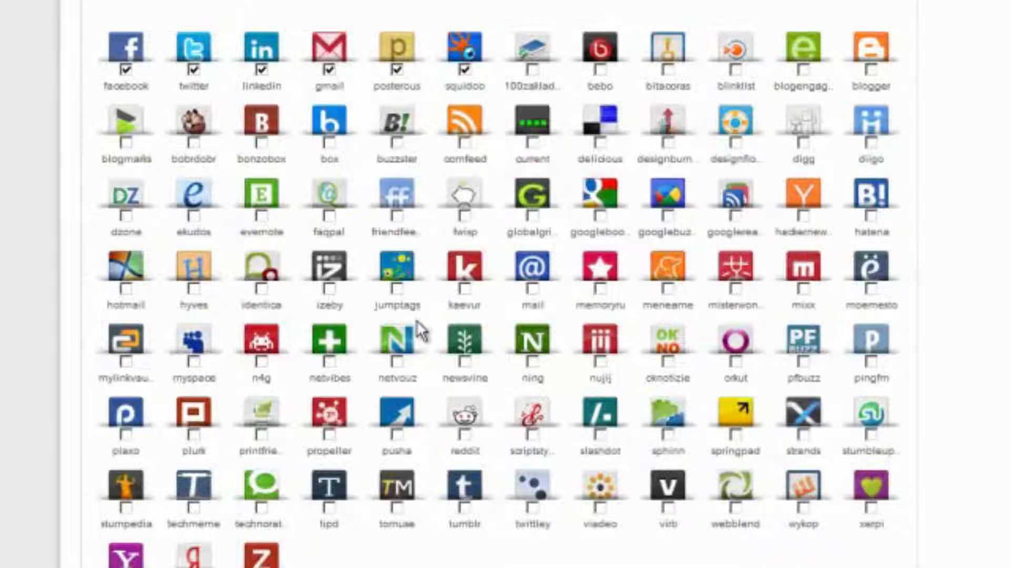
scroll(418, 331, down, 5)
scroll(417, 320, up, 7)
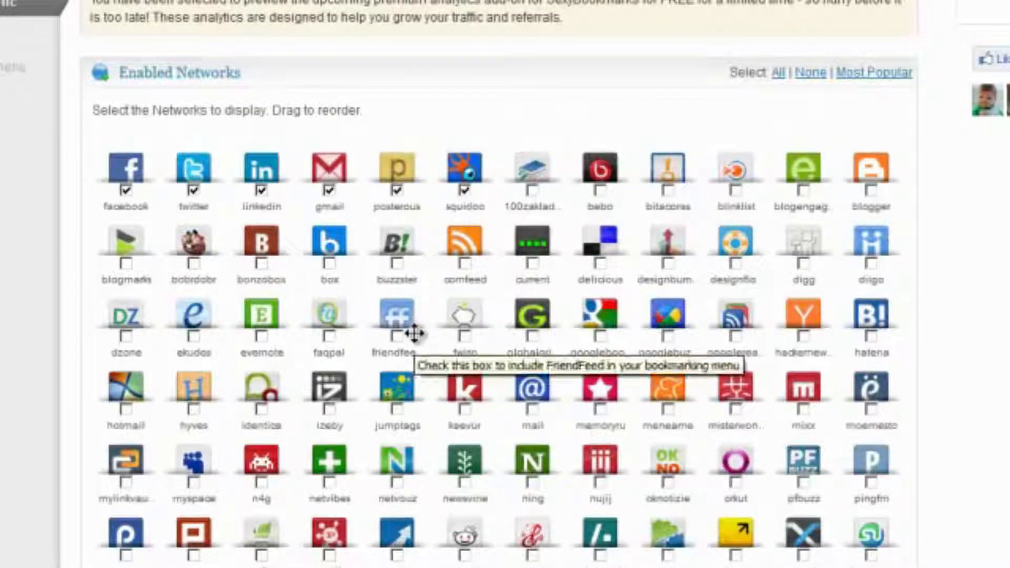
scroll(416, 337, up, 5)
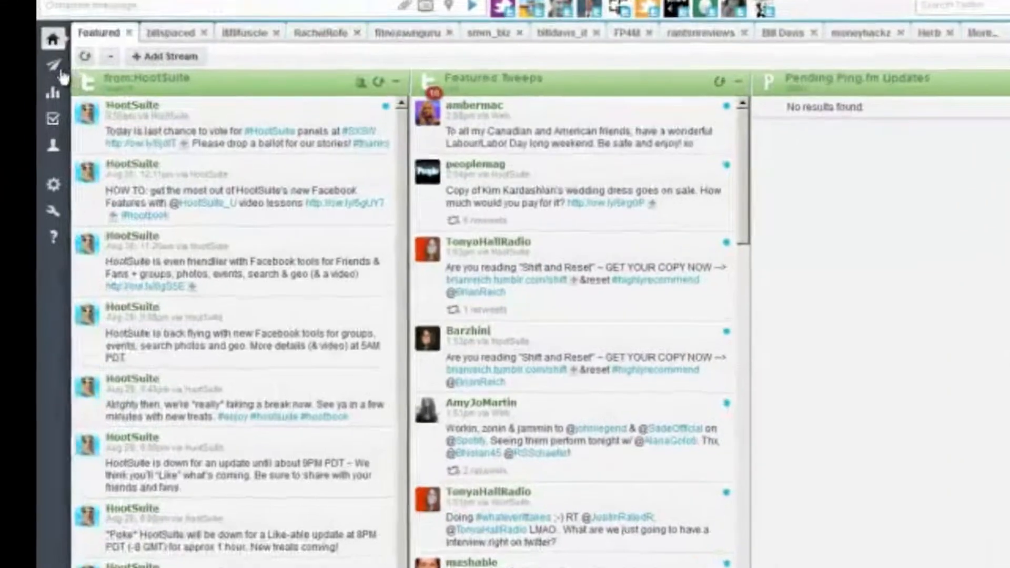
Open HootSuite's RSS/Atom settings and list the connected social network profiles
mouse_move(60, 74)
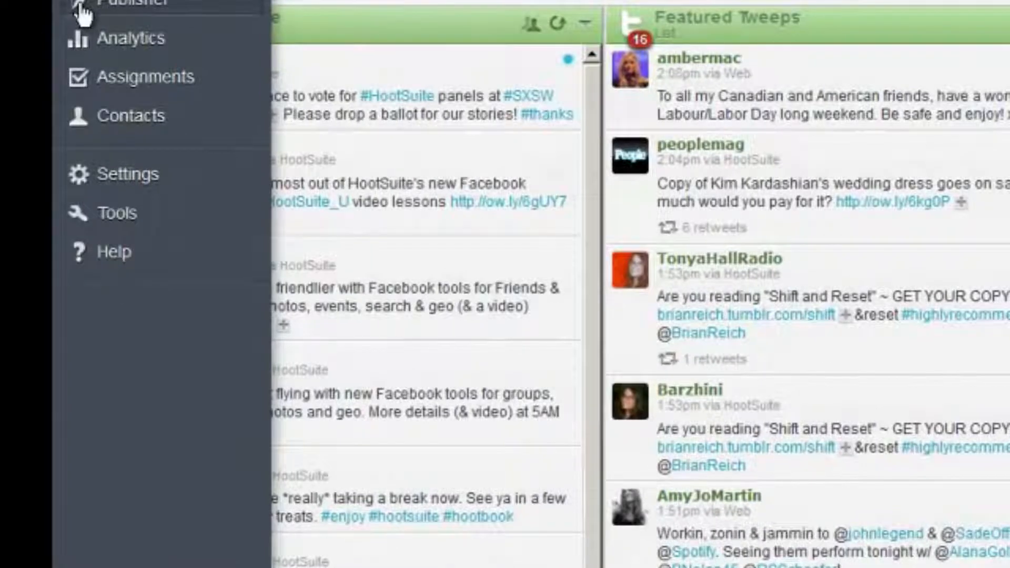
mouse_move(114, 177)
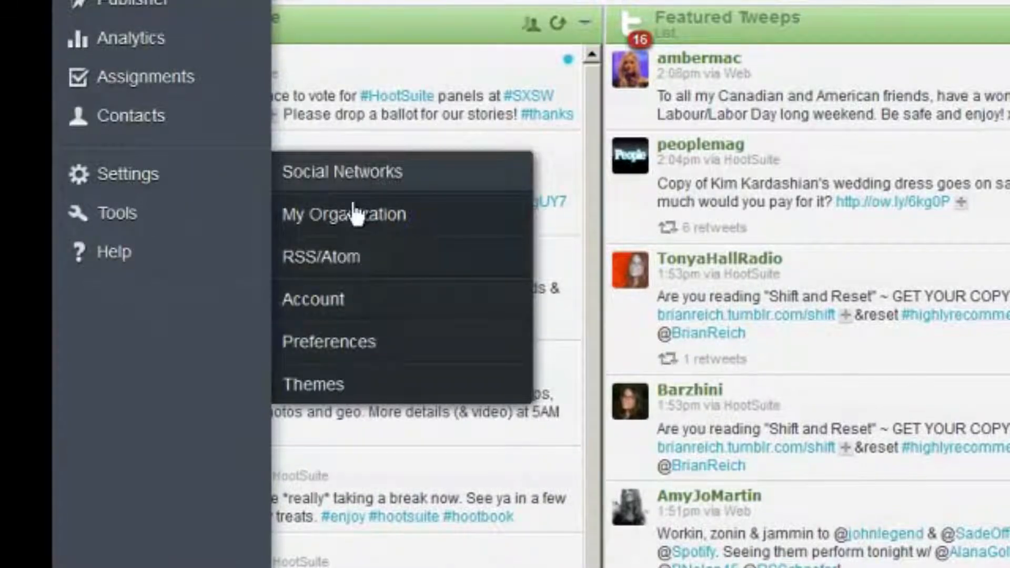
click(345, 260)
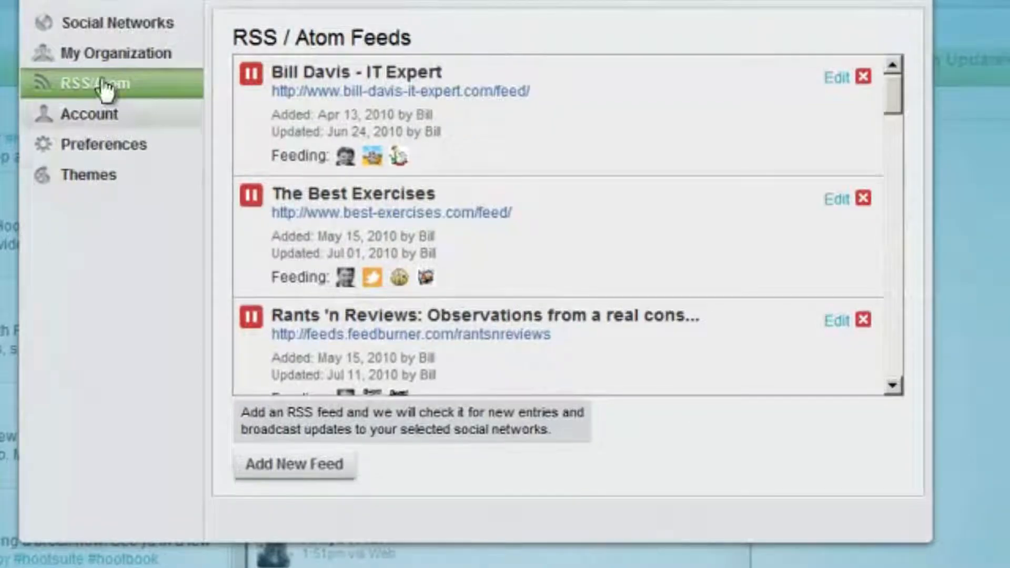
click(113, 28)
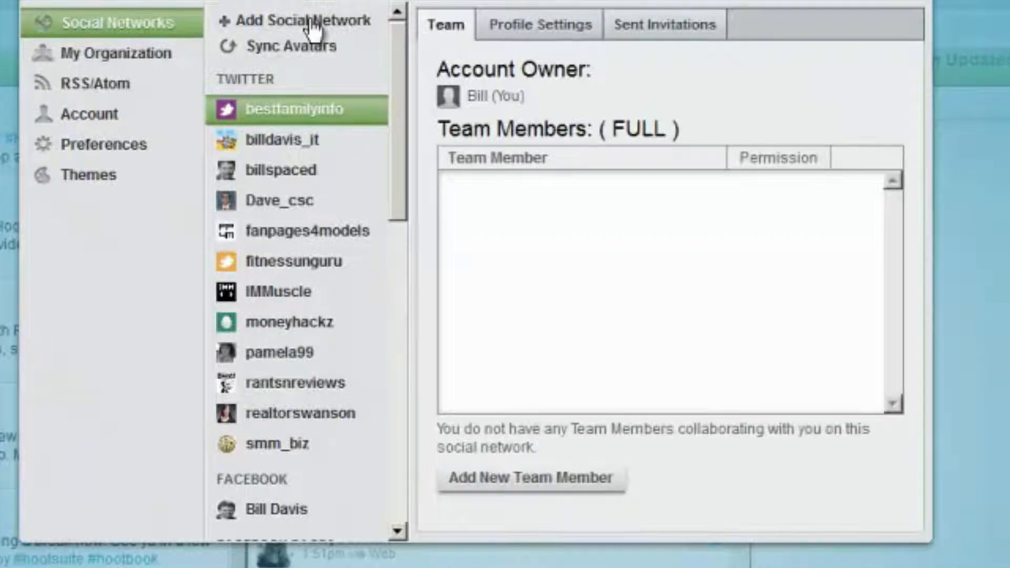
Create the site's new Twitter account via the sign-up form, then go to the Gmail inbox
click(313, 27)
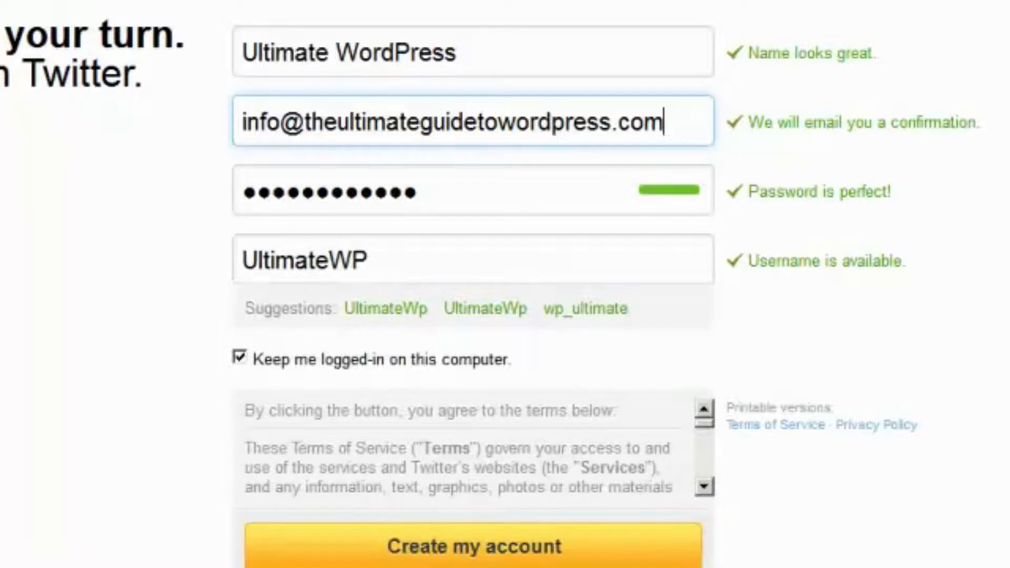
click(447, 551)
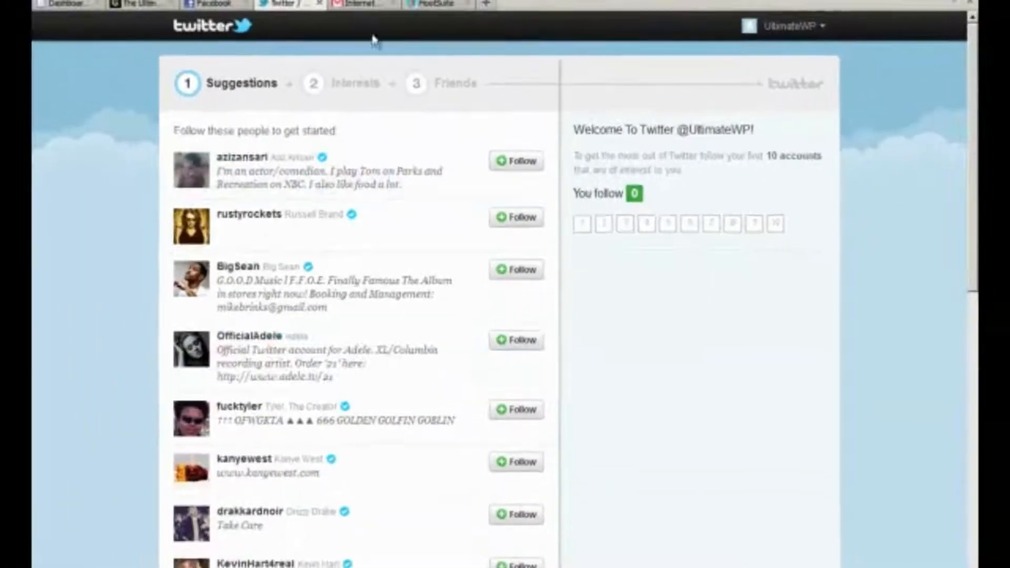
click(368, 5)
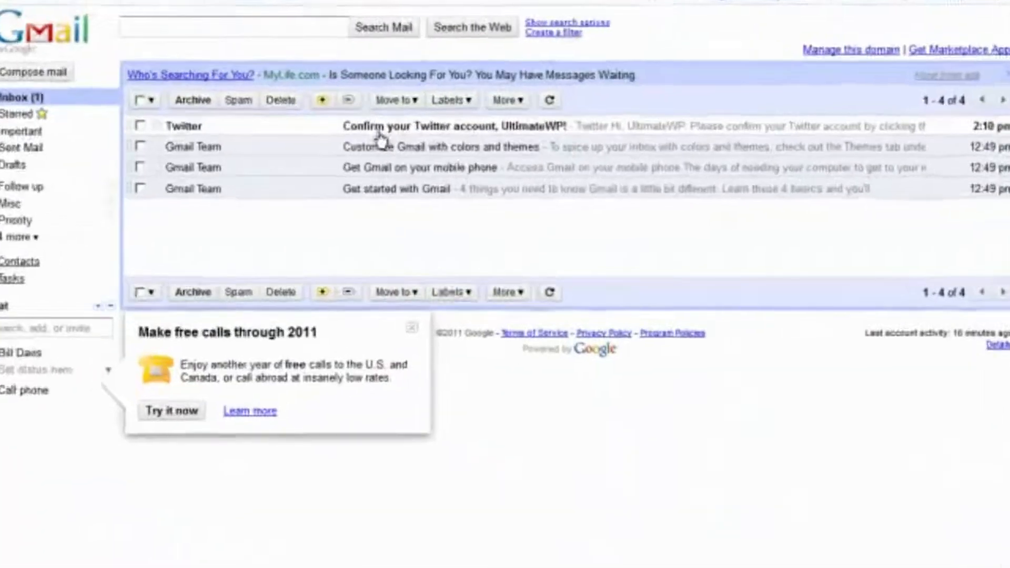
Confirm the Twitter account through the link in its confirmation email, then return to Suggestions
click(388, 143)
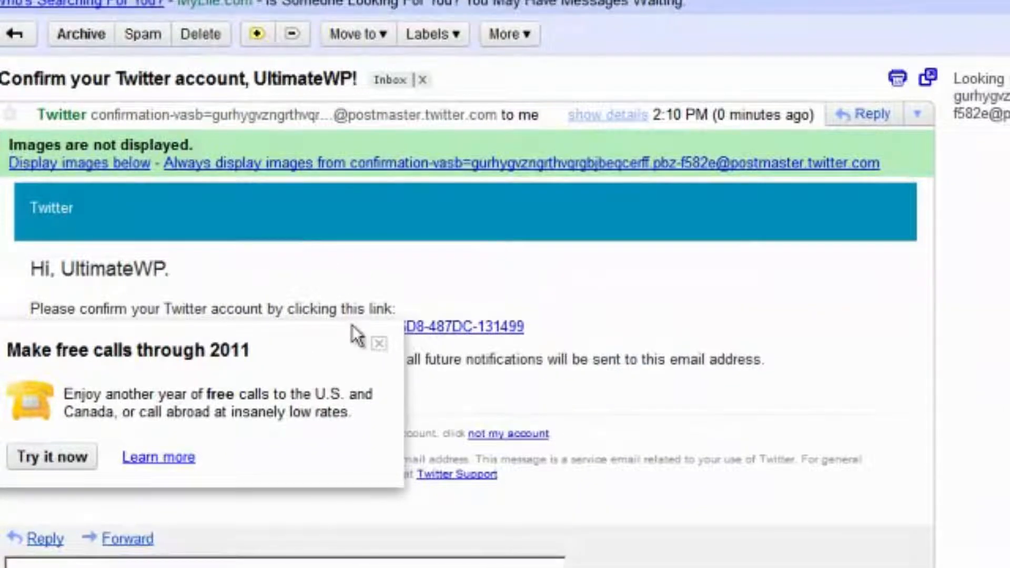
click(379, 343)
click(283, 329)
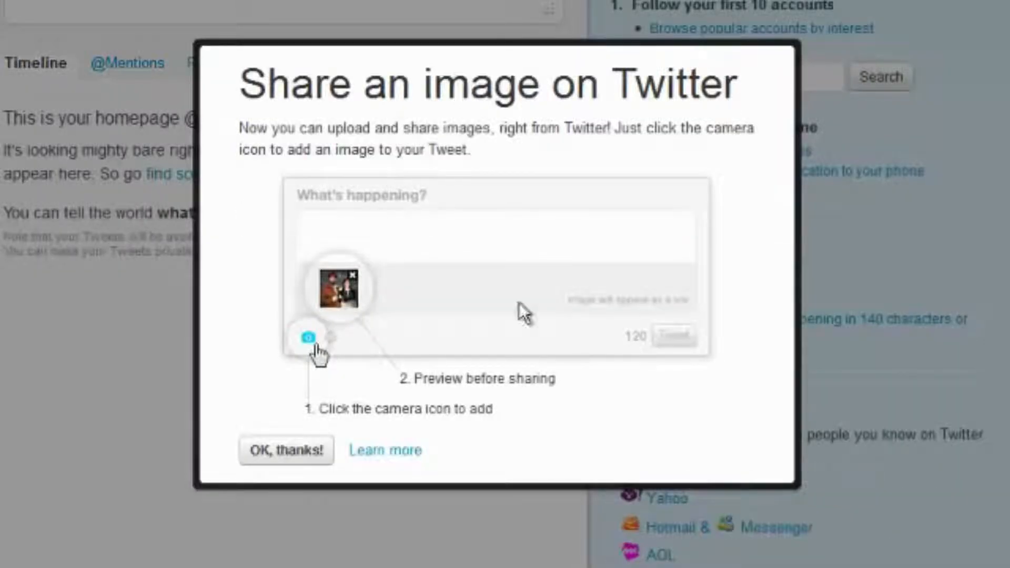
click(284, 458)
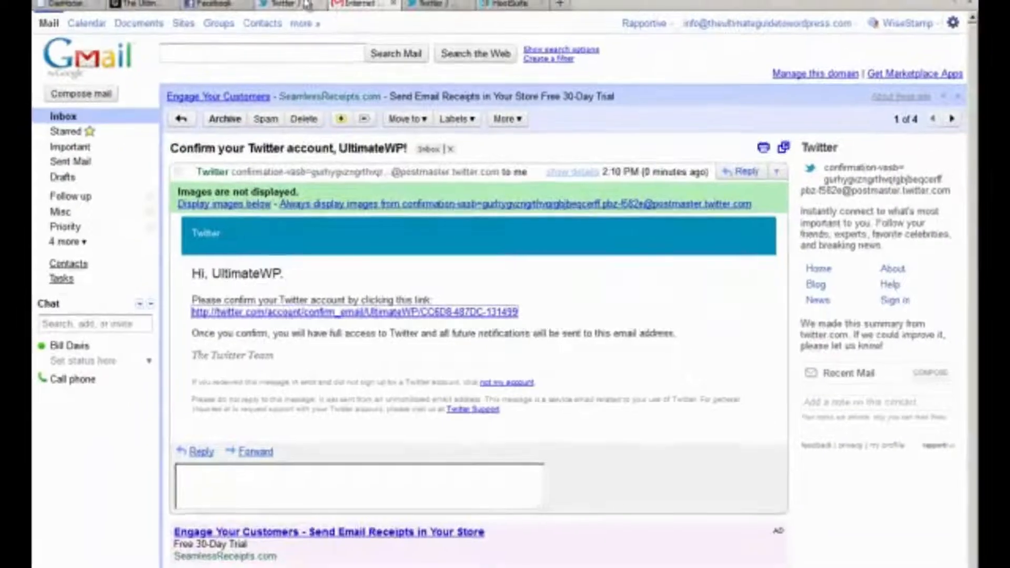
click(294, 4)
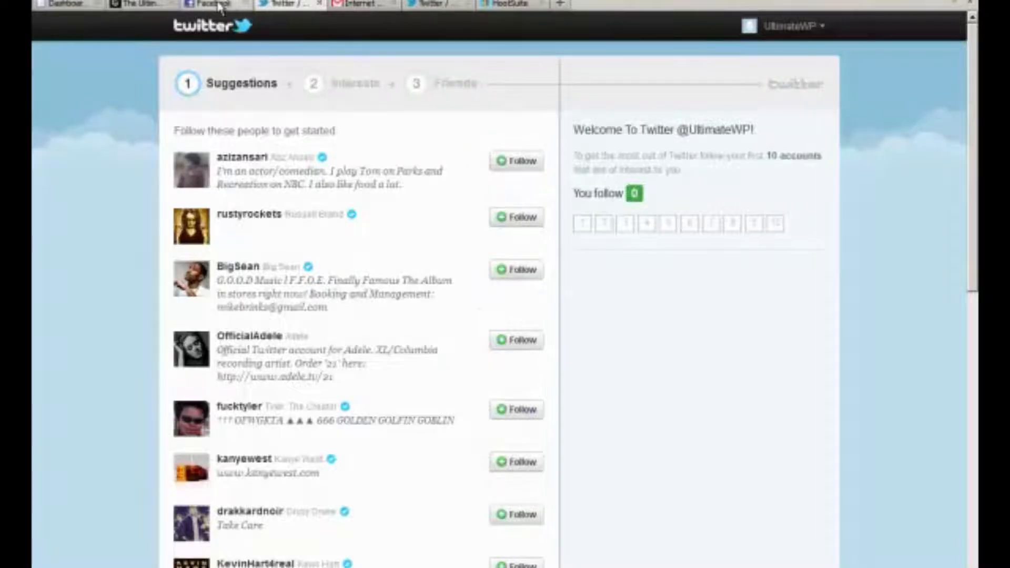
Connect the new Twitter account to HootSuite with its password, then pick Facebook as the next network
click(217, 4)
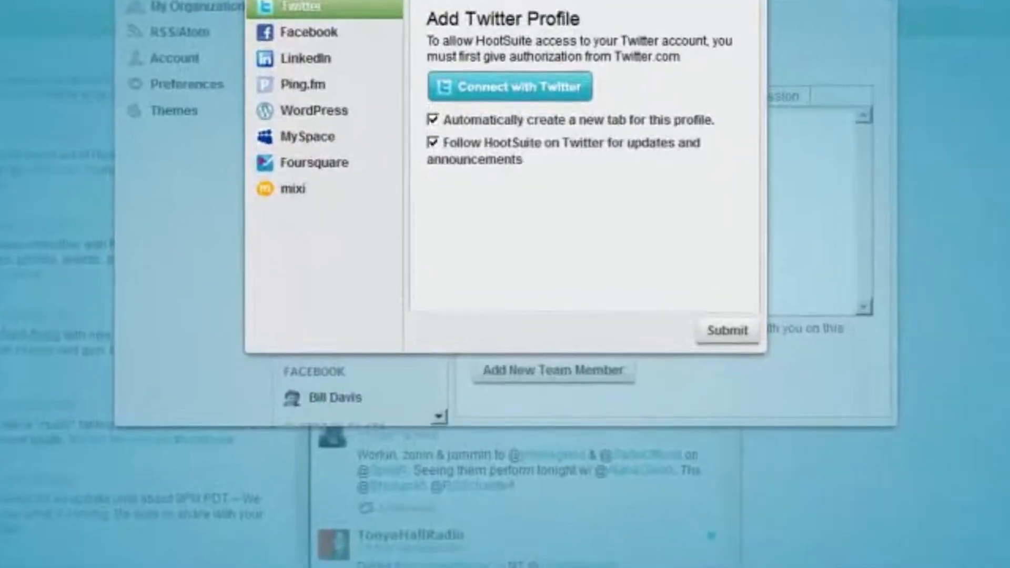
click(497, 112)
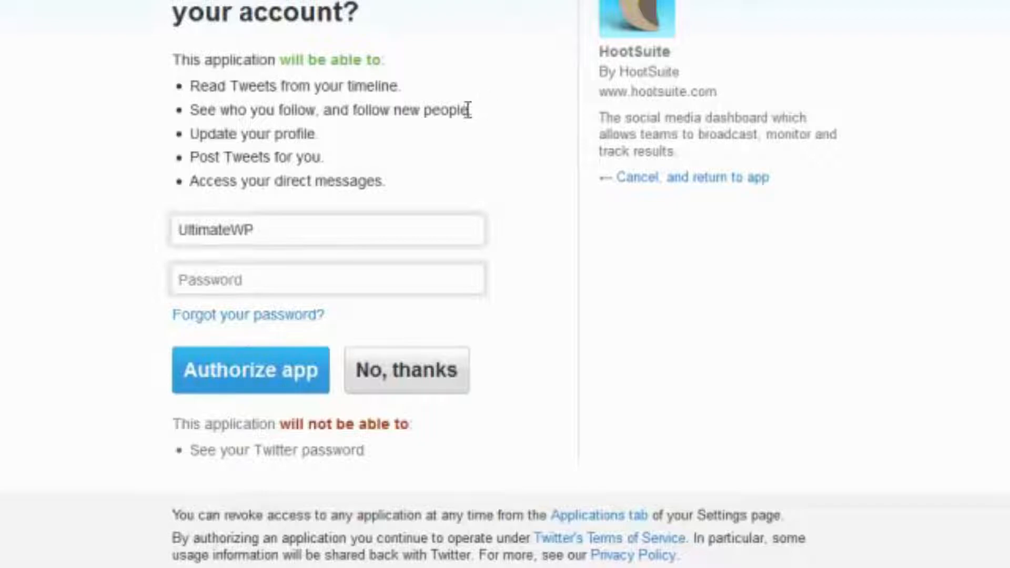
click(279, 276)
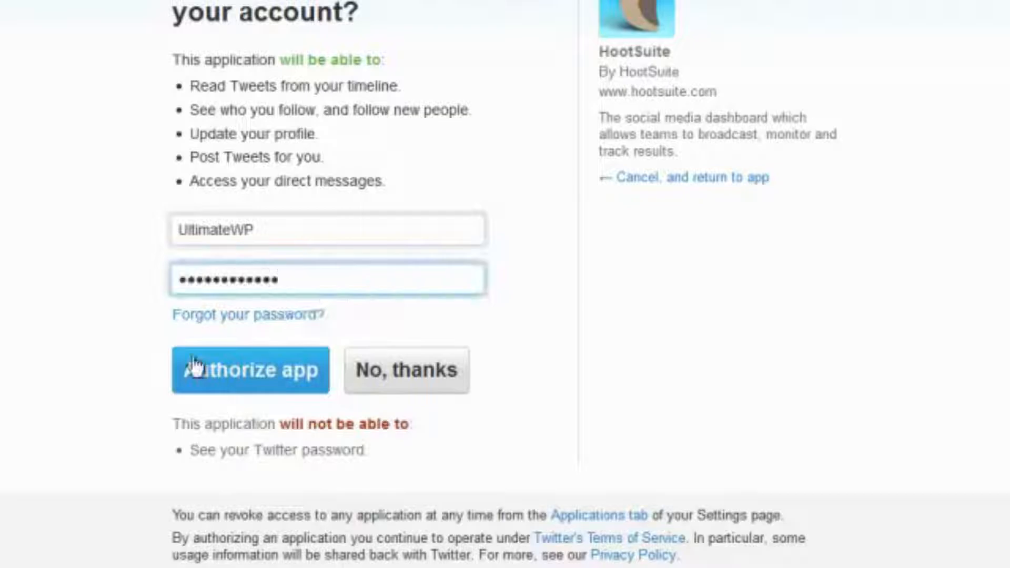
click(239, 373)
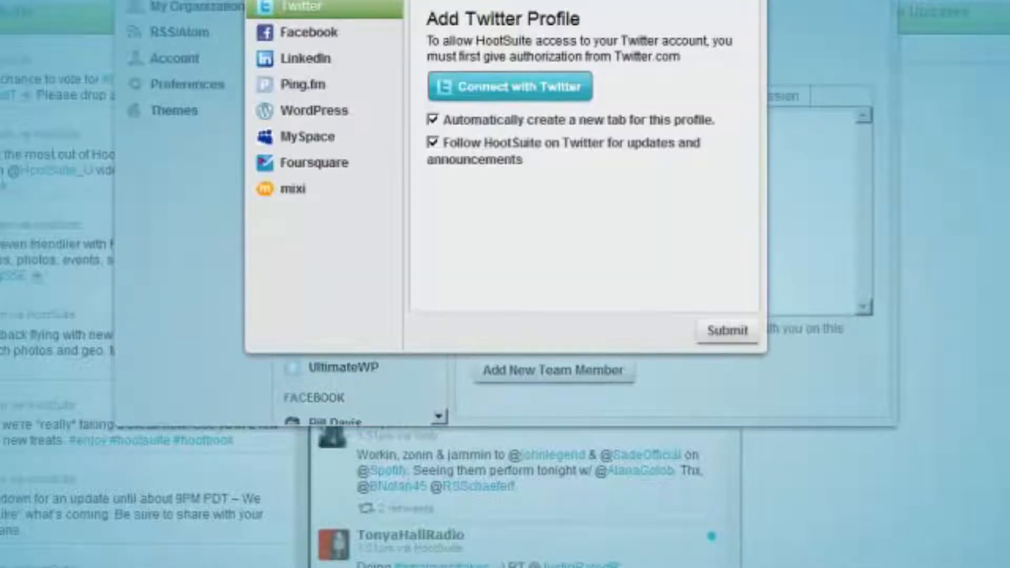
click(320, 39)
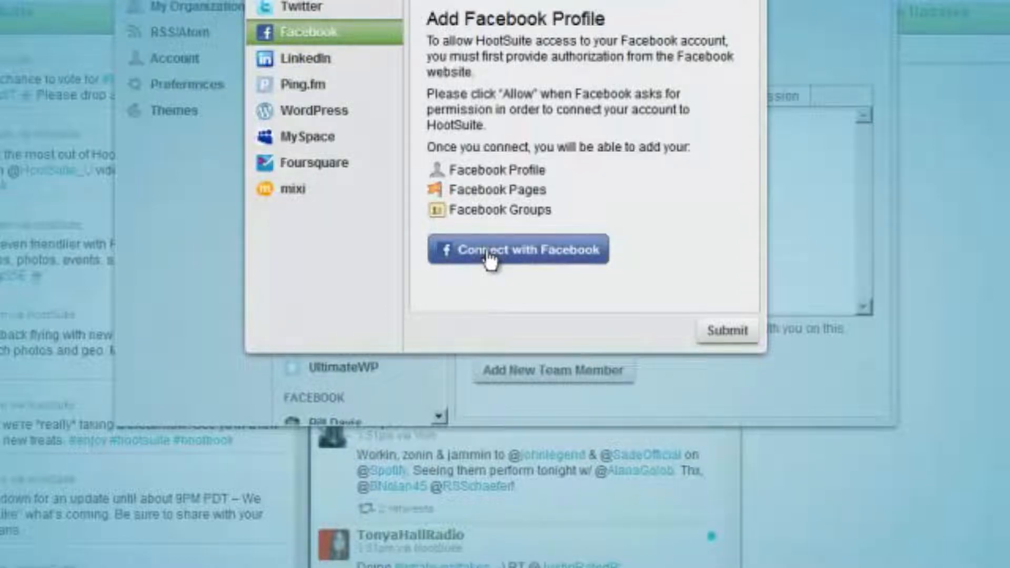
Sign in to Facebook so HootSuite lists the profile's Facebook Pages for import
click(489, 251)
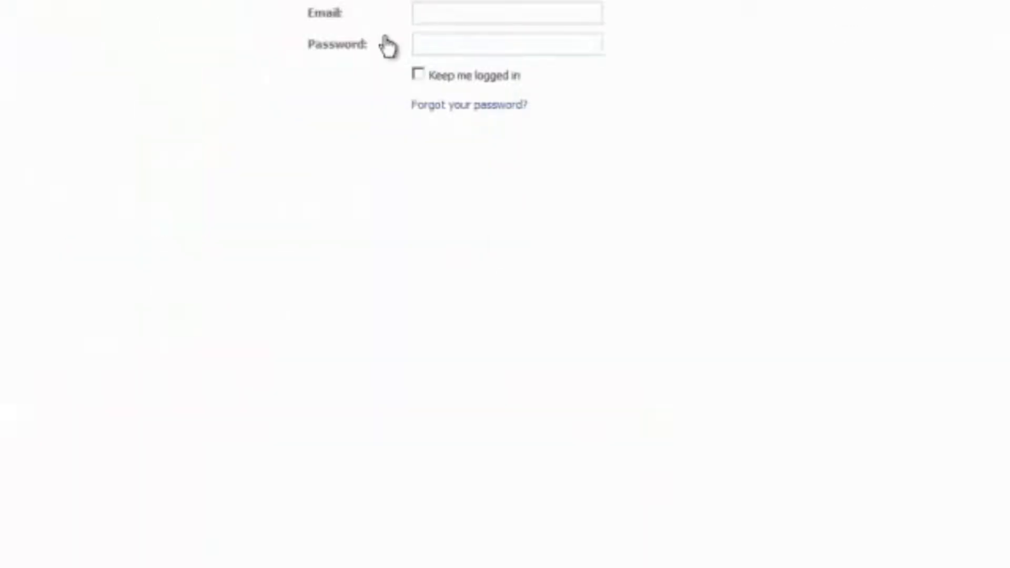
click(448, 18)
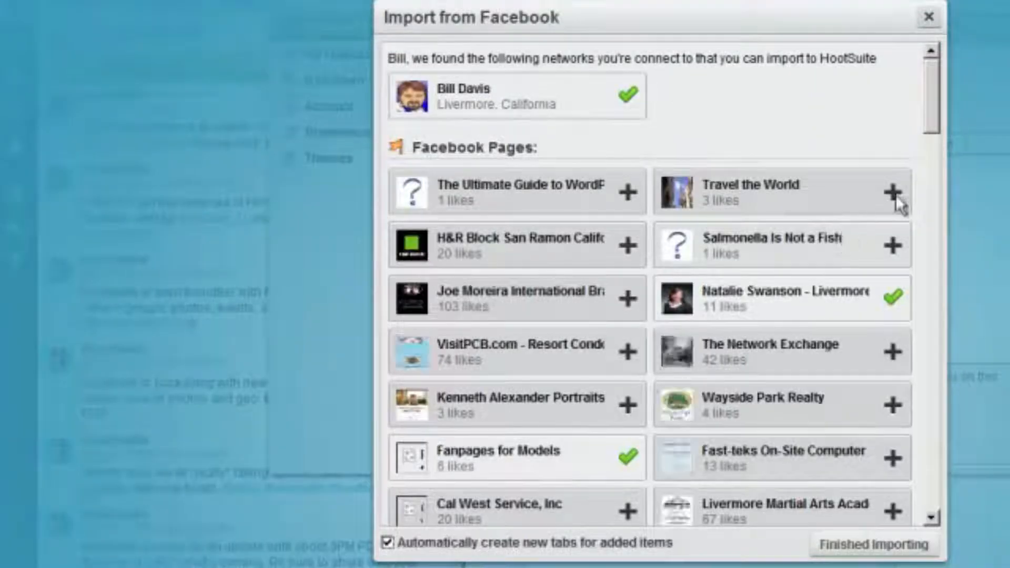
Add The Ultimate Guide Facebook page and finish importing
mouse_move(932, 90)
mouse_down()
mouse_move(916, 276)
mouse_move(913, 90)
mouse_up()
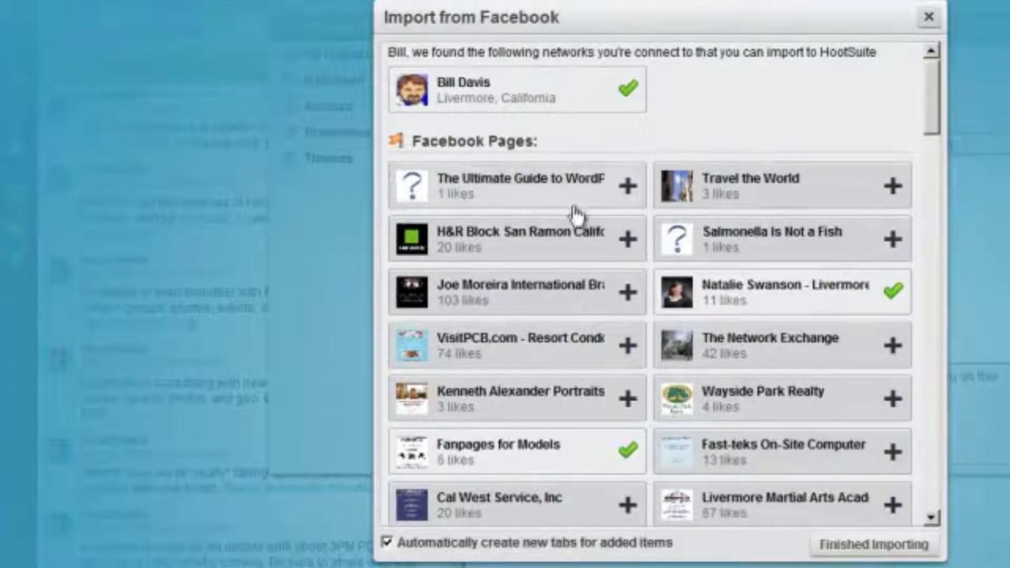
click(626, 184)
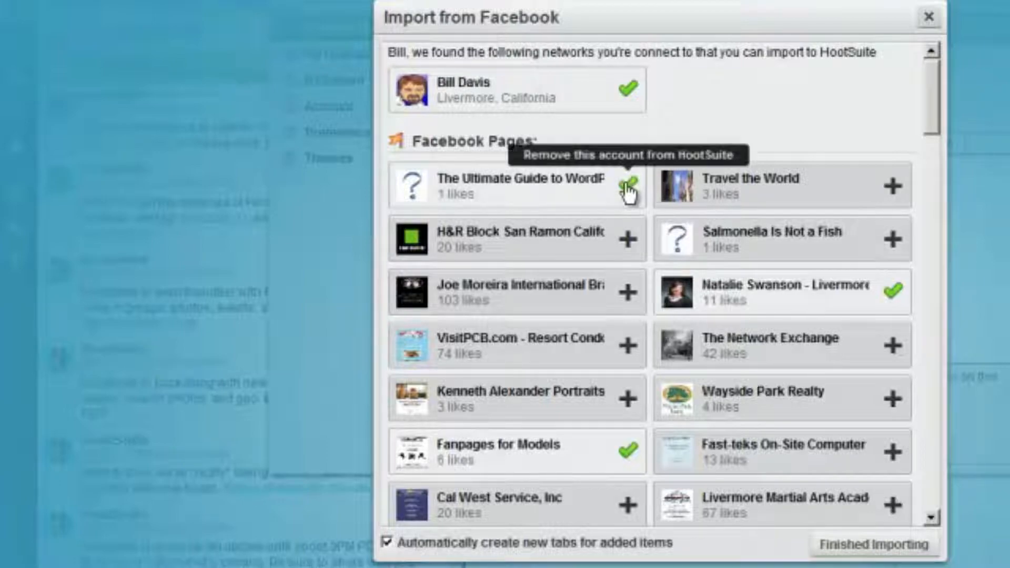
click(852, 547)
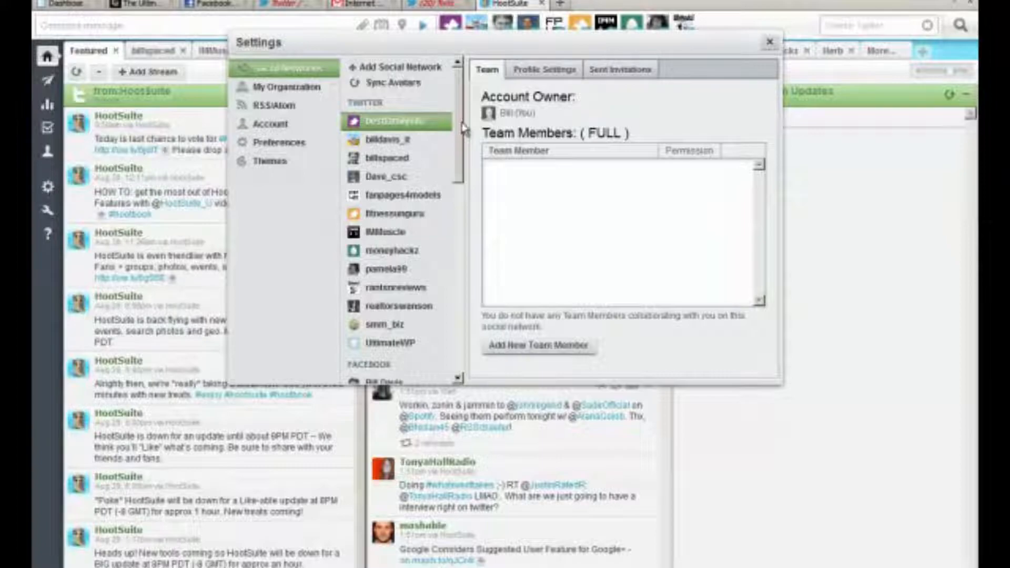
Go from the social network list to the RSS/Atom feed settings
drag(461, 130, 456, 105)
click(271, 106)
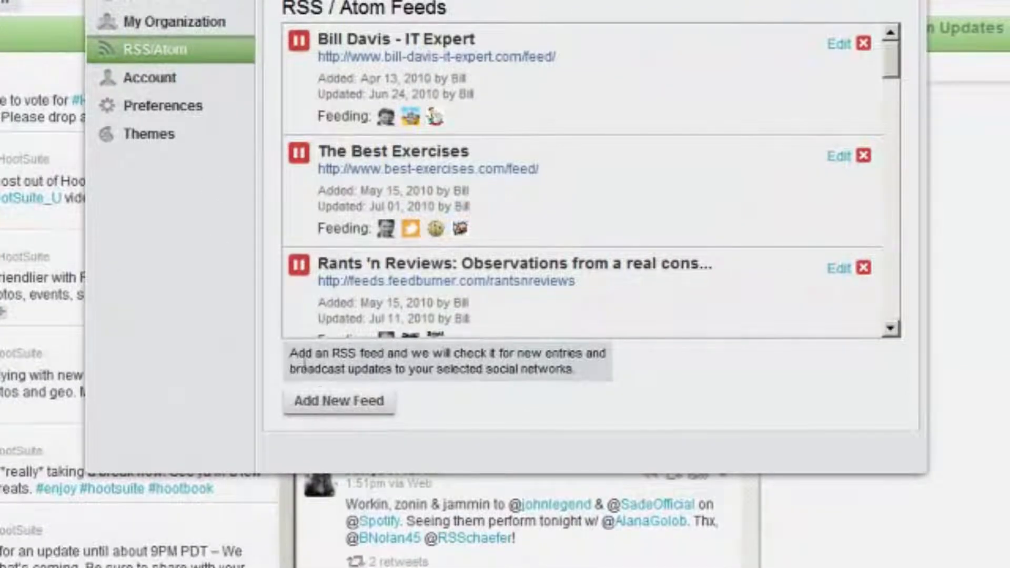
Add a new feed for theultimateguidetowordpress.com/feed posting to The Ultimate Guide to WordPress page and UltimateWP
click(334, 409)
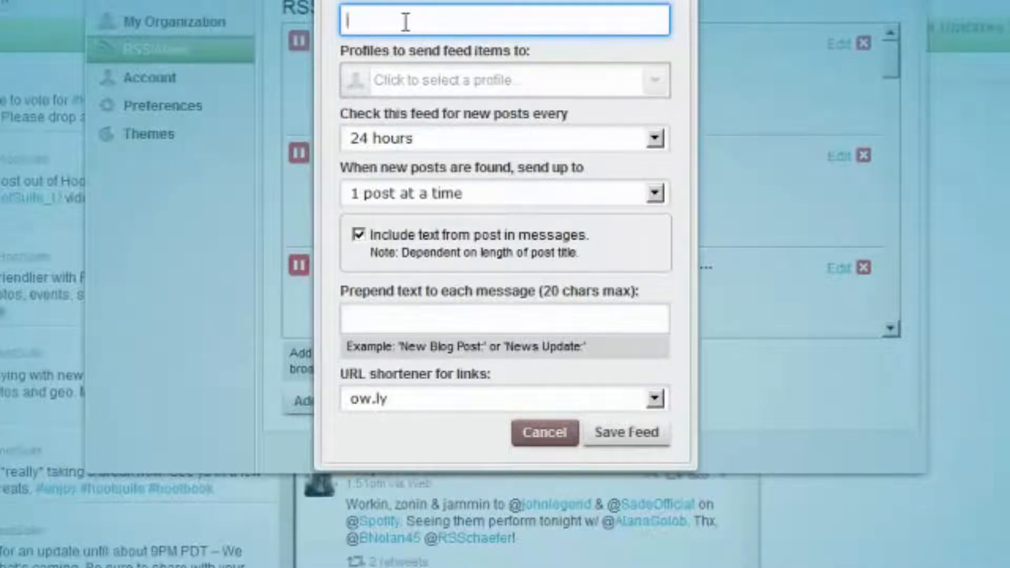
text(http://)
text(the i)
text(ltimat)
text(eguid)
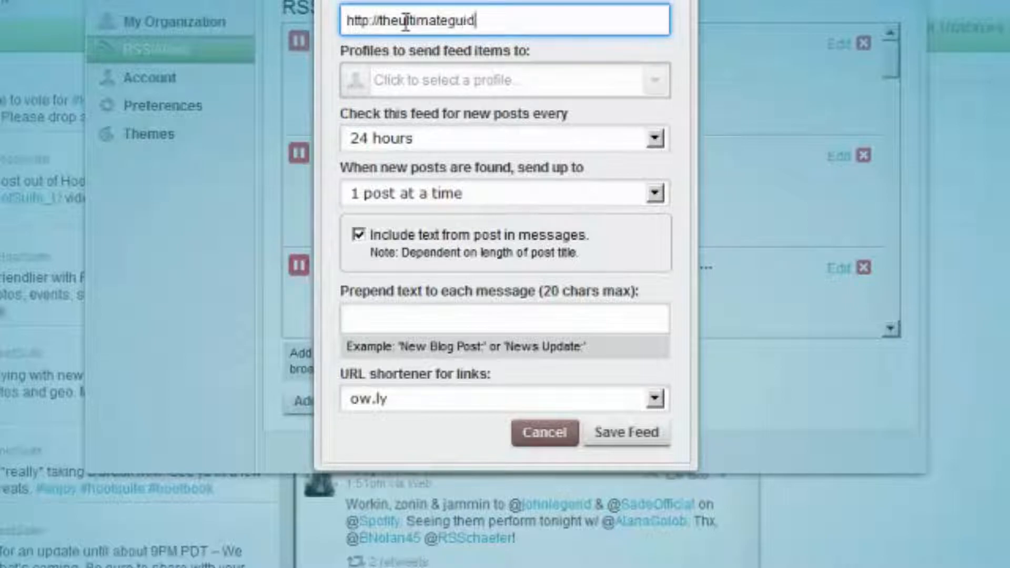
text(eto word)
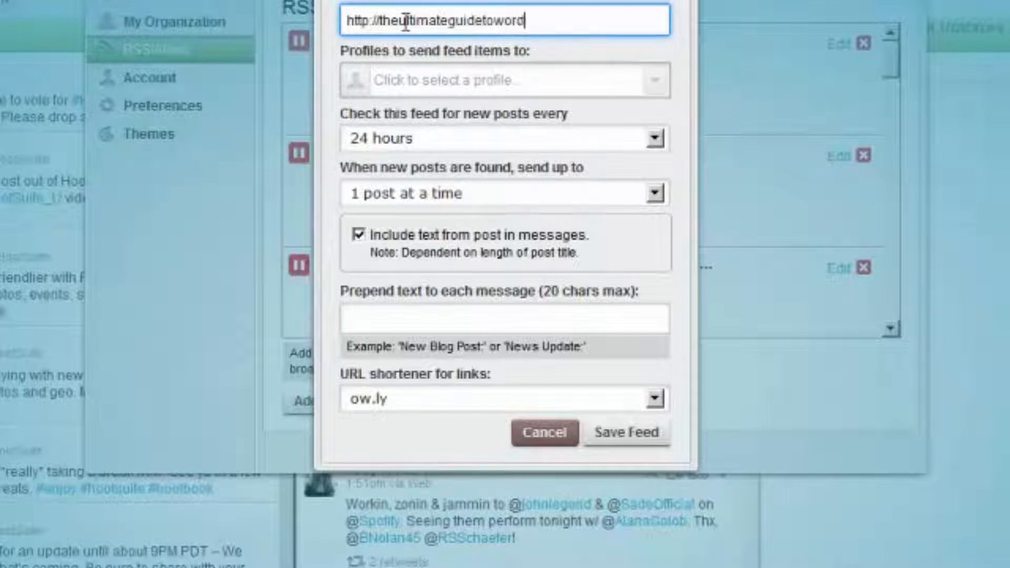
text(press.com/)
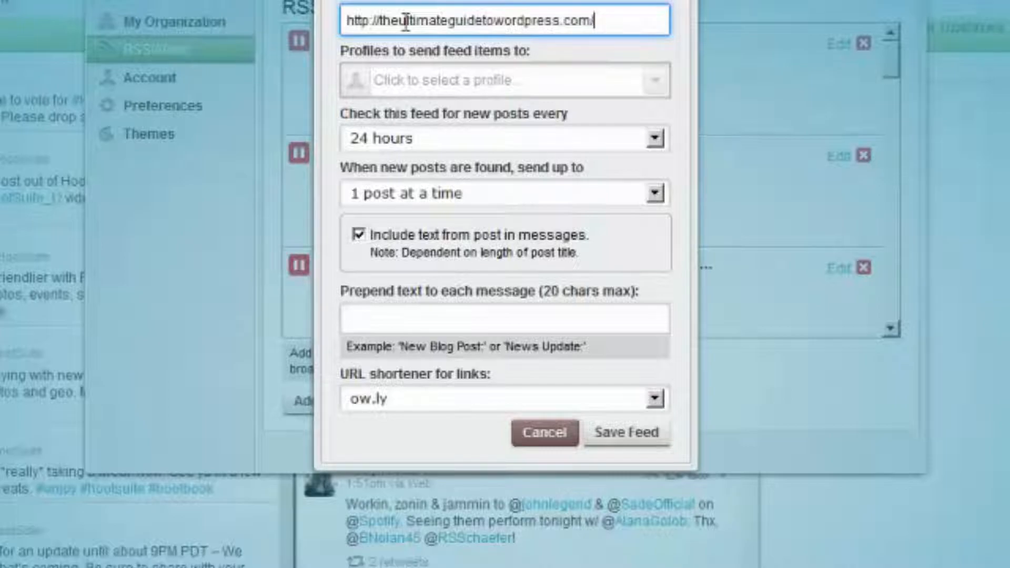
text(feed)
click(508, 80)
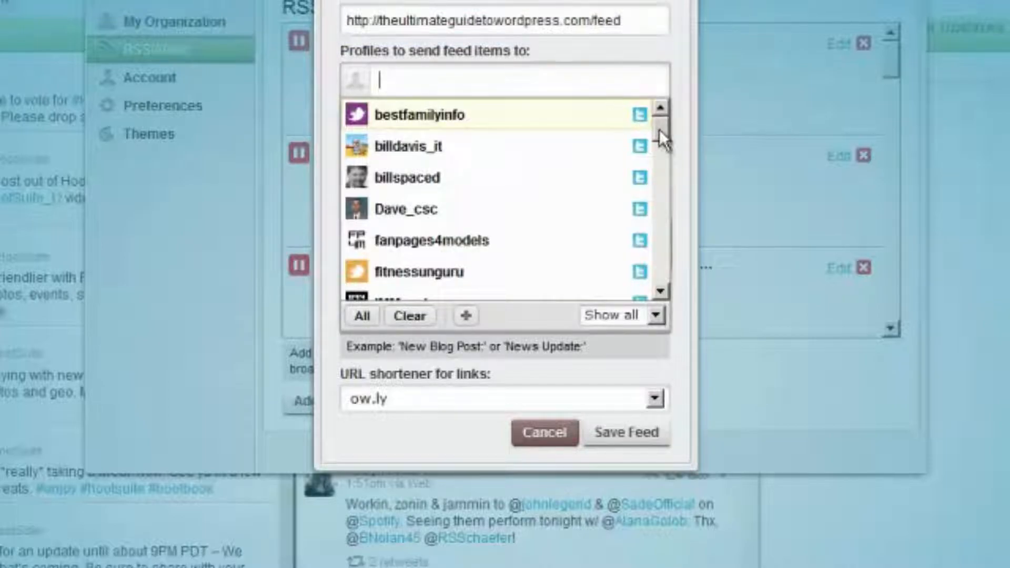
drag(660, 128, 651, 244)
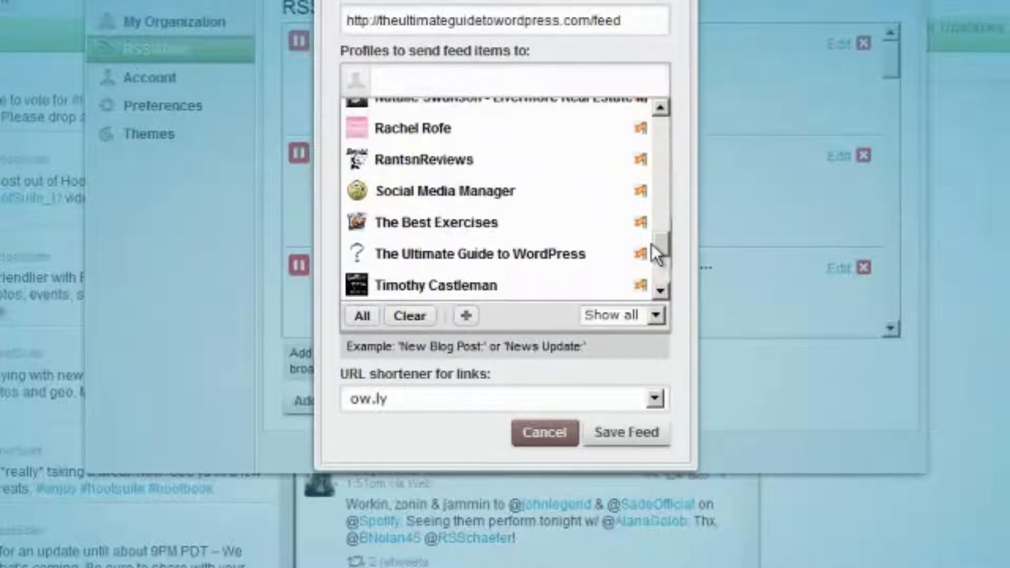
click(580, 254)
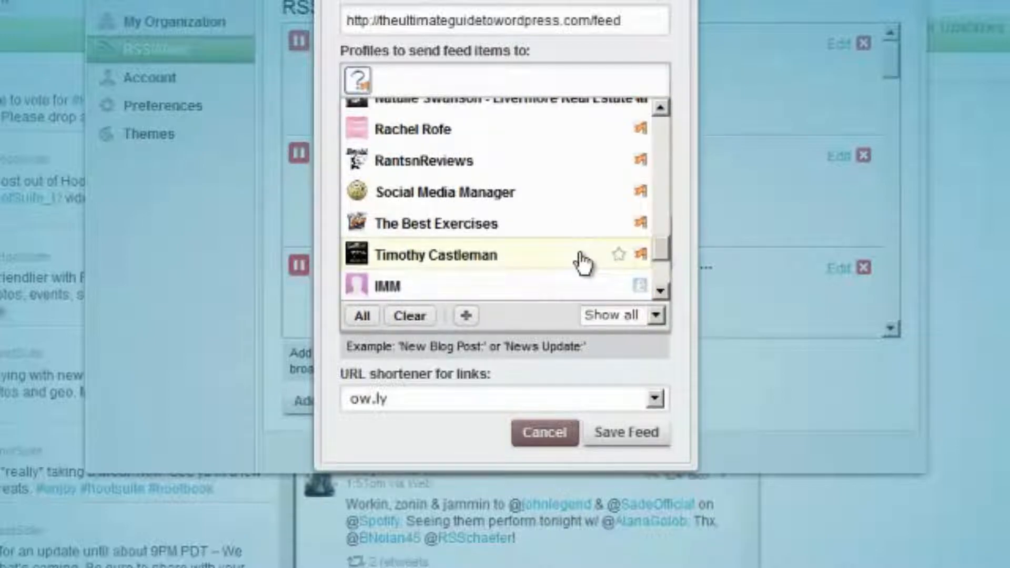
click(660, 130)
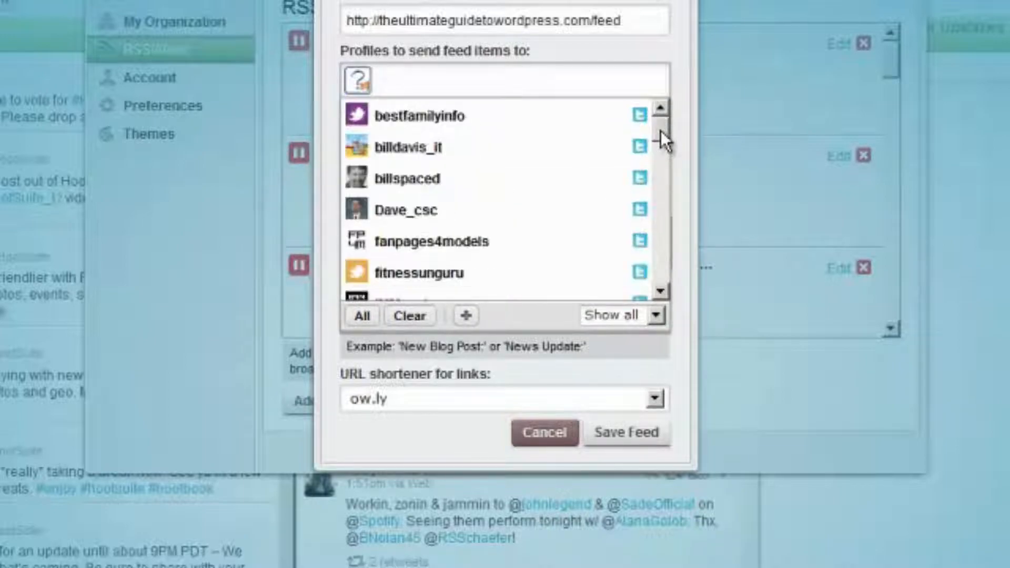
drag(661, 131, 656, 172)
click(570, 198)
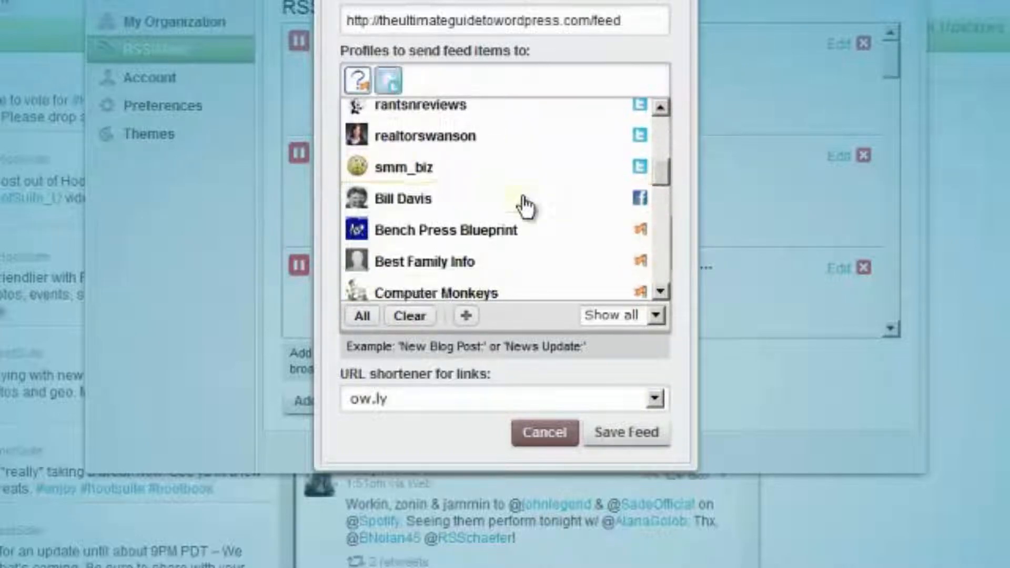
click(678, 188)
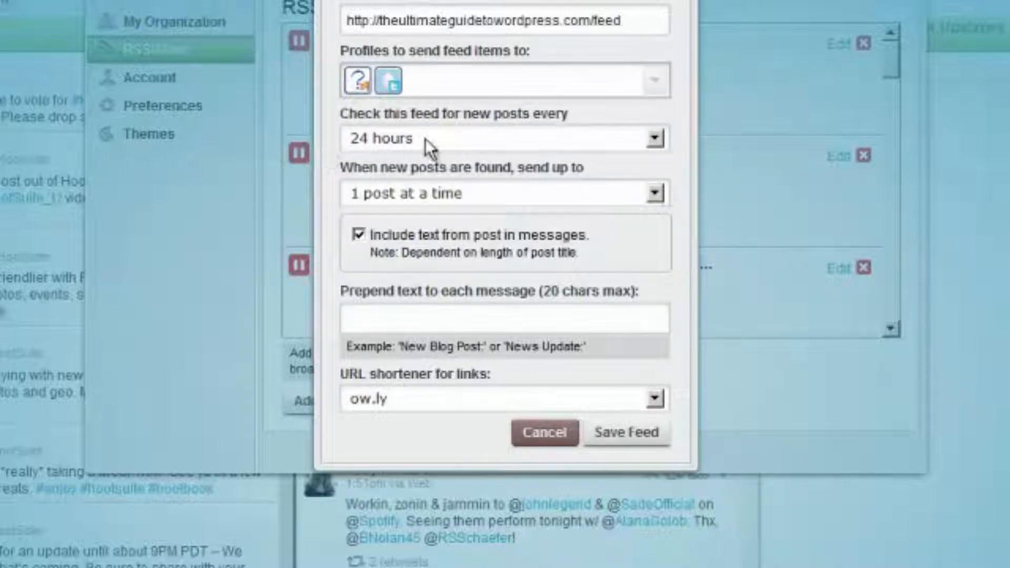
Check the feed hourly, send 5 posts at a time, prepend 'New:', keep ow.ly, and save
click(460, 136)
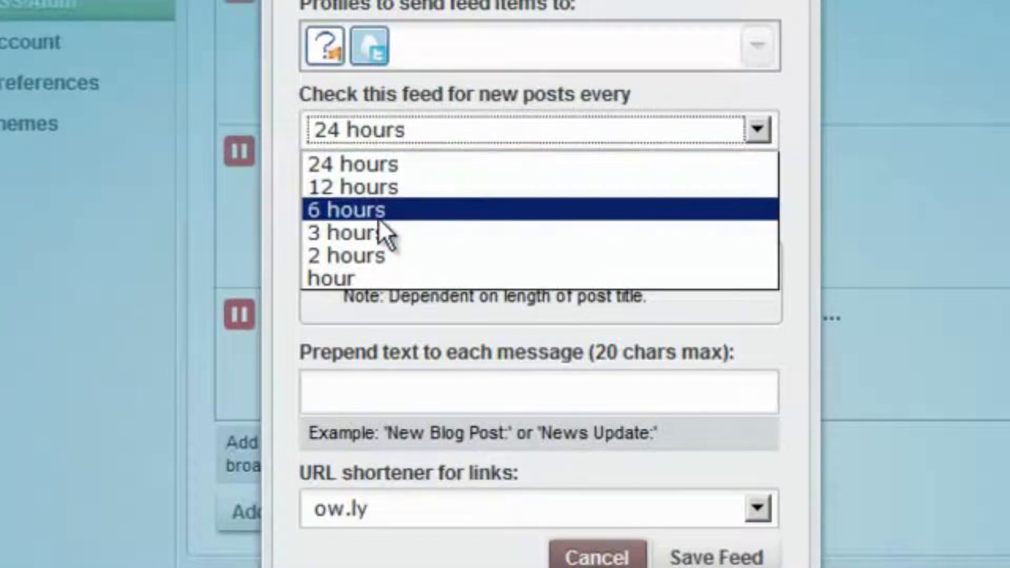
click(331, 276)
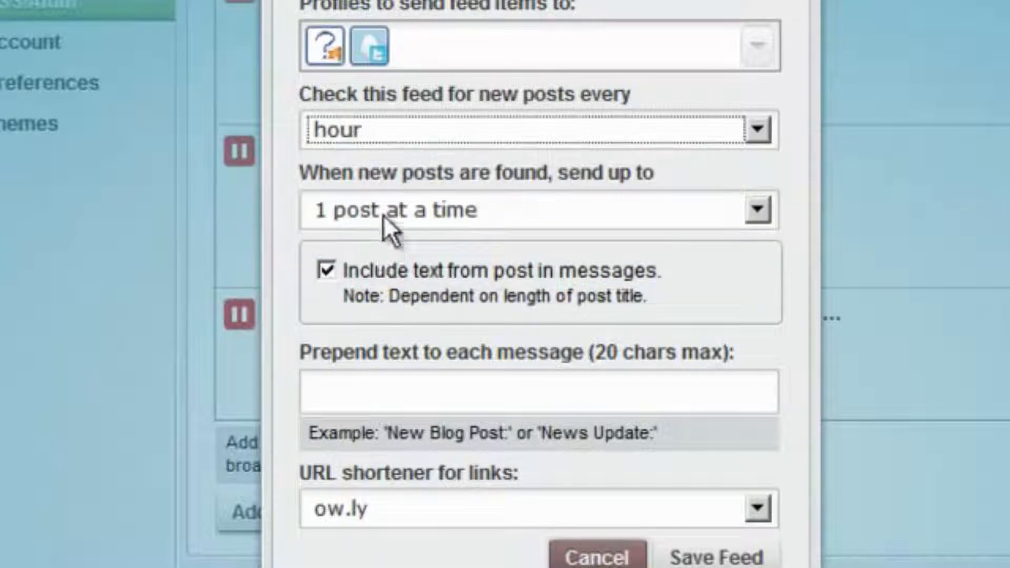
click(383, 213)
click(361, 337)
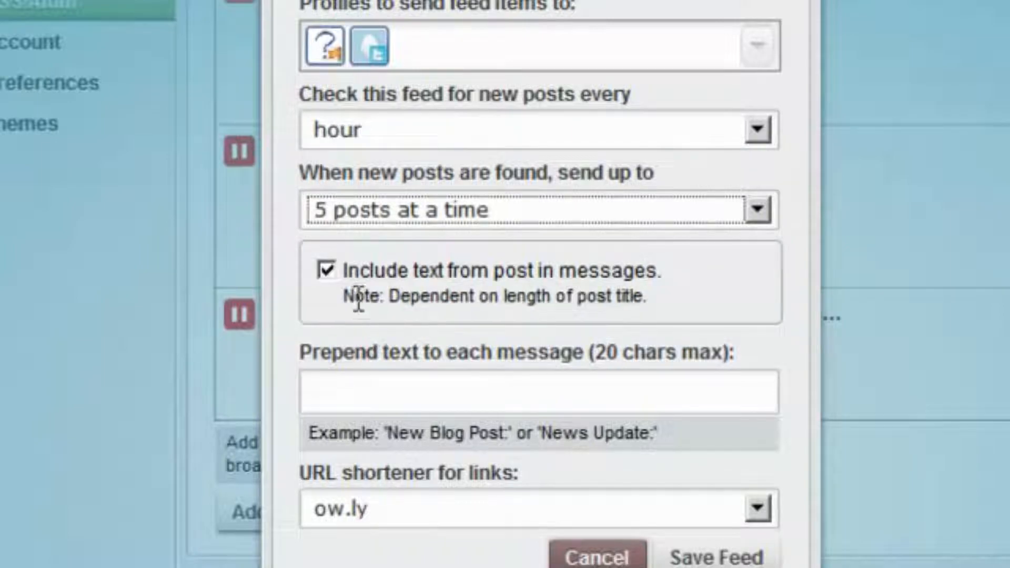
click(347, 396)
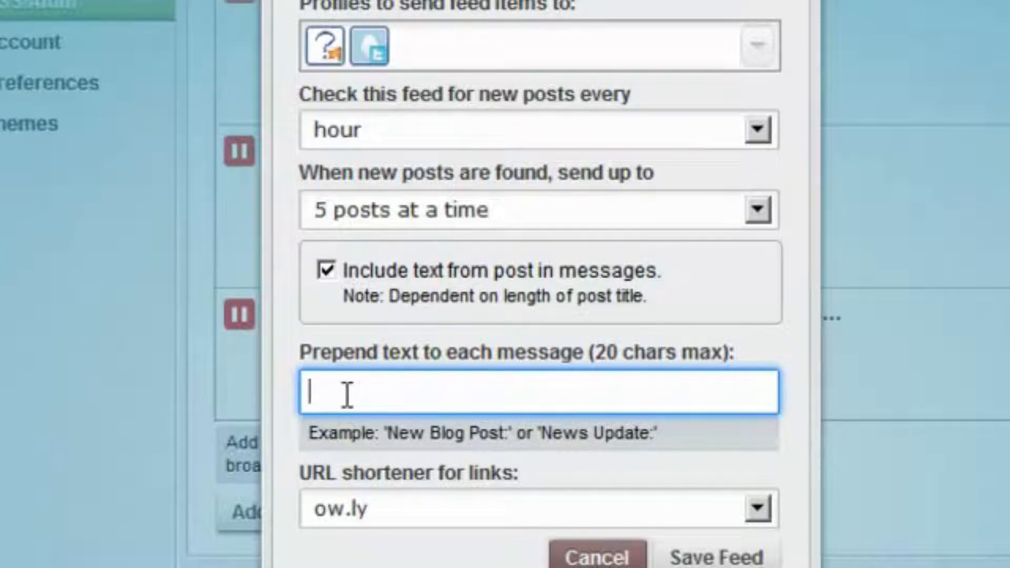
text(New :)
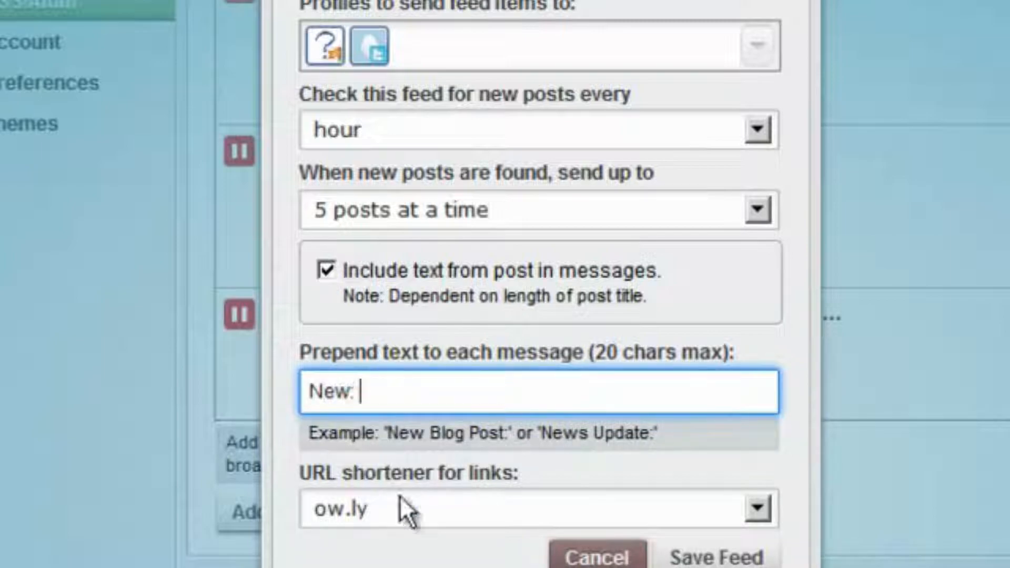
click(412, 505)
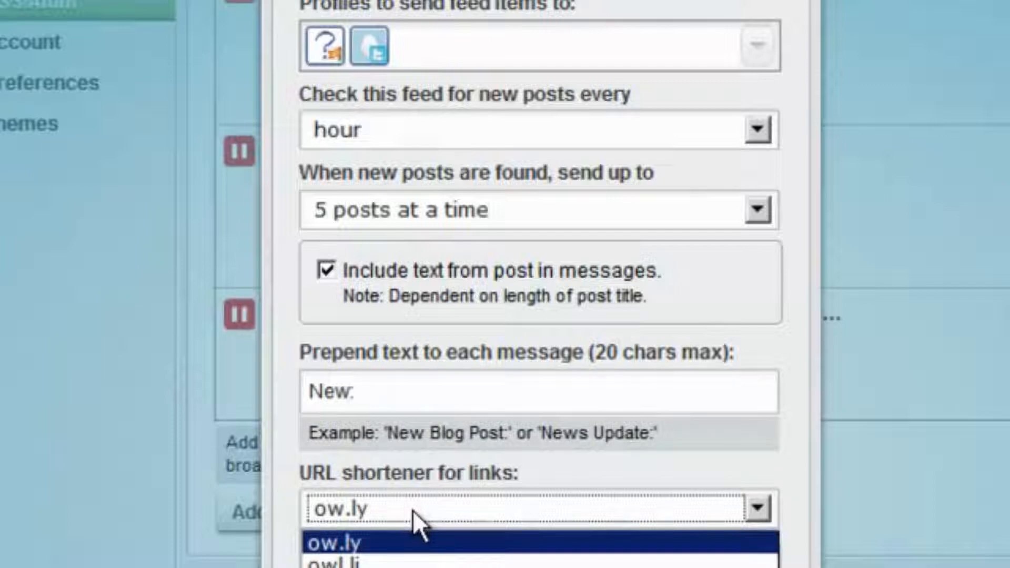
click(412, 510)
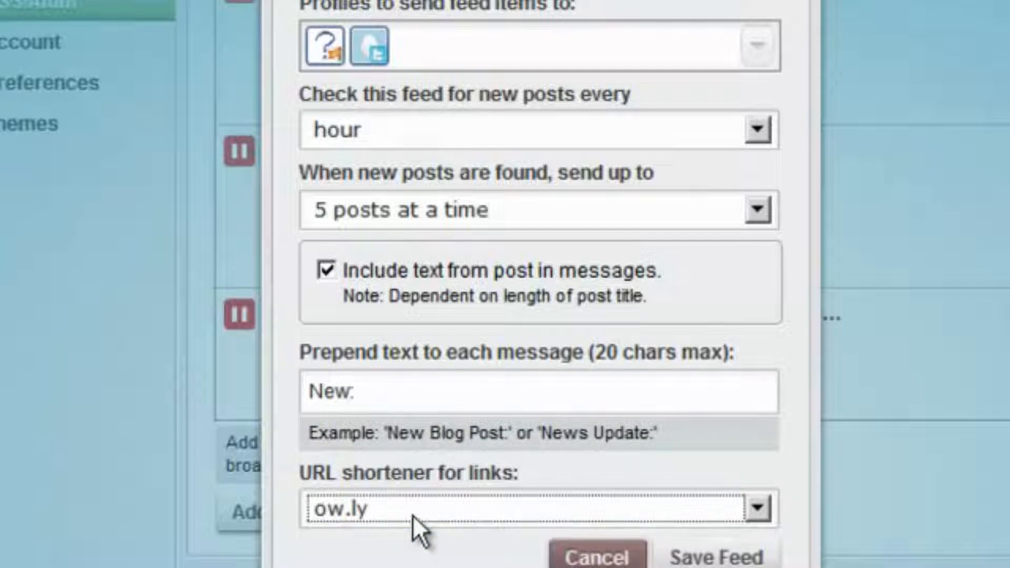
click(719, 558)
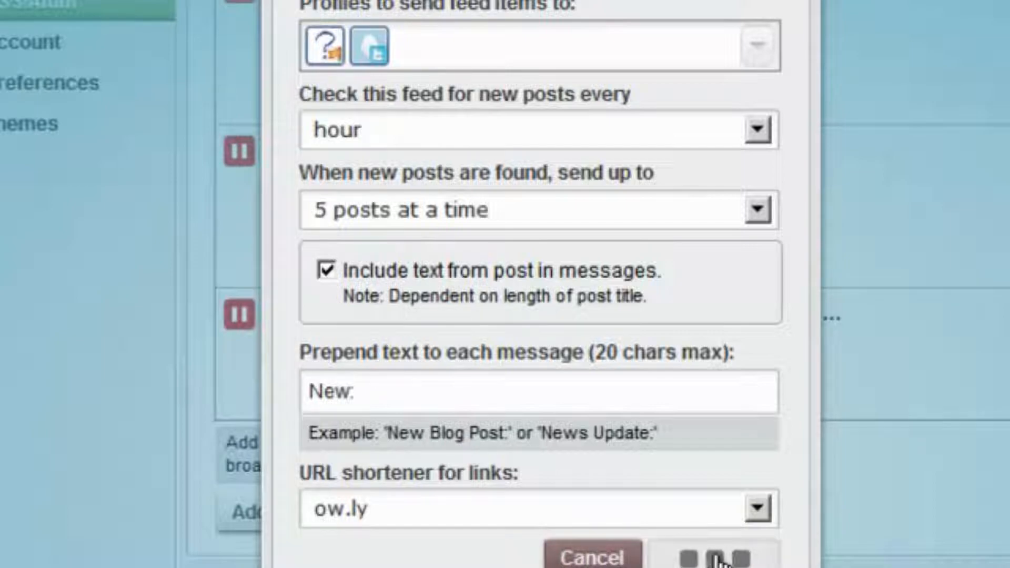
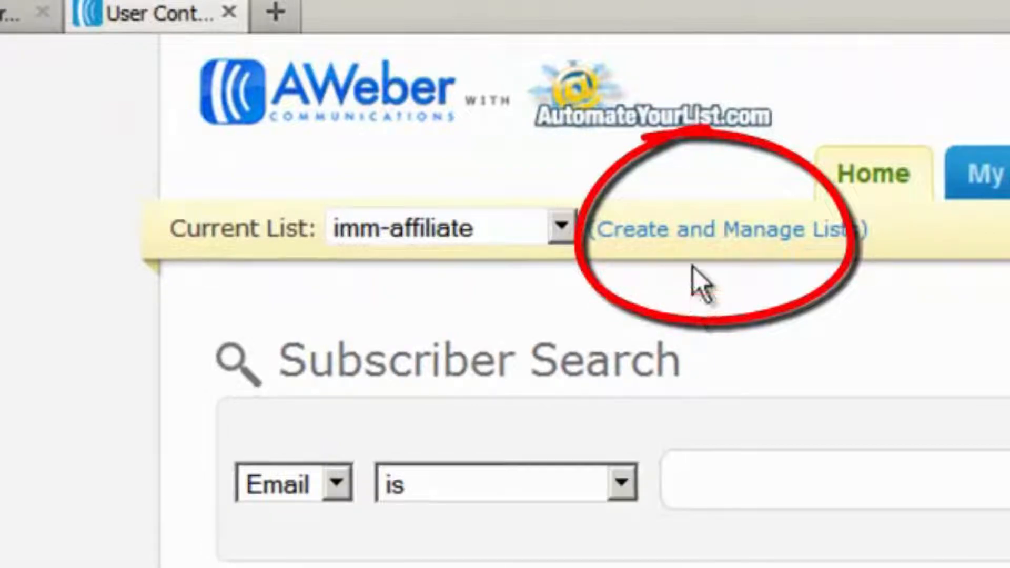
Create a new list named wso-ugwp with the description 'The Ultimate Guide to WordPress WSO'
click(656, 232)
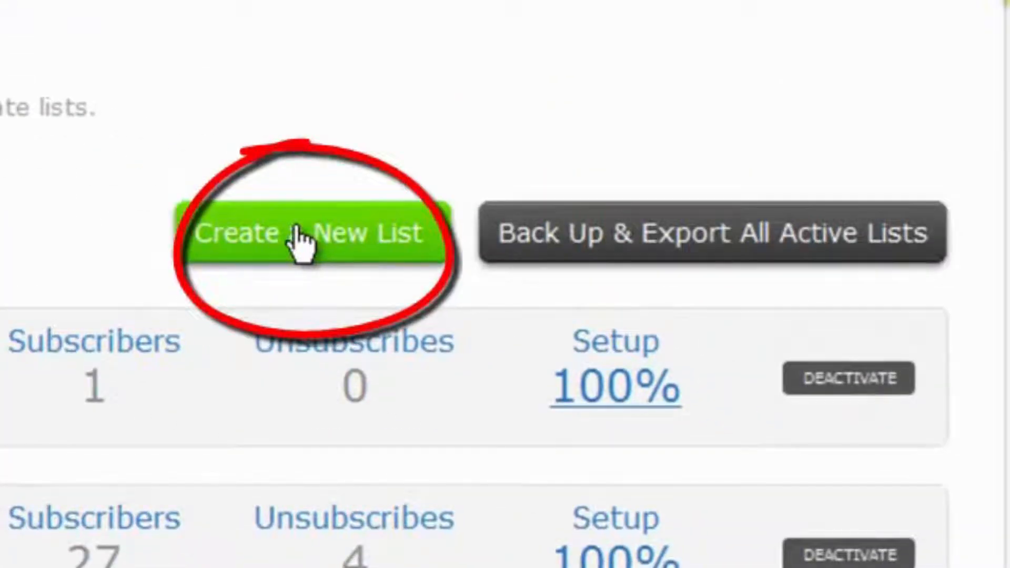
click(300, 237)
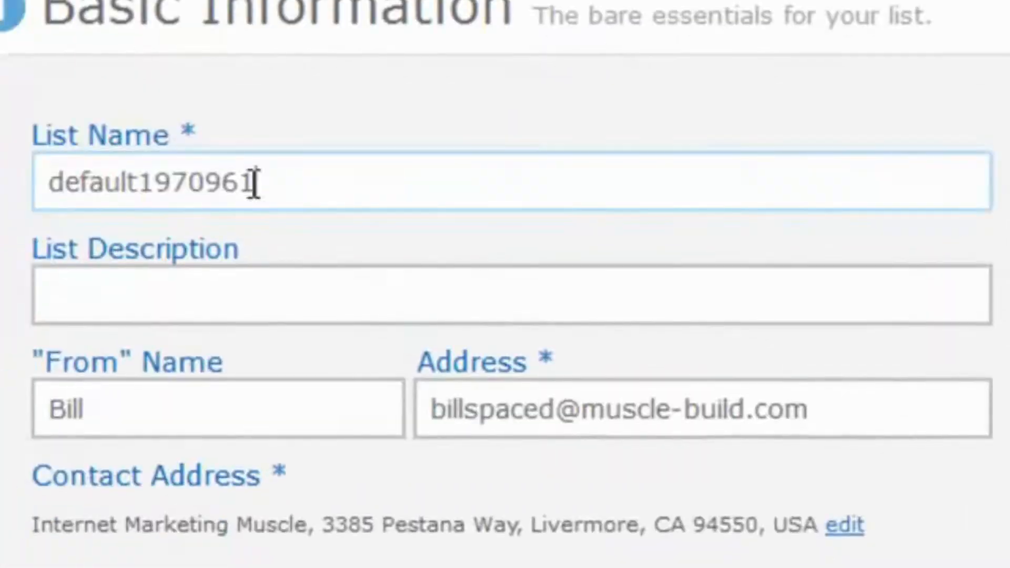
drag(252, 183, 44, 155)
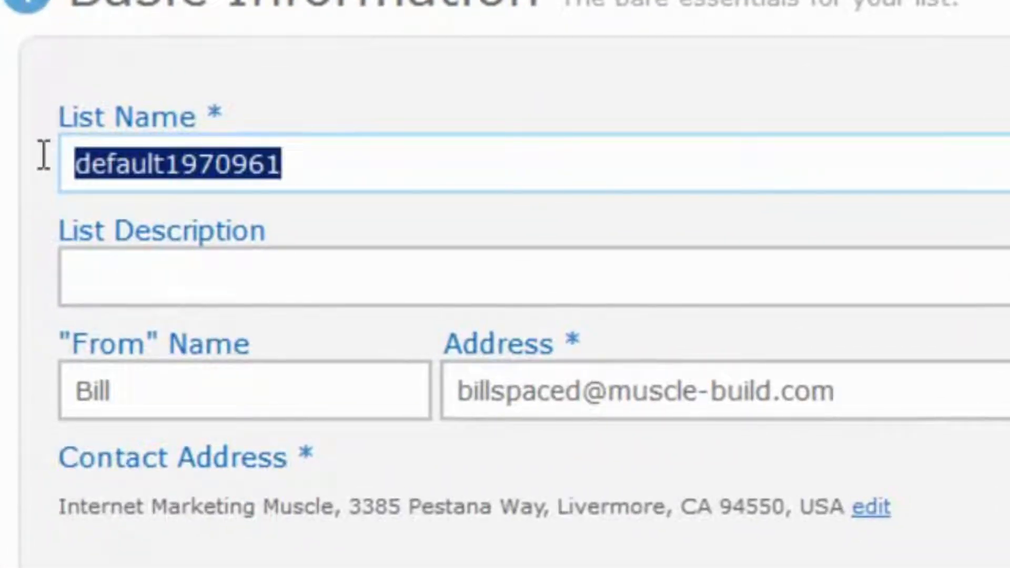
text(wso-)
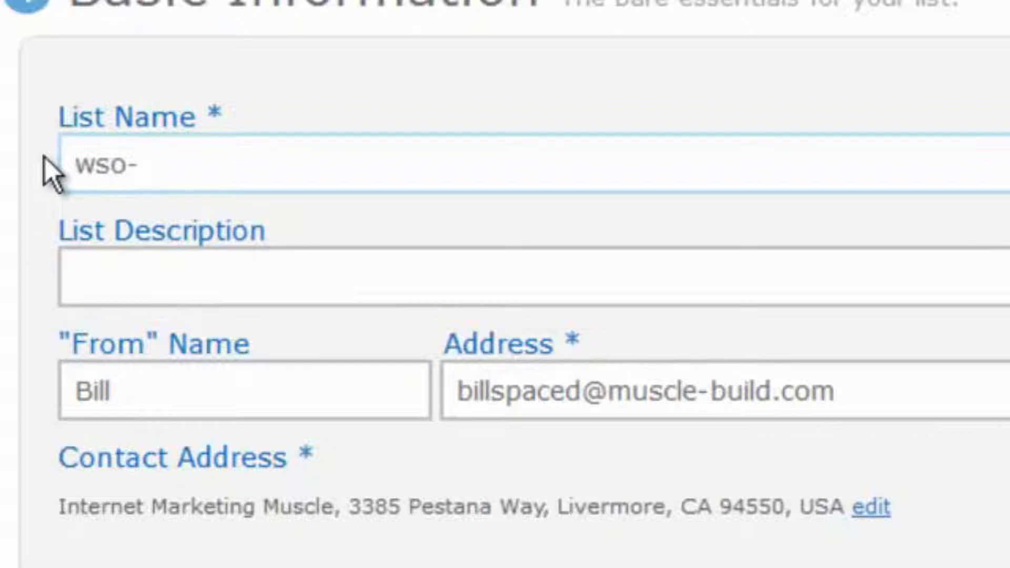
text(ugwp)
click(138, 284)
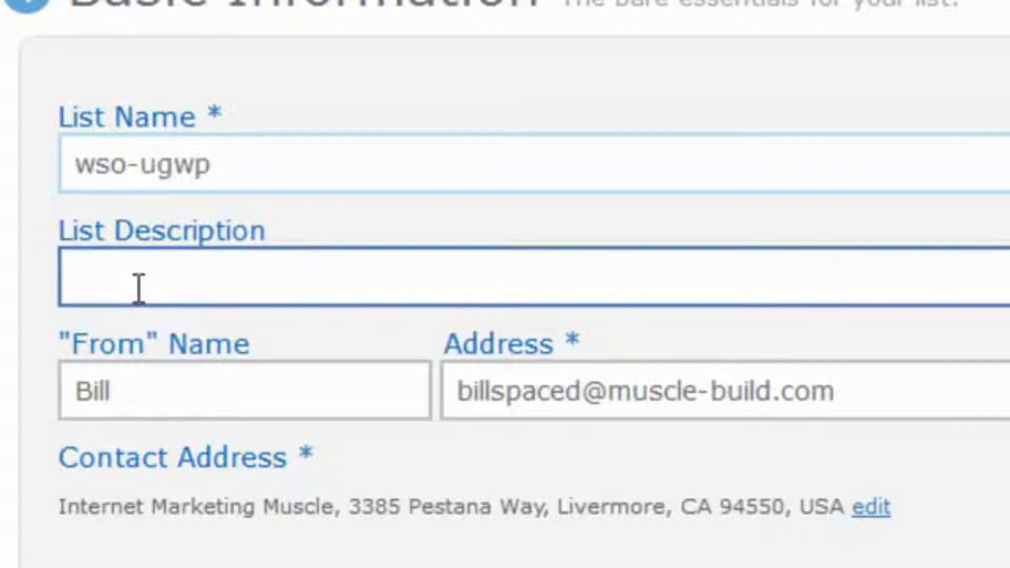
text(The)
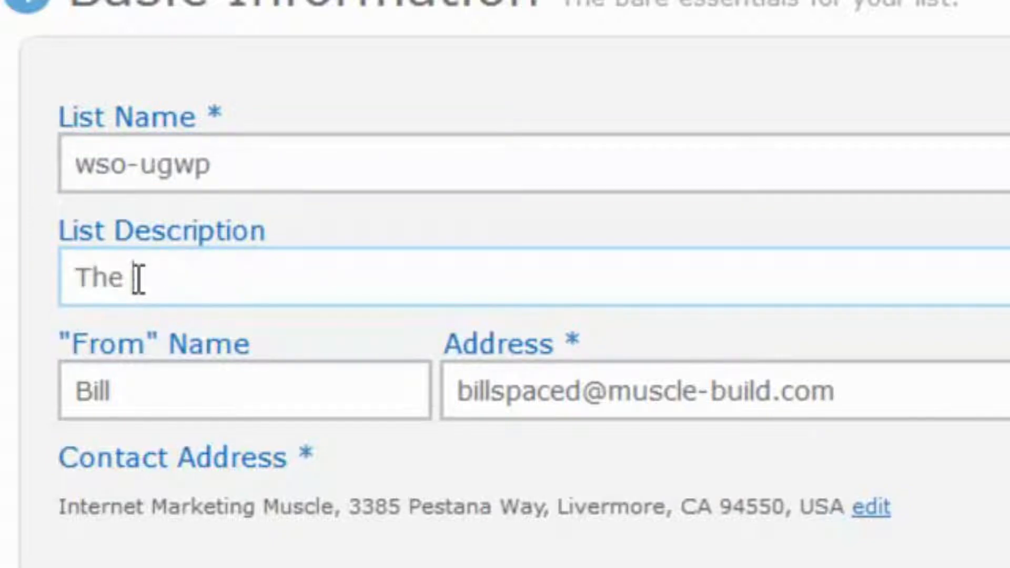
text( Ultimate )
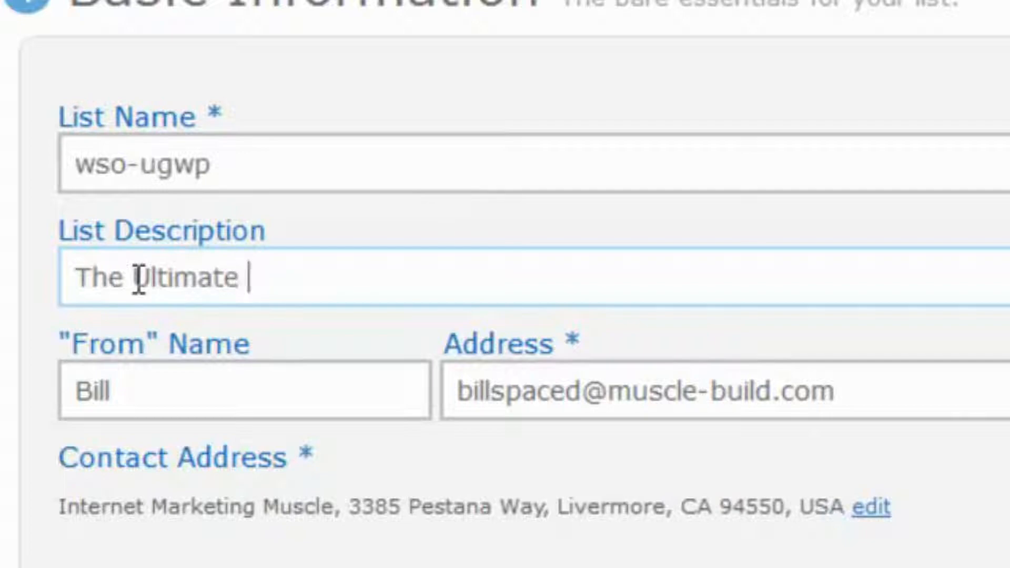
text(Guide to )
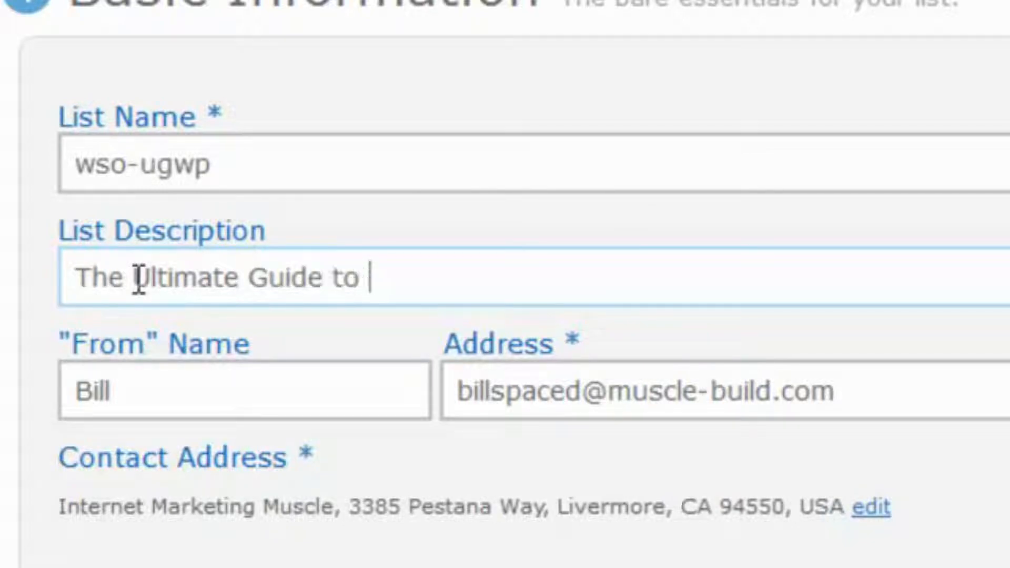
text(WordPr)
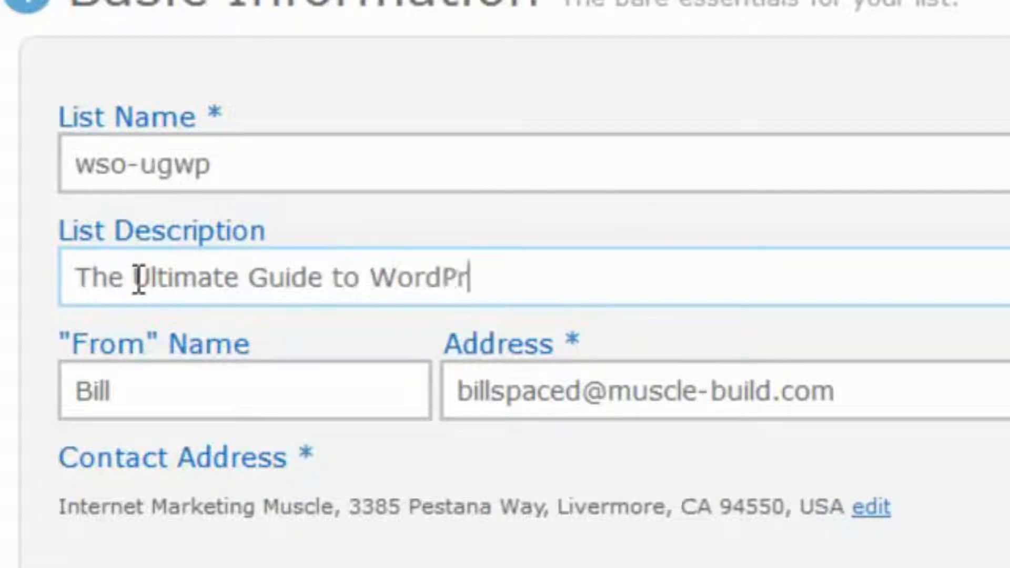
text(ess WSO)
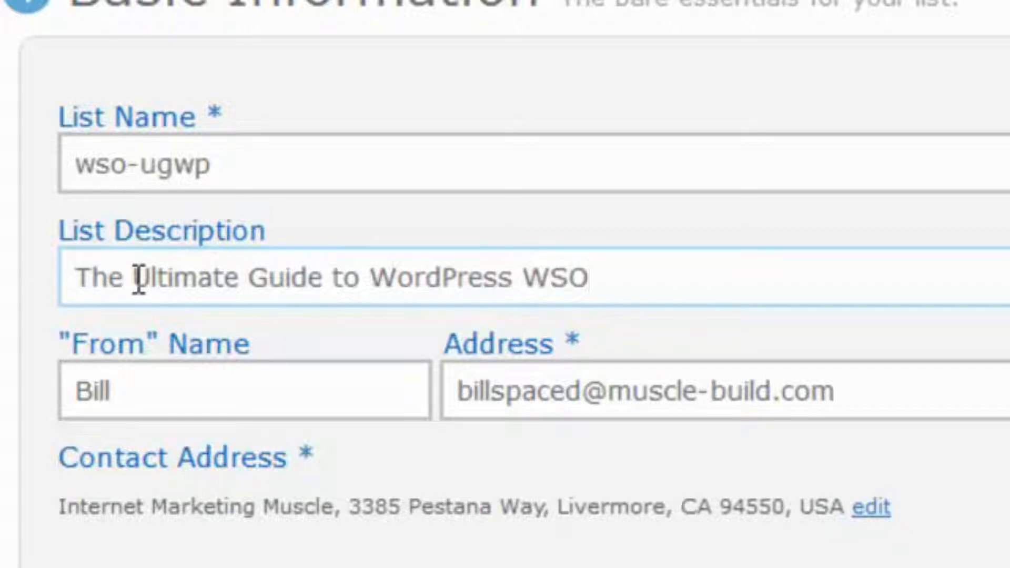
Add a second sender's name to the From name and enter the new sender e-mail address
click(165, 380)
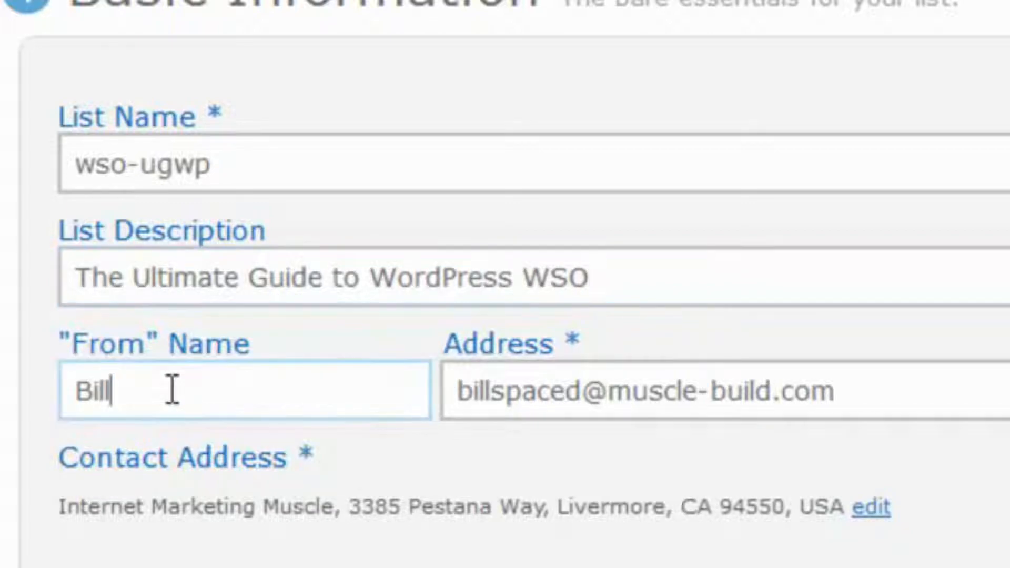
text(& Bi)
text(ryan)
click(856, 413)
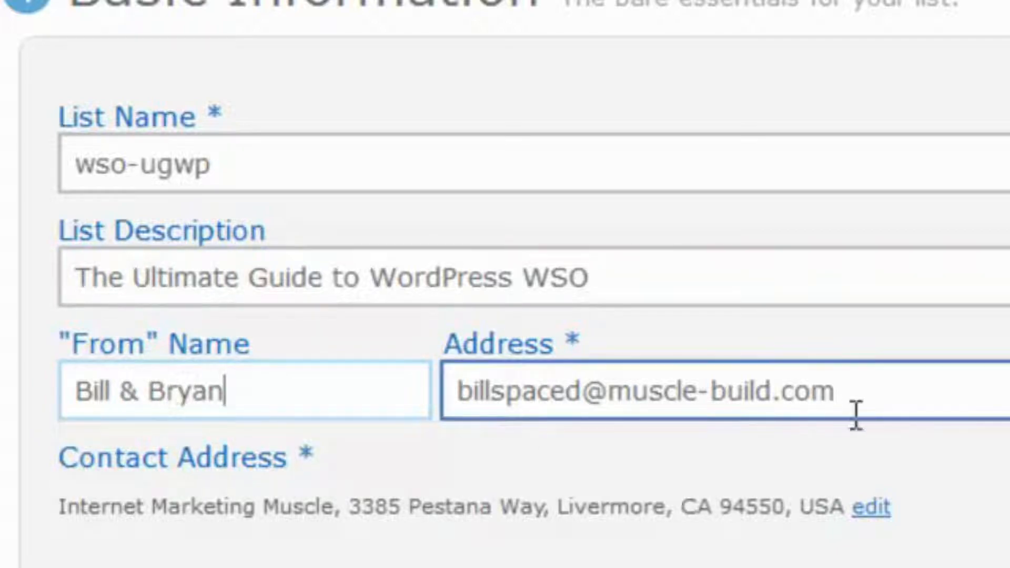
drag(855, 414, 397, 381)
click(375, 384)
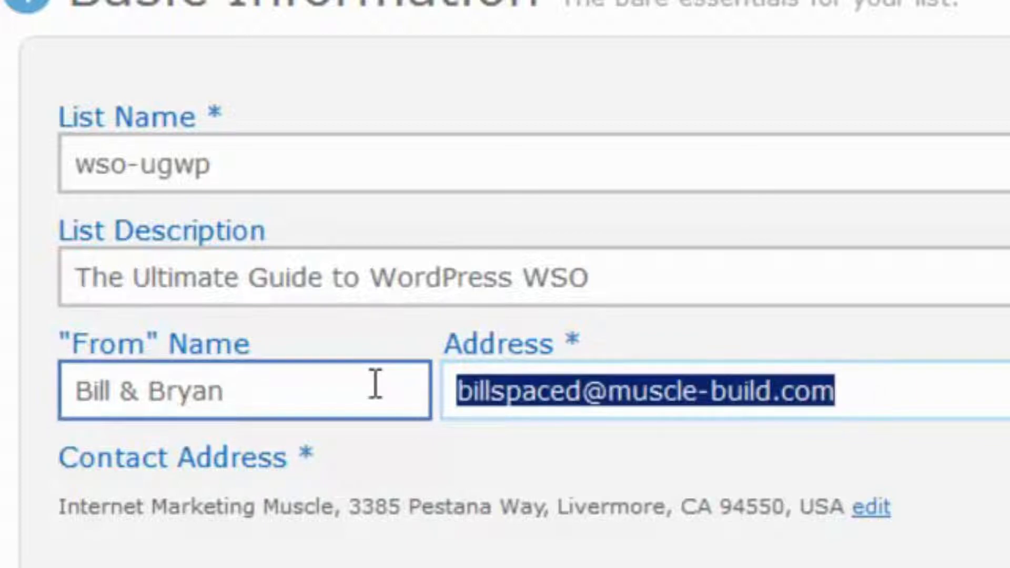
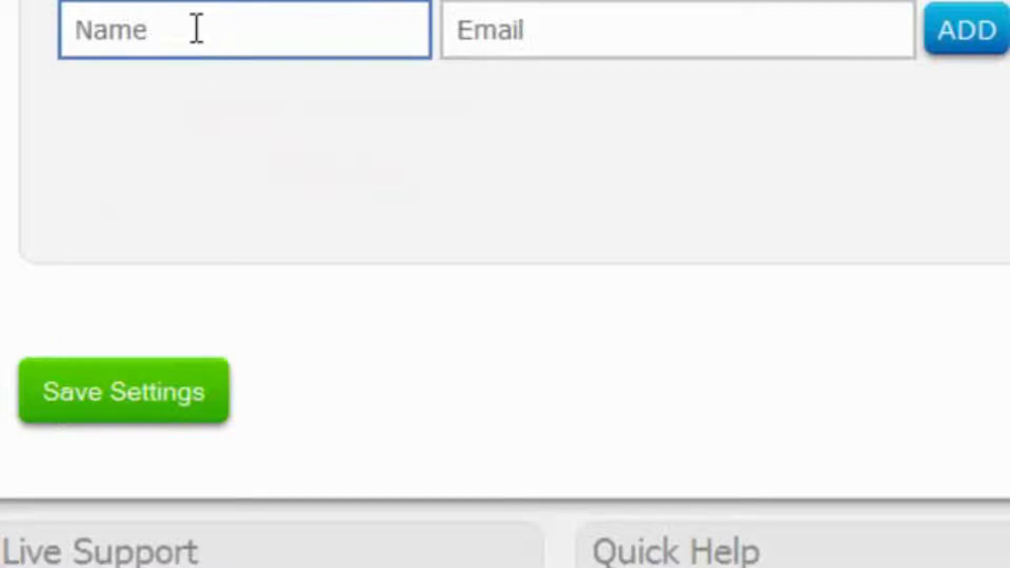
Add a new-subscriber notification contact's name and e-mail, save the list, and open Personalize Your List
click(196, 29)
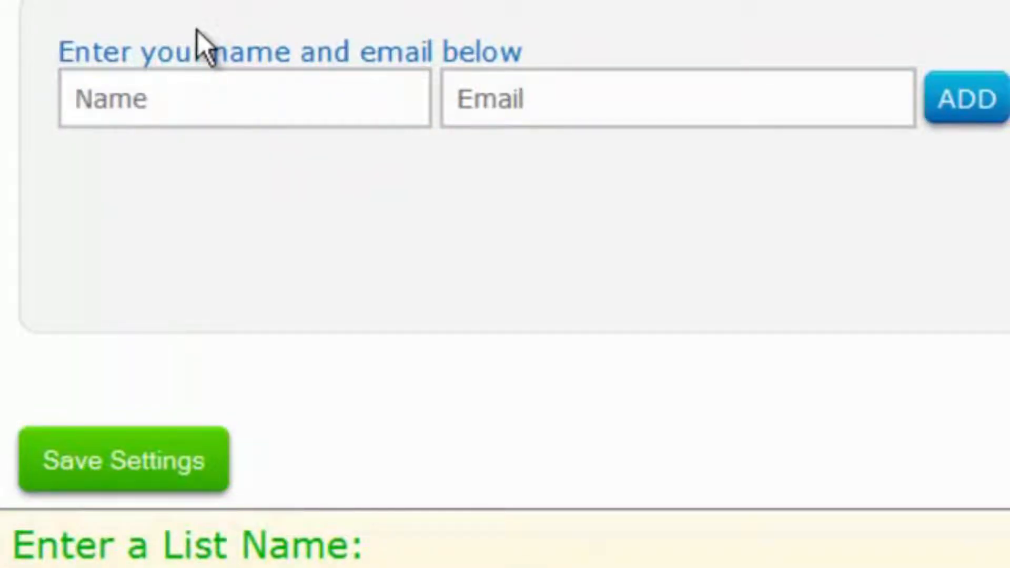
click(171, 109)
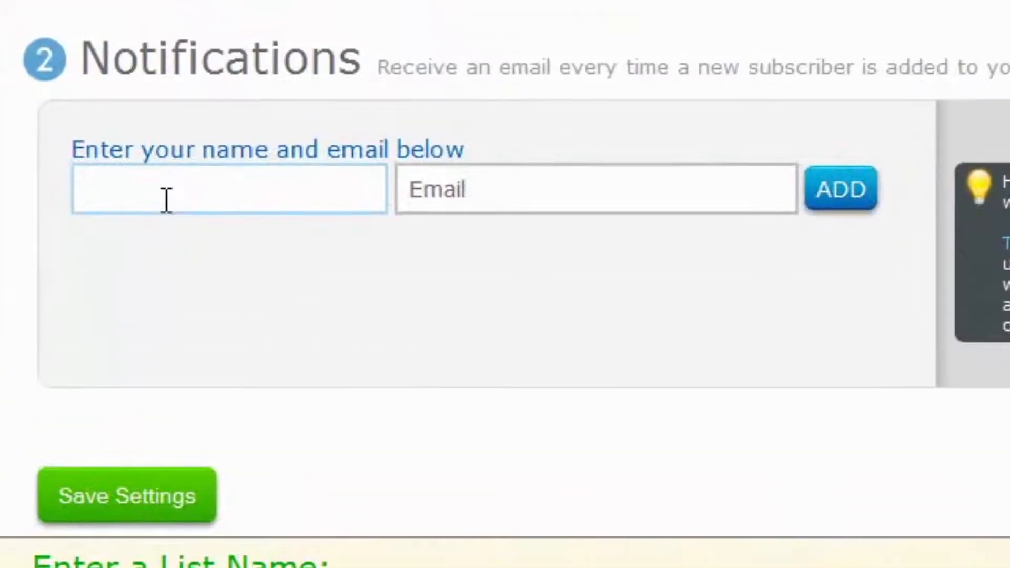
text(Bill)
key(Tab)
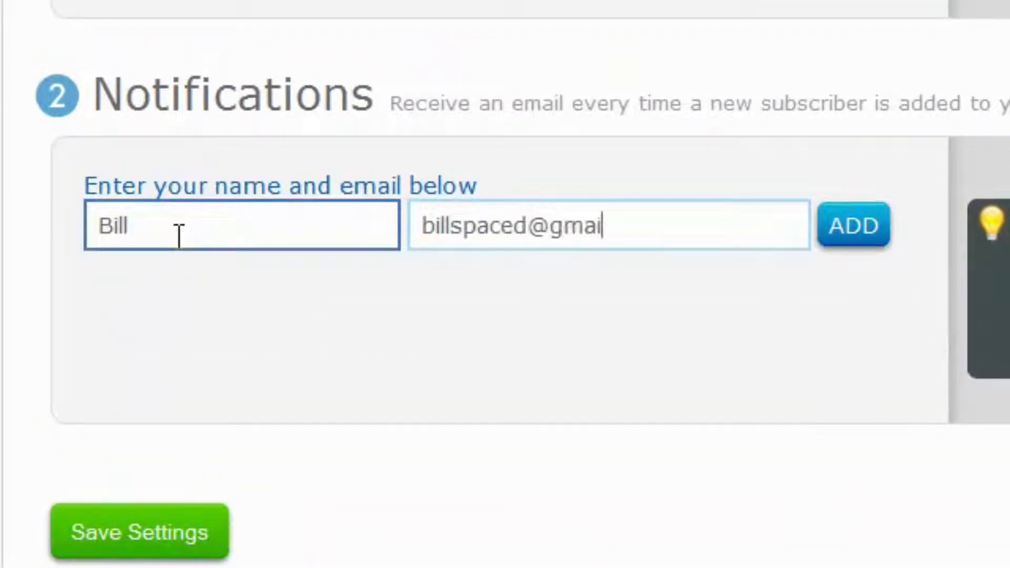
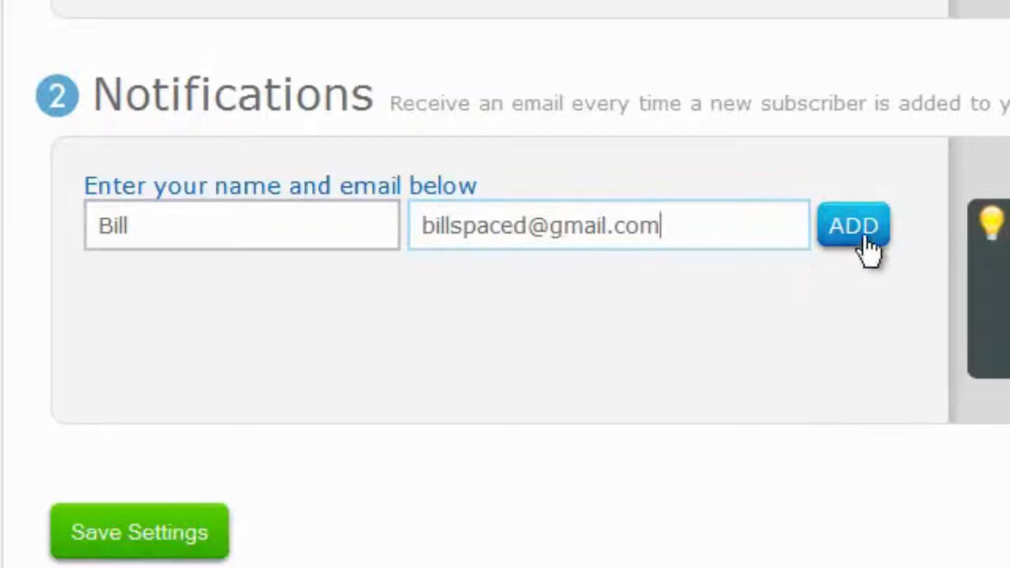
click(859, 231)
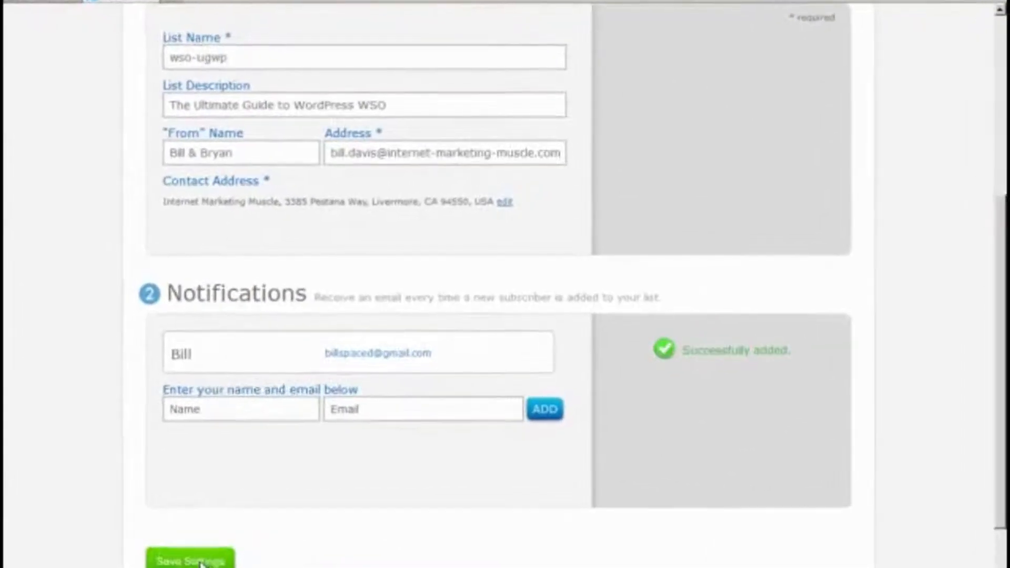
click(205, 545)
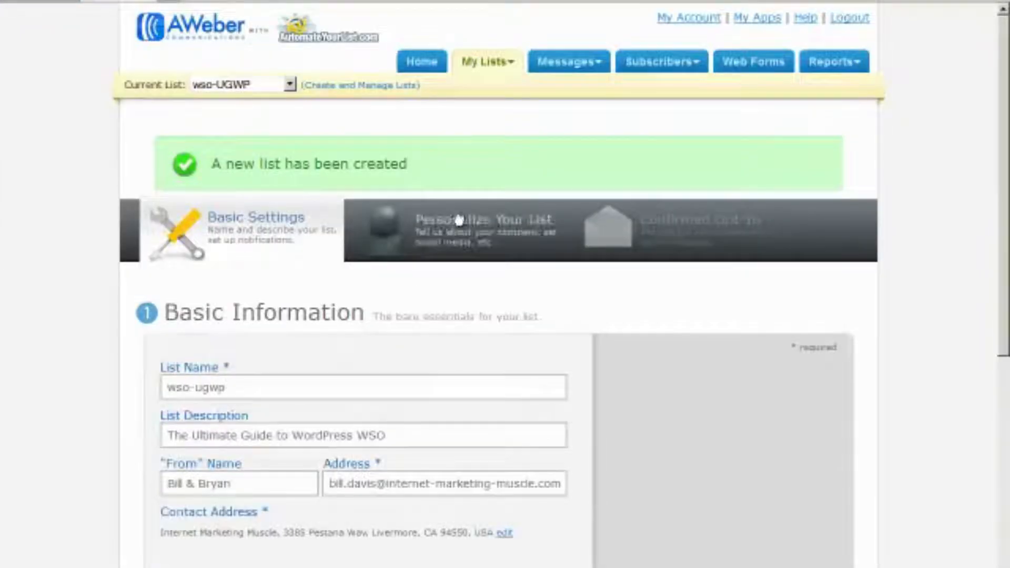
click(458, 220)
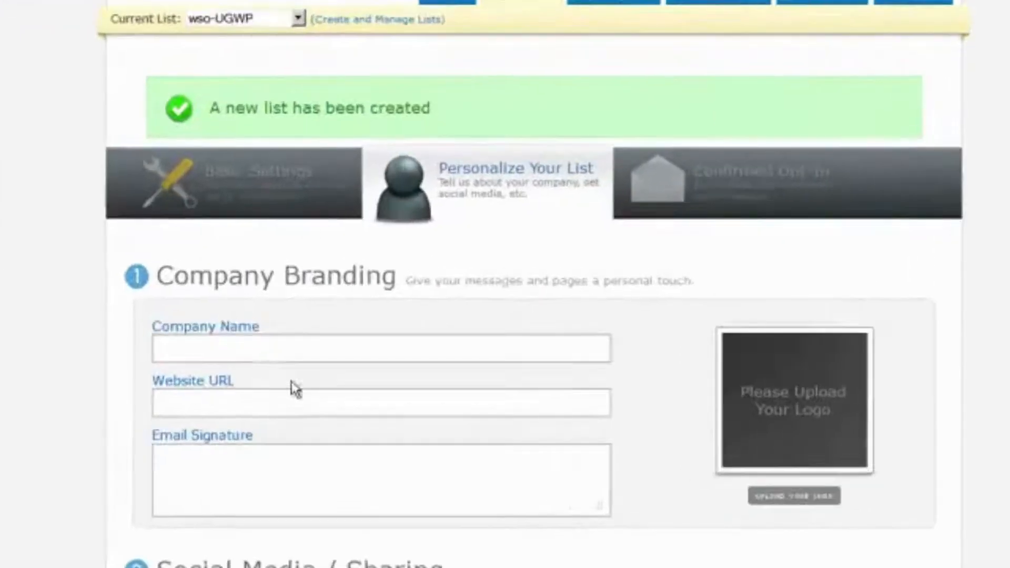
click(277, 382)
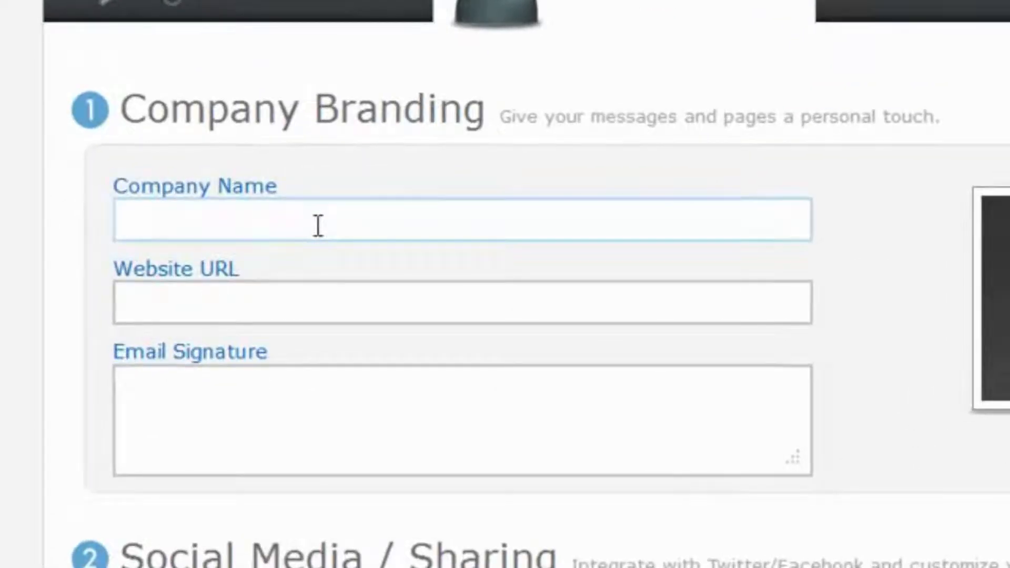
text(The Ulit)
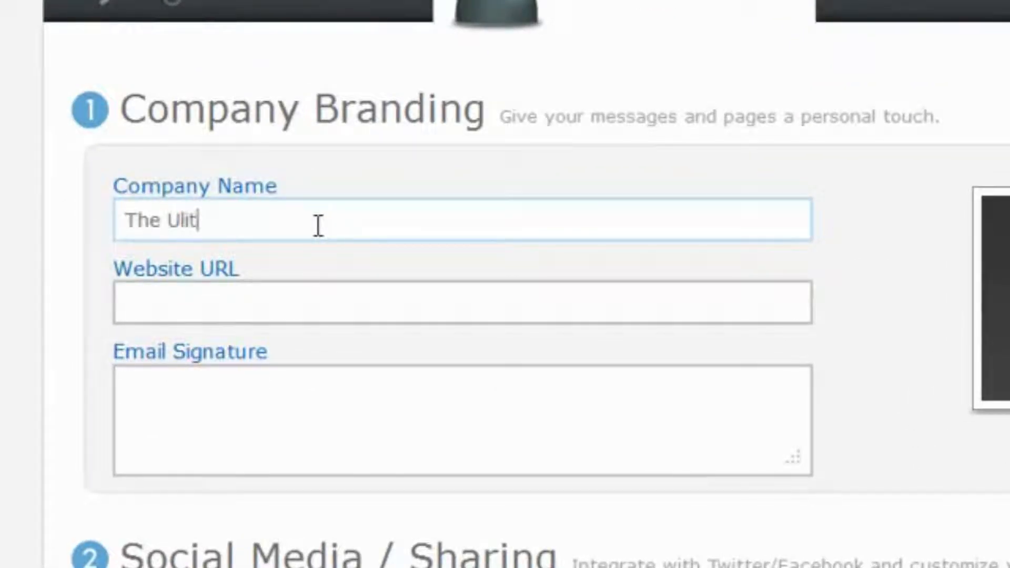
text(mate)
key(BackSpace)
key(BackSpace)
key(BackSpace)
key(BackSpace)
key(BackSpace)
key(BackSpace)
key(BackSpace)
text(tmi)
key(BackSpace)
key(BackSpace)
text(imate Guie)
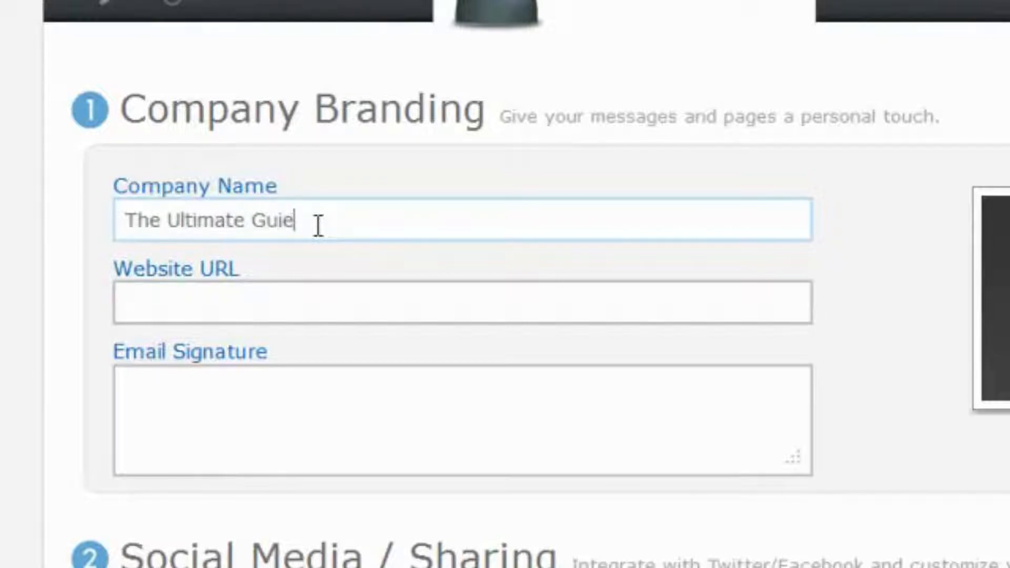
key(BackSpace)
text(de to Word)
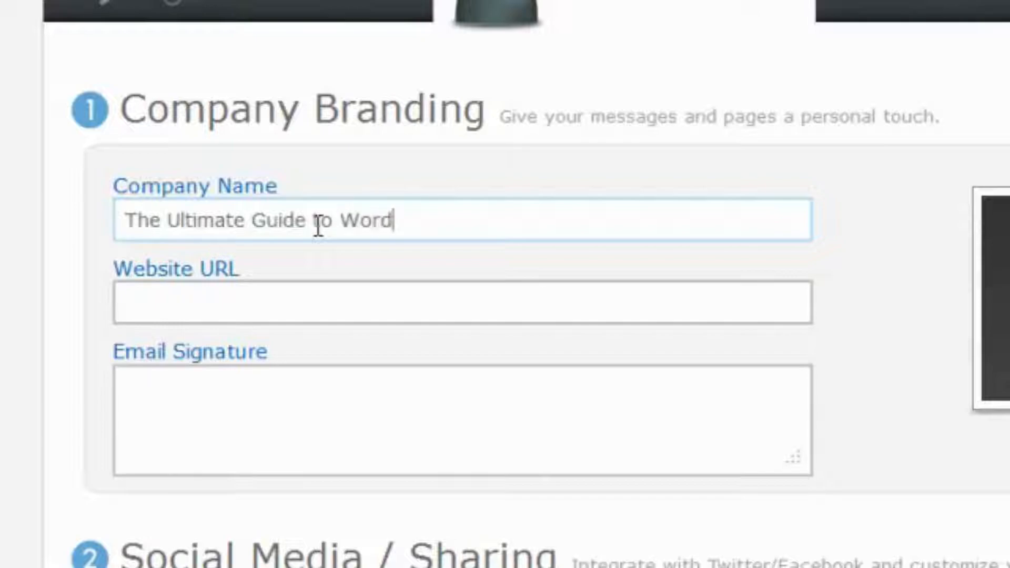
text(Press)
key(Tab)
text(http://theultimateguidetowordpress.com)
key(BackSpace)
key(BackSpace)
key(BackSpace)
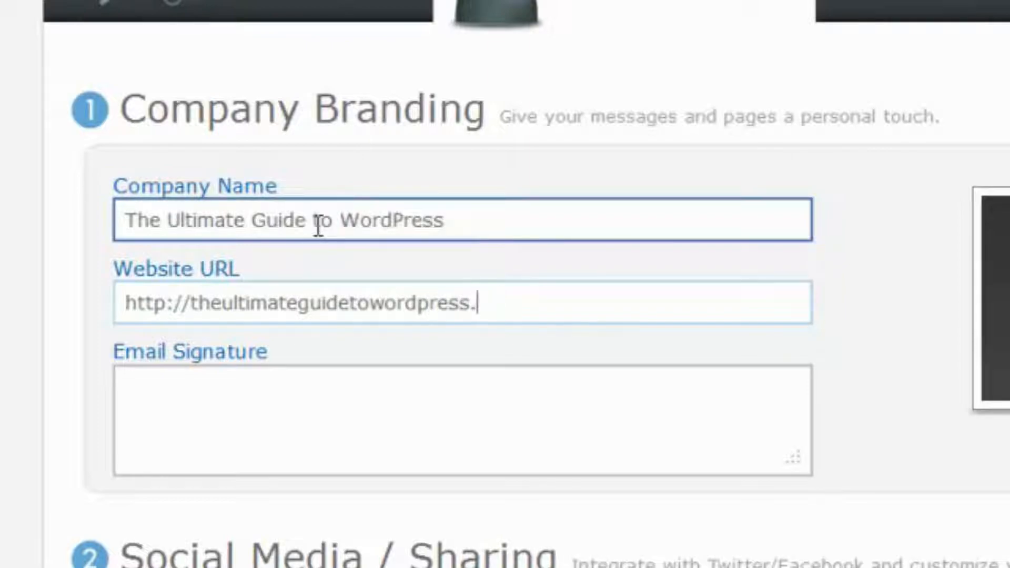
text(com)
key(BackSpace)
key(BackSpace)
key(BackSpace)
text(com)
key(Tab)
text(Biul)
key(BackSpace)
key(BackSpace)
text(ll )
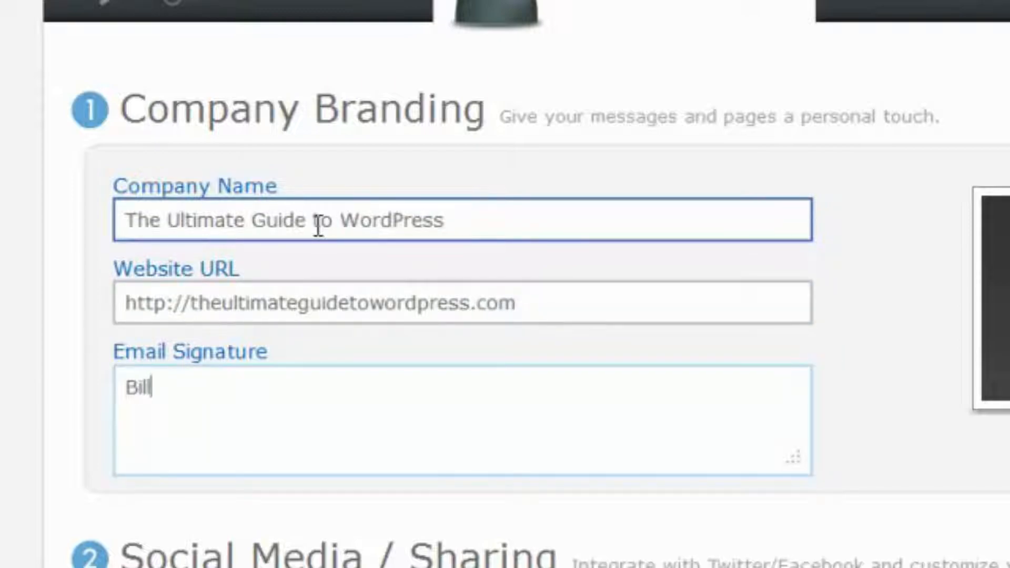
text(& Bray)
key(BackSpace)
key(BackSpace)
text(yan)
key(Return)
text(http://theultimat)
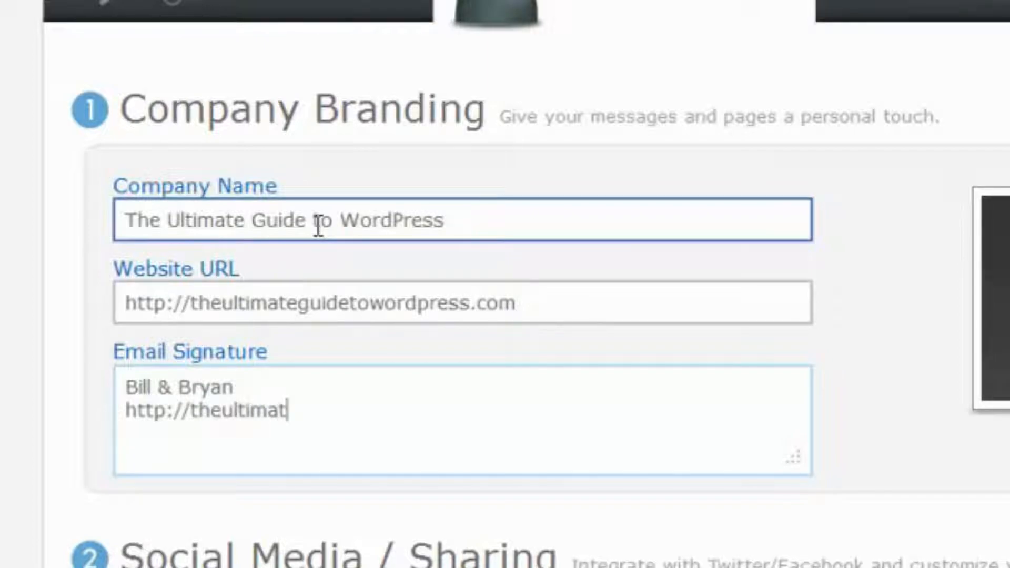
key(BackSpace)
text(teguidetowordpress.com)
Save the Personalize Your List page with its company name, website URL and signature
scroll(439, 260, down, 10)
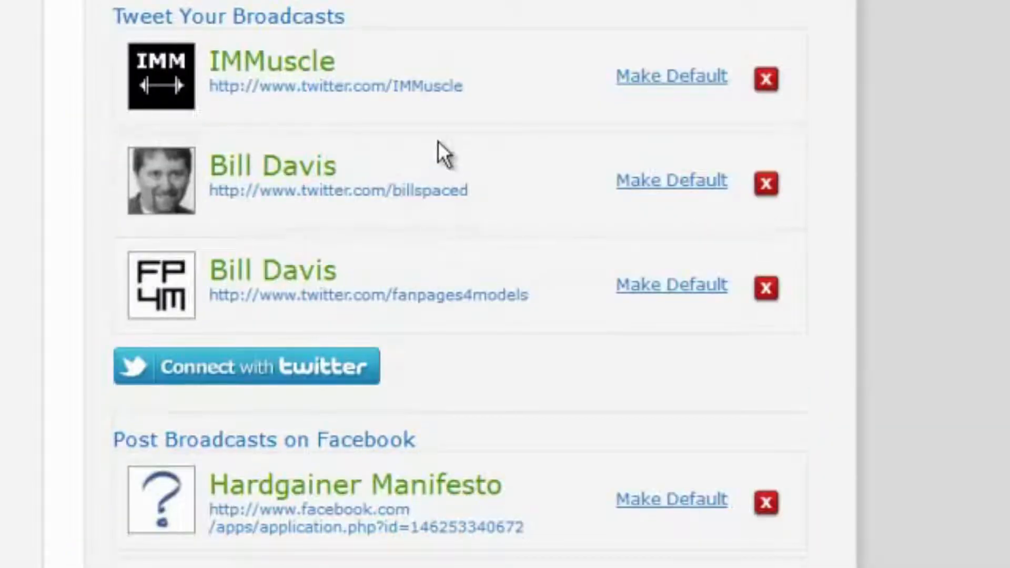
scroll(131, 63, down, 10)
scroll(129, 53, up, 10)
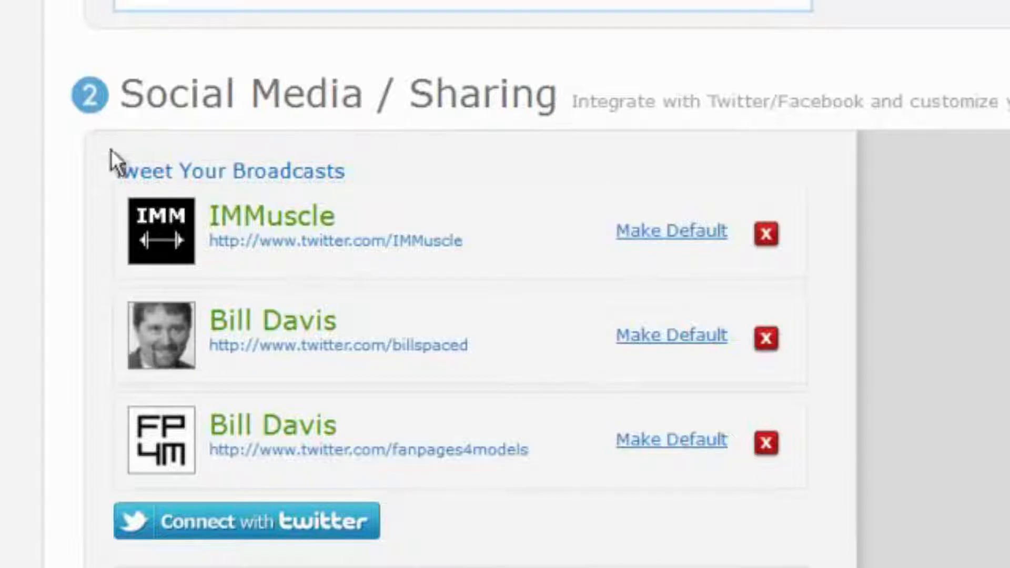
scroll(72, 476, down, 8)
scroll(70, 466, up, 8)
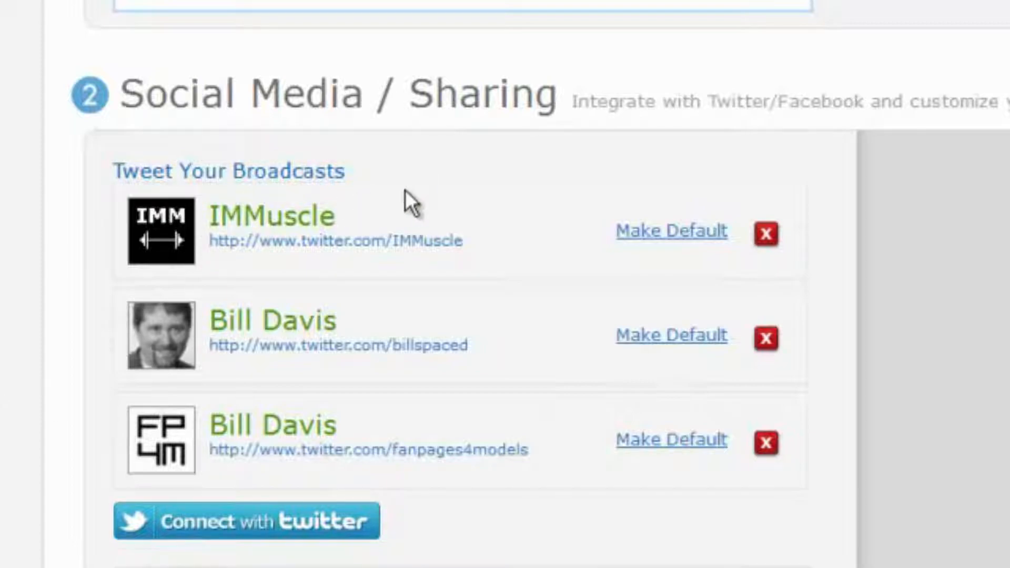
scroll(165, 300, down, 15)
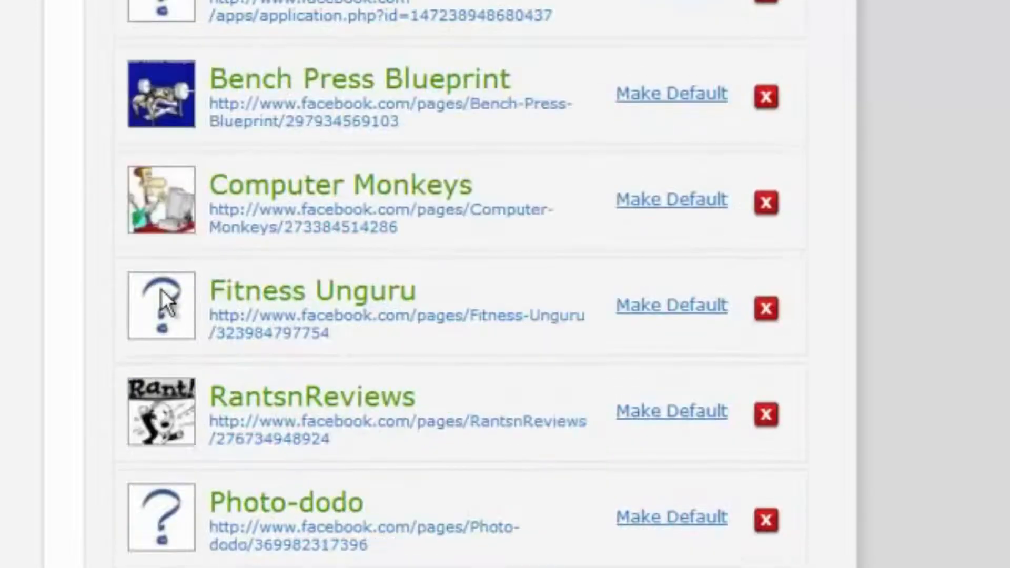
scroll(160, 288, down, 15)
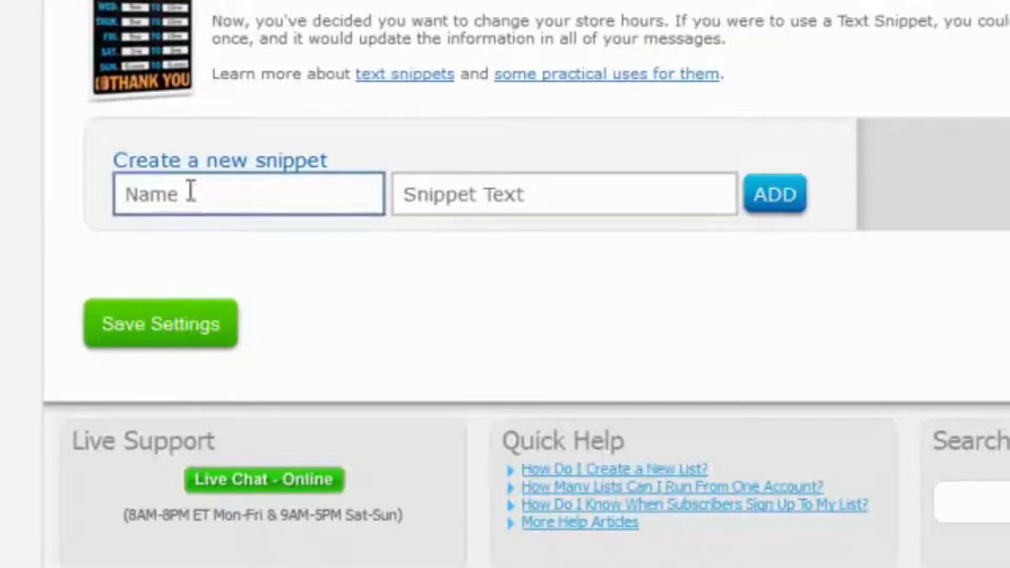
click(170, 324)
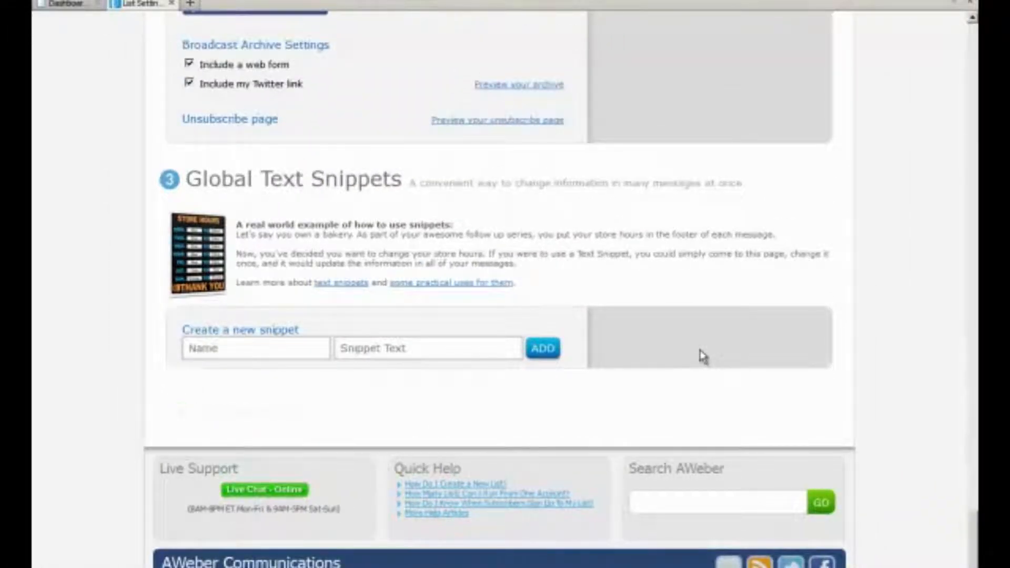
scroll(703, 356, up, 15)
scroll(703, 356, up, 10)
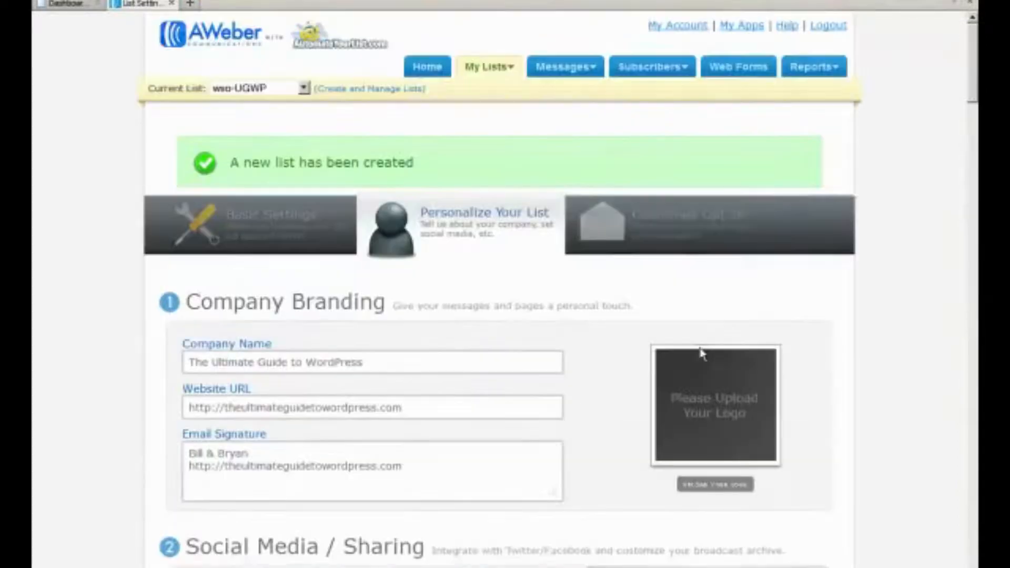
Open the Confirmed Opt-In intro for editing and delete its opening line naming wso-UGWP
click(689, 230)
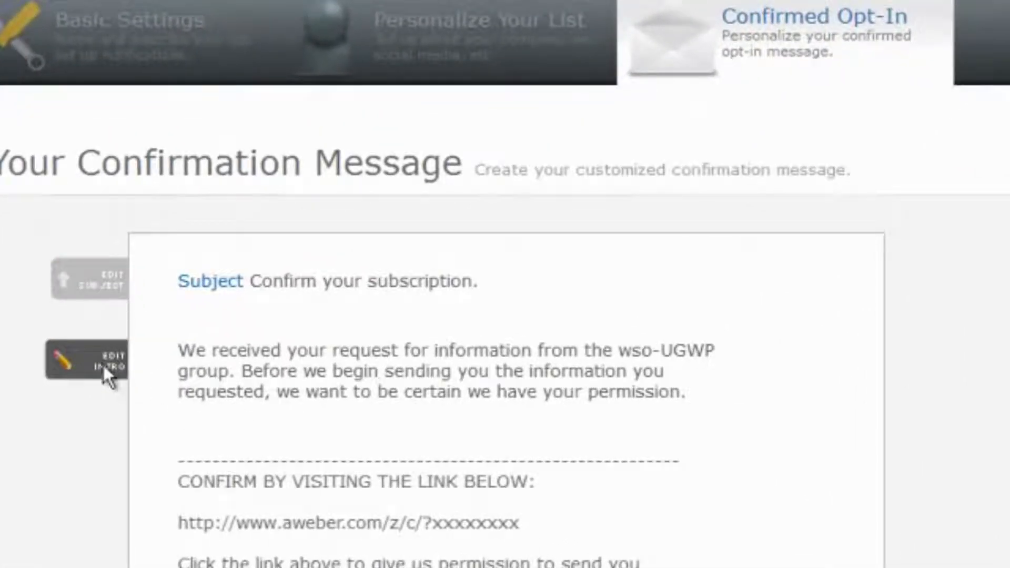
click(106, 371)
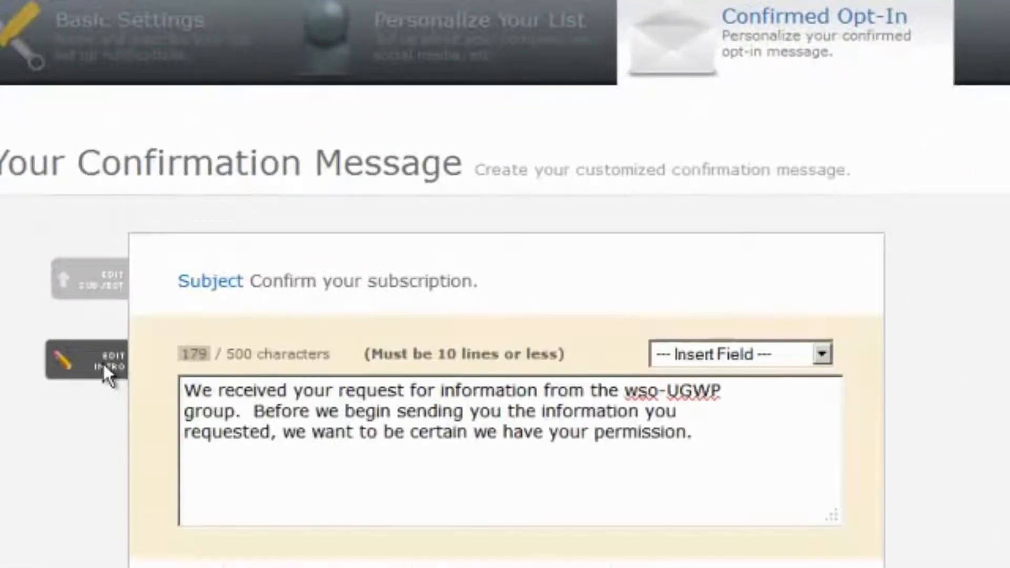
drag(625, 390, 736, 380)
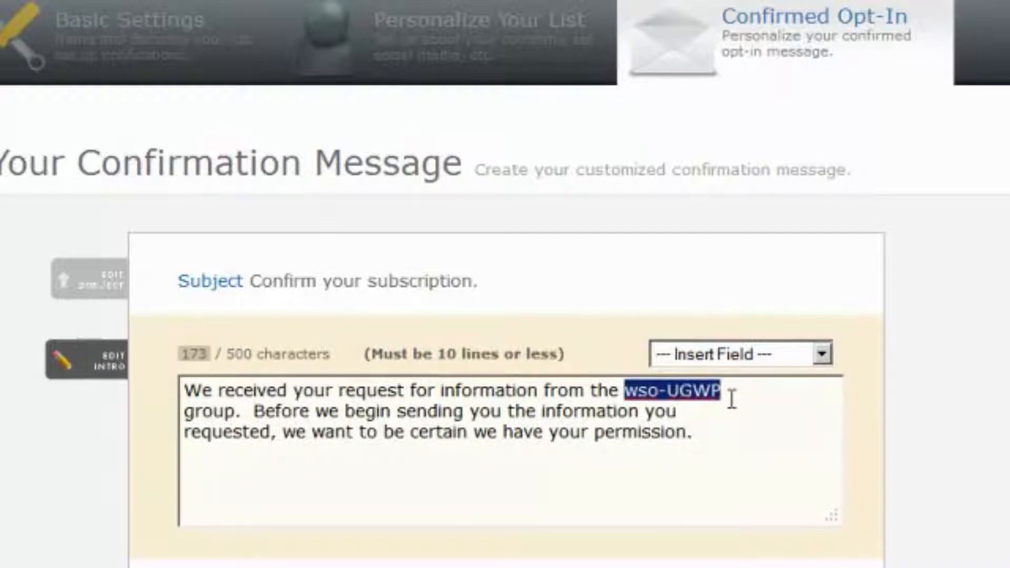
key(Delete)
key(BackSpace)
key(BackSpace)
key(BackSpace)
key(BackSpace)
key(BackSpace)
key(BackSpace)
key(BackSpace)
key(BackSpace)
key(BackSpace)
key(BackSpace)
key(BackSpace)
key(BackSpace)
key(BackSpace)
key(BackSpace)
key(BackSpace)
key(BackSpace)
key(BackSpace)
key(BackSpace)
key(BackSpace)
key(BackSpace)
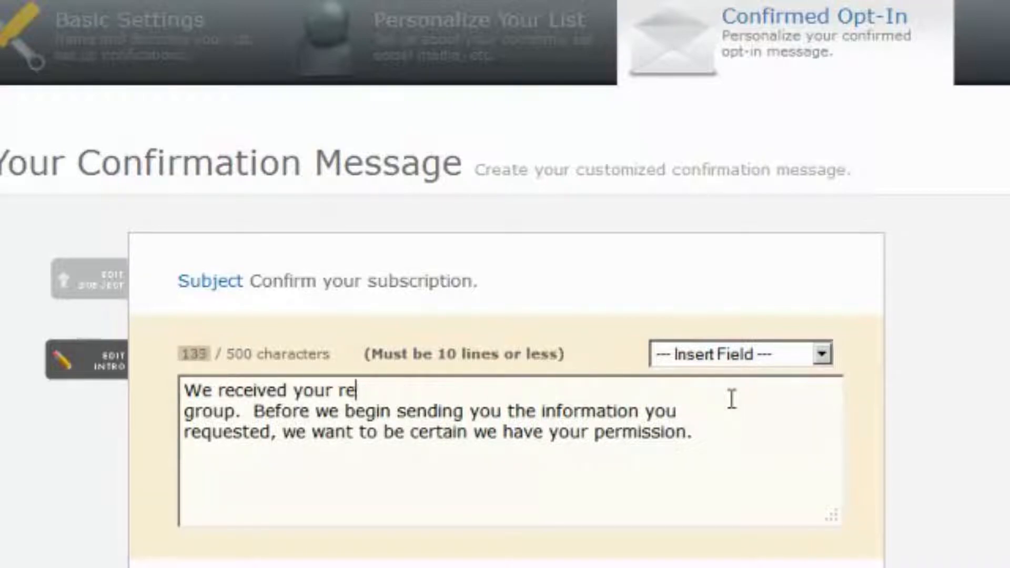
key(Delete)
key(Delete)
key(Delete)
key(Delete)
key(Delete)
key(Delete)
key(Delete)
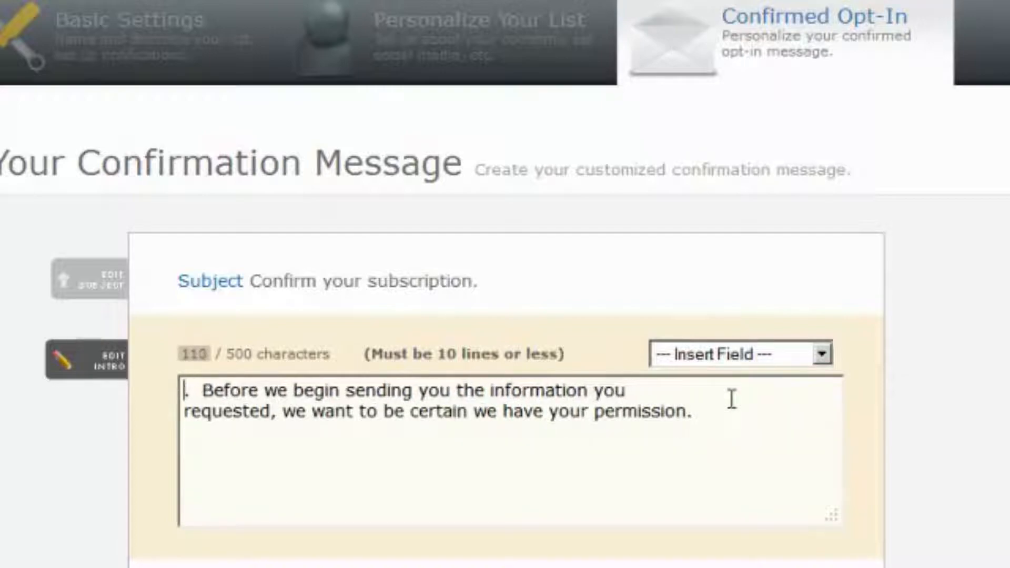
Write 'Thanks for ordering The Ultimate Guide to WordPress.' and join it to the permission request
text(Thanks for  )
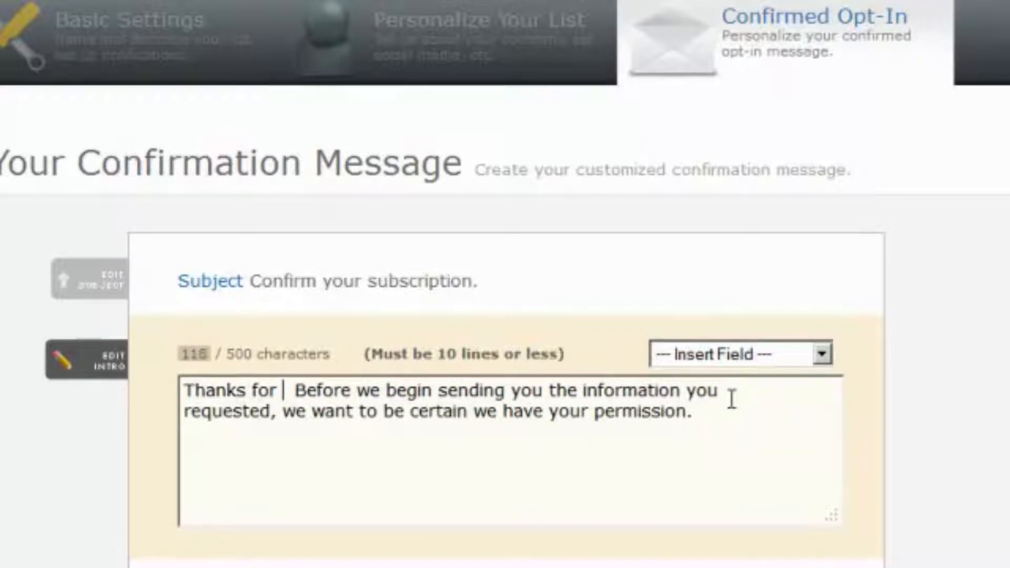
text(ordering )
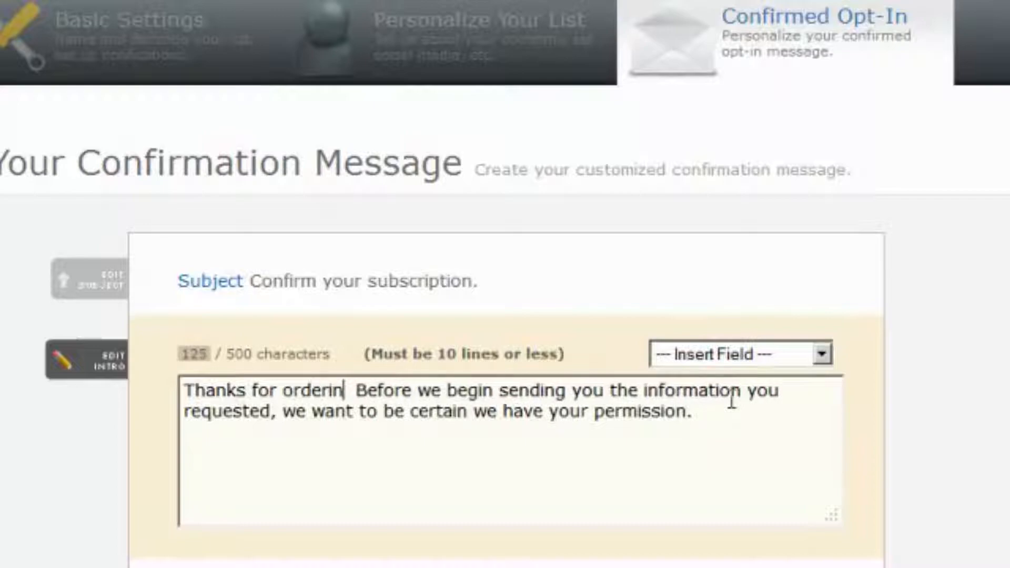
text(the)
key(BackSpace)
key(BackSpace)
key(BackSpace)
key(BackSpace)
text(The Ultimate)
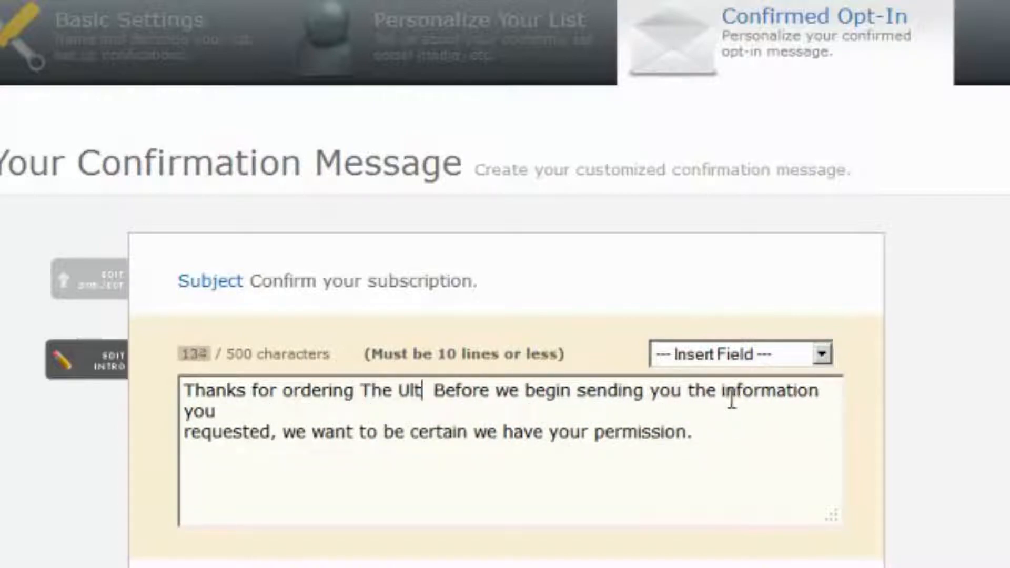
text( Gudi)
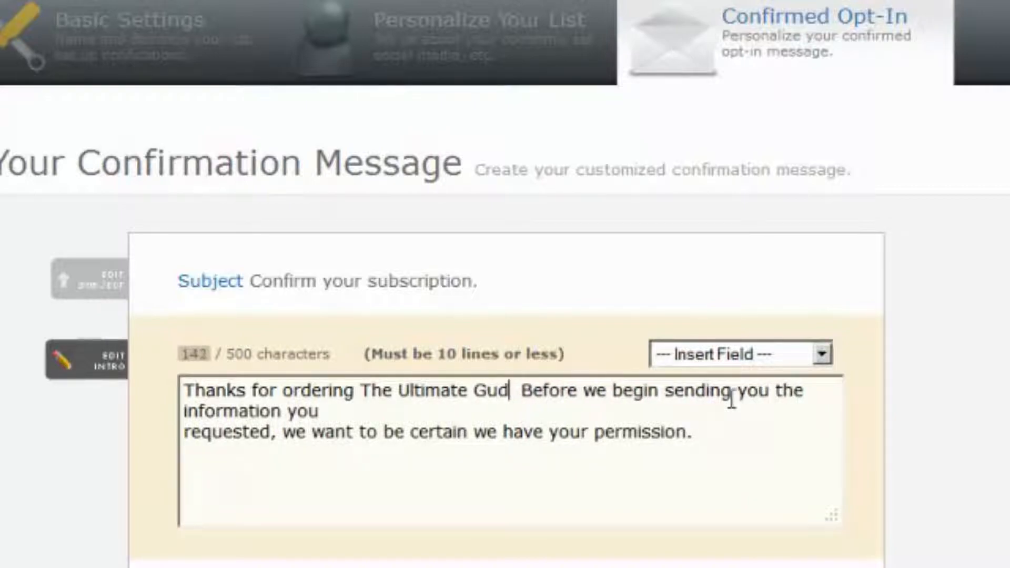
key(BackSpace)
text(ide to W)
text(ordPress.)
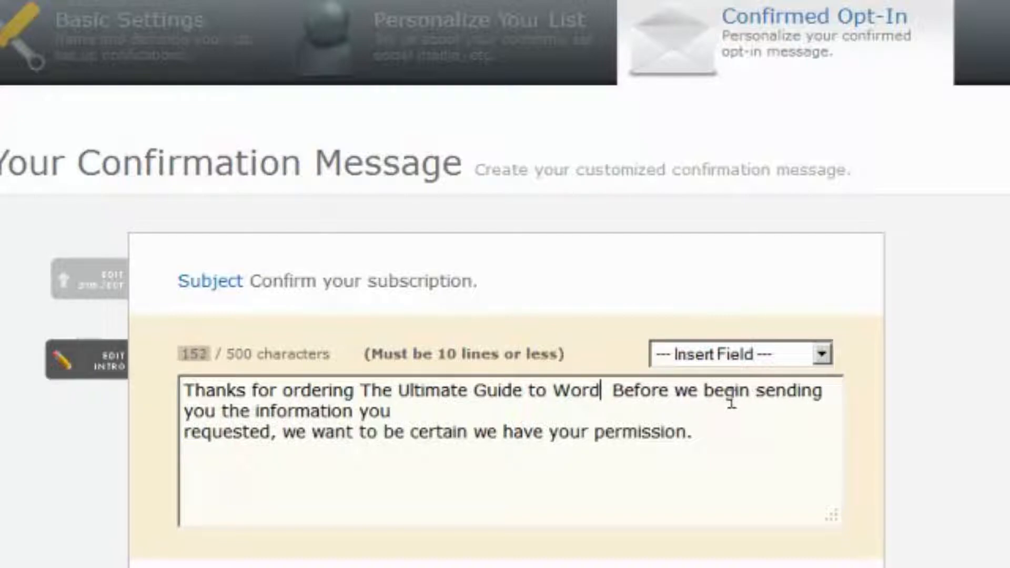
key(Delete)
key(Right)
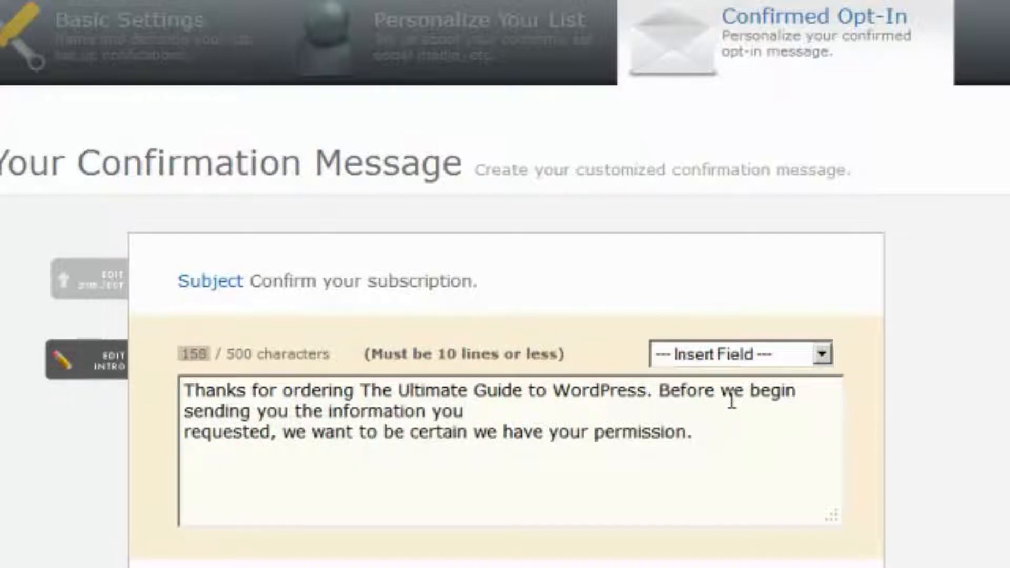
key(Delete)
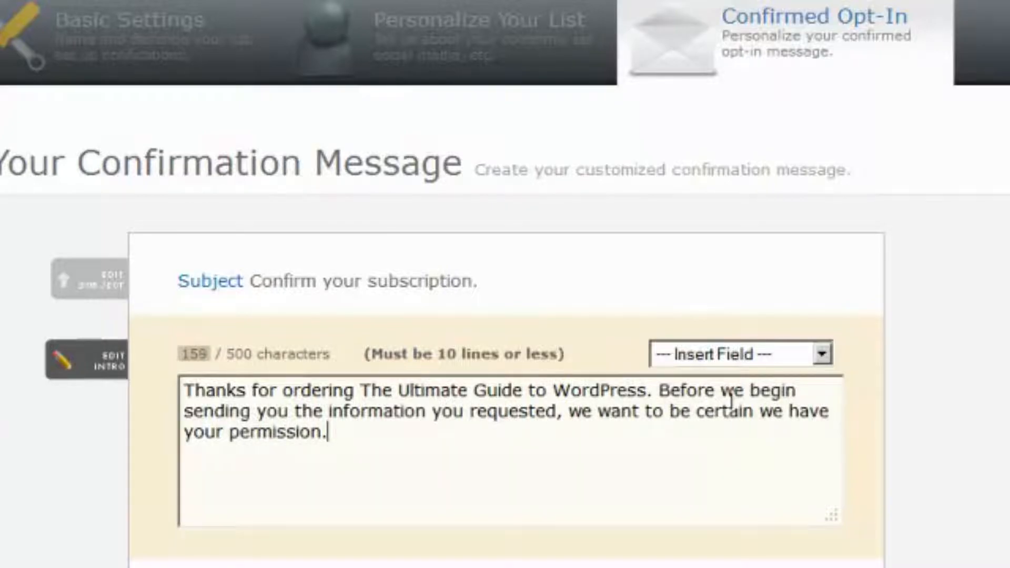
scroll(731, 398, down, 5)
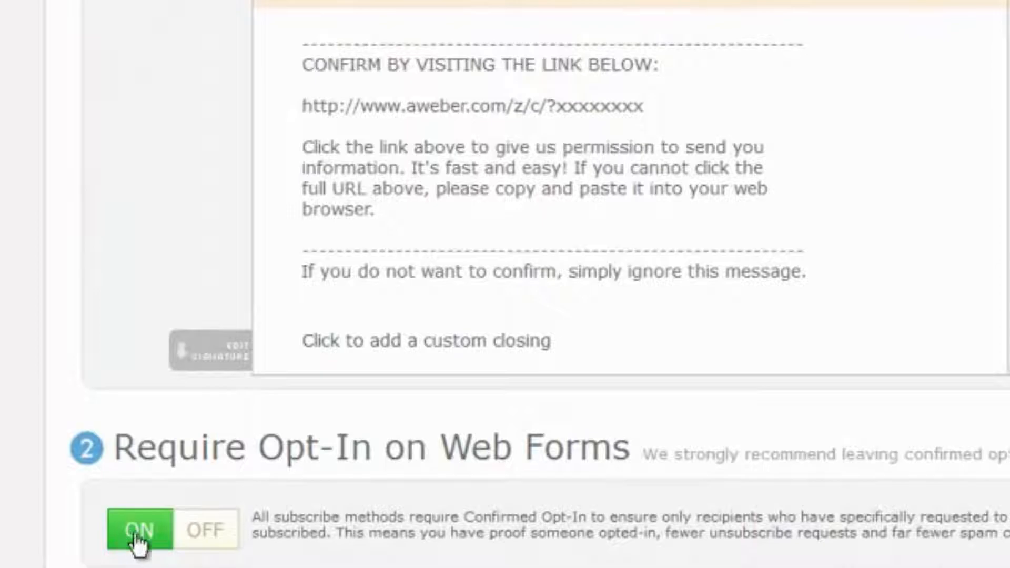
scroll(108, 534, down, 1)
scroll(108, 544, down, 5)
click(122, 308)
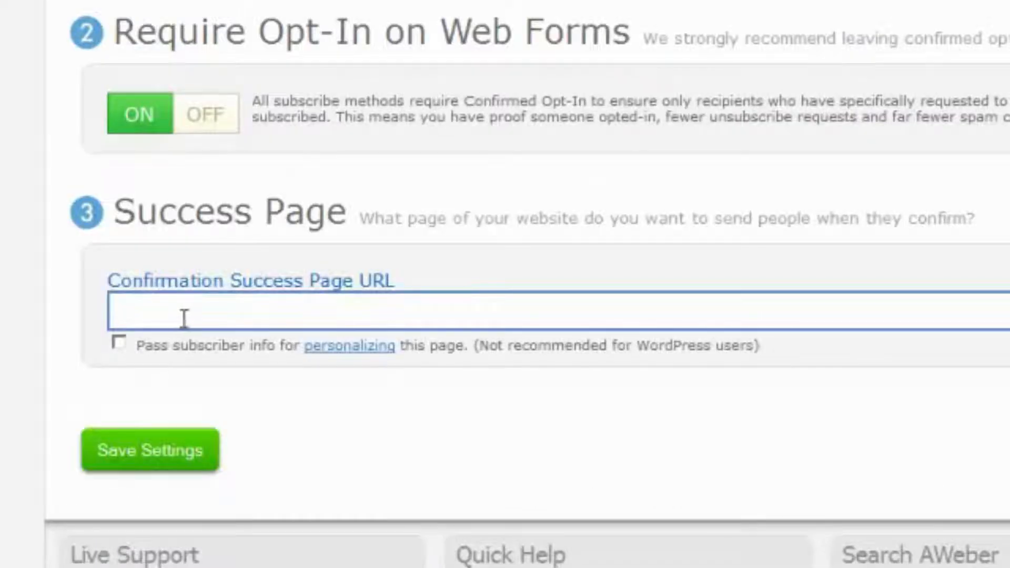
text(http:)
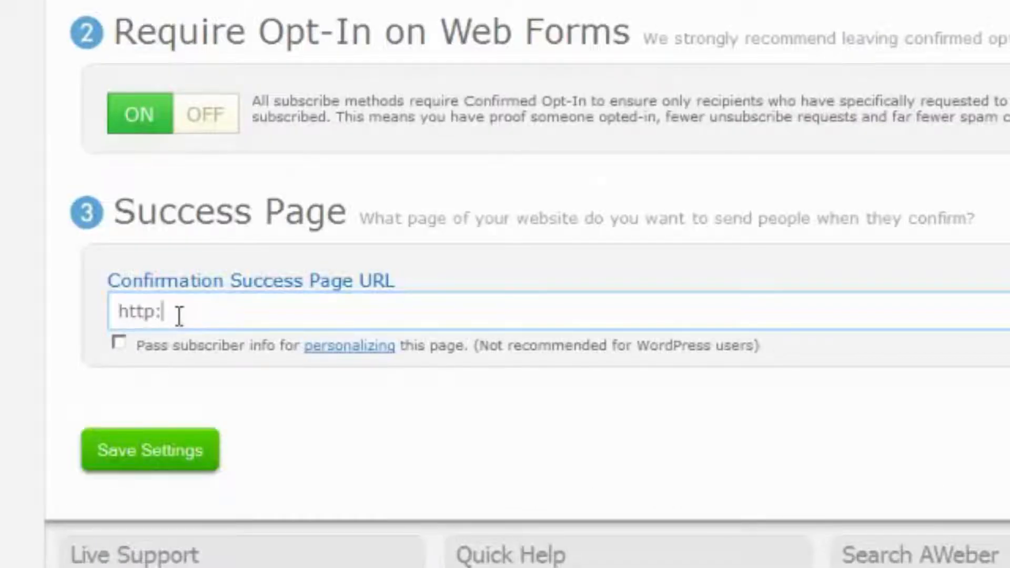
text(//theultimateguidetowordpress.com/confirmation)
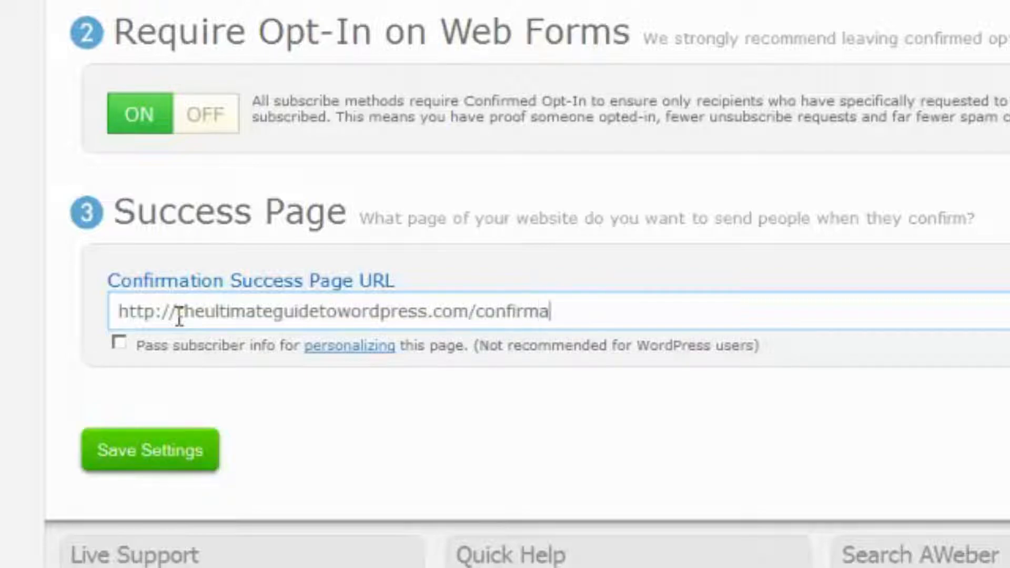
key(ctrl+a)
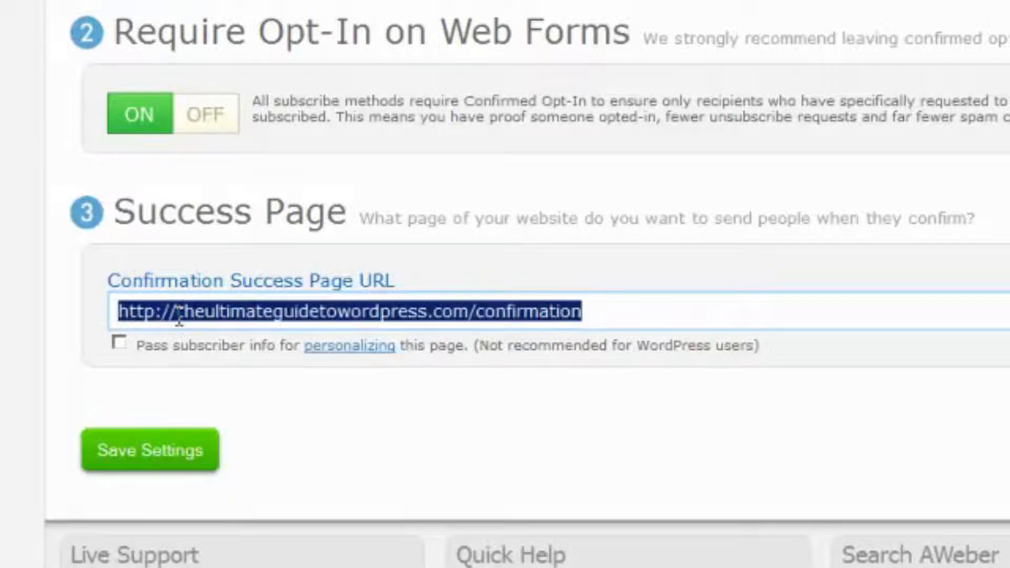
click(167, 448)
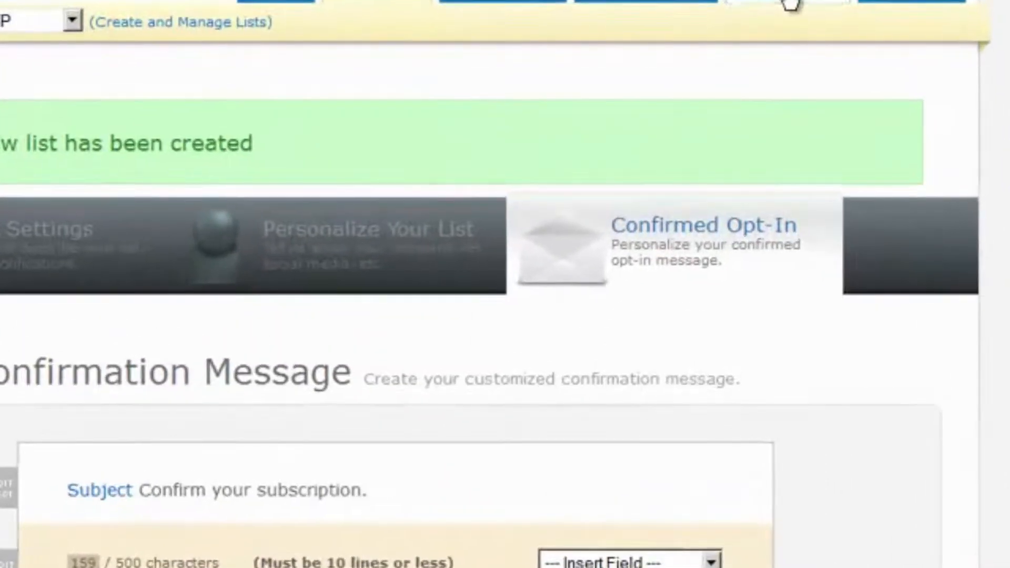
Create a new web form using the blue Modern template
click(790, 4)
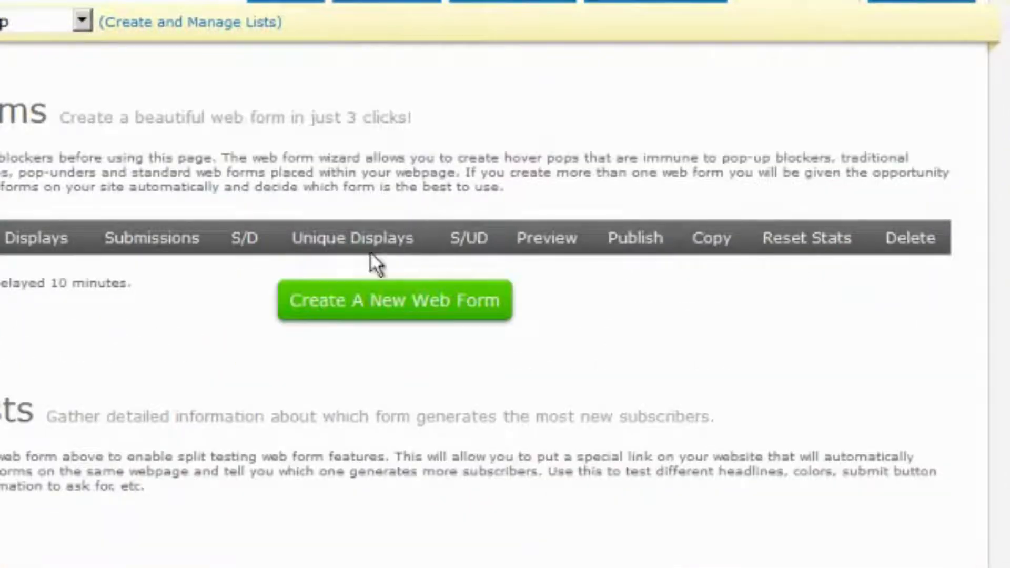
click(408, 305)
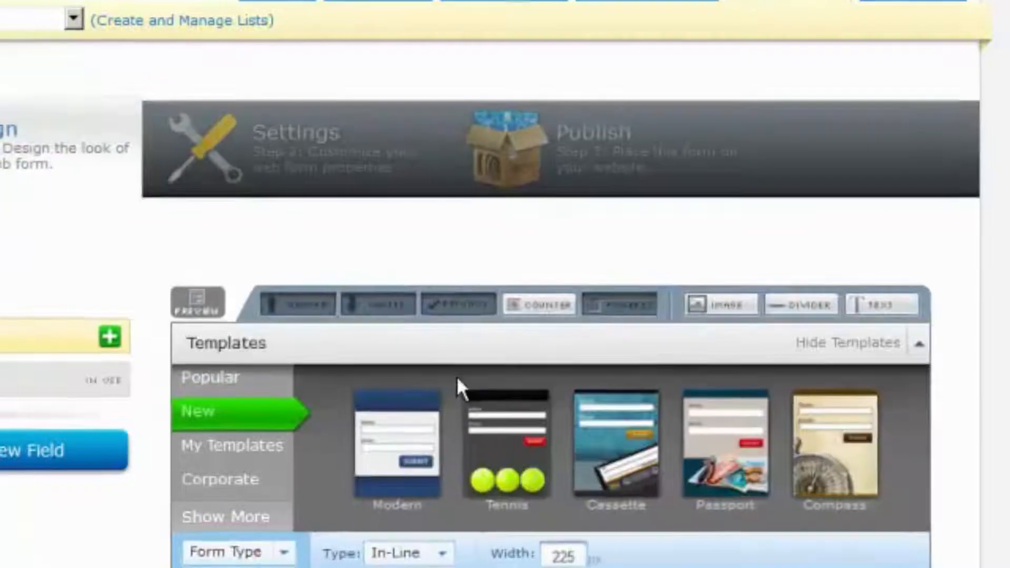
click(402, 447)
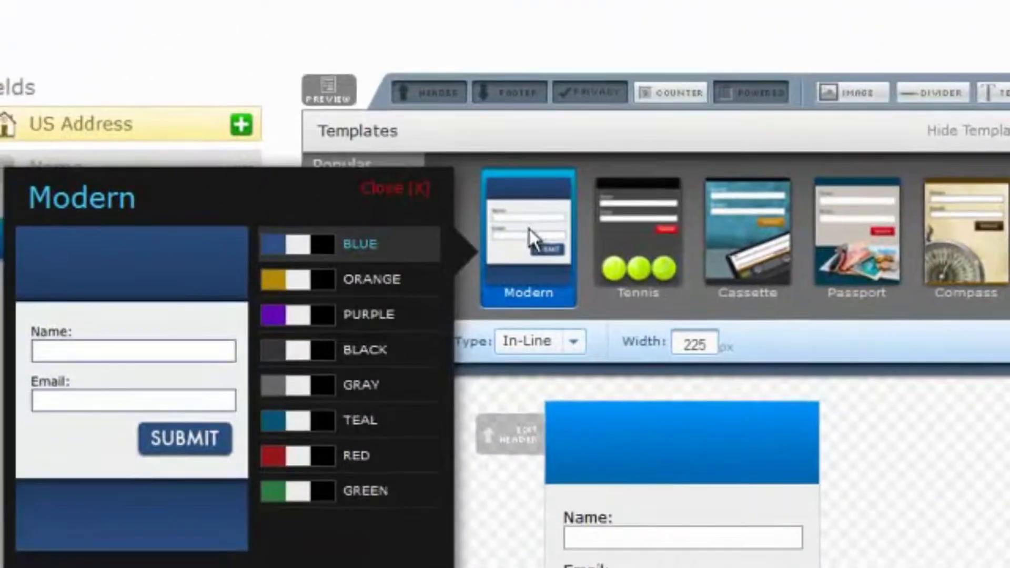
click(358, 566)
Centre the form's SUBMIT button and remove the bottom footer banner
scroll(357, 561, down, 5)
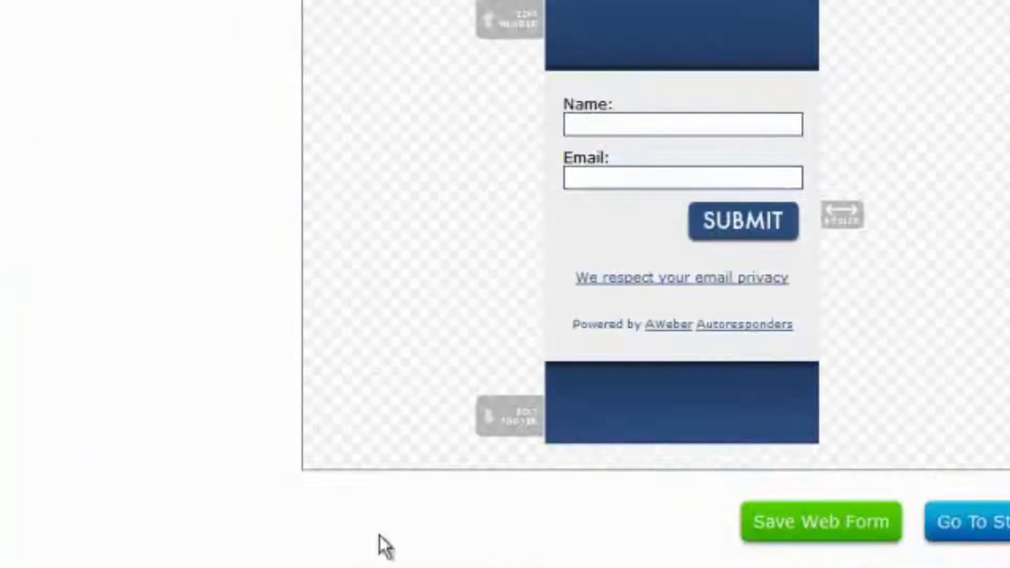
click(763, 221)
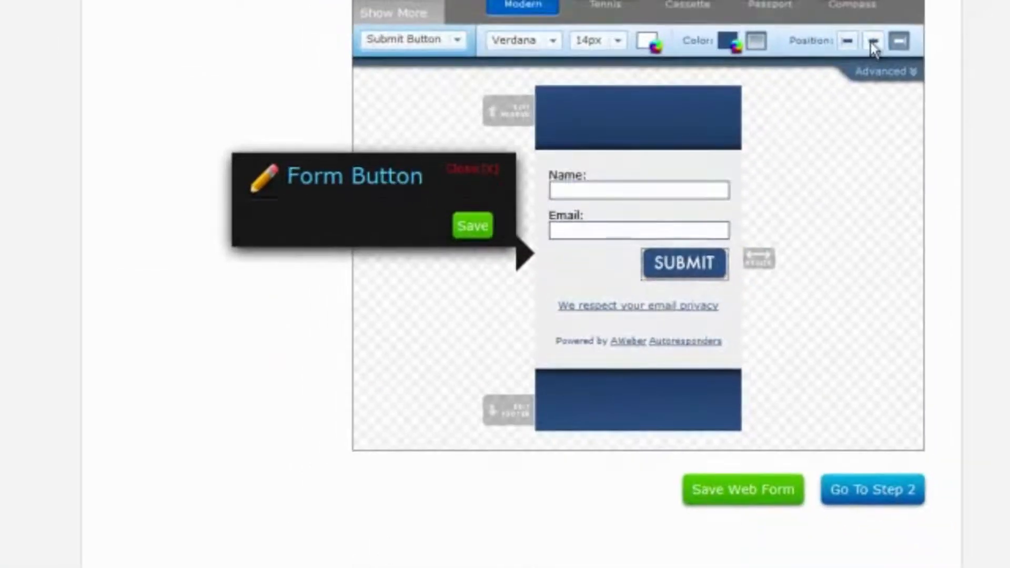
click(873, 40)
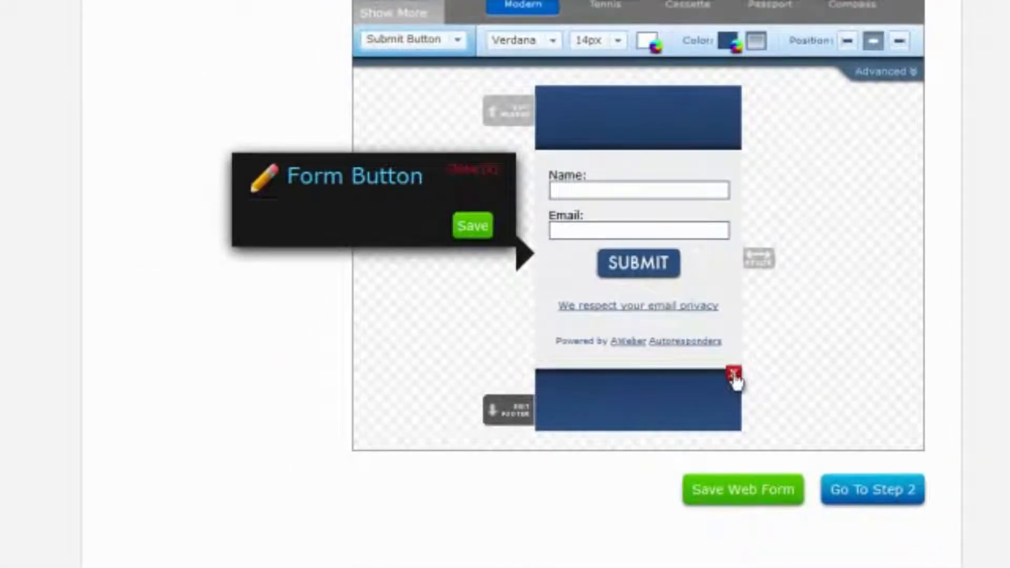
click(736, 377)
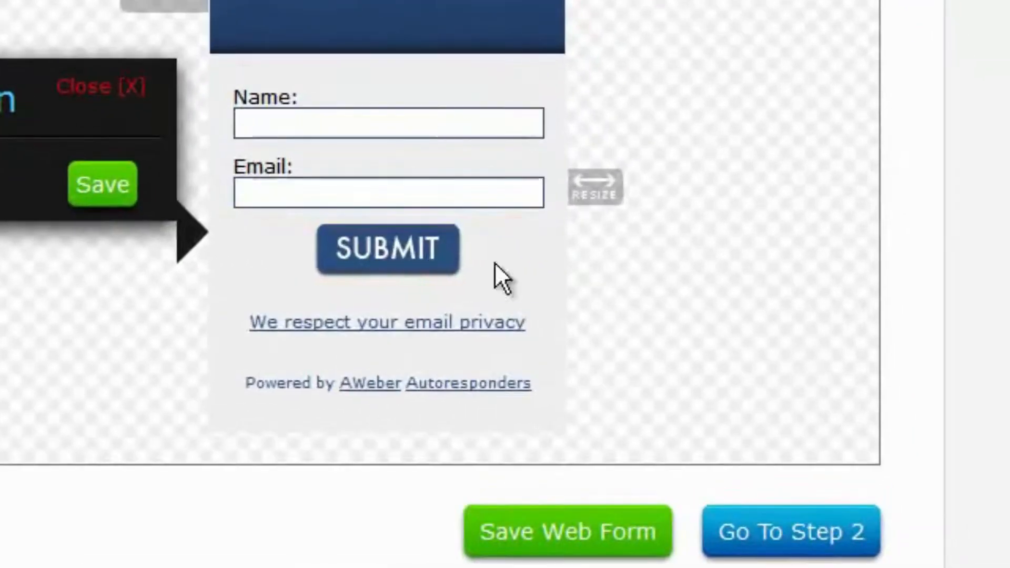
Give the form a centred header 'Please fill in the form to register your products.' and save it
click(348, 18)
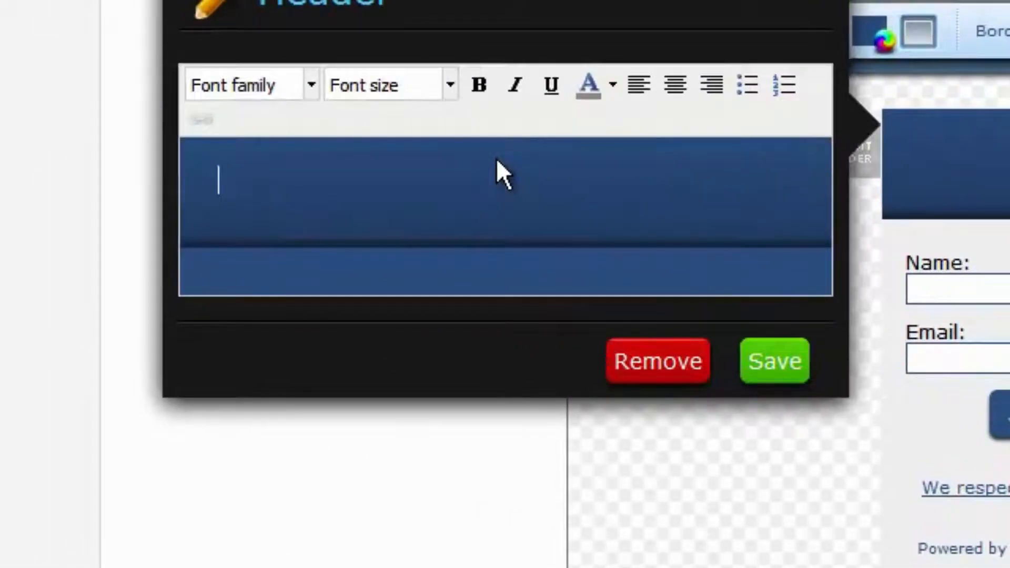
text(Please fill in the form)
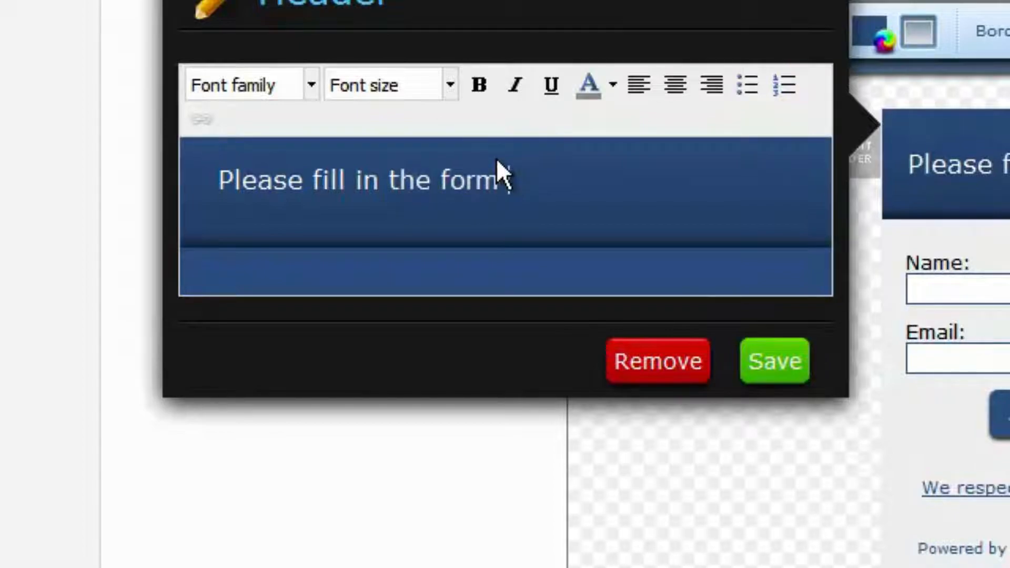
text( to register )
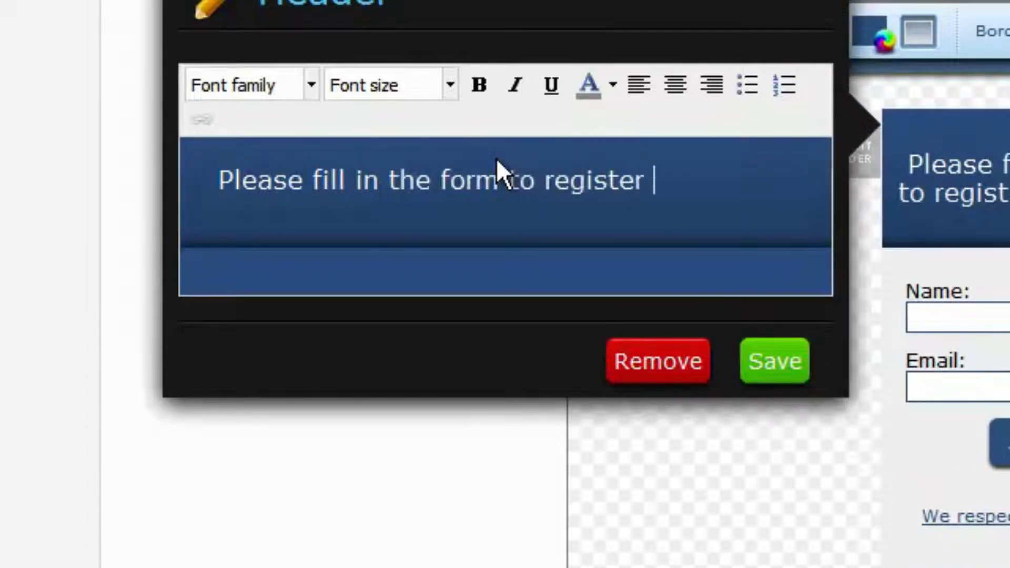
text(your products.)
key(BackSpace)
text(.)
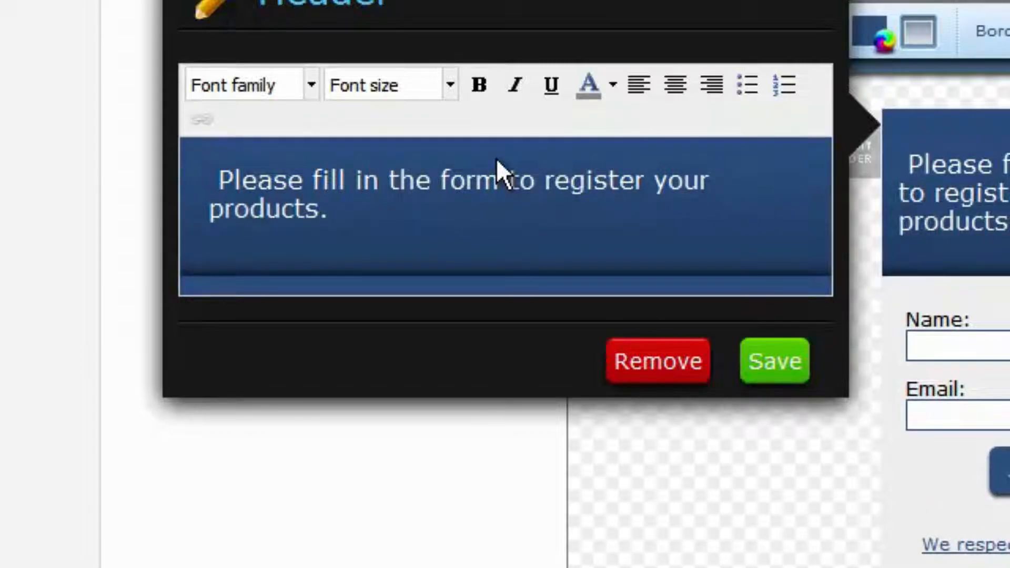
click(675, 84)
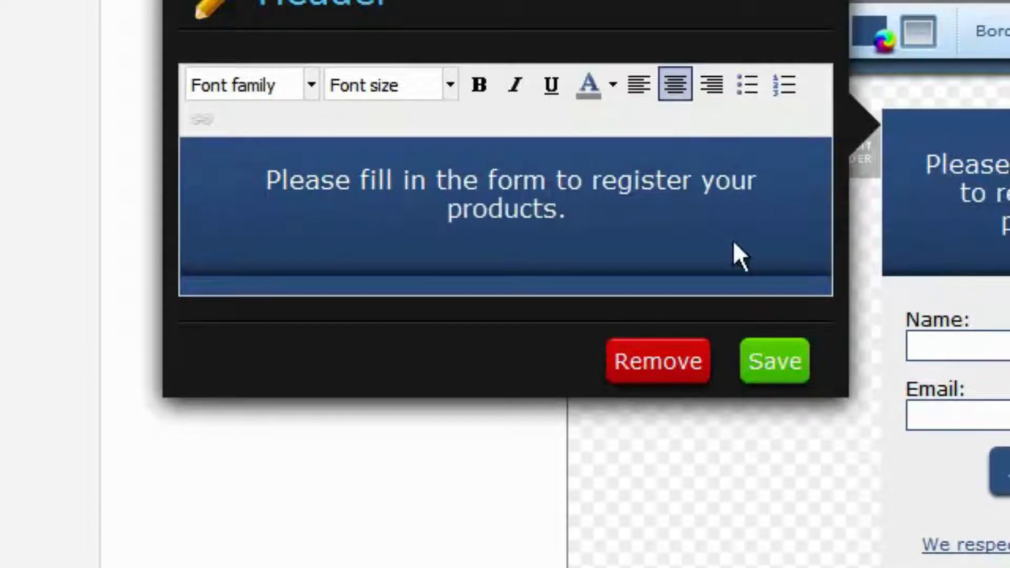
click(778, 363)
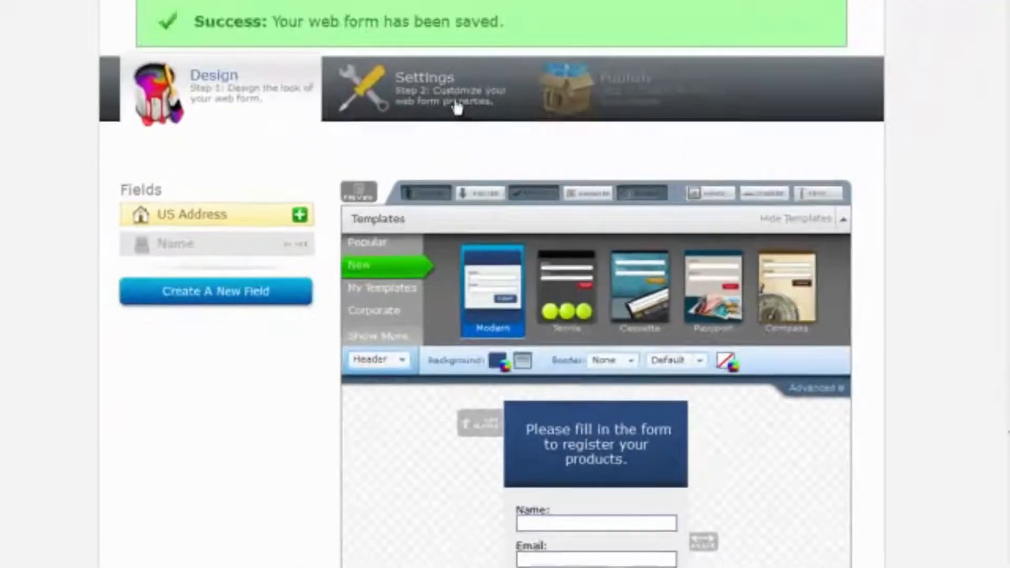
click(458, 106)
drag(265, 258, 175, 259)
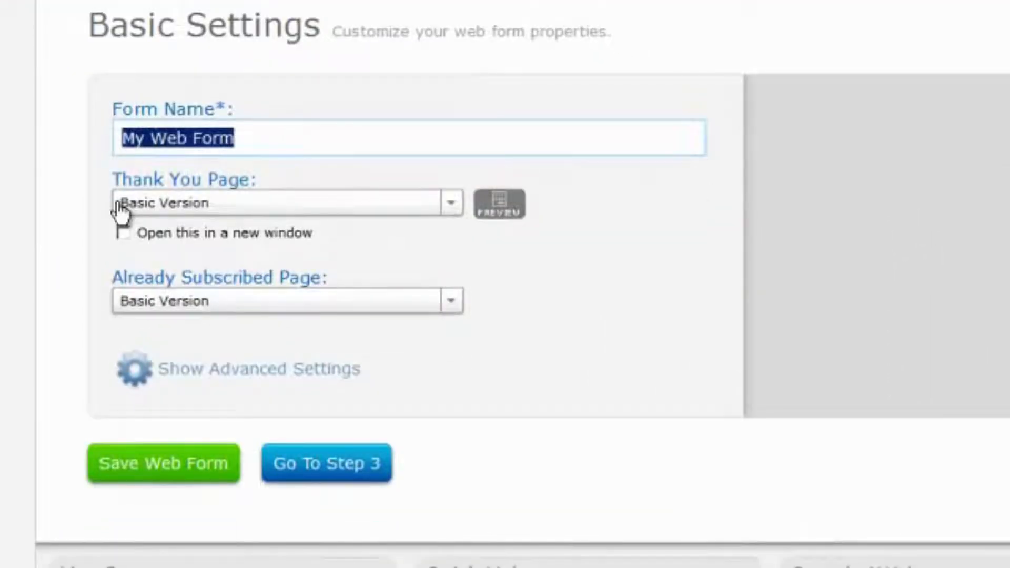
Name the form frmWSOugwp, choose the "Smart" Video Version thank-you page, and save it
text(frmWSOugwp)
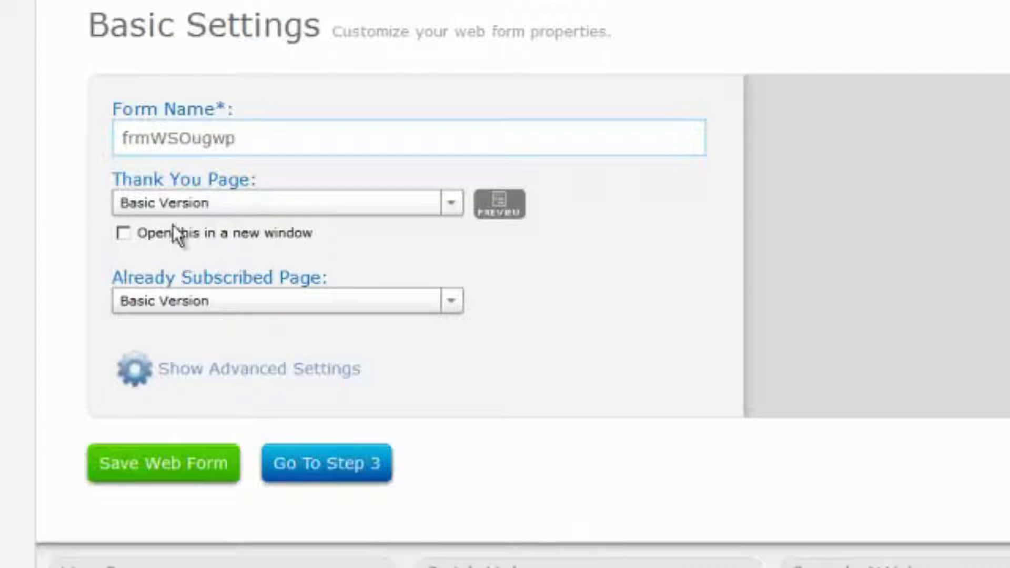
click(177, 211)
click(174, 320)
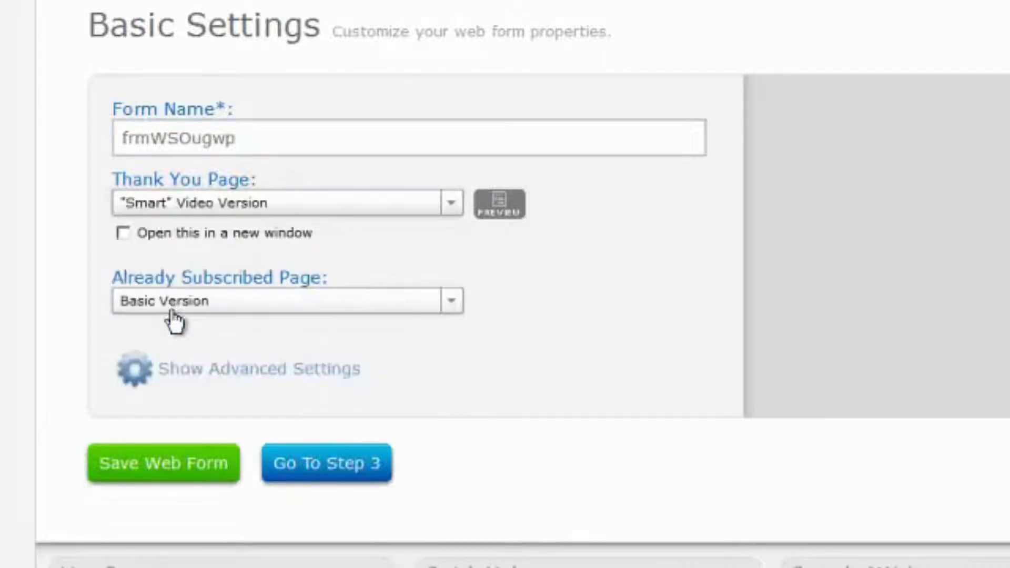
click(167, 465)
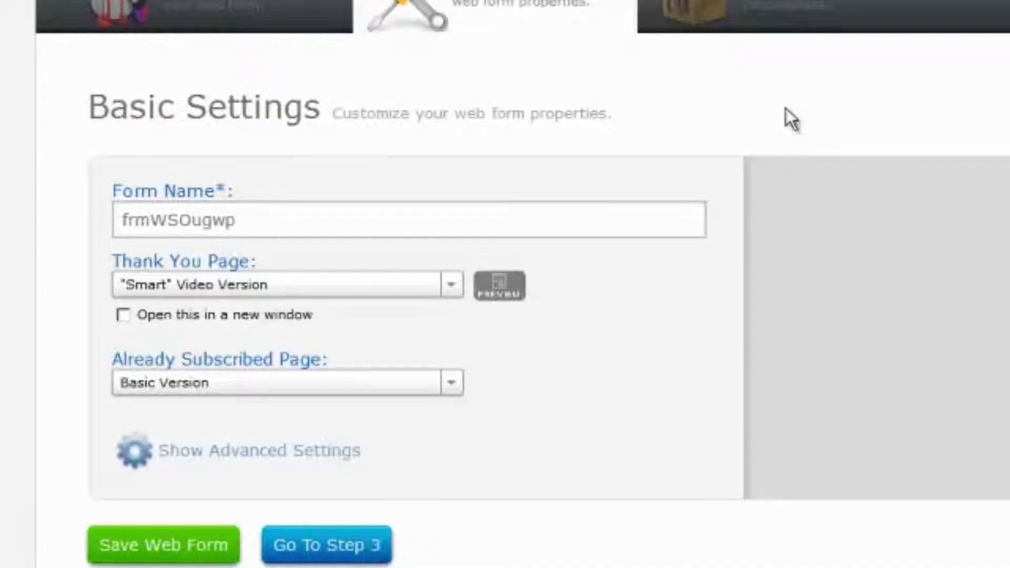
click(780, 7)
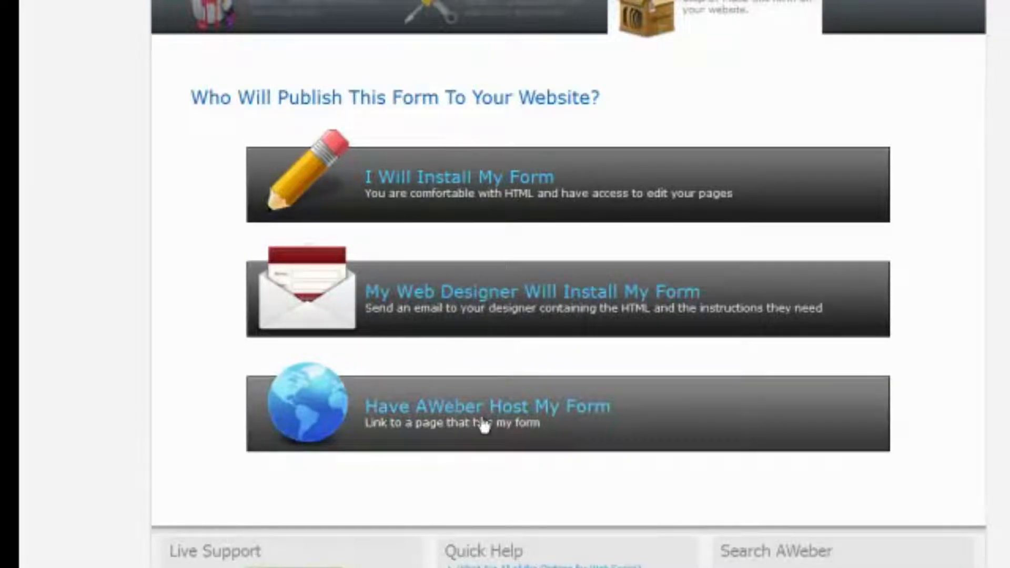
Choose self-installation, select the JavaScript embed snippet, and switch to the WordPress Dashboard
click(497, 192)
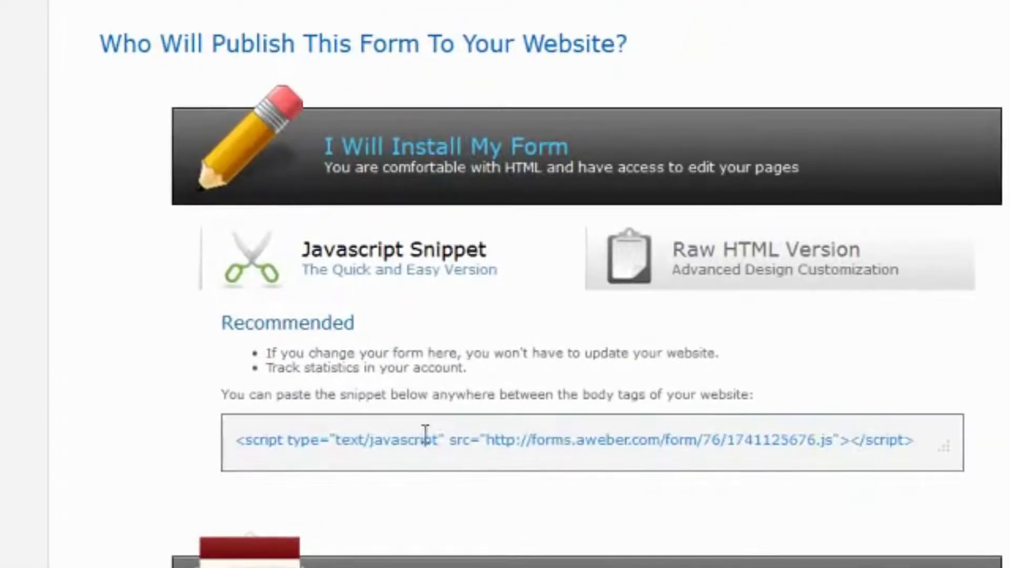
click(461, 440)
key(ctrl+c)
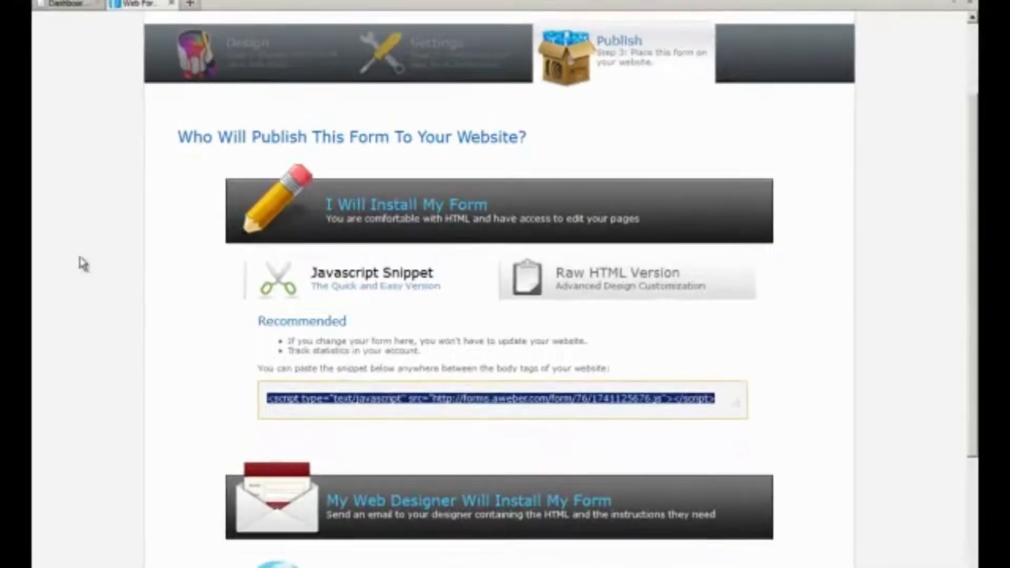
click(67, 5)
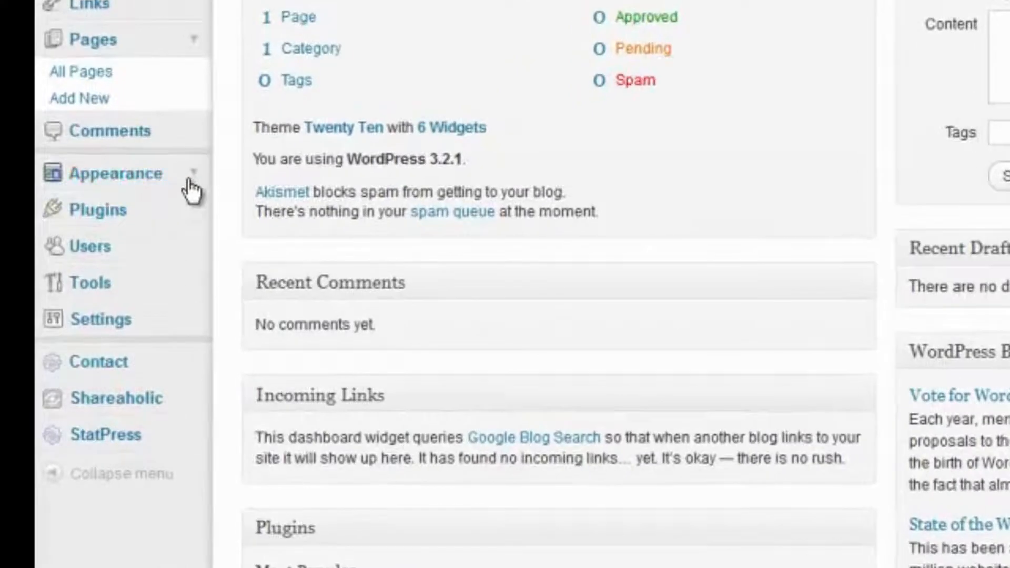
Add a Text widget titled 'Please Register' with the pasted AWeber form script to the Primary Widget Area and save it
click(190, 178)
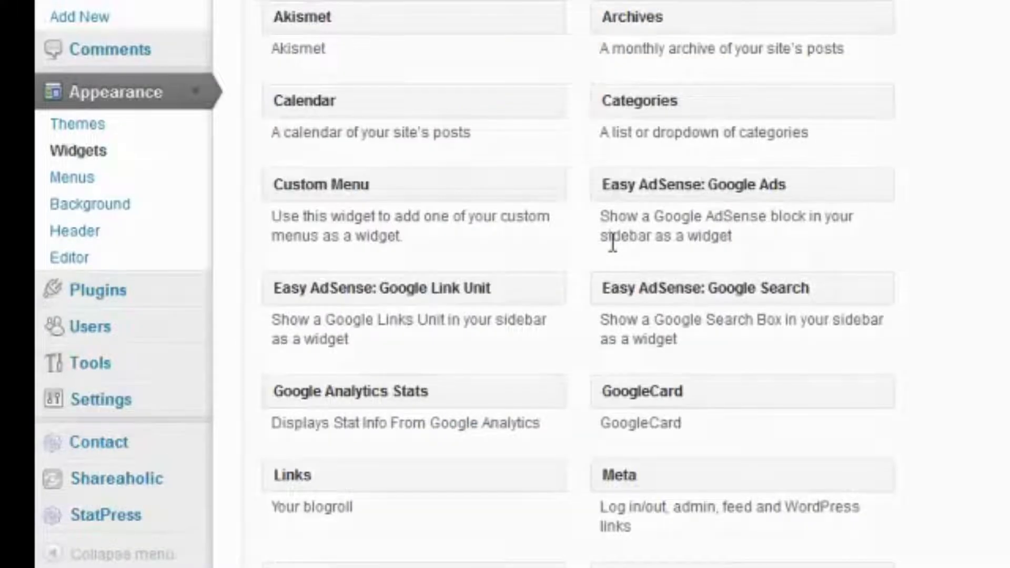
scroll(610, 242, down, 5)
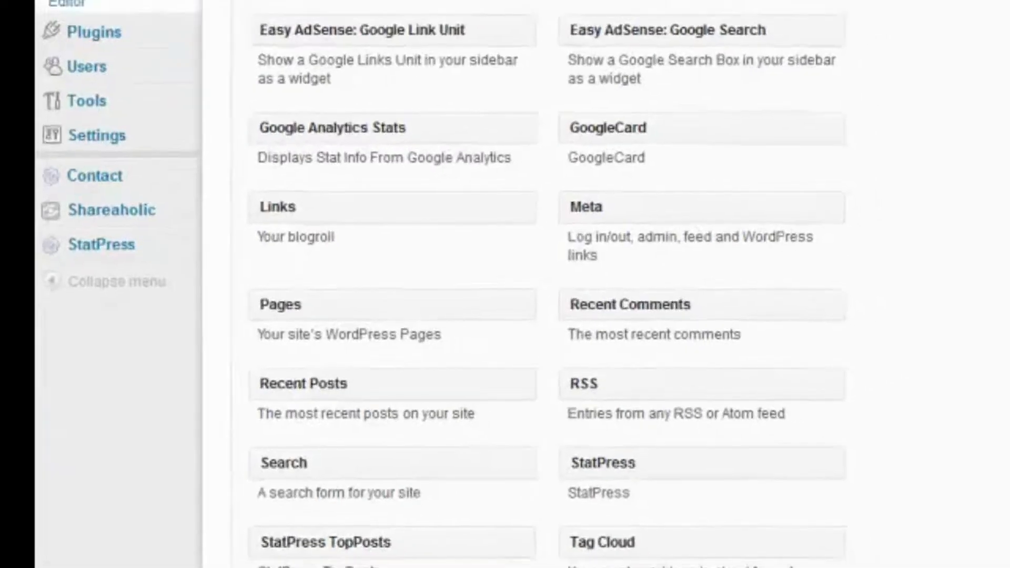
drag(248, 534, 824, 141)
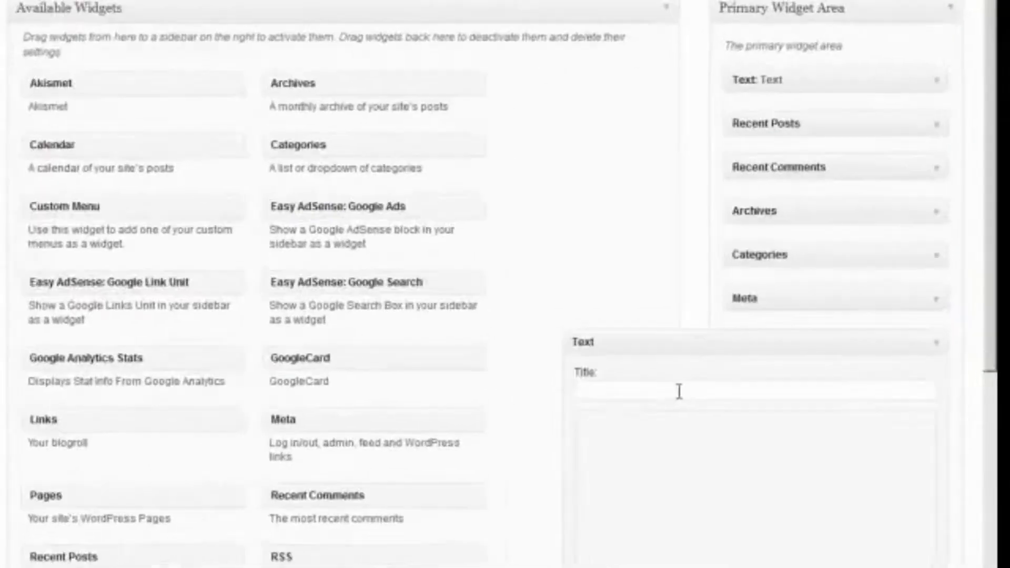
text(Please Register)
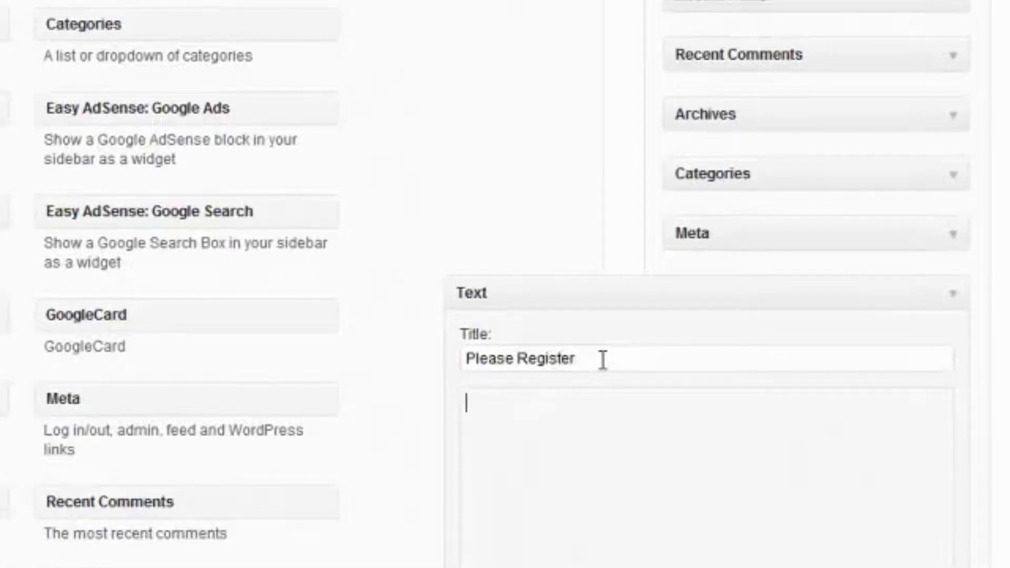
key(ctrl+v)
scroll(613, 480, down, 6)
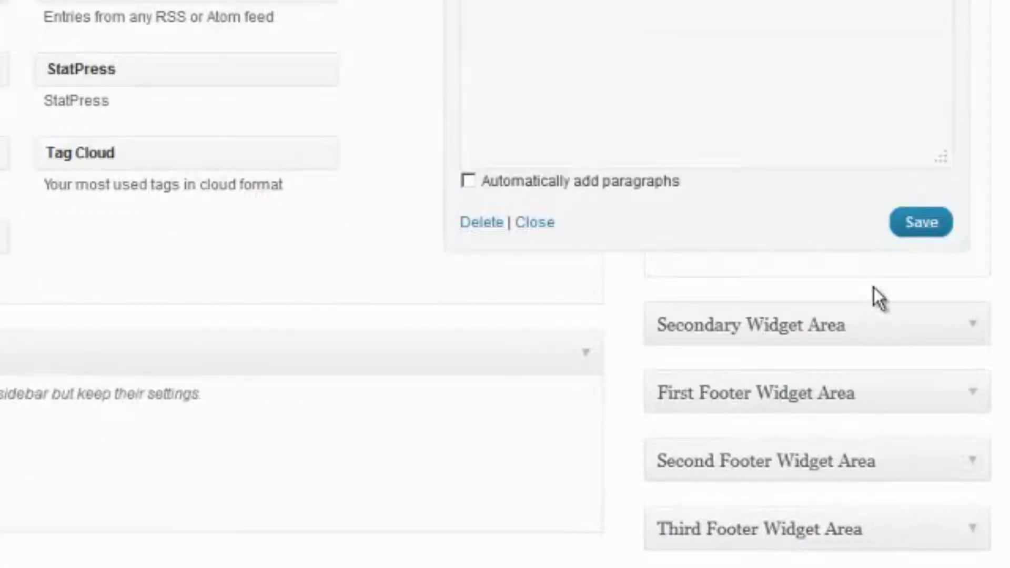
click(919, 222)
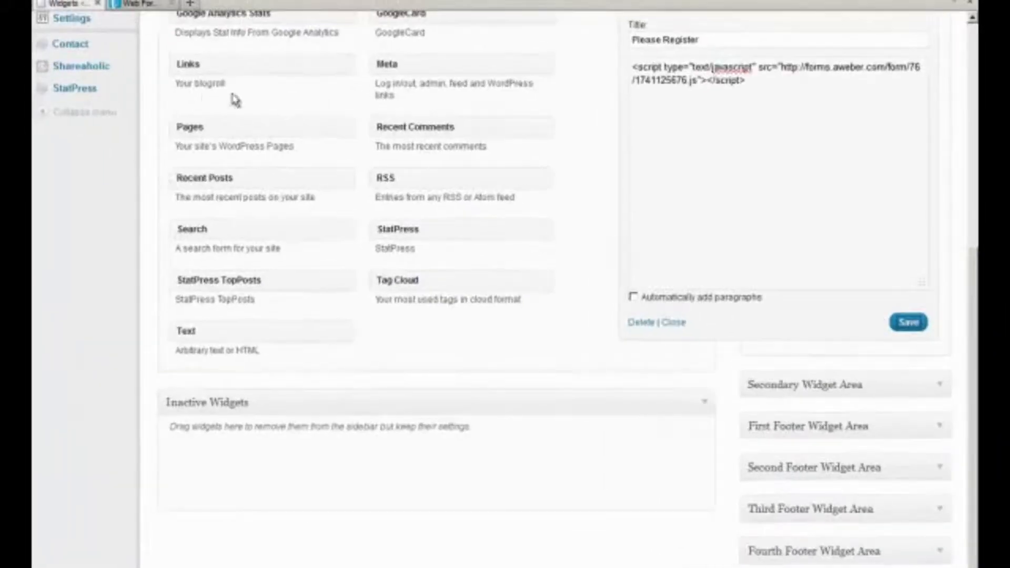
Open the live WordPress site in a new tab and switch to it
scroll(181, 95, up, 5)
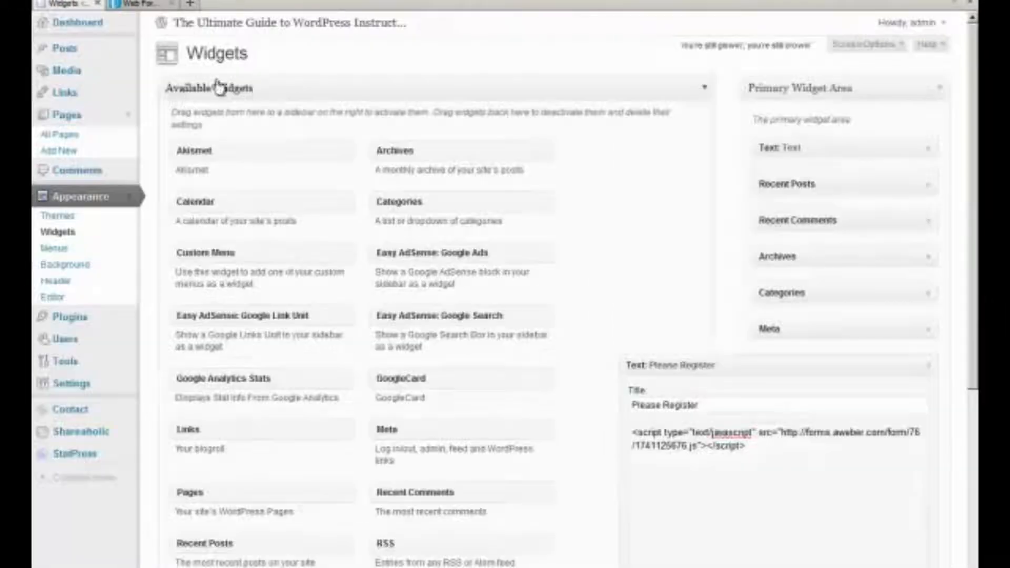
middle_click(302, 23)
click(129, 7)
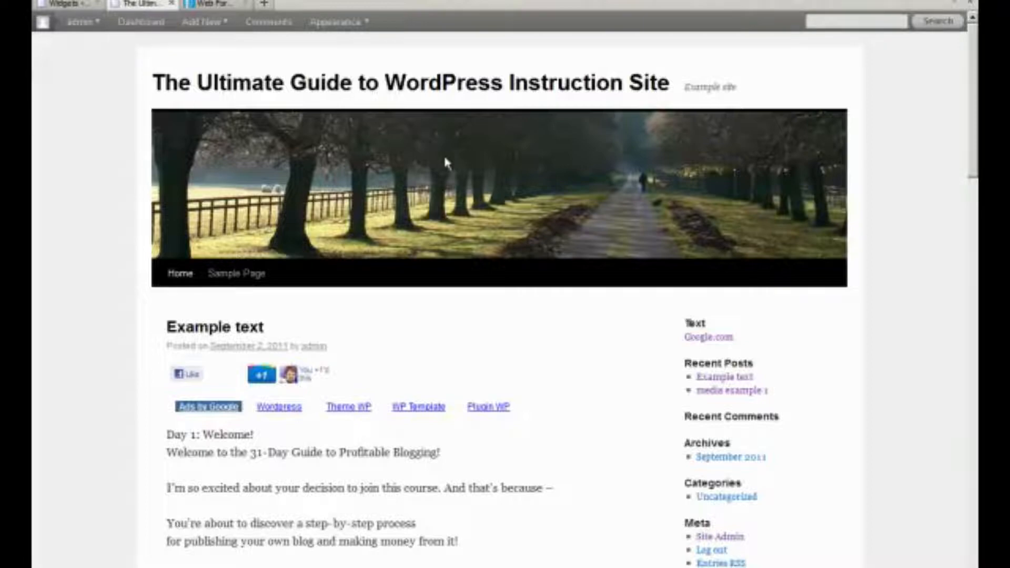
Reload the live site and scroll to check the Please Register form in the sidebar
right_click(886, 266)
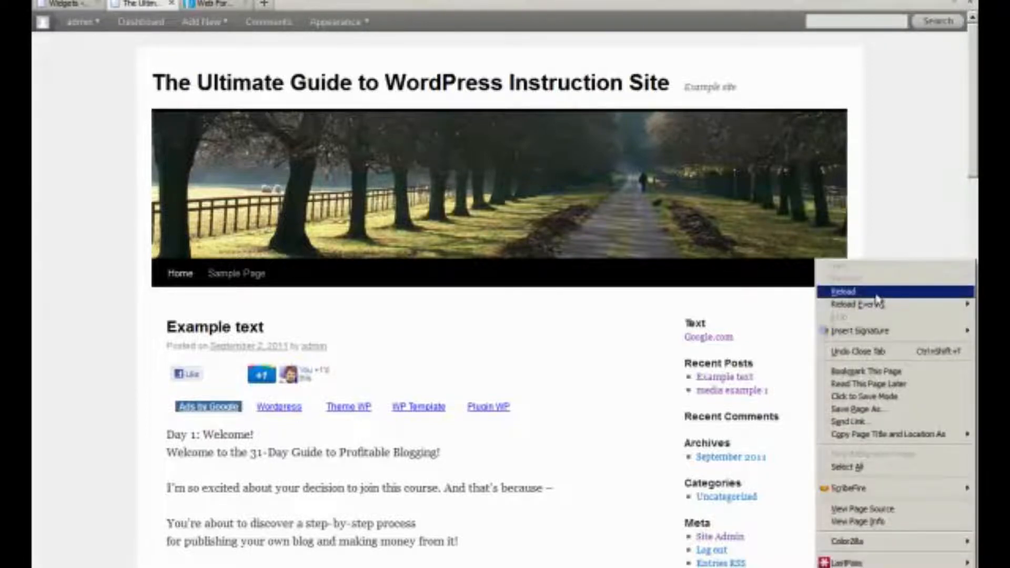
click(872, 292)
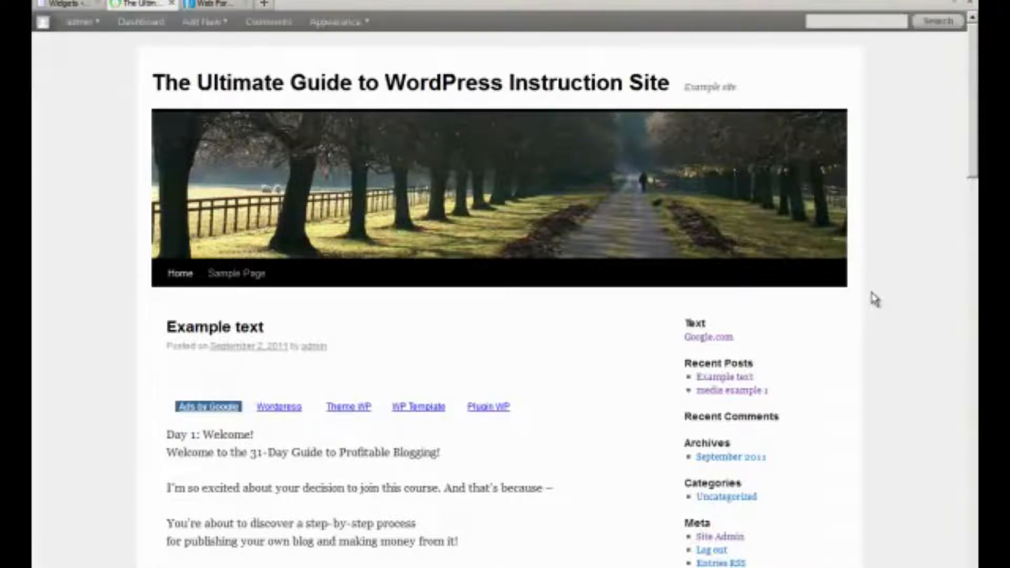
scroll(875, 300, down, 8)
scroll(877, 300, up, 2)
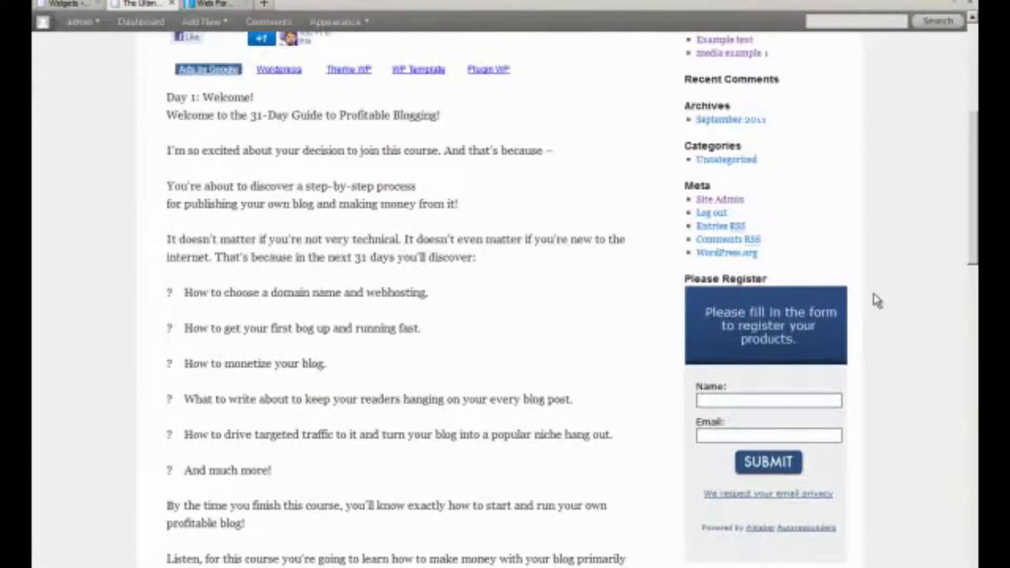
click(213, 4)
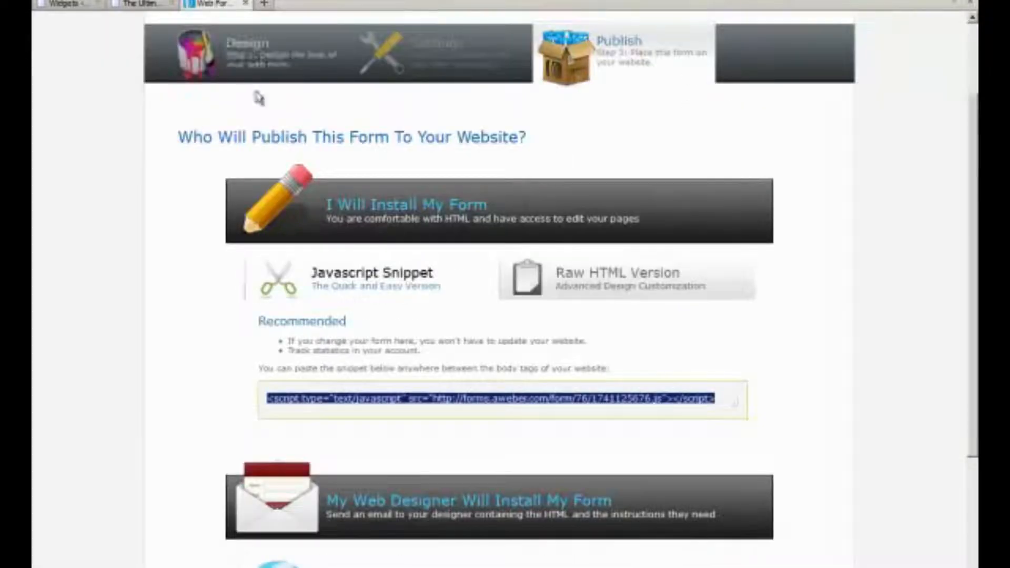
Drag the Please Register widget to the top of the Primary Widget Area
click(63, 5)
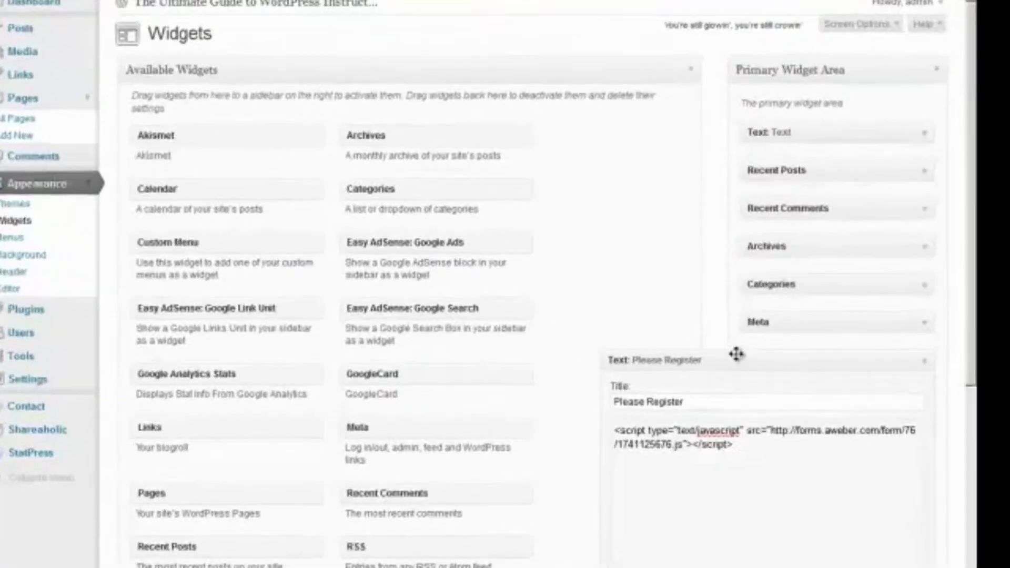
drag(752, 364, 744, 369)
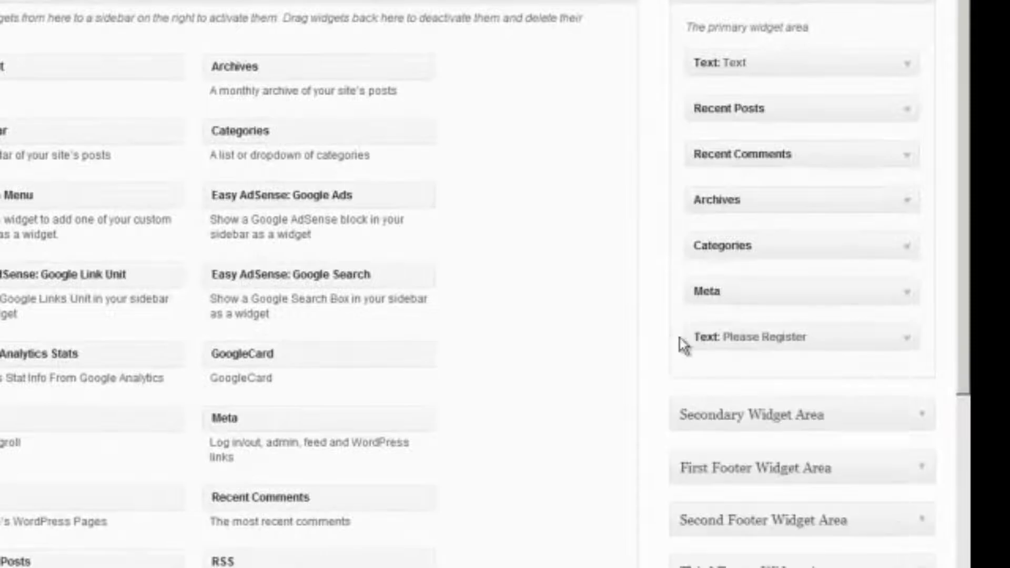
drag(834, 336, 831, 51)
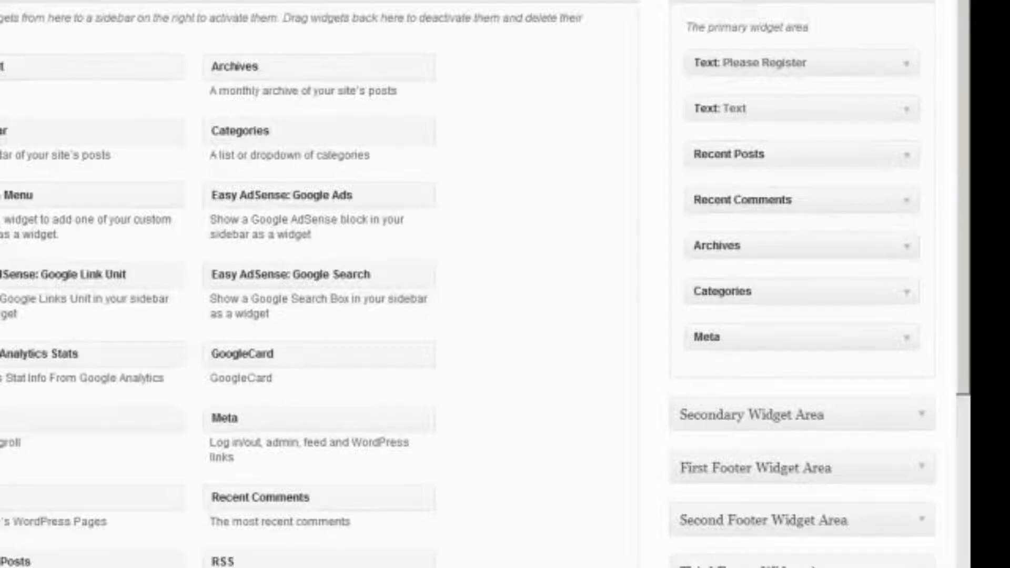
click(368, 3)
Reload the live site and scroll to confirm the Please Register form tops the sidebar
right_click(6, 1)
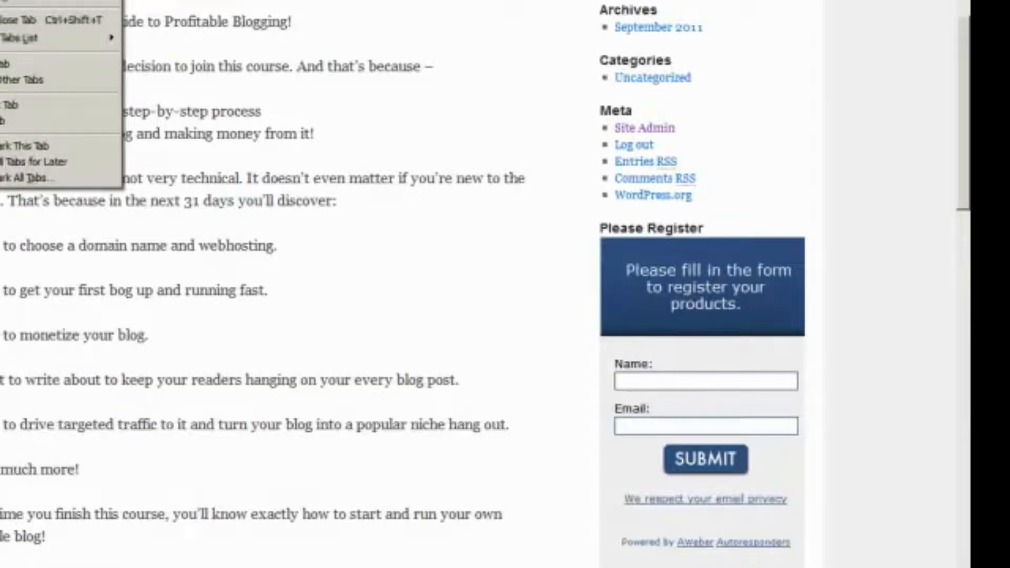
key(Escape)
scroll(412, 140, down, 10)
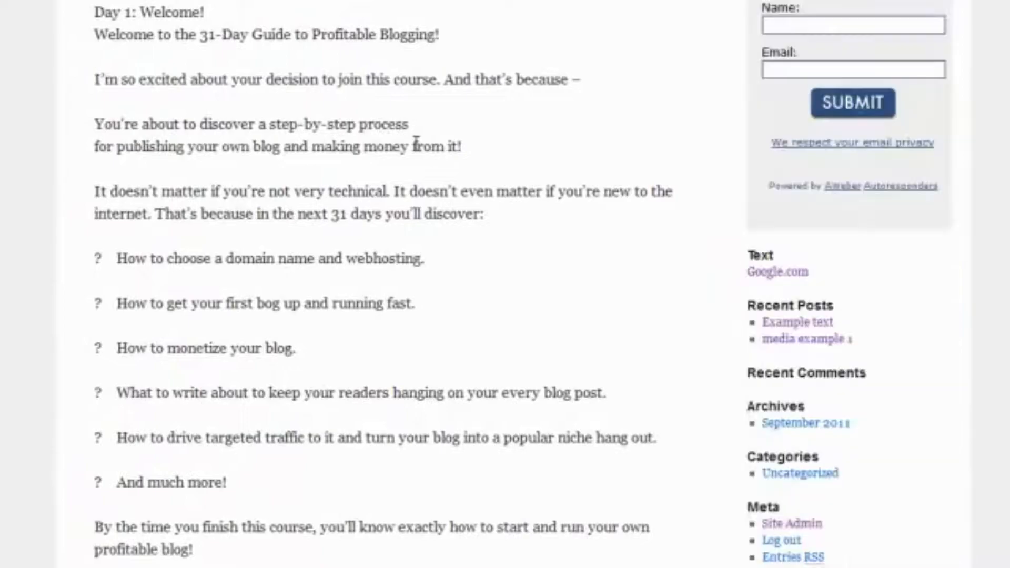
scroll(418, 150, up, 10)
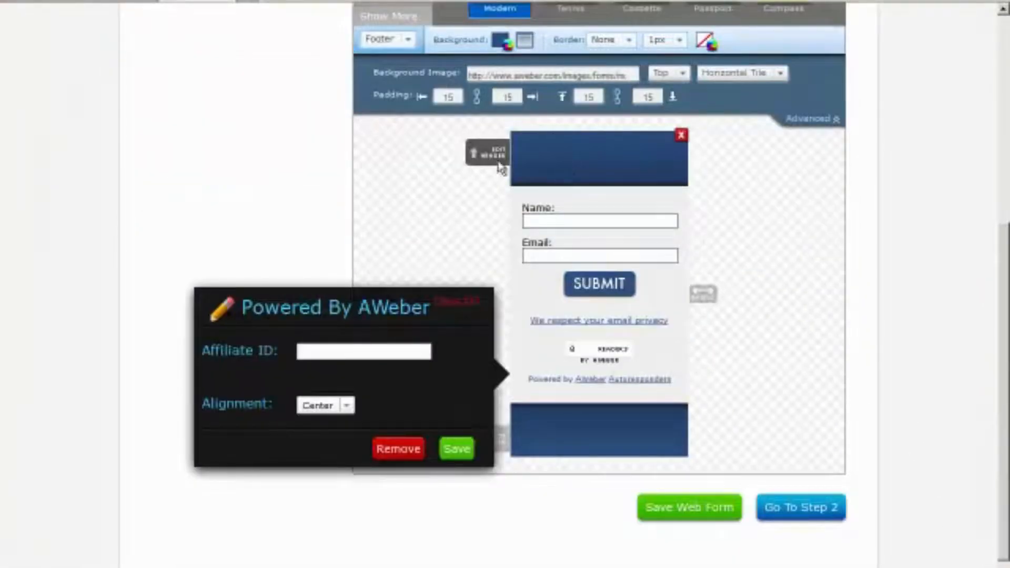
Change the form header text to 'flkadsfjaosdiofu'
click(492, 153)
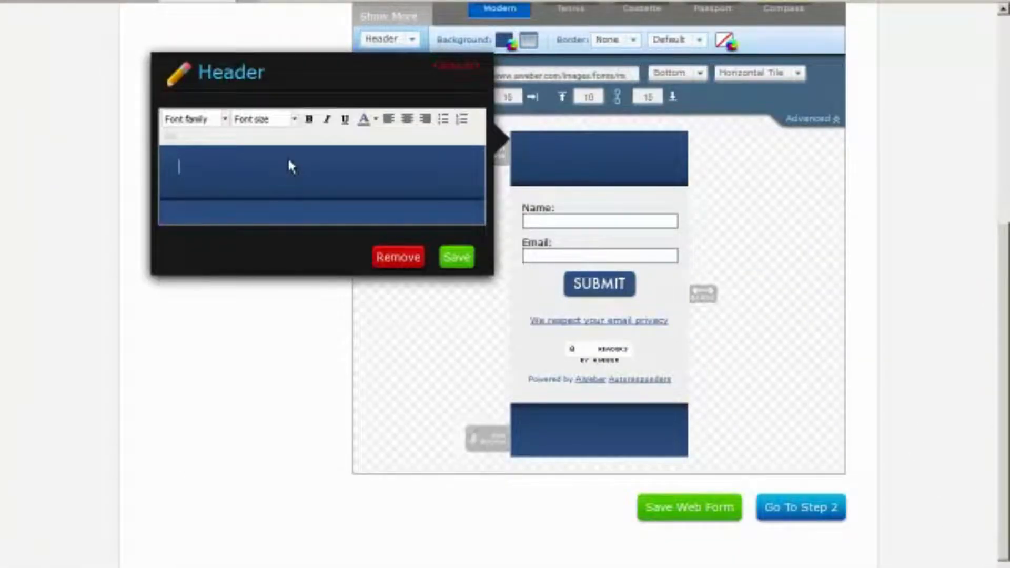
text(flkadsfjaosdiofu)
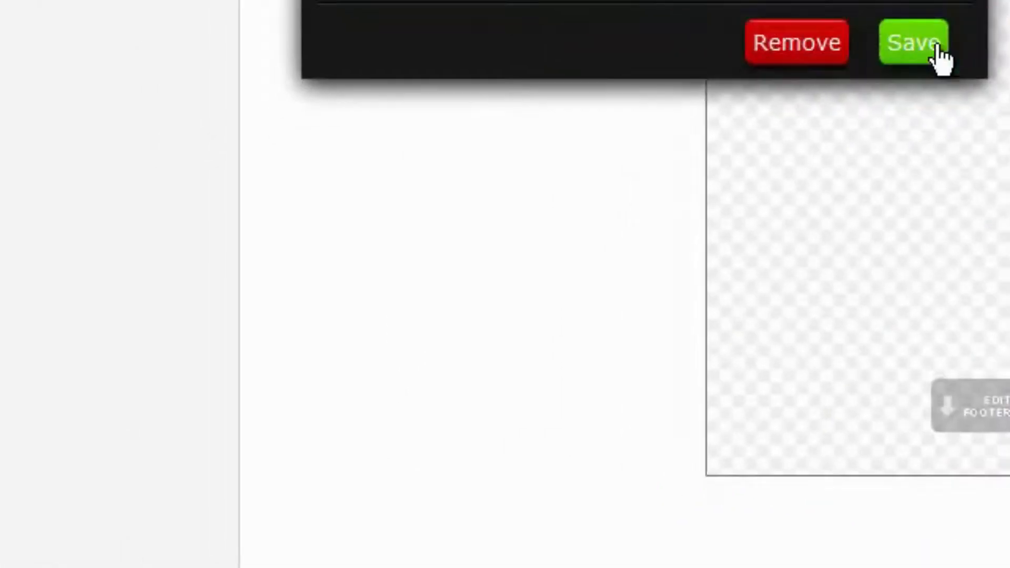
click(458, 254)
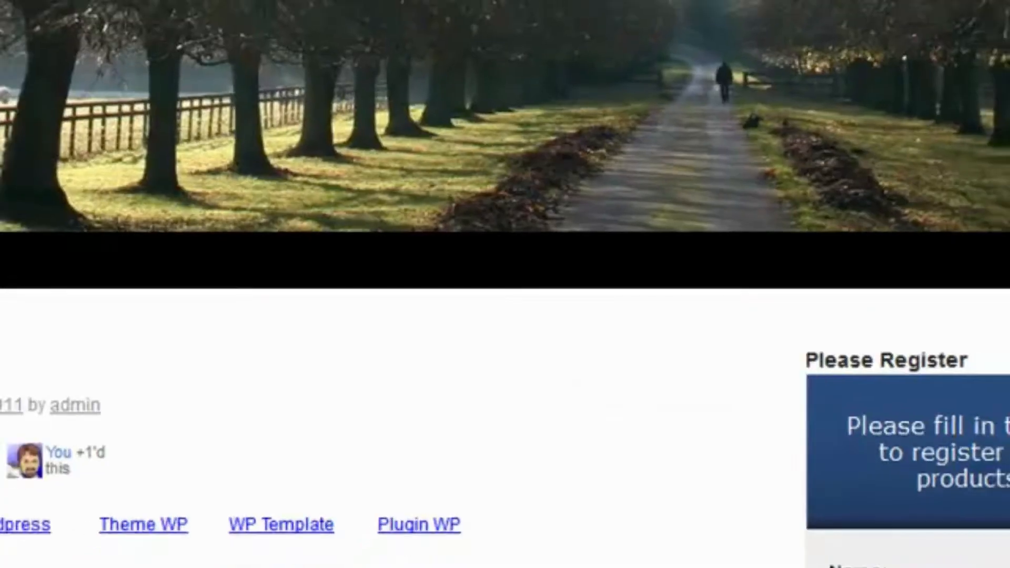
Reload the live site to check the form, then save the AWeber web form
right_click(55, 187)
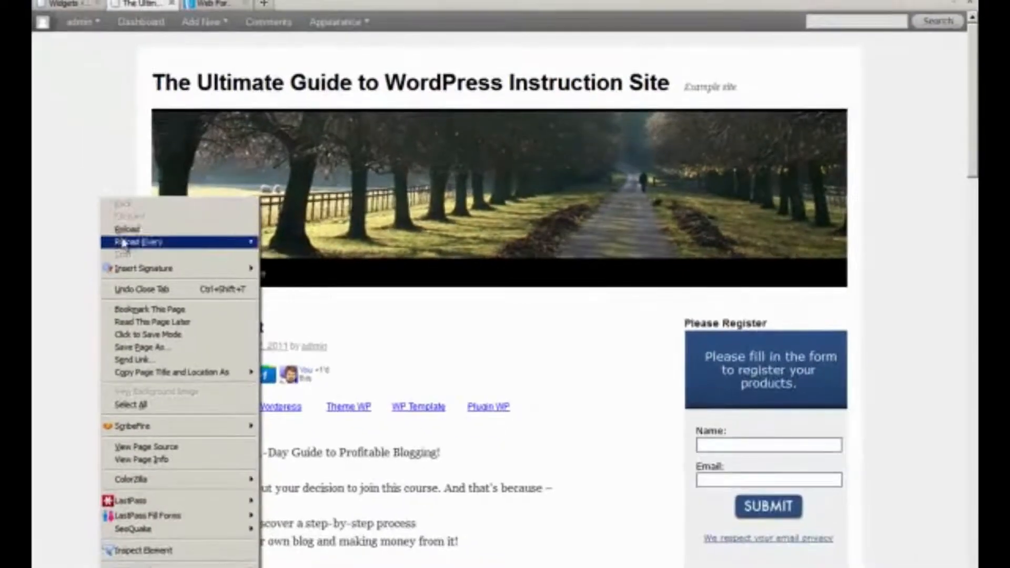
click(126, 230)
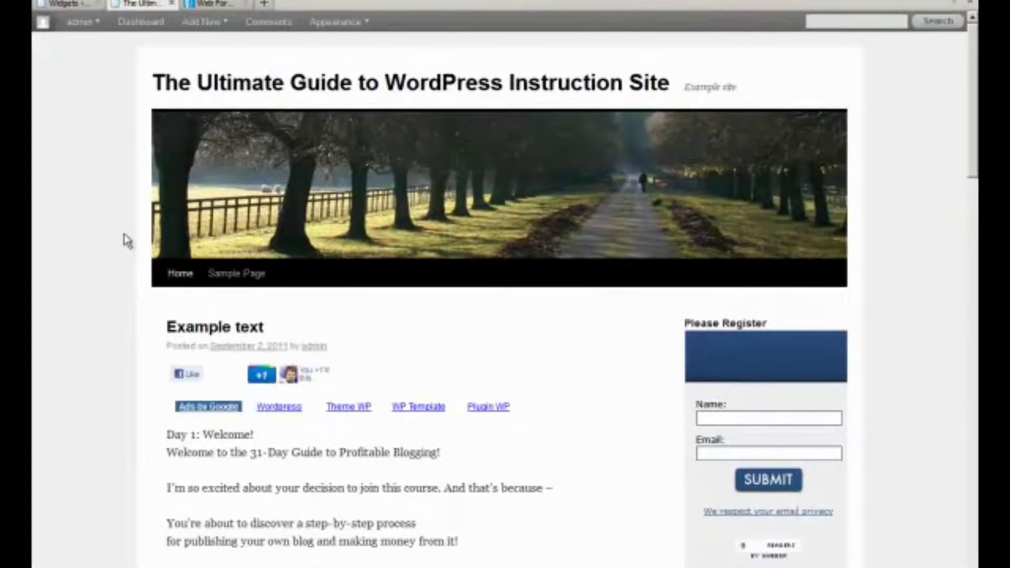
click(76, 5)
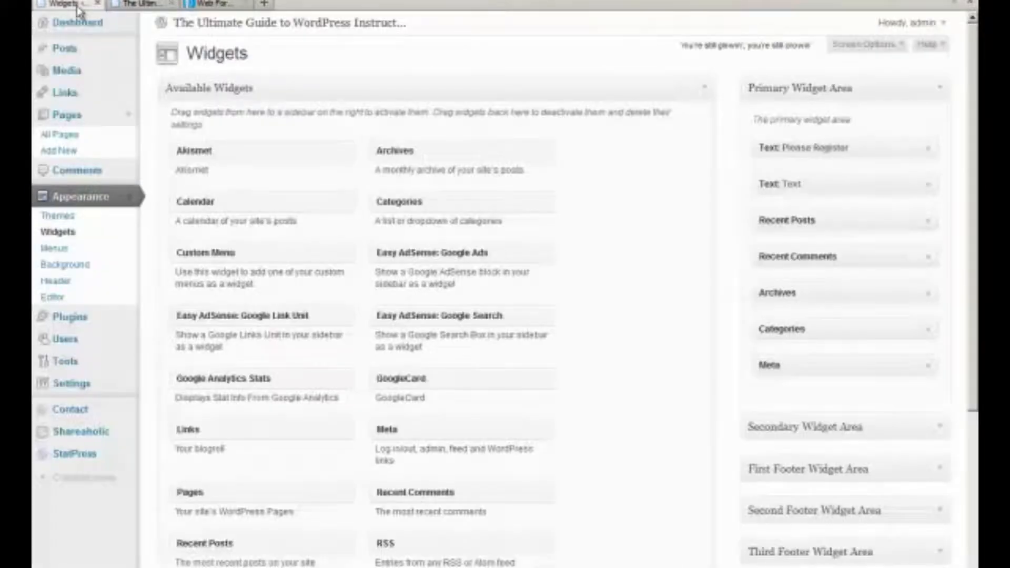
click(213, 4)
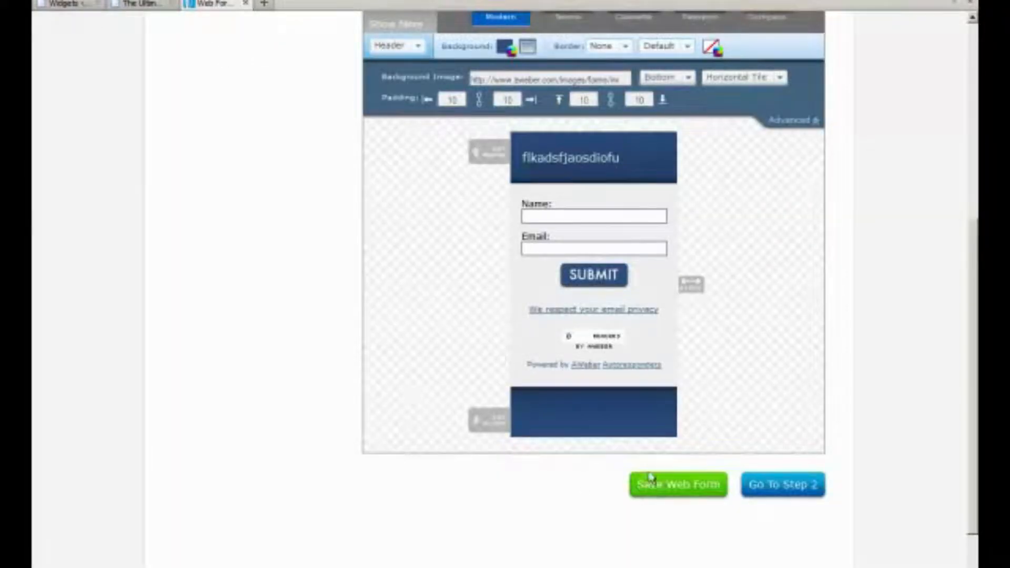
click(661, 486)
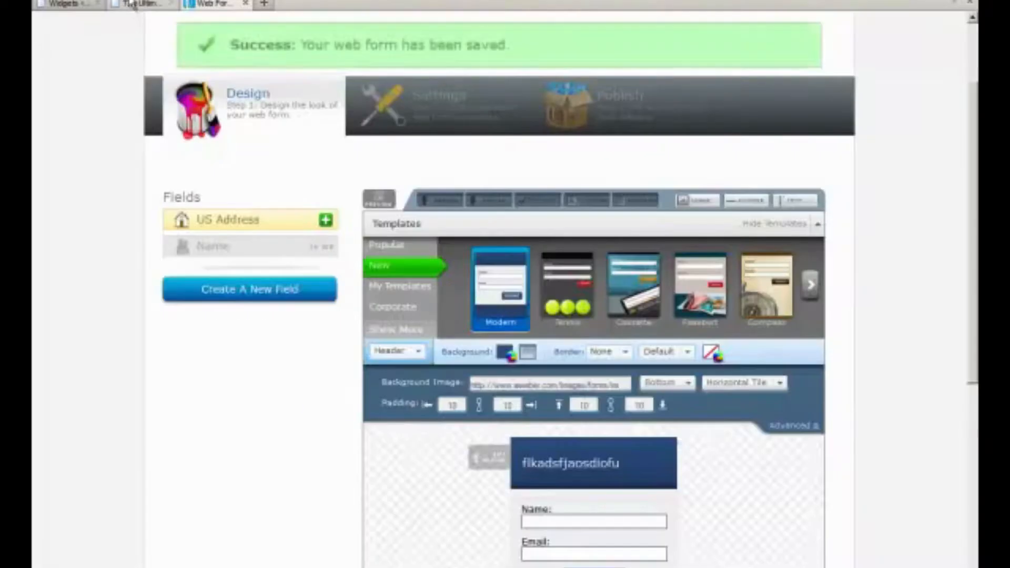
Reload the live site so the sidebar form shows the 'flkadsfjaosdiofu' header
click(132, 4)
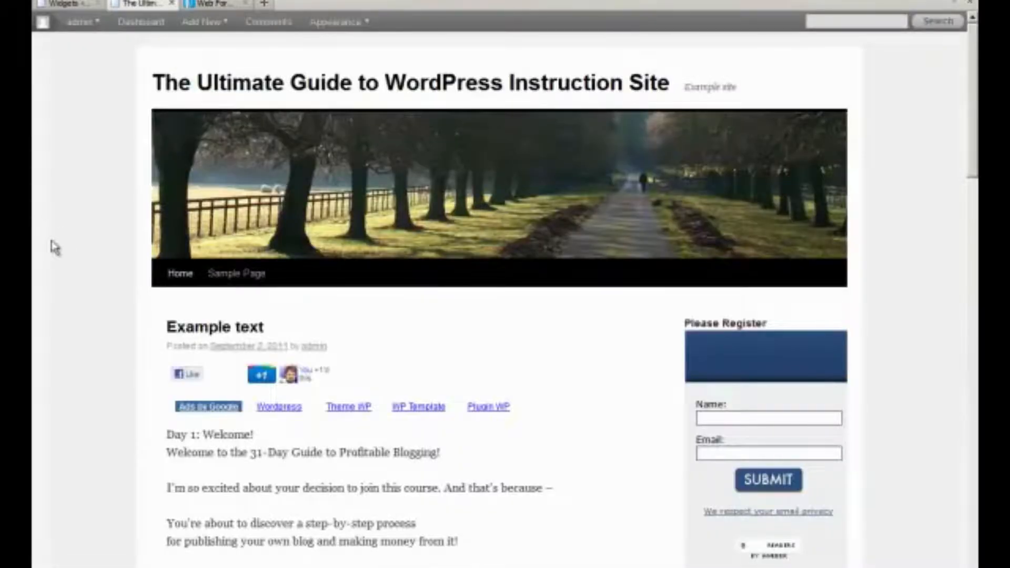
right_click(51, 244)
click(71, 274)
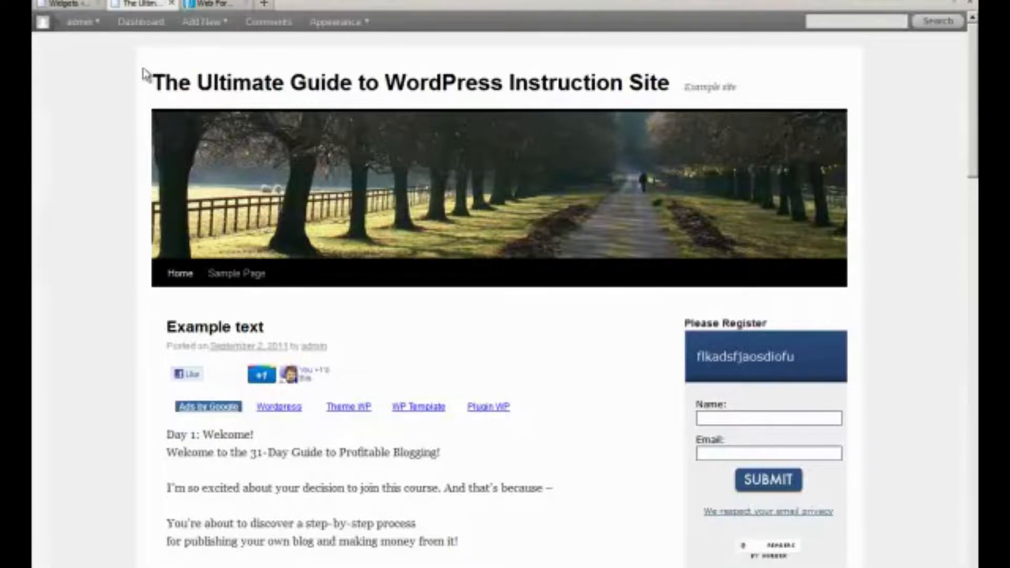
key(ctrl+Tab)
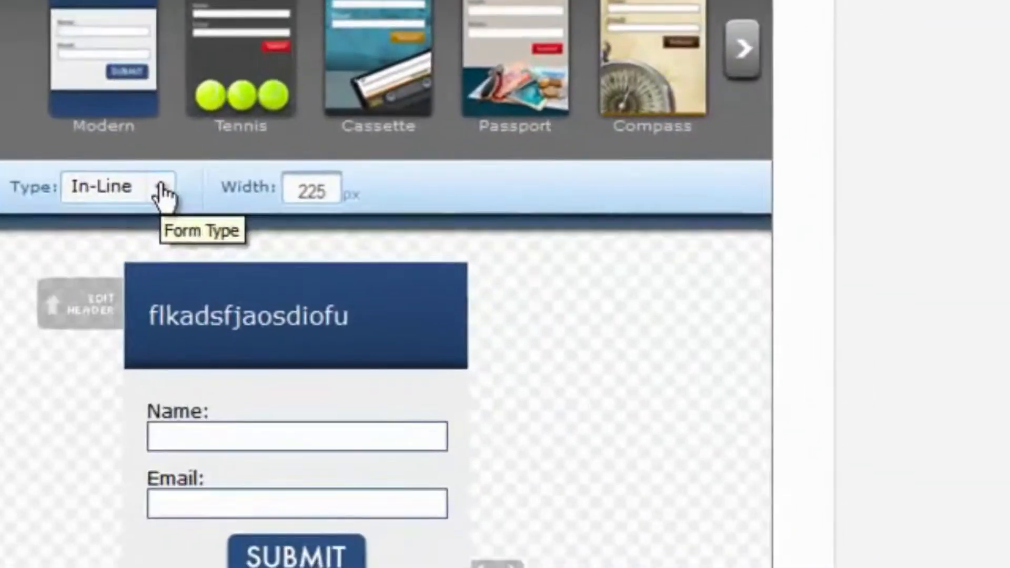
Set the form type to Pop-Over and change the header text to 'popover'
click(638, 342)
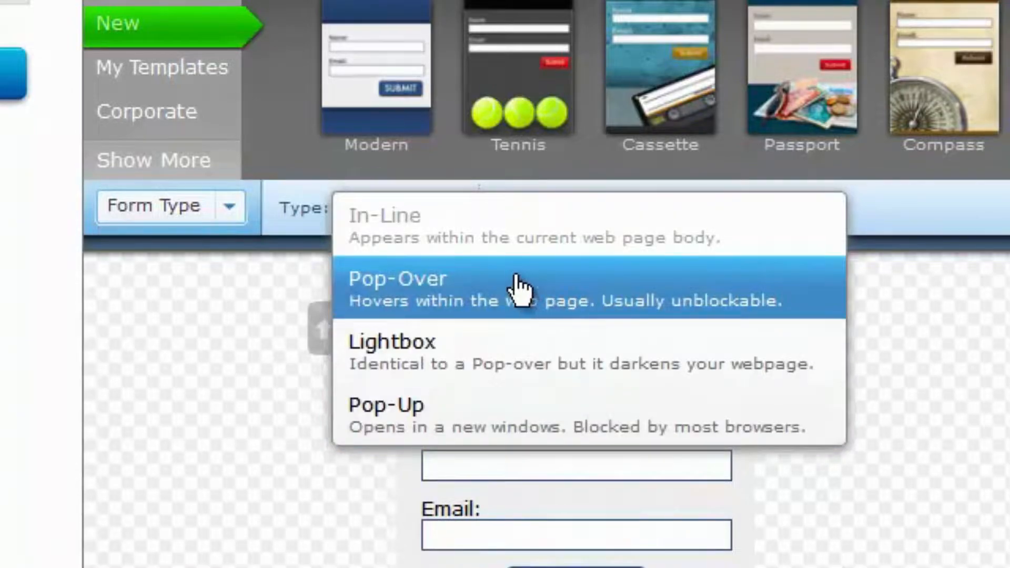
click(516, 284)
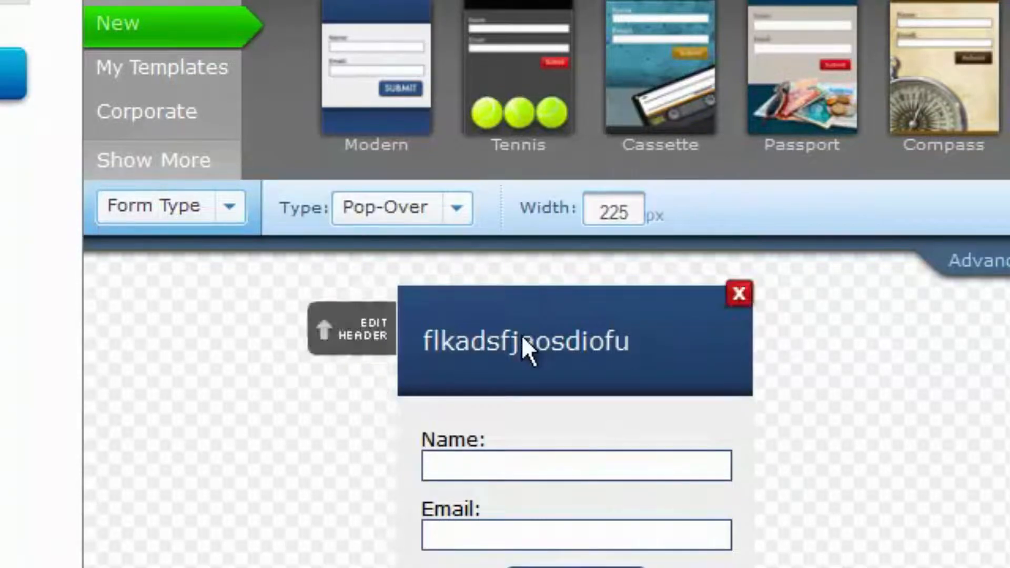
click(583, 332)
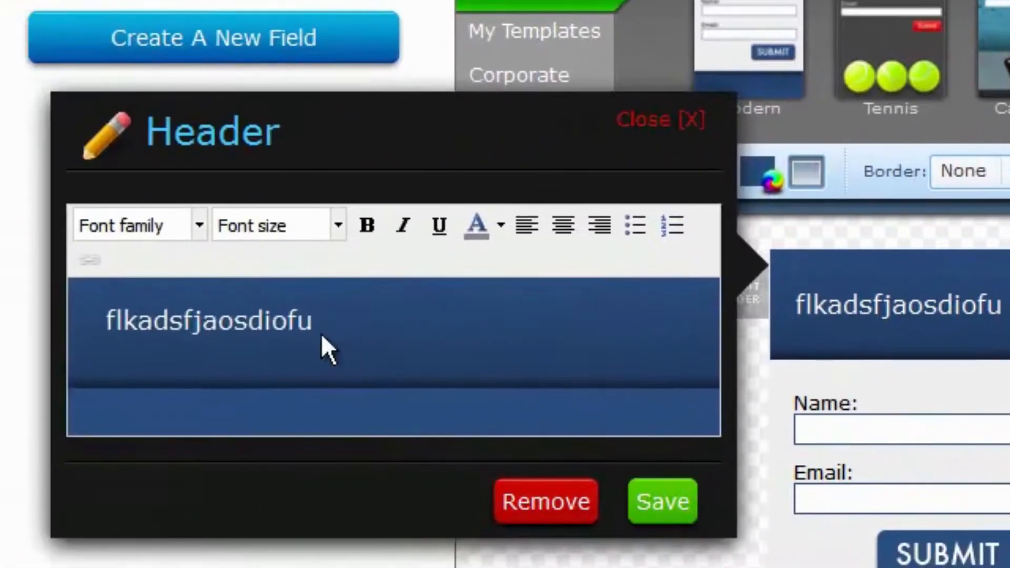
drag(0, 358, 0, 358)
drag(282, 318, 102, 295)
text(popover)
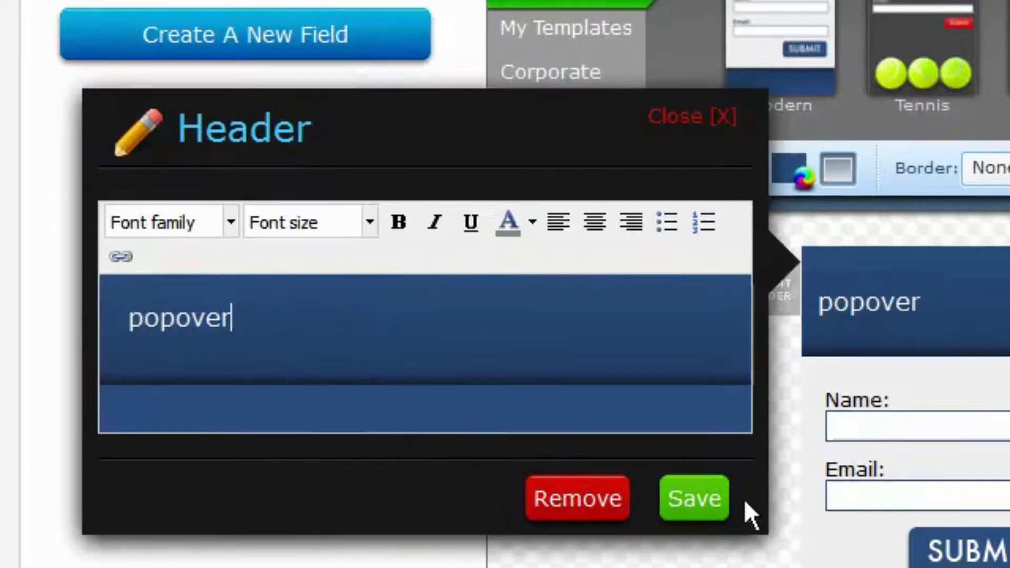
click(692, 502)
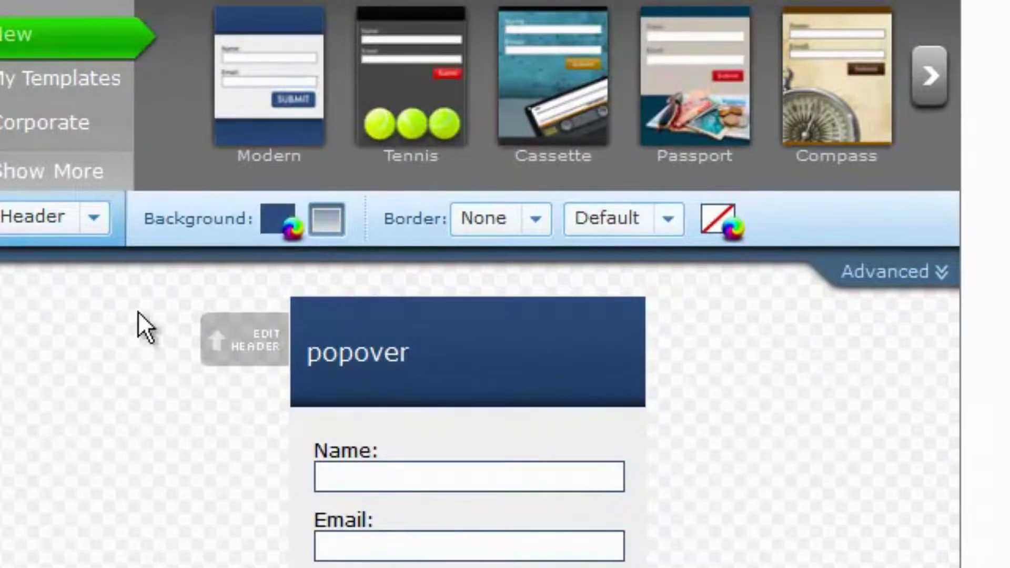
Close the header editor keeping the changes and save the web form
click(515, 343)
click(183, 548)
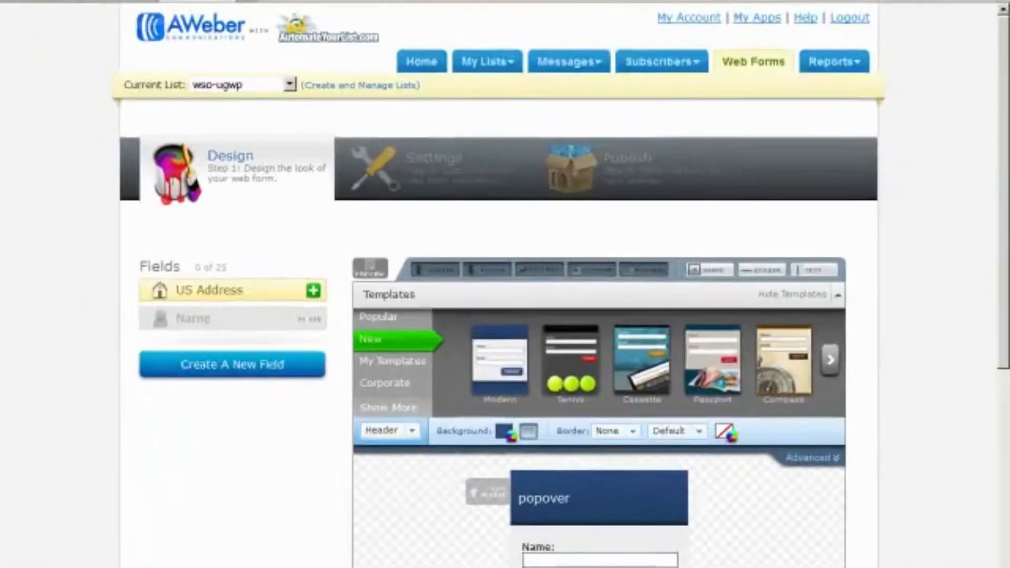
scroll(747, 476, down, 5)
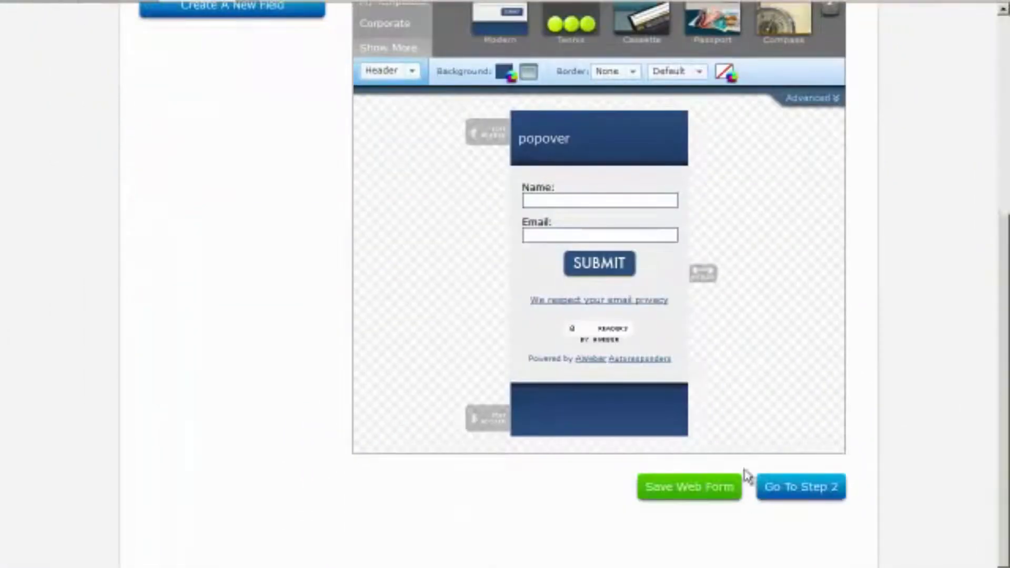
click(693, 491)
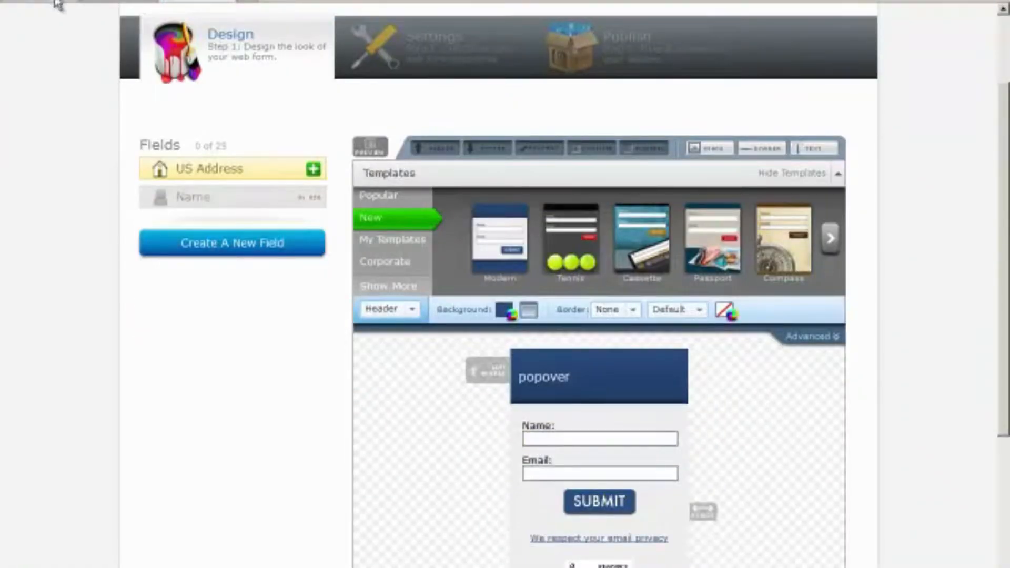
click(58, 3)
Reload the WordPress site to see the 'popover' sign-up form appear, then close it
click(121, 3)
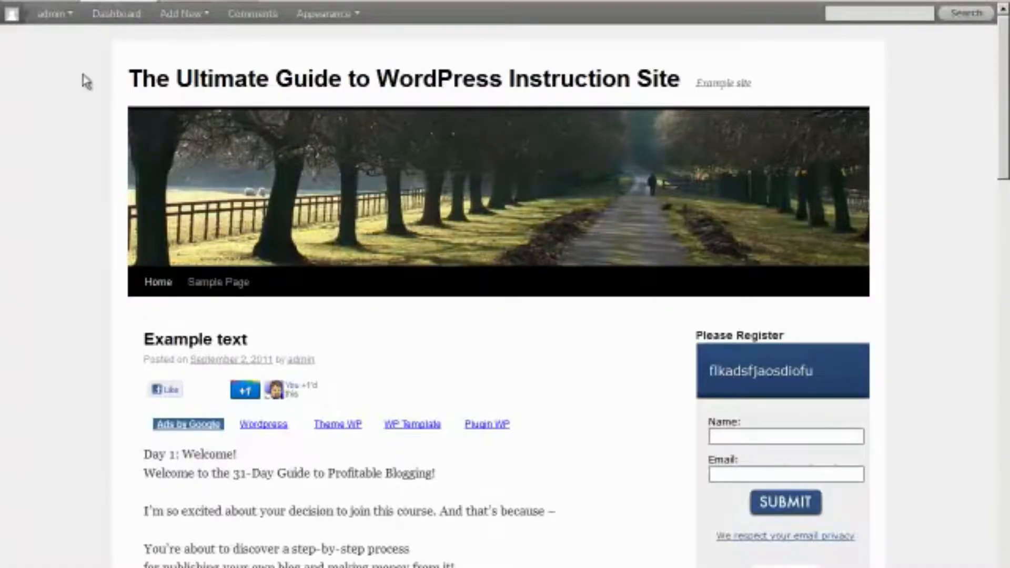
right_click(68, 94)
click(80, 129)
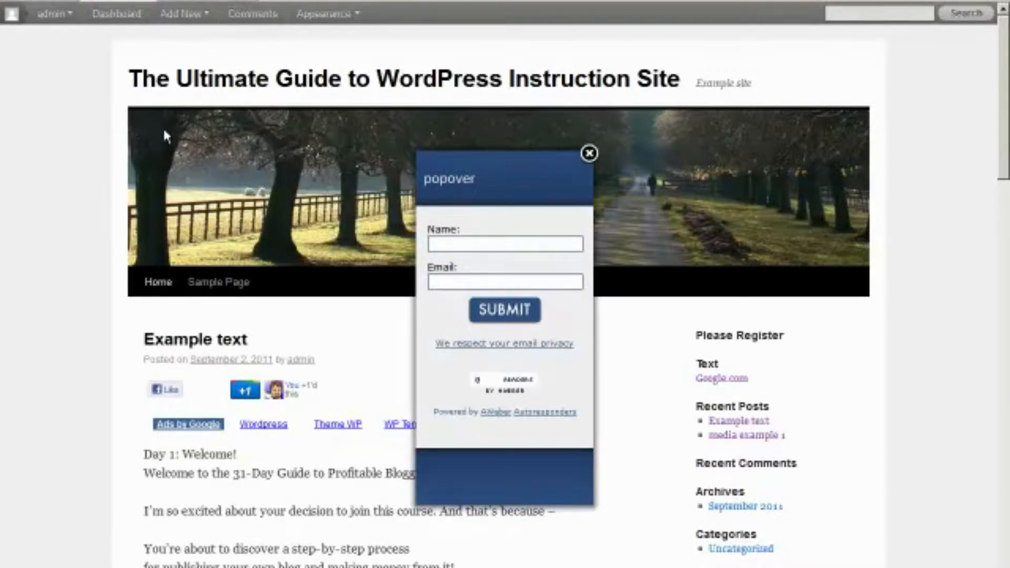
click(589, 153)
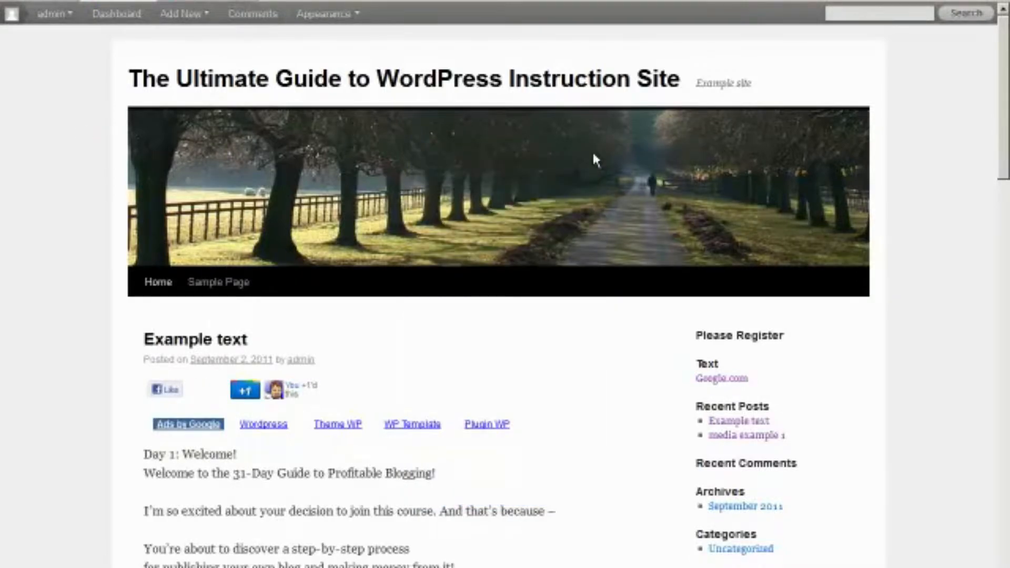
click(196, 2)
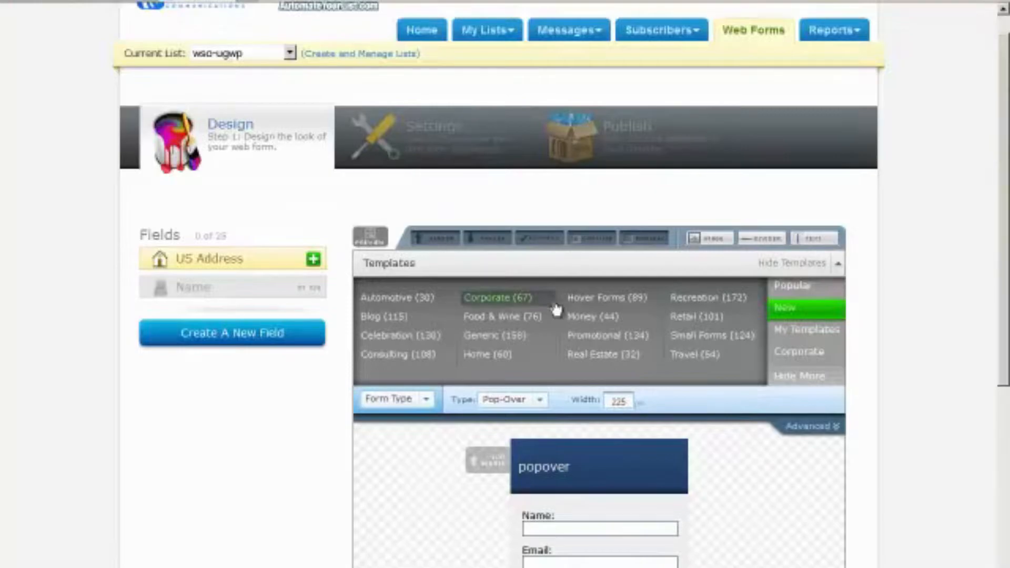
In the advanced options, set the delay to 10 seconds and recurrence to Always Display
click(807, 428)
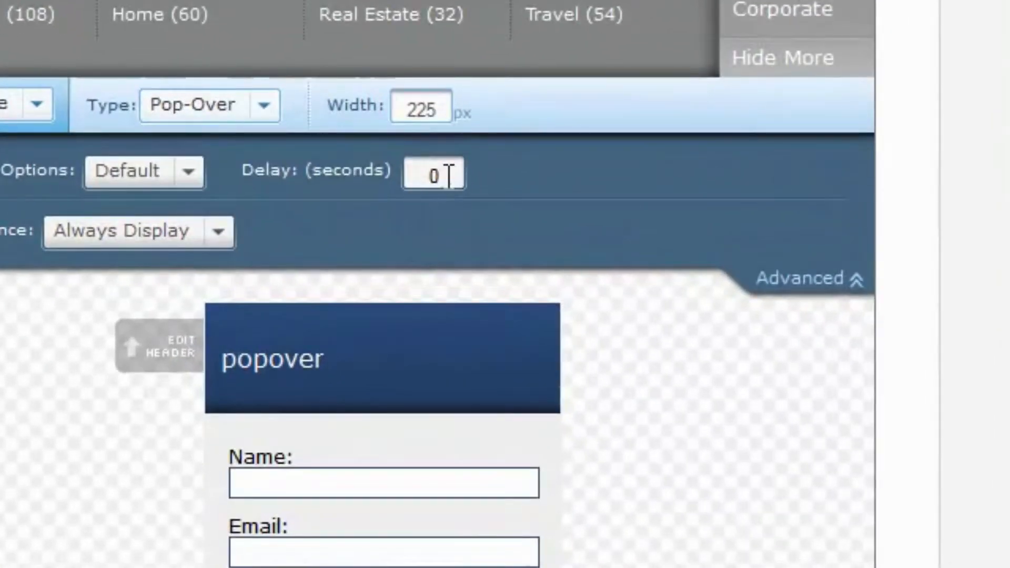
drag(428, 175, 440, 177)
text(10)
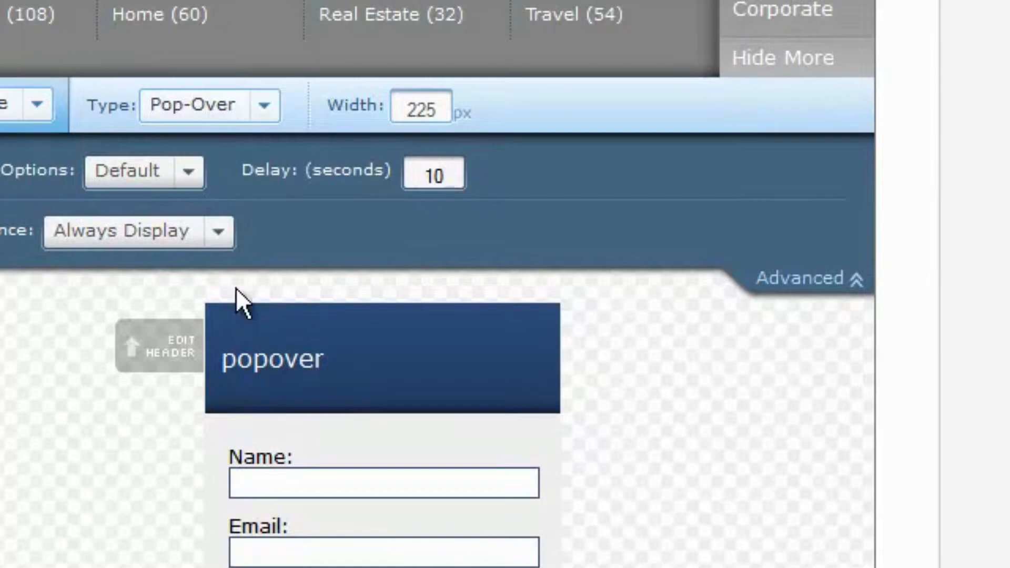
click(219, 232)
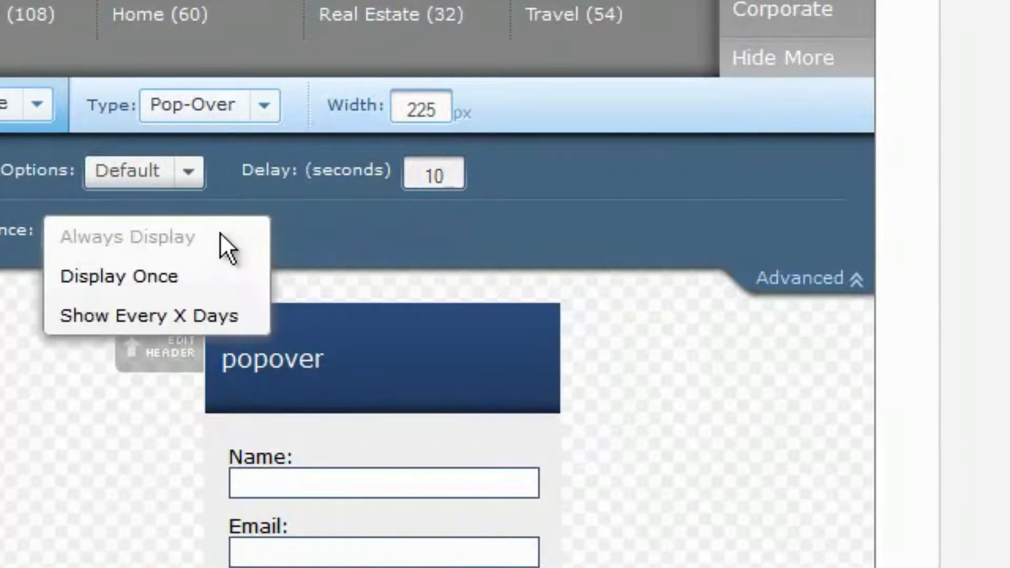
click(148, 318)
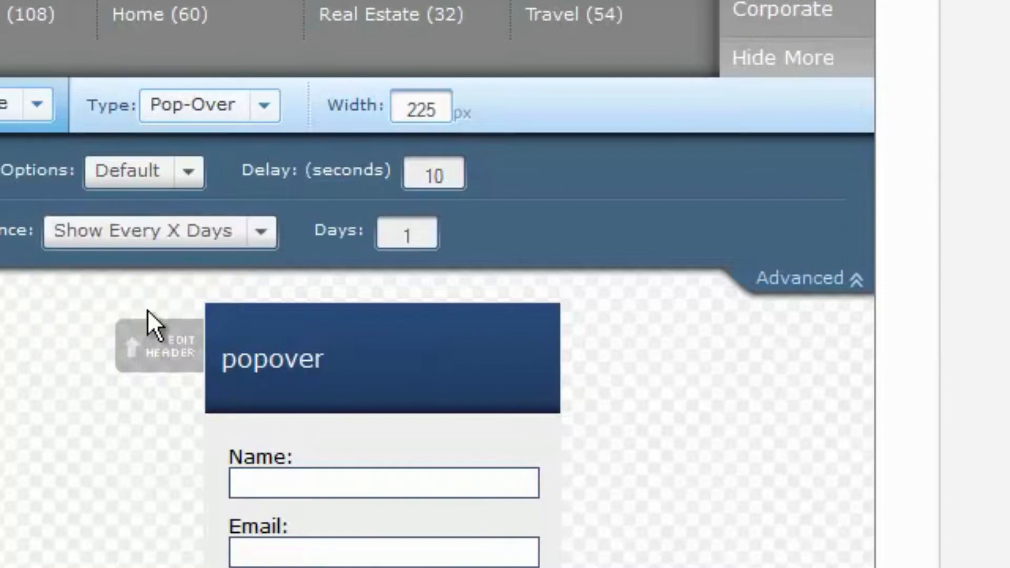
click(254, 237)
click(157, 248)
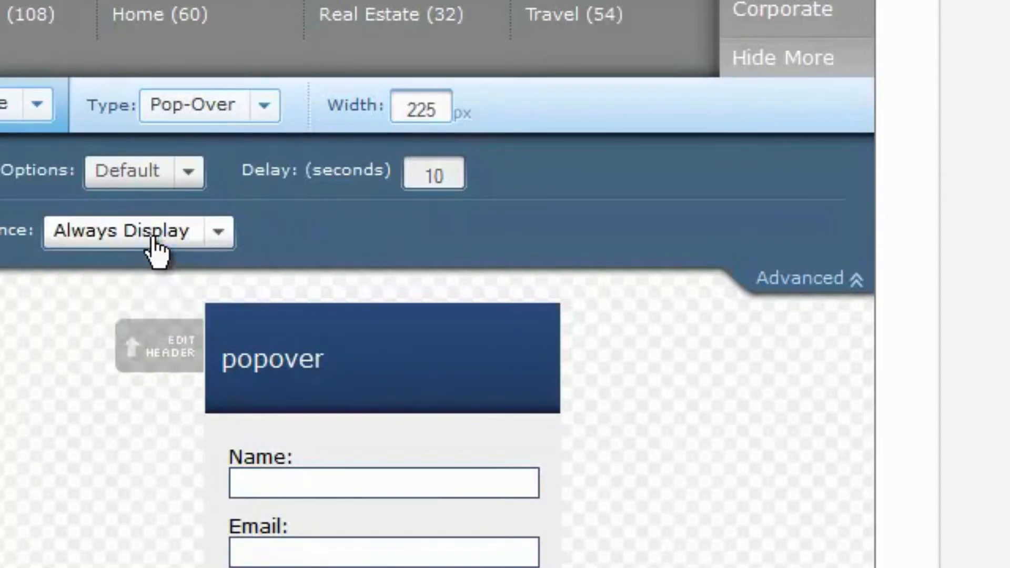
Choose the Slide From Top animation, change the delay to 5 seconds, and save the form
click(187, 172)
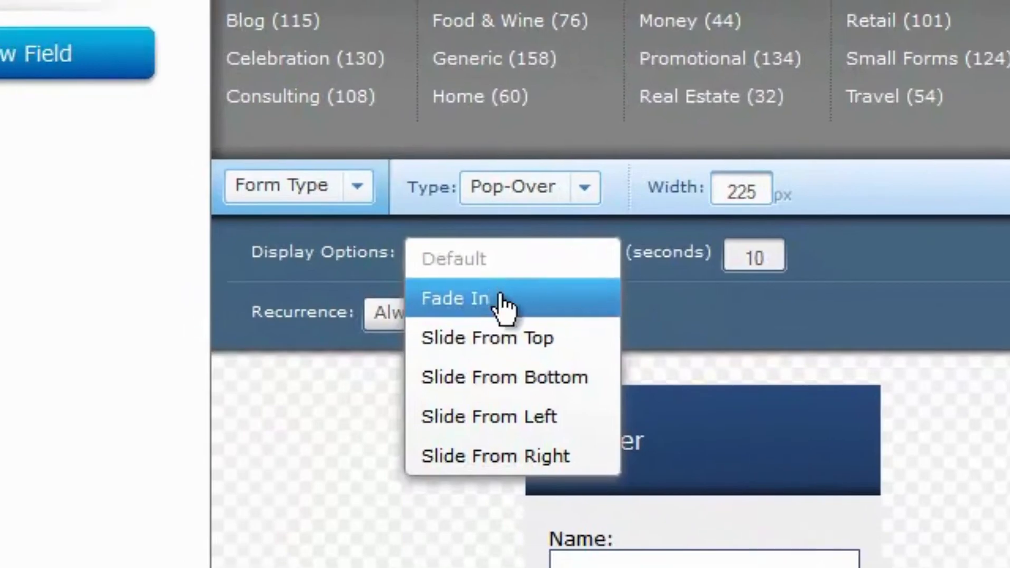
click(499, 347)
drag(843, 257, 736, 270)
text(5)
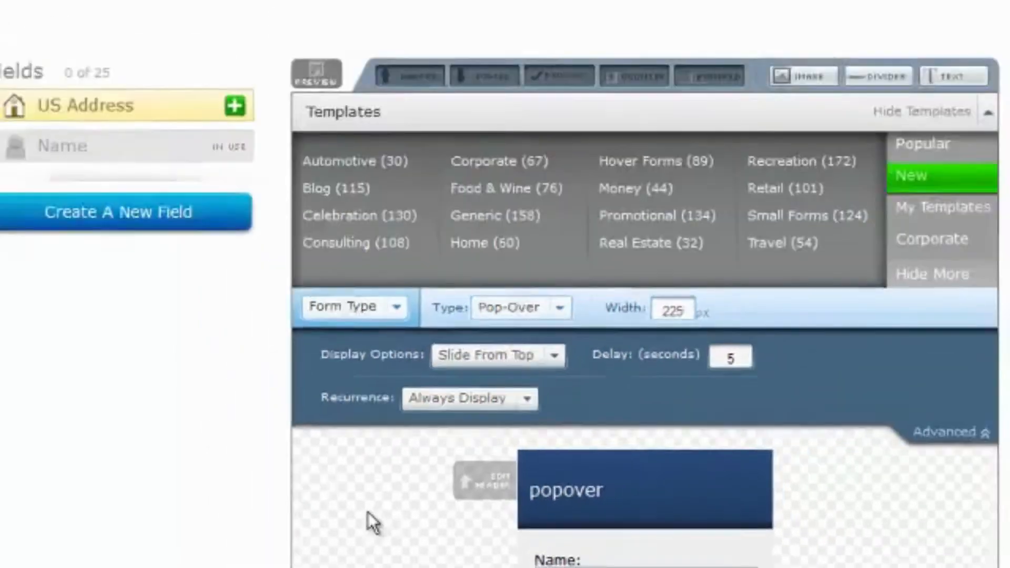
scroll(389, 526, down, 5)
click(671, 513)
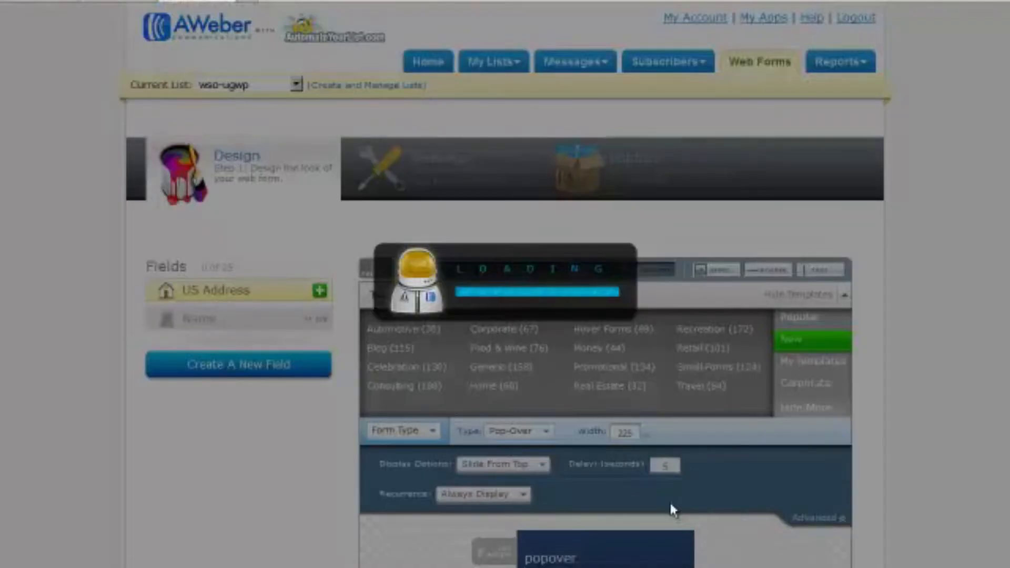
Reload the live WordPress site to test the pop-over
click(81, 5)
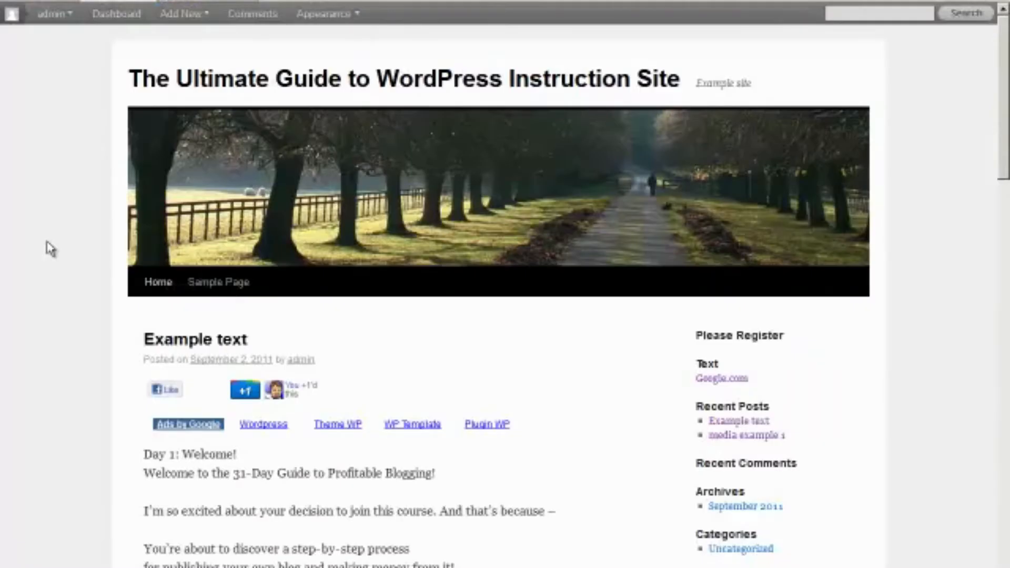
right_click(47, 246)
click(65, 279)
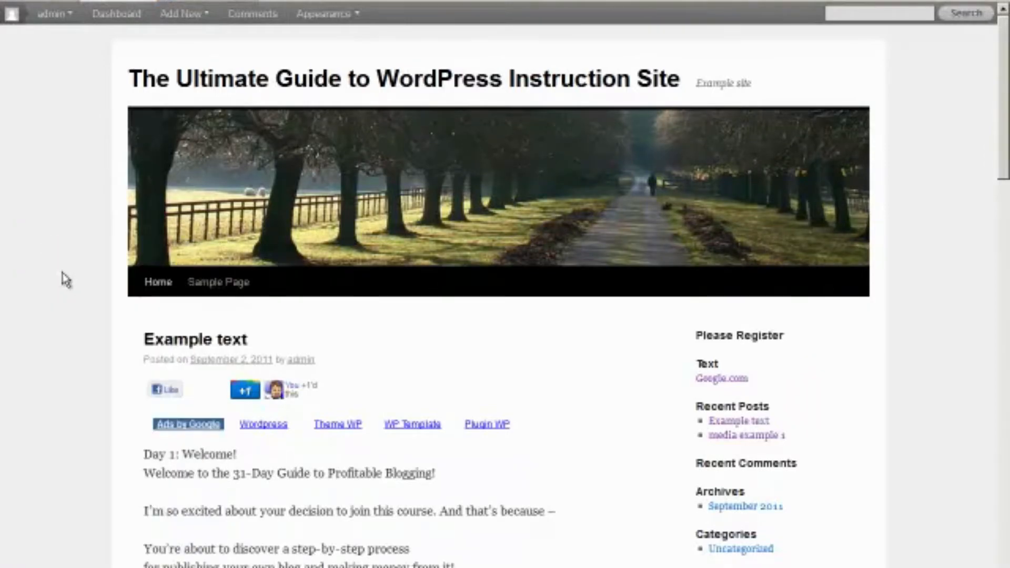